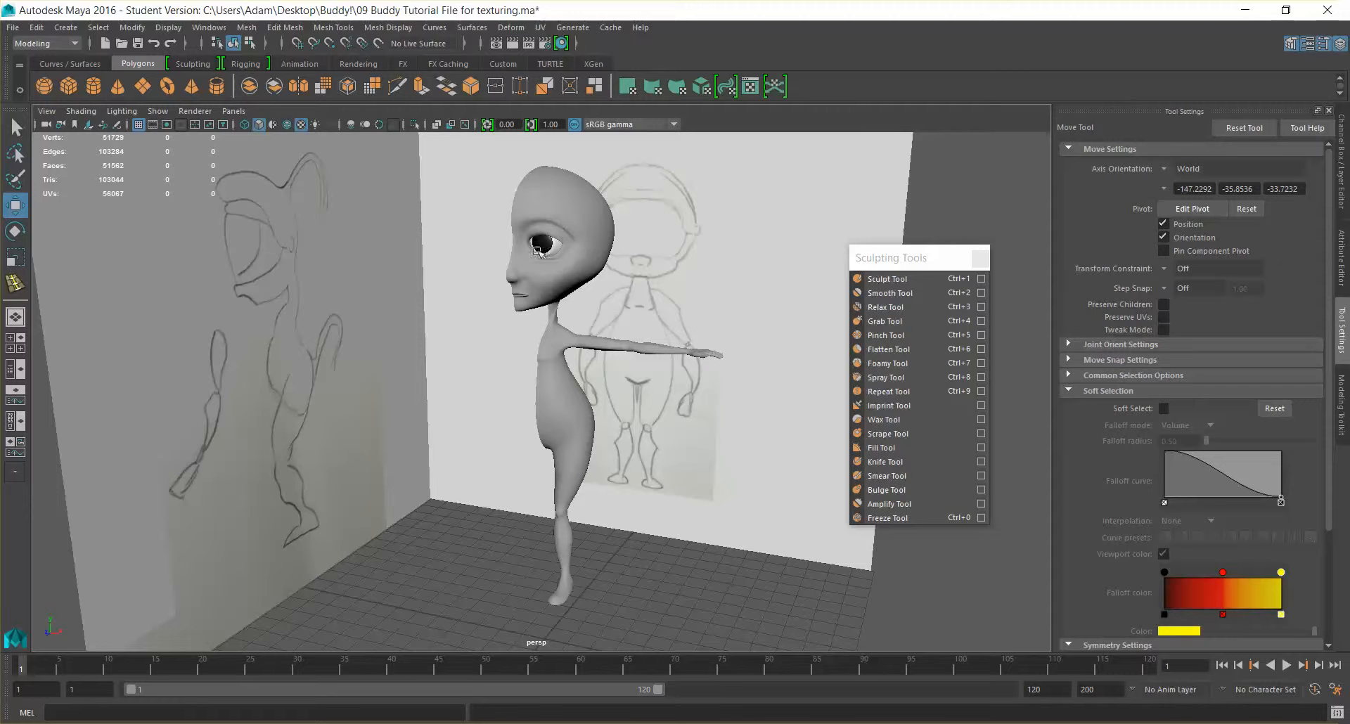
Freeze the translate, rotate and scale transformations of the eyeball.
{"action": "left_click", "coordinate": [546, 244]}
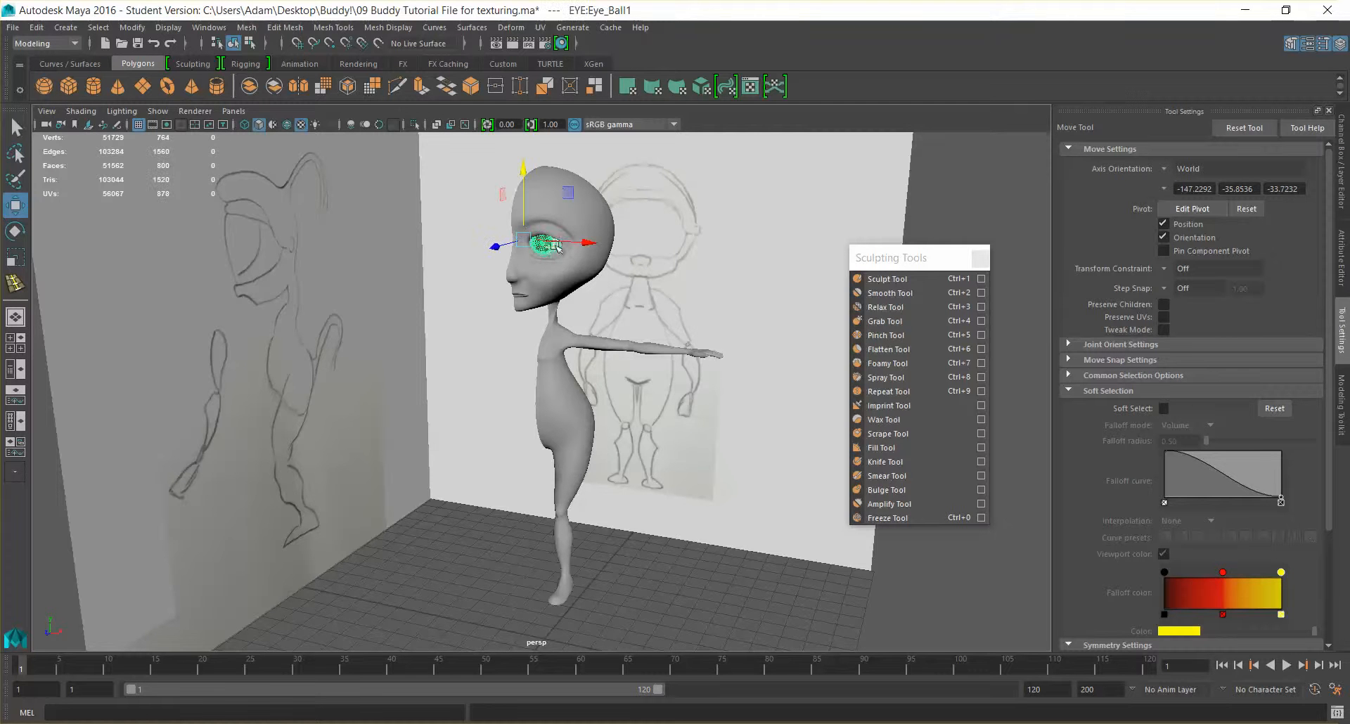
{"action": "left_click_drag", "start_coordinate": [546, 254], "coordinate": [554, 234], "text": "alt"}
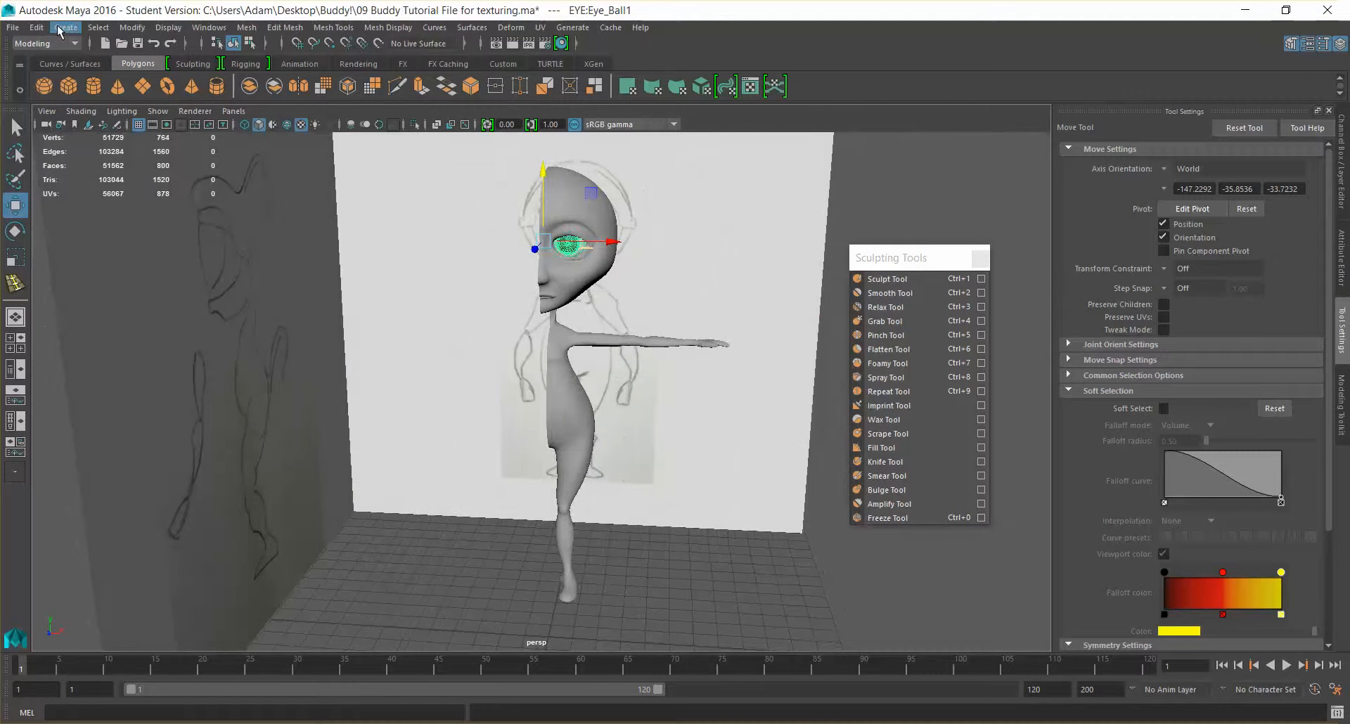
{"action": "left_click", "coordinate": [131, 28]}
{"action": "left_click", "coordinate": [170, 90]}
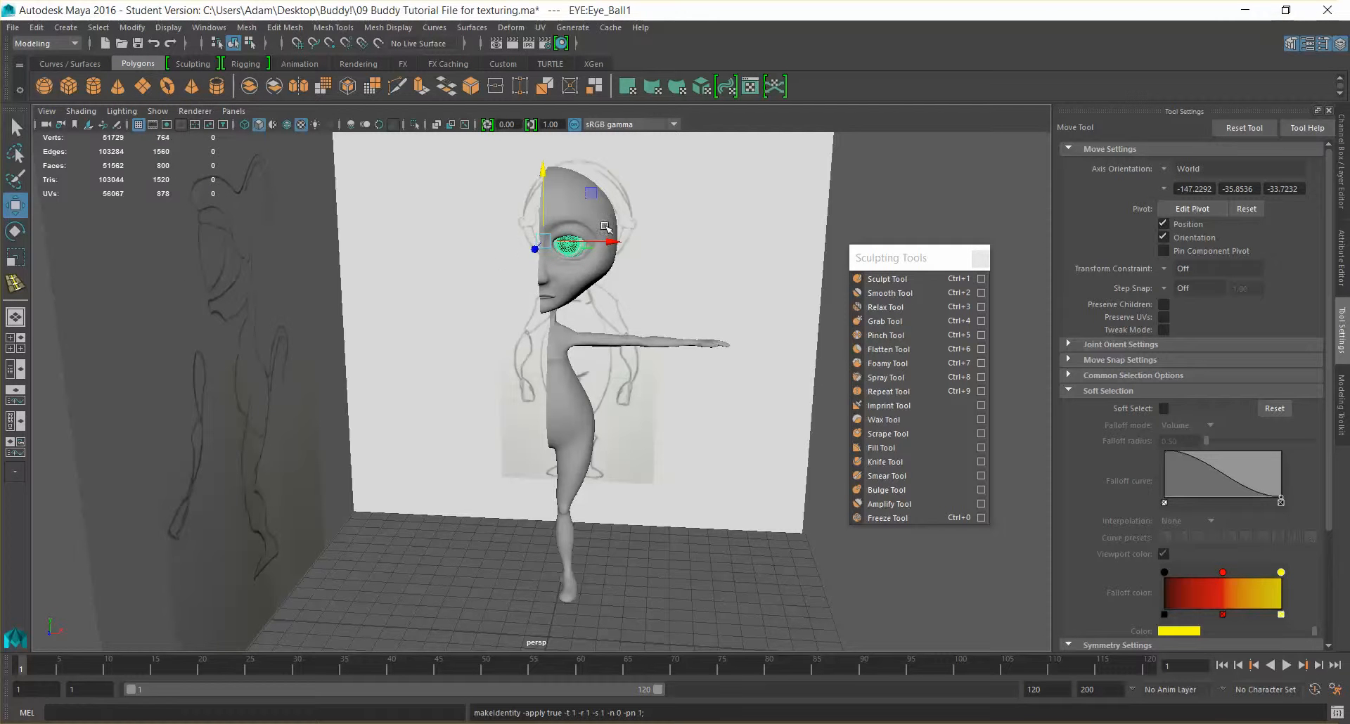
Mirror the half body in the -X direction, merging it with the original and merging vertices.
{"action": "left_click", "coordinate": [539, 267]}
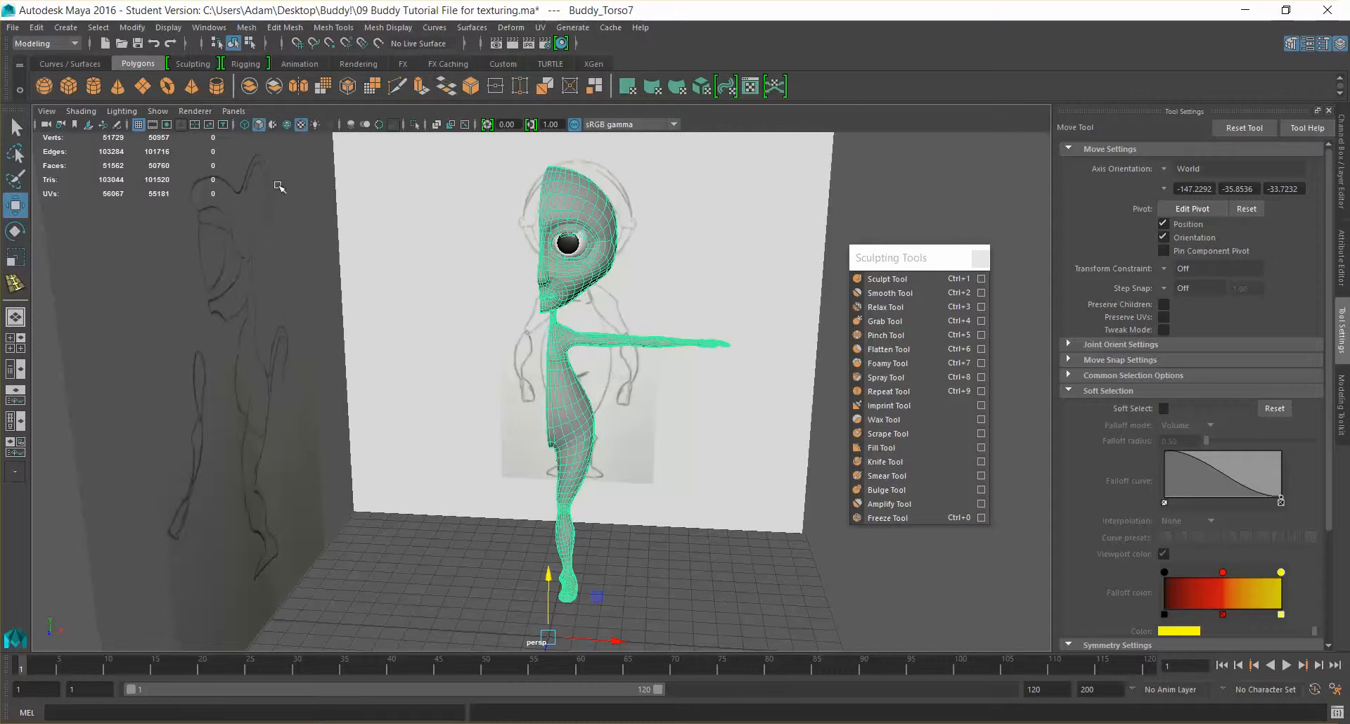
{"action": "left_click", "coordinate": [282, 28]}
{"action": "left_click", "coordinate": [248, 28]}
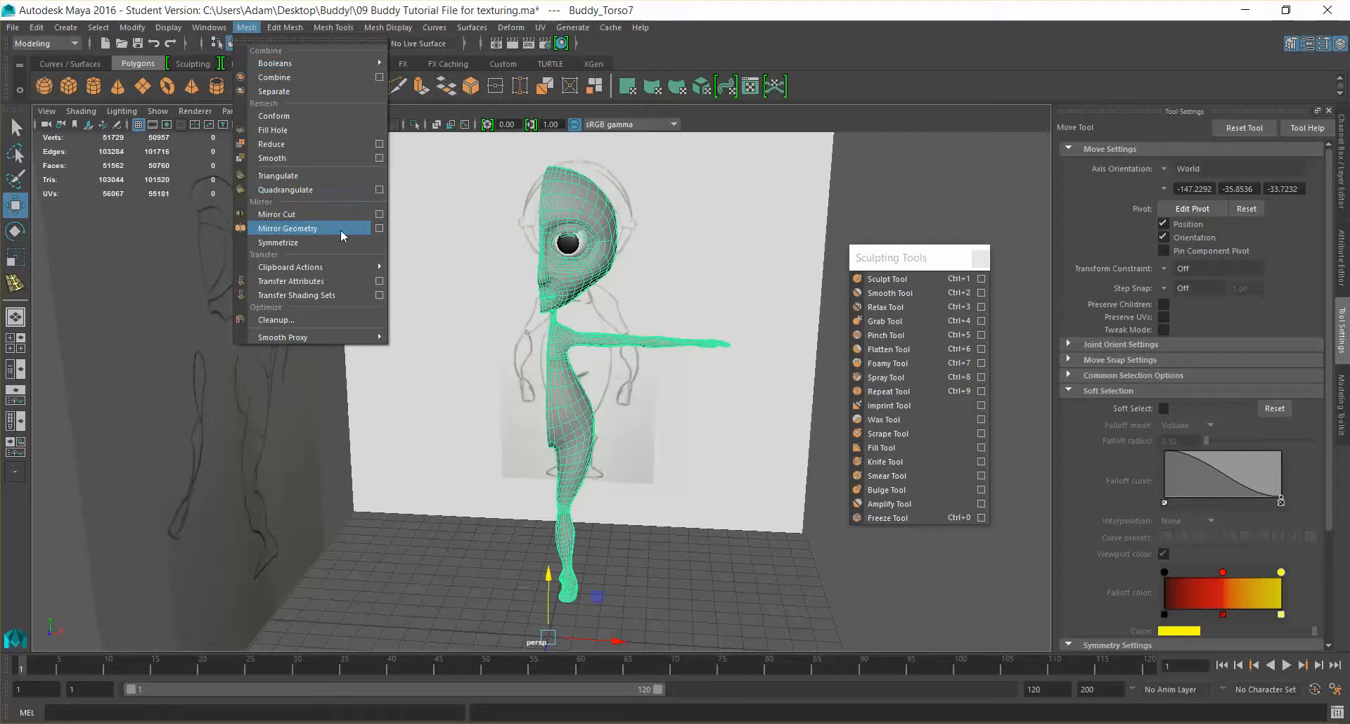
{"action": "left_click", "coordinate": [380, 230]}
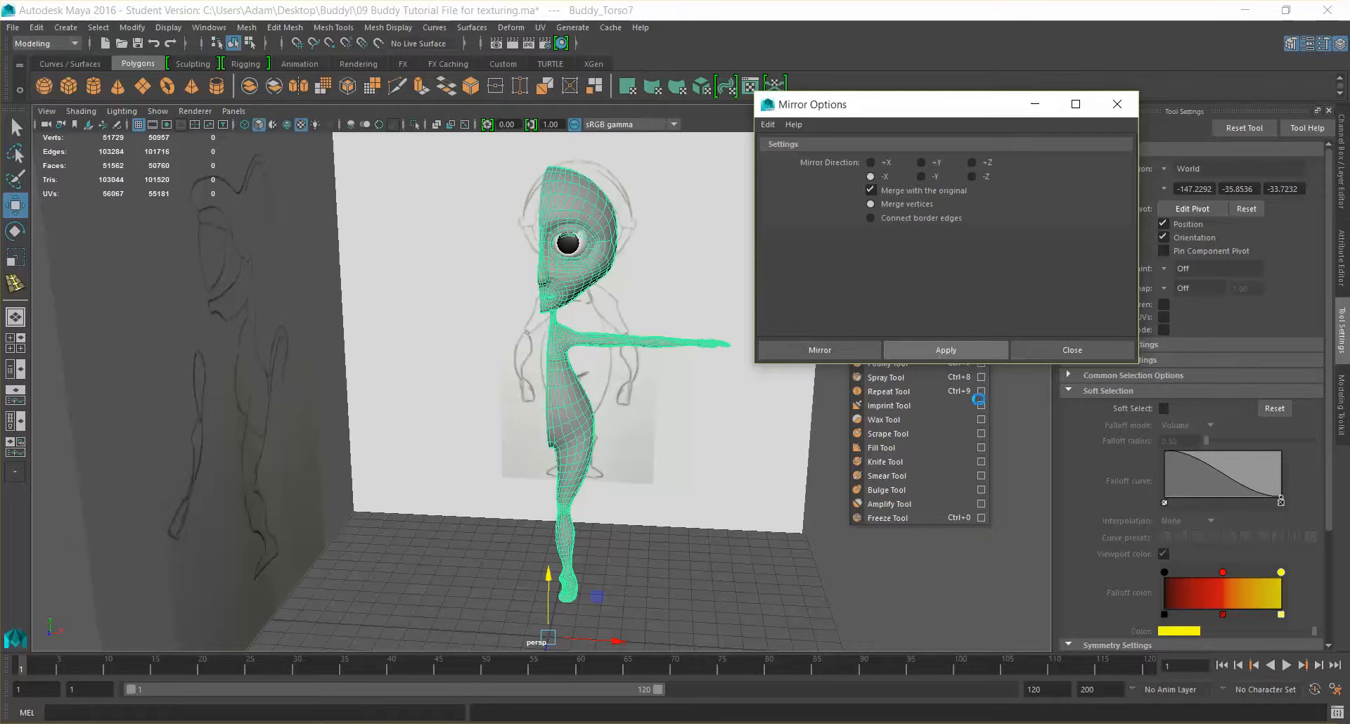
{"action": "left_click", "coordinate": [938, 351]}
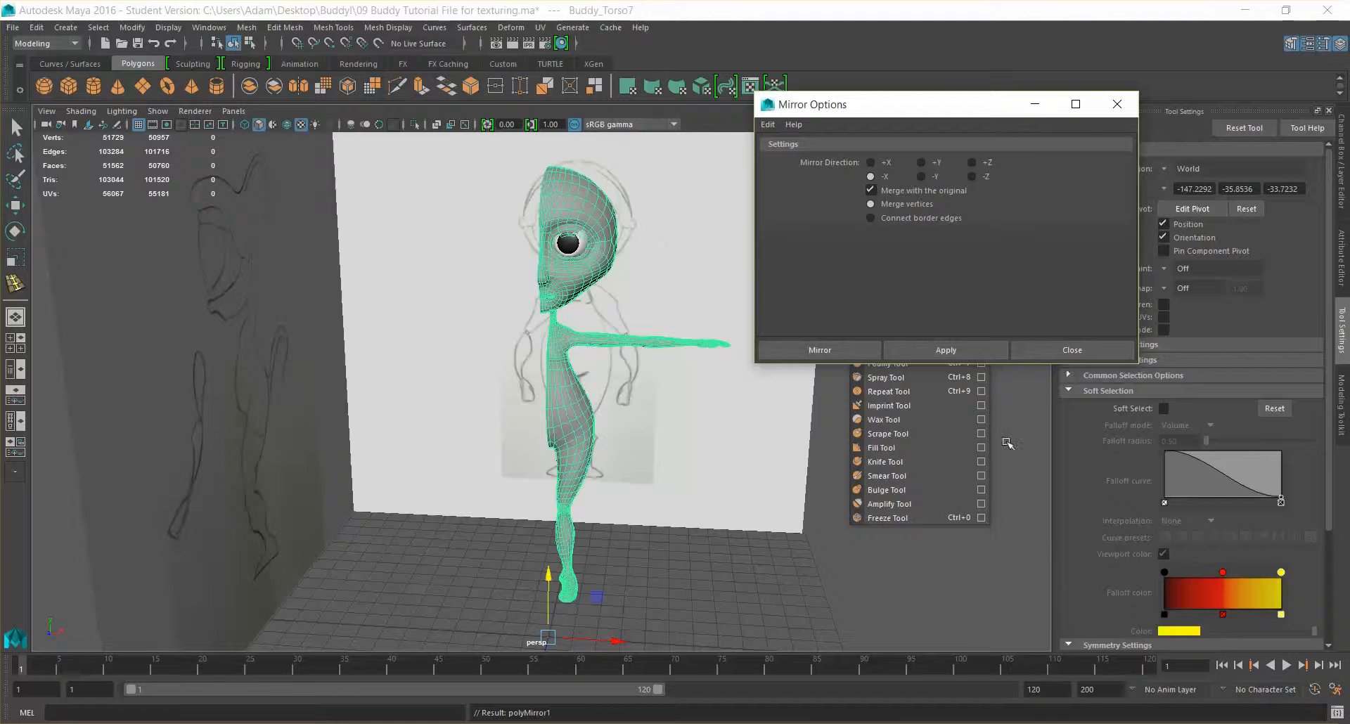
{"action": "left_click", "coordinate": [1116, 104]}
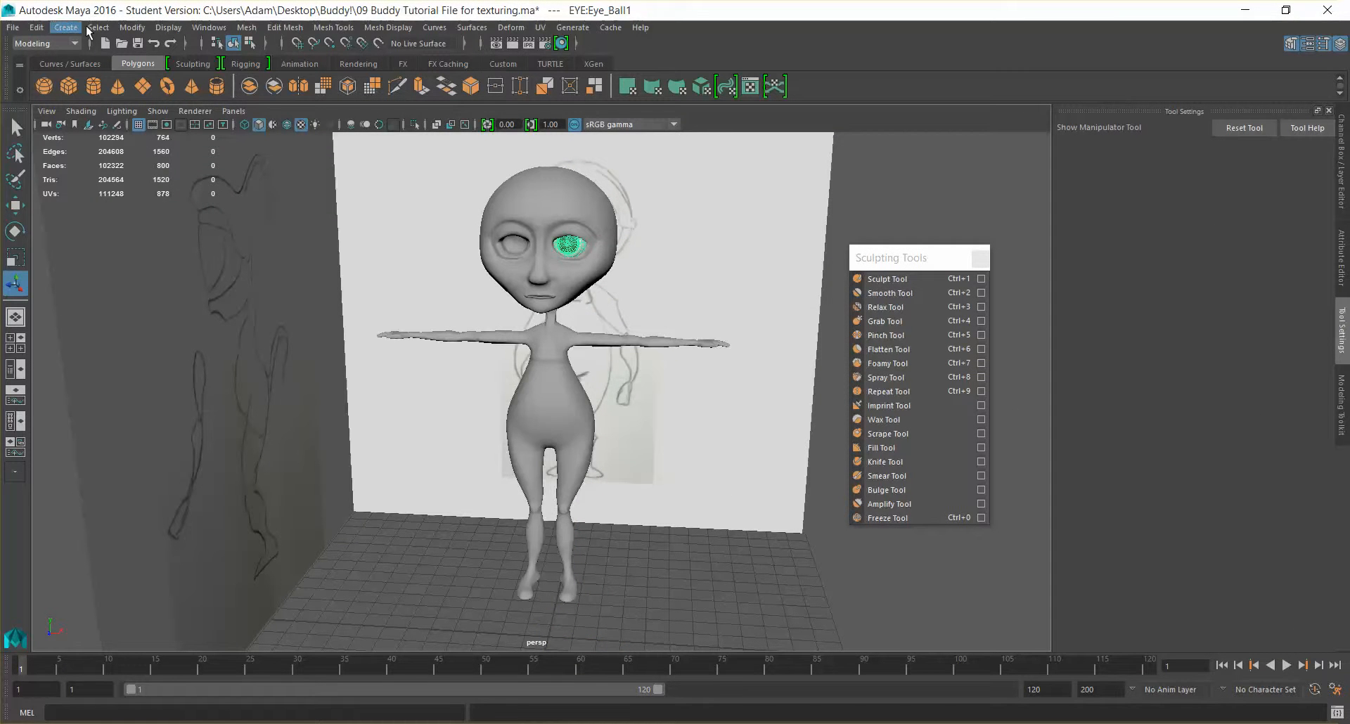
Duplicate the eyeball as a copy with Duplicate Special, using an X scale of -1 to fill the empty eye socket.
{"action": "left_click", "coordinate": [138, 29]}
{"action": "left_click", "coordinate": [134, 28]}
{"action": "left_click", "coordinate": [36, 27]}
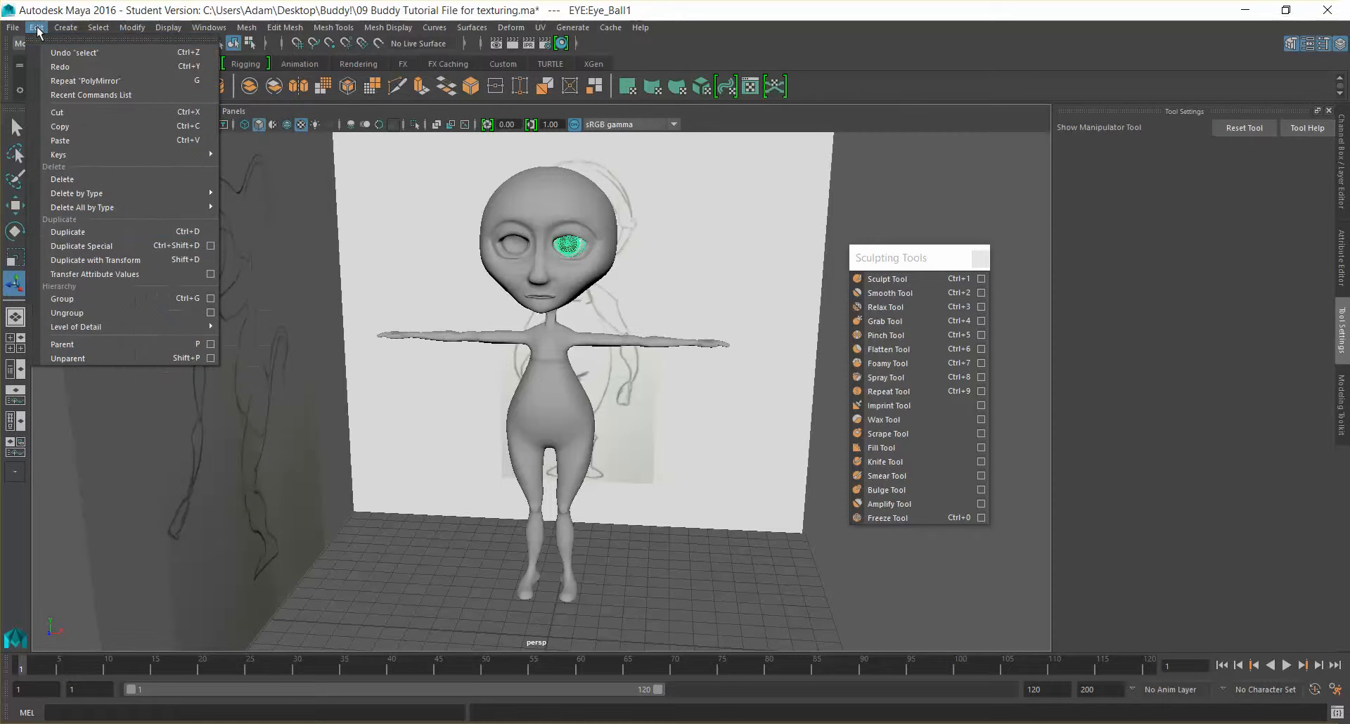
{"action": "left_click", "coordinate": [210, 245]}
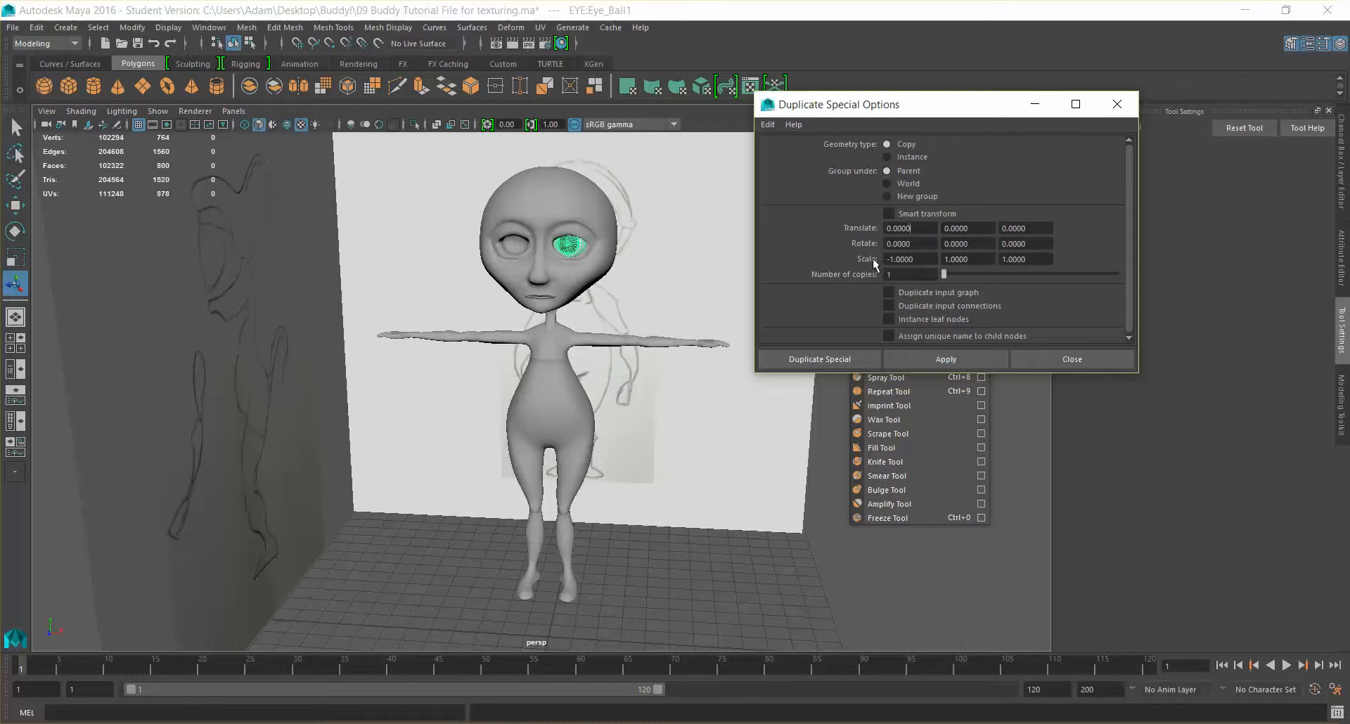
{"action": "left_click_drag", "start_coordinate": [913, 260], "coordinate": [886, 260]}
{"action": "left_click", "coordinate": [957, 362]}
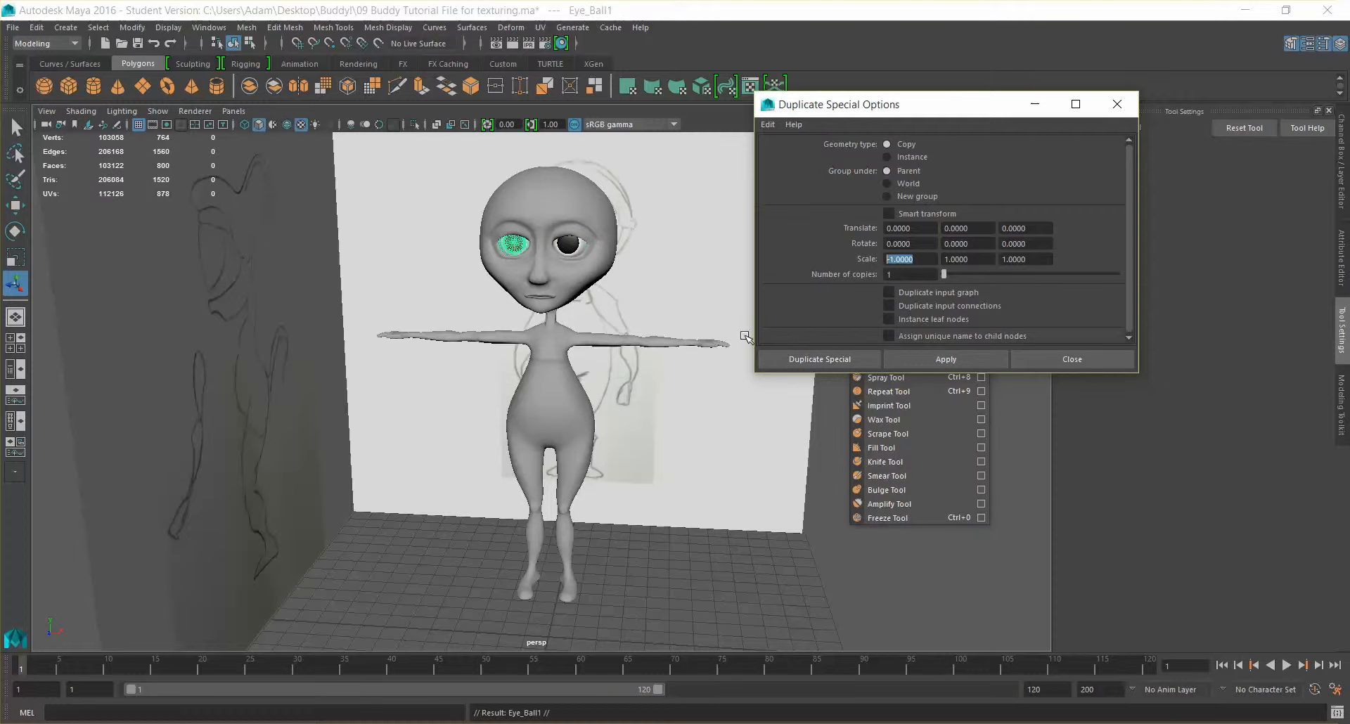
{"action": "left_click", "coordinate": [739, 543]}
{"action": "mouse_move", "coordinate": [734, 566]}
{"action": "left_mouse_down", "text": "alt"}
{"action": "mouse_move", "coordinate": [668, 560]}
{"action": "mouse_move", "coordinate": [714, 549]}
{"action": "left_mouse_up", "text": "alt"}
{"action": "left_click", "coordinate": [1072, 359]}
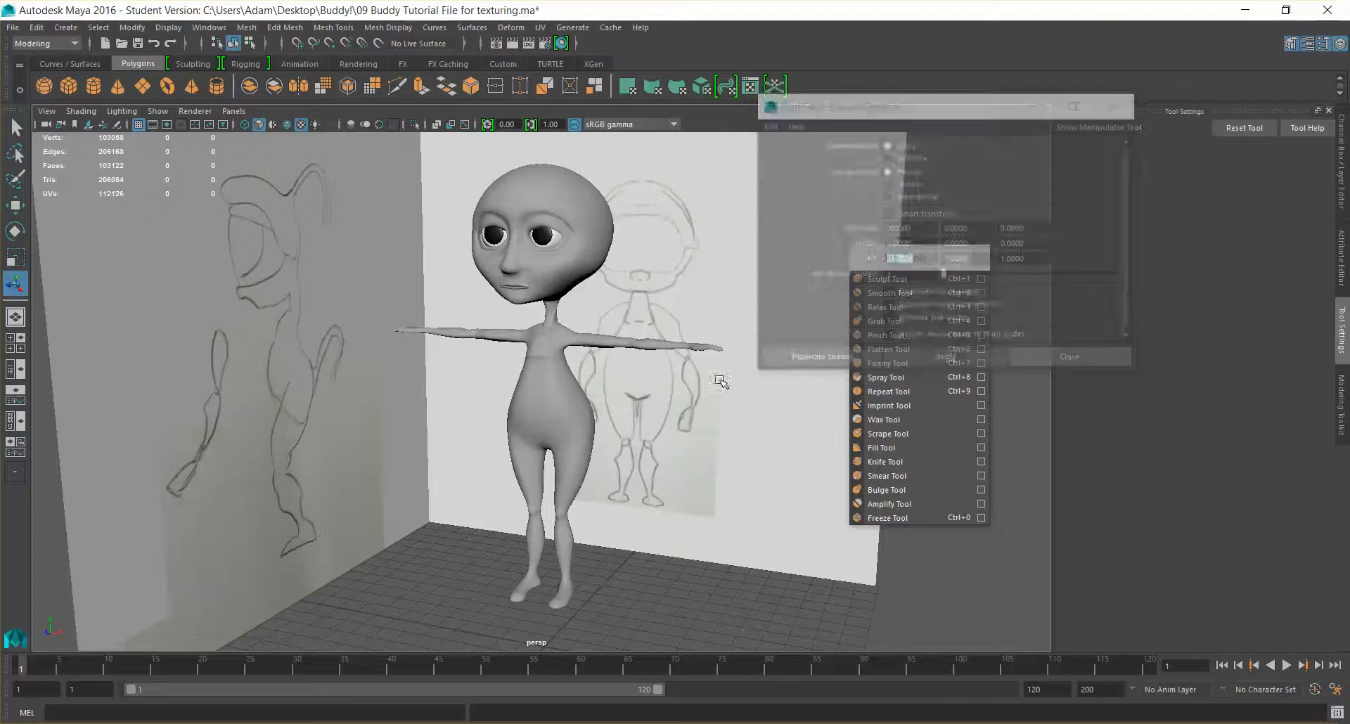
Turn off the smooth preview on the body mesh and switch it to edge selection at the neck.
{"action": "scroll", "coordinate": [603, 280], "scroll_direction": "up", "scroll_amount": 3}
{"action": "middle_click_drag", "start_coordinate": [603, 280], "coordinate": [588, 371], "text": "alt"}
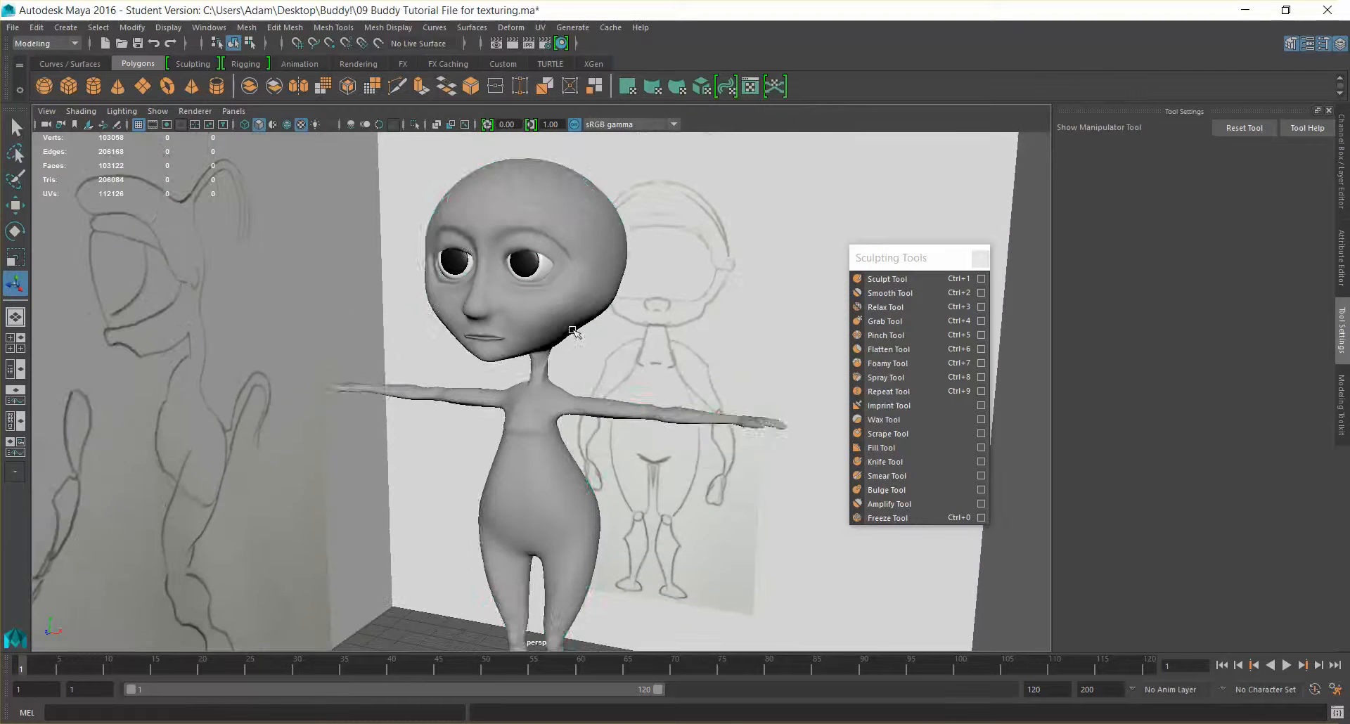
{"action": "left_click", "coordinate": [583, 403]}
{"action": "scroll", "coordinate": [583, 400], "scroll_direction": "up", "scroll_amount": 6}
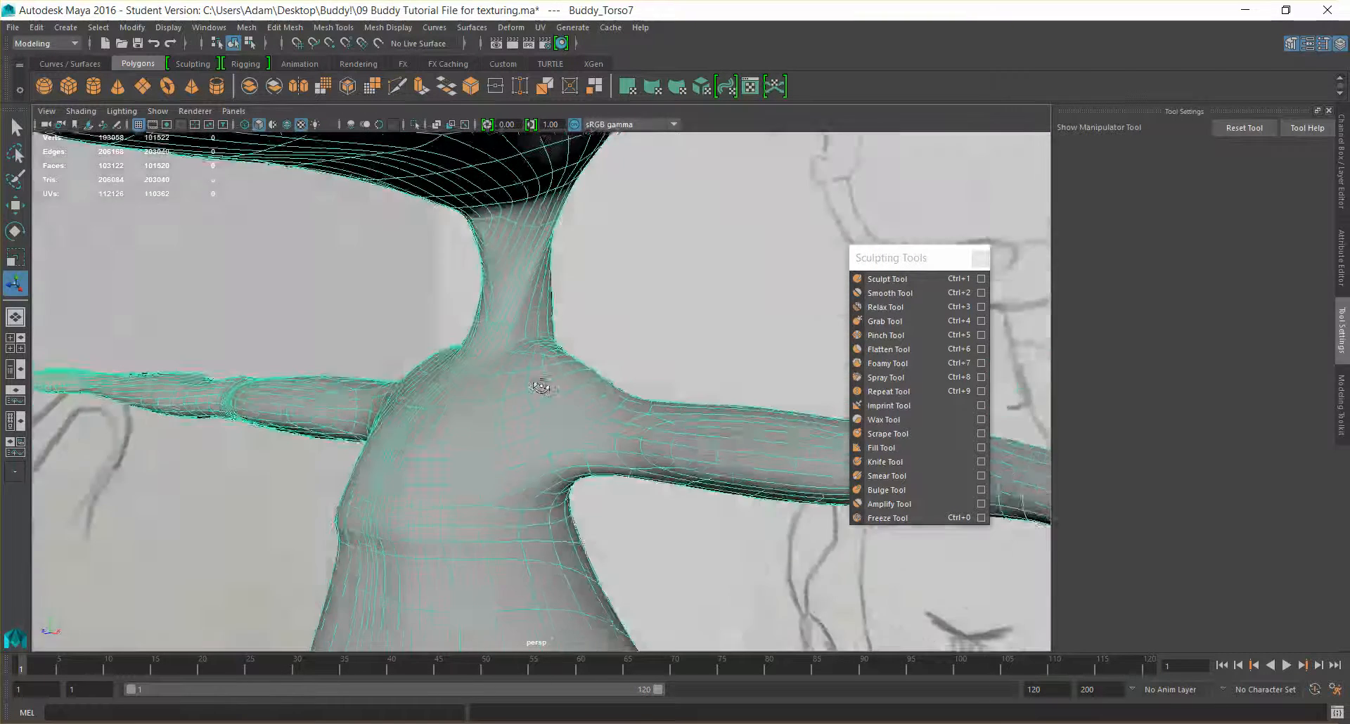
{"action": "scroll", "coordinate": [540, 386], "scroll_direction": "down", "scroll_amount": 5}
{"action": "left_click_drag", "start_coordinate": [618, 337], "coordinate": [495, 302], "text": "alt"}
{"action": "right_click", "coordinate": [499, 304]}
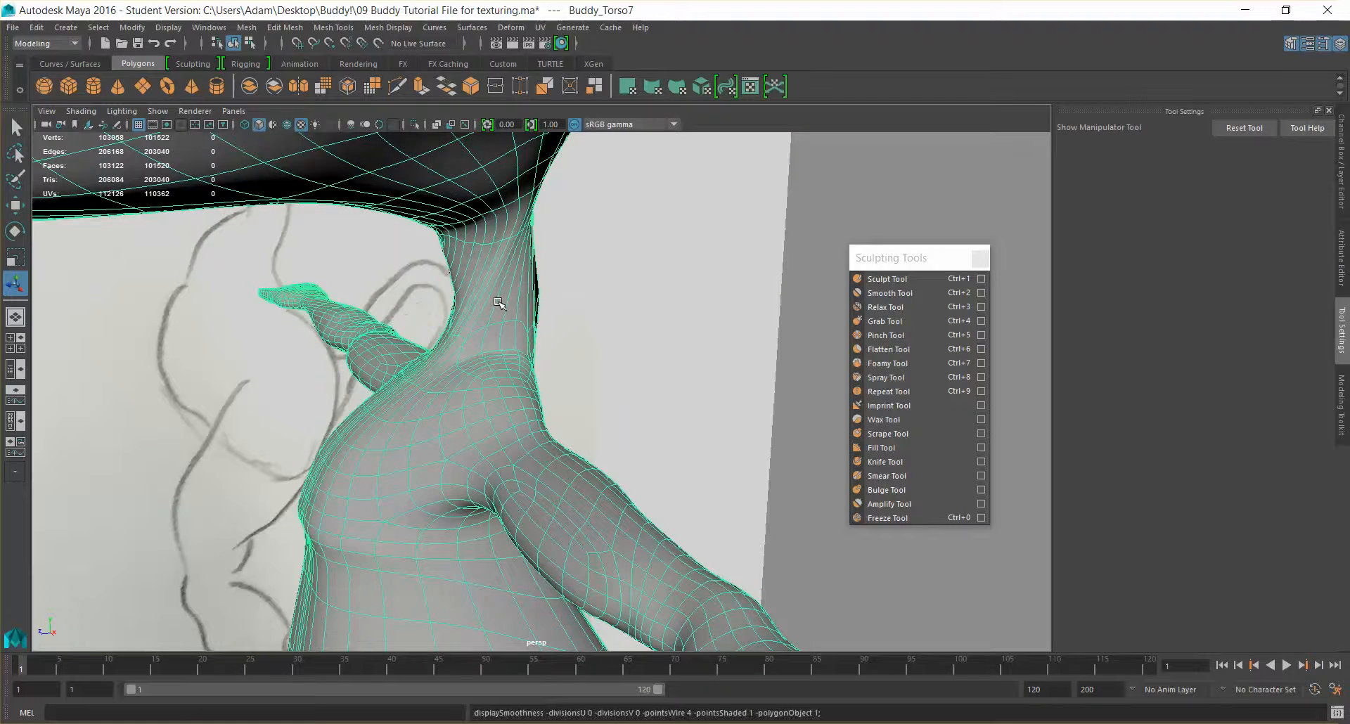
{"action": "key", "text": "1"}
{"action": "key", "text": "alt"}
{"action": "right_click", "coordinate": [507, 317]}
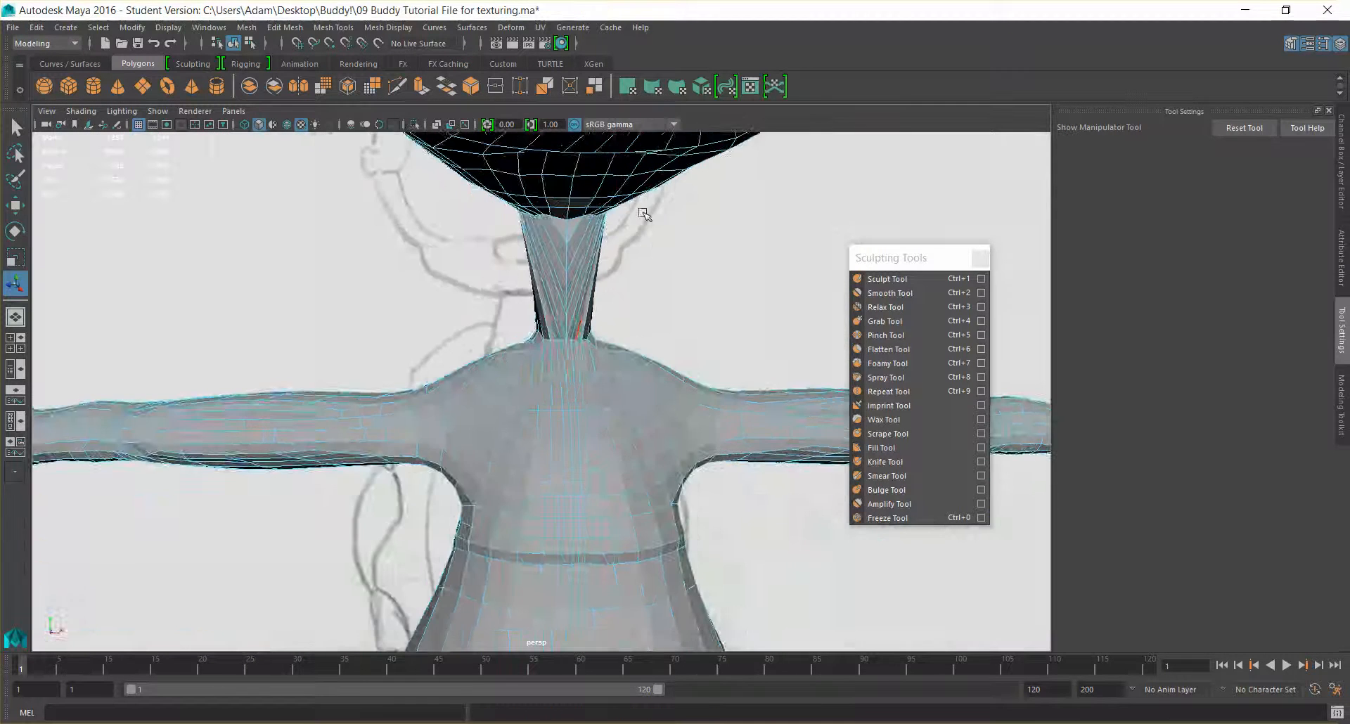
Select the edge loop around the top of the neck and flatten it vertically by scaling.
{"action": "middle_click_drag", "start_coordinate": [643, 212], "coordinate": [612, 272], "text": "alt"}
{"action": "scroll", "coordinate": [577, 261], "scroll_direction": "up", "scroll_amount": 4}
{"action": "left_click_drag", "start_coordinate": [576, 261], "coordinate": [575, 241], "text": "alt"}
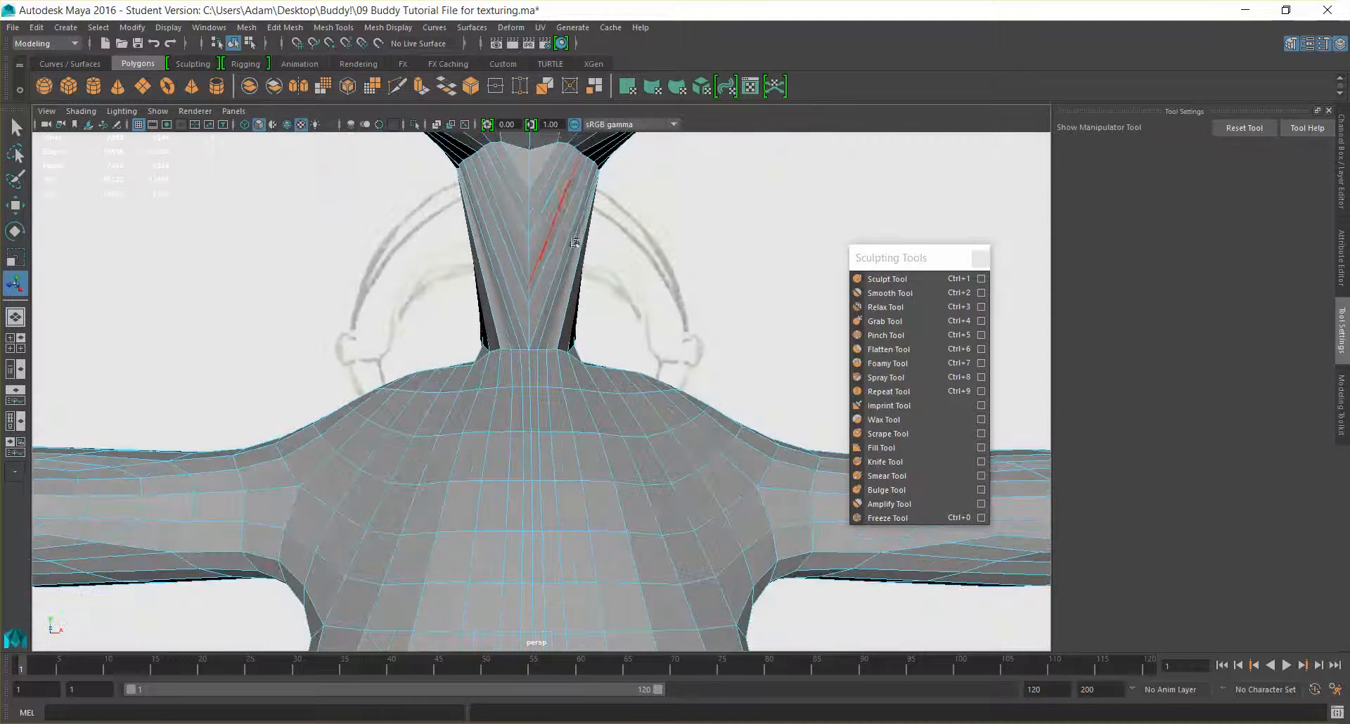
{"action": "middle_click_drag", "start_coordinate": [575, 241], "coordinate": [553, 321], "text": "alt"}
{"action": "left_click", "coordinate": [524, 251]}
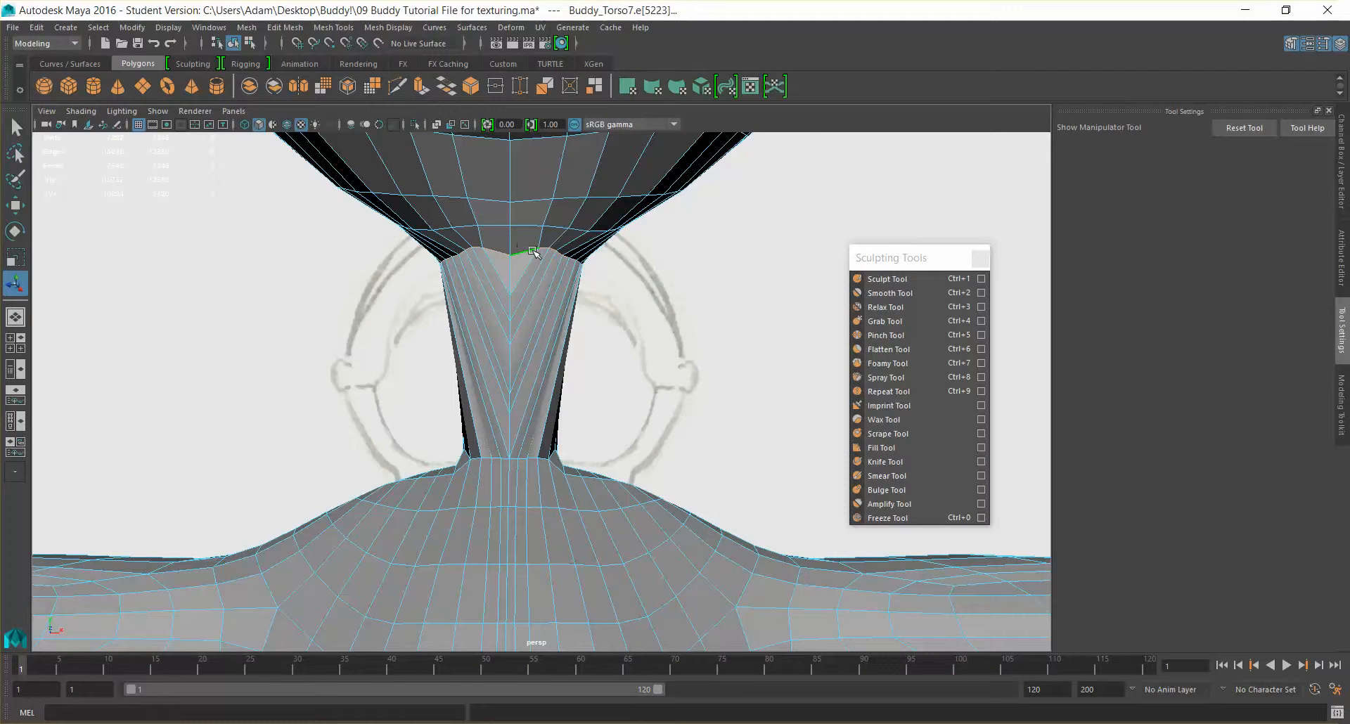
{"action": "key", "text": "r"}
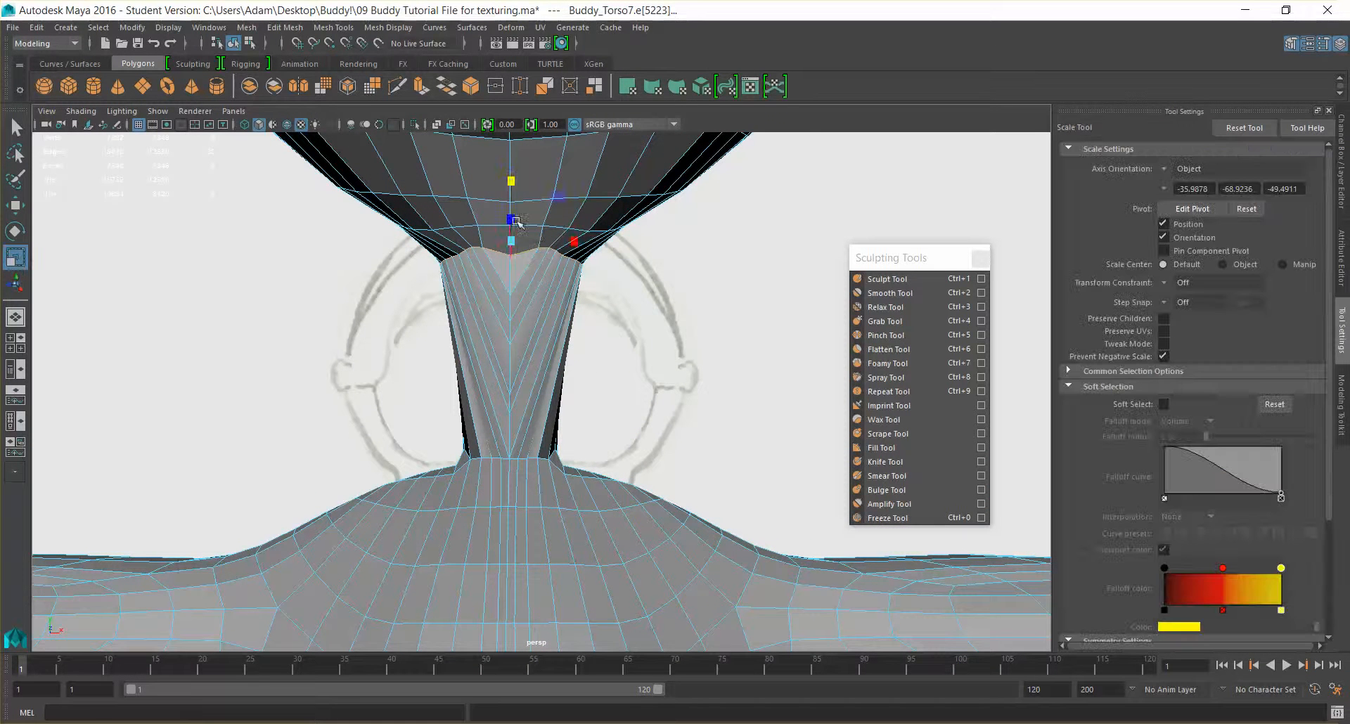
{"action": "left_click_drag", "start_coordinate": [511, 183], "coordinate": [523, 307]}
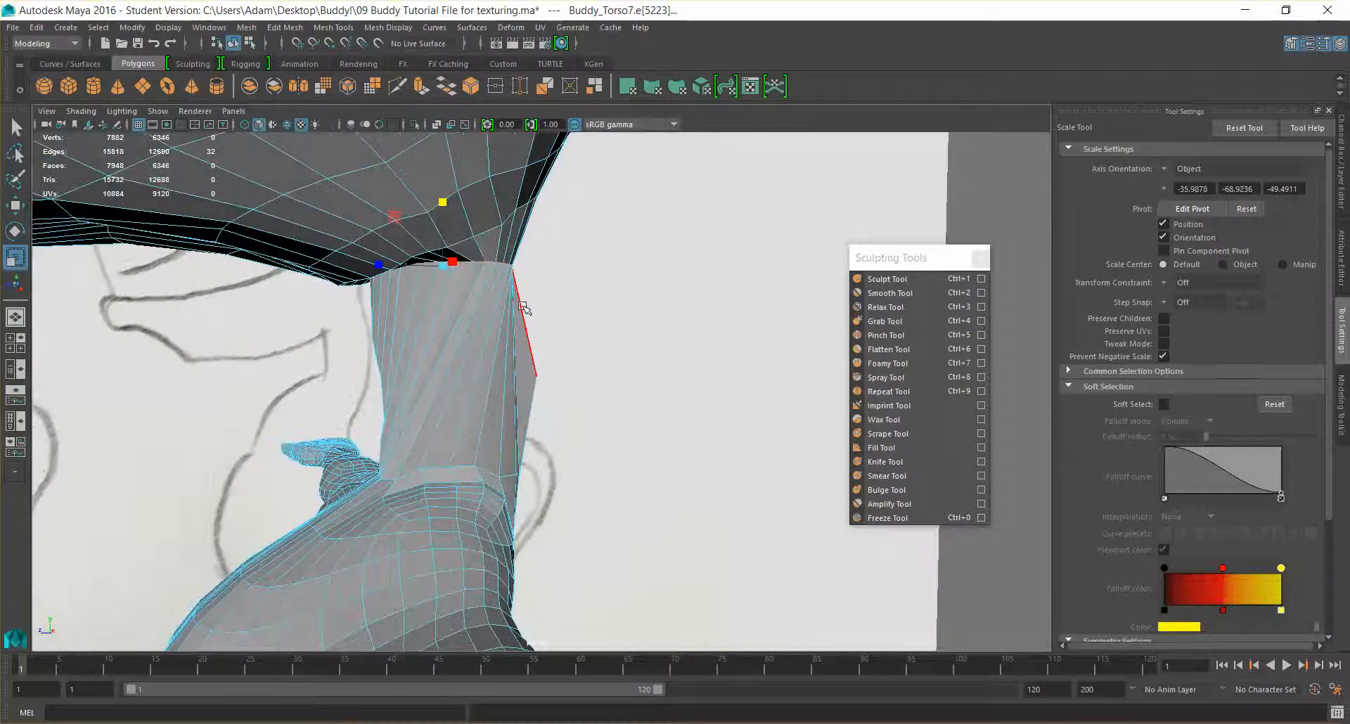
Try to move the flattened edge loop down the neck, and undo the move.
{"action": "key", "text": "w"}
{"action": "left_click_drag", "start_coordinate": [444, 205], "coordinate": [447, 286]}
{"action": "left_click_drag", "start_coordinate": [561, 396], "coordinate": [706, 393], "text": "alt"}
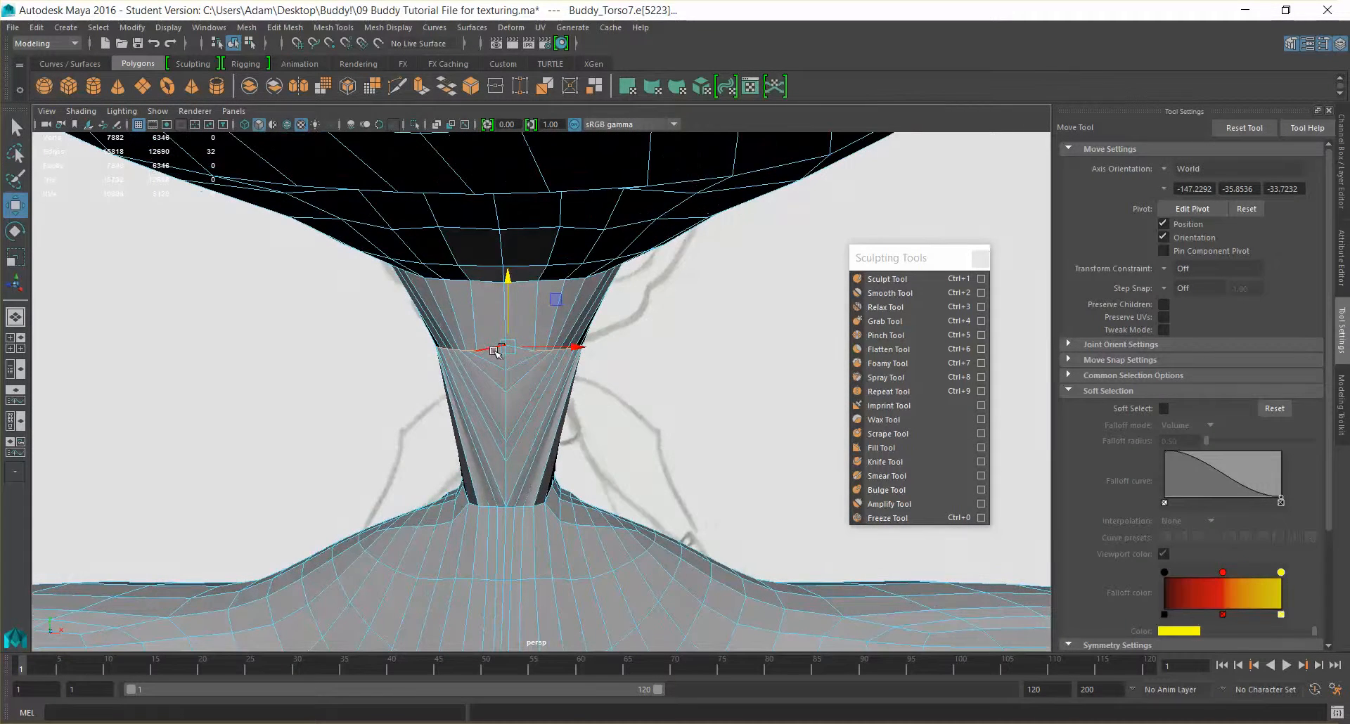
{"action": "key", "text": "ctrl+z"}
{"action": "key", "text": "ctrl+z"}
{"action": "key", "text": "ctrl+z"}
{"action": "key", "text": "ctrl+z"}
{"action": "key", "text": "ctrl+z"}
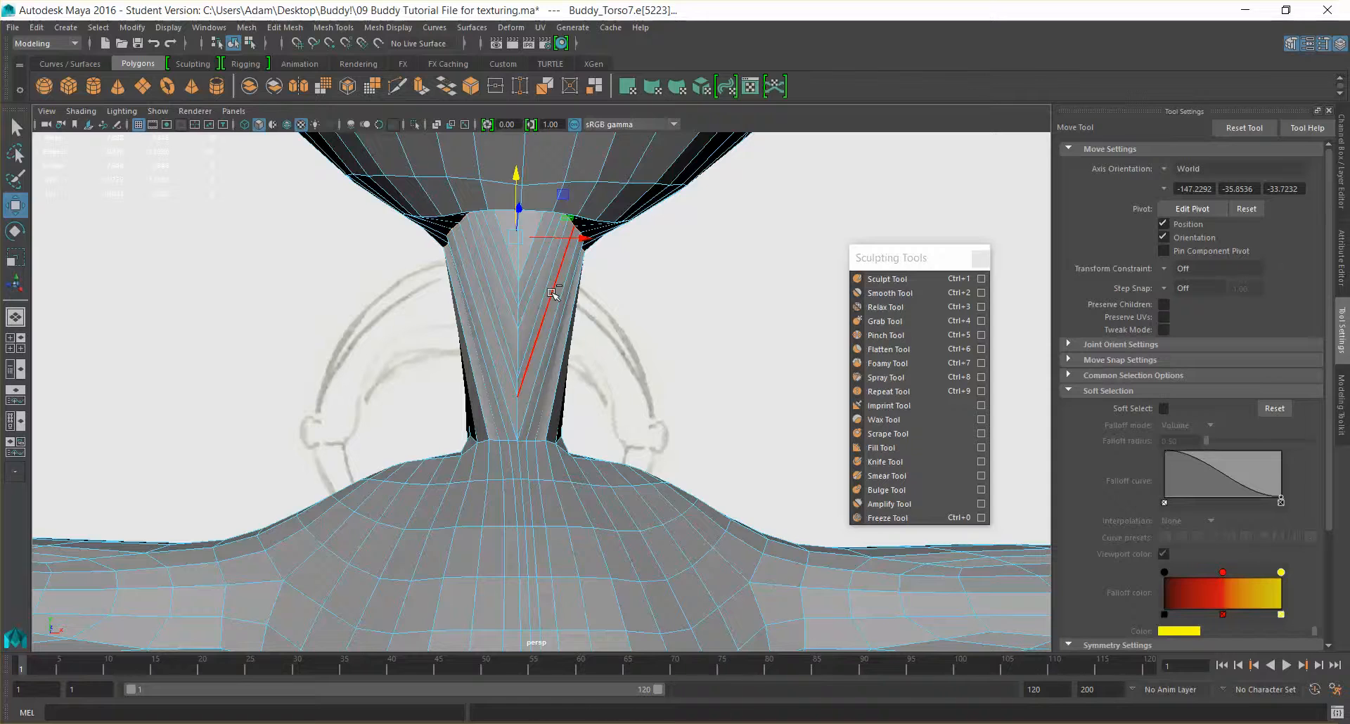
Select the protruding vertex at the back of the neck and move it inward, in line with the neck surface.
{"action": "scroll", "coordinate": [507, 252], "scroll_direction": "up", "scroll_amount": 5}
{"action": "middle_click_drag", "start_coordinate": [515, 253], "coordinate": [525, 331], "text": "alt"}
{"action": "mouse_move", "coordinate": [525, 331]}
{"action": "left_mouse_down", "text": "alt"}
{"action": "mouse_move", "coordinate": [536, 341]}
{"action": "mouse_move", "coordinate": [527, 317]}
{"action": "left_mouse_up", "text": "alt"}
{"action": "key", "text": "r"}
{"action": "scroll", "coordinate": [562, 274], "scroll_direction": "down", "scroll_amount": 3}
{"action": "left_click_drag", "start_coordinate": [675, 365], "coordinate": [529, 353], "text": "alt"}
{"action": "right_click_drag", "start_coordinate": [528, 354], "coordinate": [545, 464]}
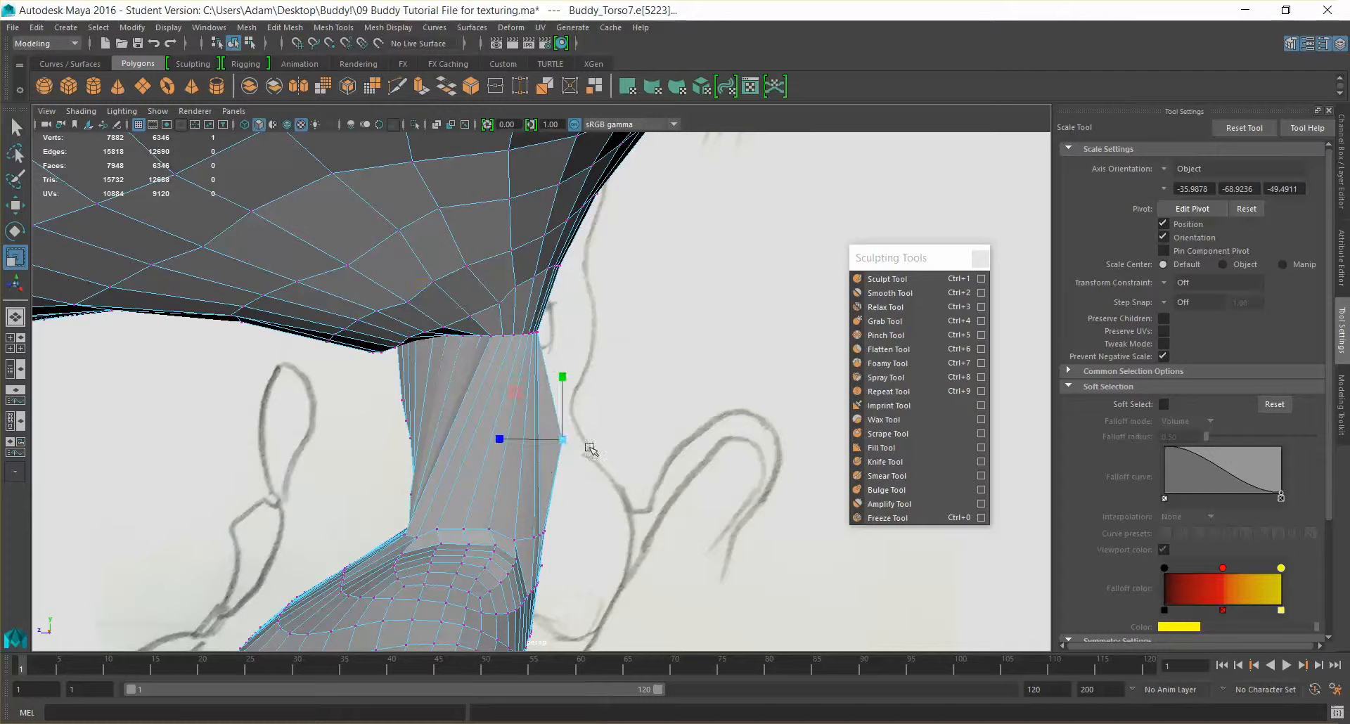
{"action": "key", "text": "w"}
{"action": "left_click_drag", "start_coordinate": [493, 440], "coordinate": [470, 440]}
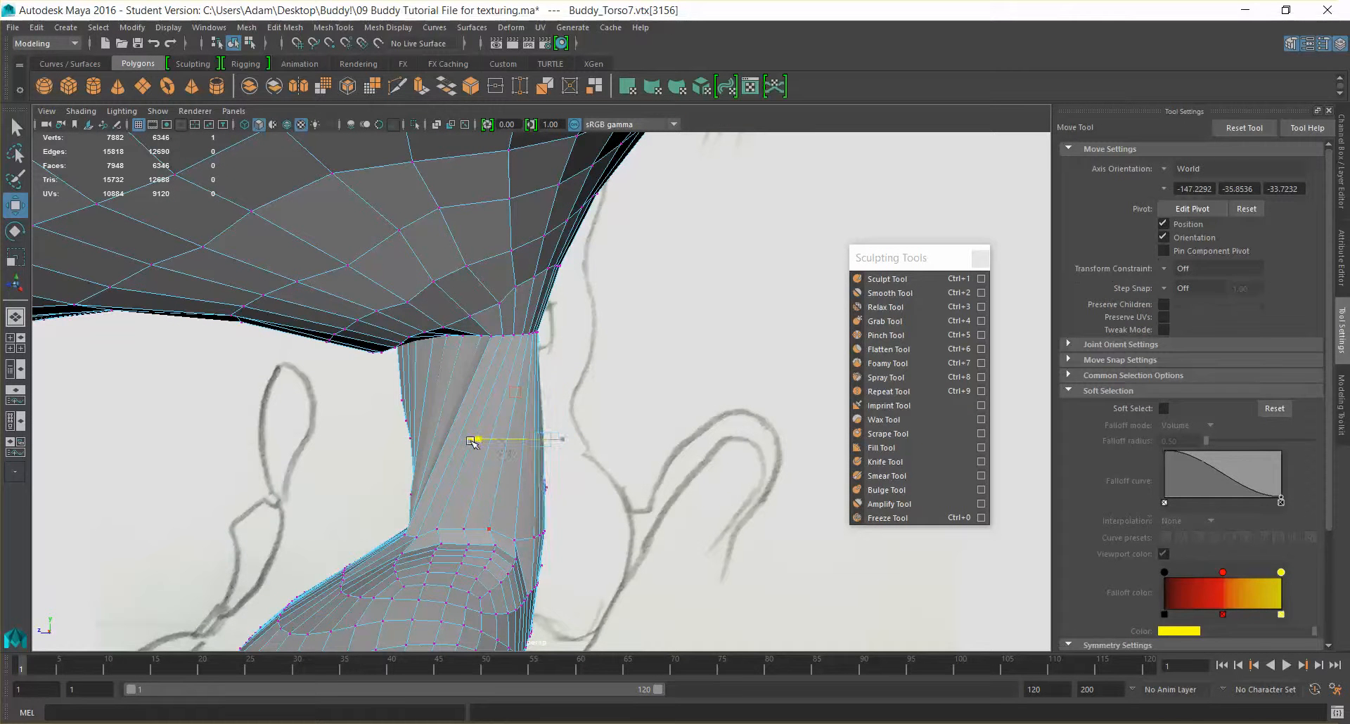
Reselect the edge loop at the top of the neck and move it down below the jaw.
{"action": "left_click_drag", "start_coordinate": [470, 441], "coordinate": [515, 362], "text": "alt"}
{"action": "right_click_drag", "start_coordinate": [521, 291], "coordinate": [522, 259]}
{"action": "left_click_drag", "start_coordinate": [458, 286], "coordinate": [482, 326]}
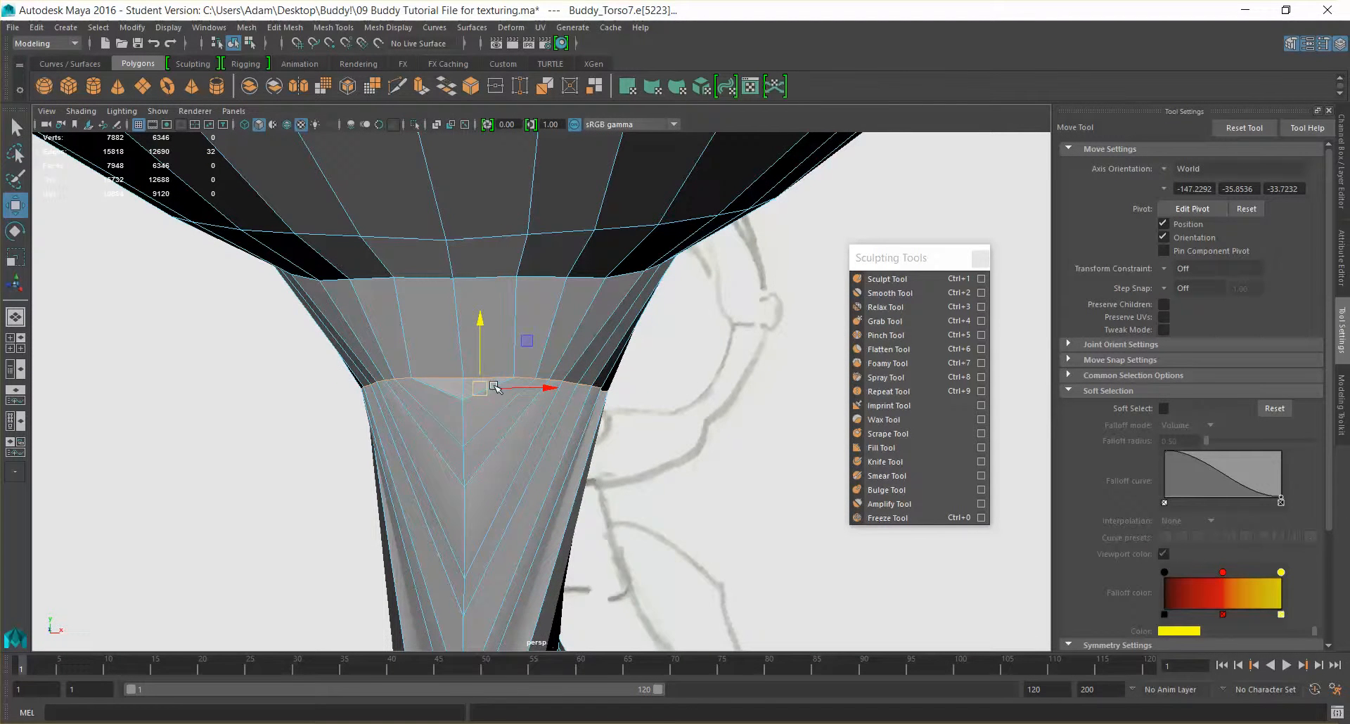
Enable Soft Select and rotate the neck edge loop so that it slopes down toward the front.
{"action": "scroll", "coordinate": [557, 435], "scroll_direction": "down", "scroll_amount": 3}
{"action": "left_click_drag", "start_coordinate": [556, 436], "coordinate": [853, 478], "text": "alt"}
{"action": "left_click", "coordinate": [1164, 408]}
{"action": "left_click_drag", "start_coordinate": [613, 460], "coordinate": [741, 451], "text": "alt"}
{"action": "left_click_drag", "start_coordinate": [408, 315], "coordinate": [485, 318], "text": "alt"}
{"action": "left_click_drag", "start_coordinate": [705, 376], "coordinate": [444, 361], "text": "alt"}
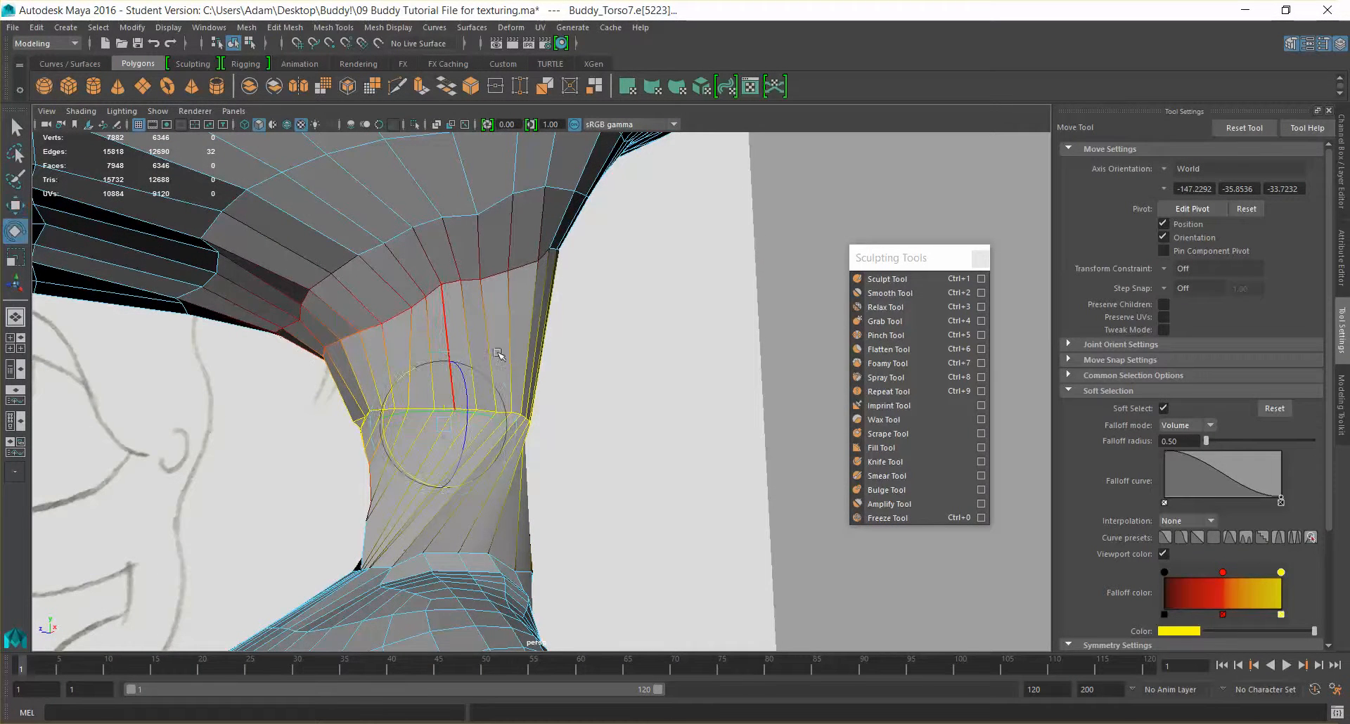
{"action": "key", "text": "e"}
{"action": "left_click_drag", "start_coordinate": [386, 434], "coordinate": [392, 462]}
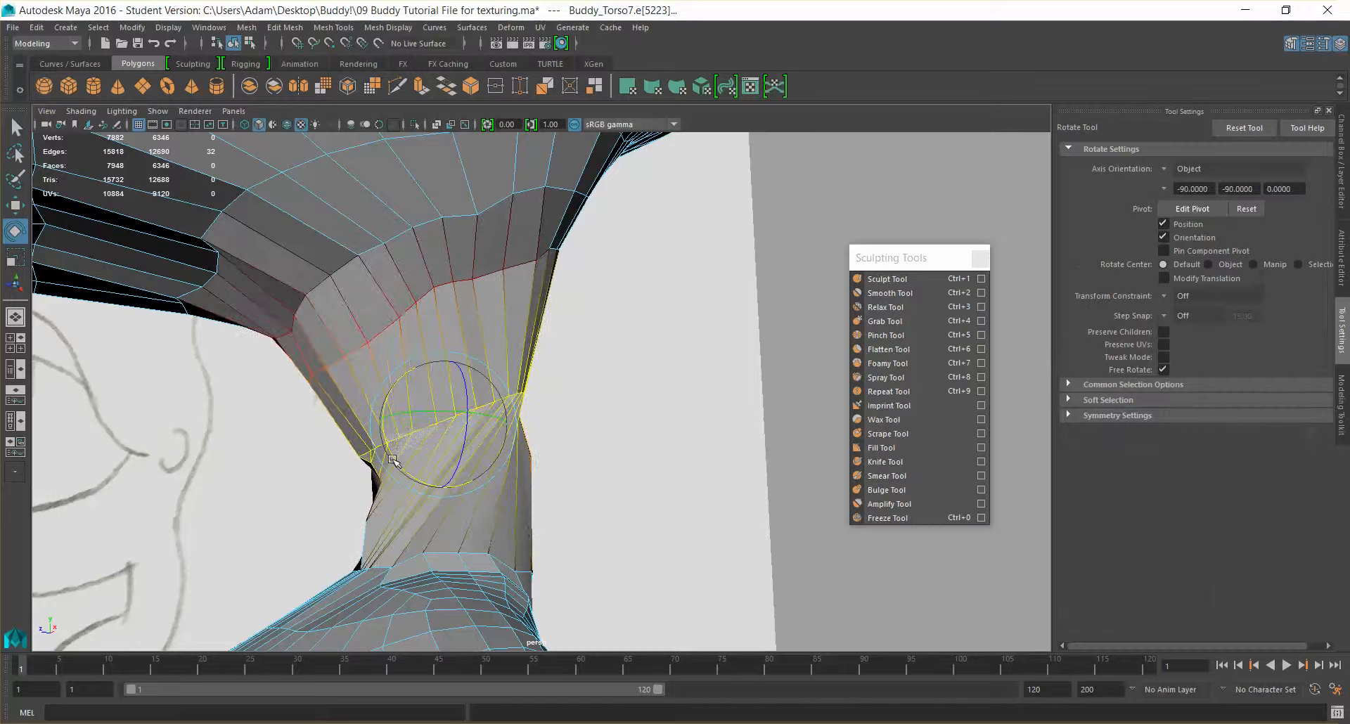
Adjust the sloped neck edge loop's height and scale it along the front-to-back axis.
{"action": "left_click_drag", "start_coordinate": [490, 470], "coordinate": [457, 379], "text": "alt"}
{"action": "key", "text": "w"}
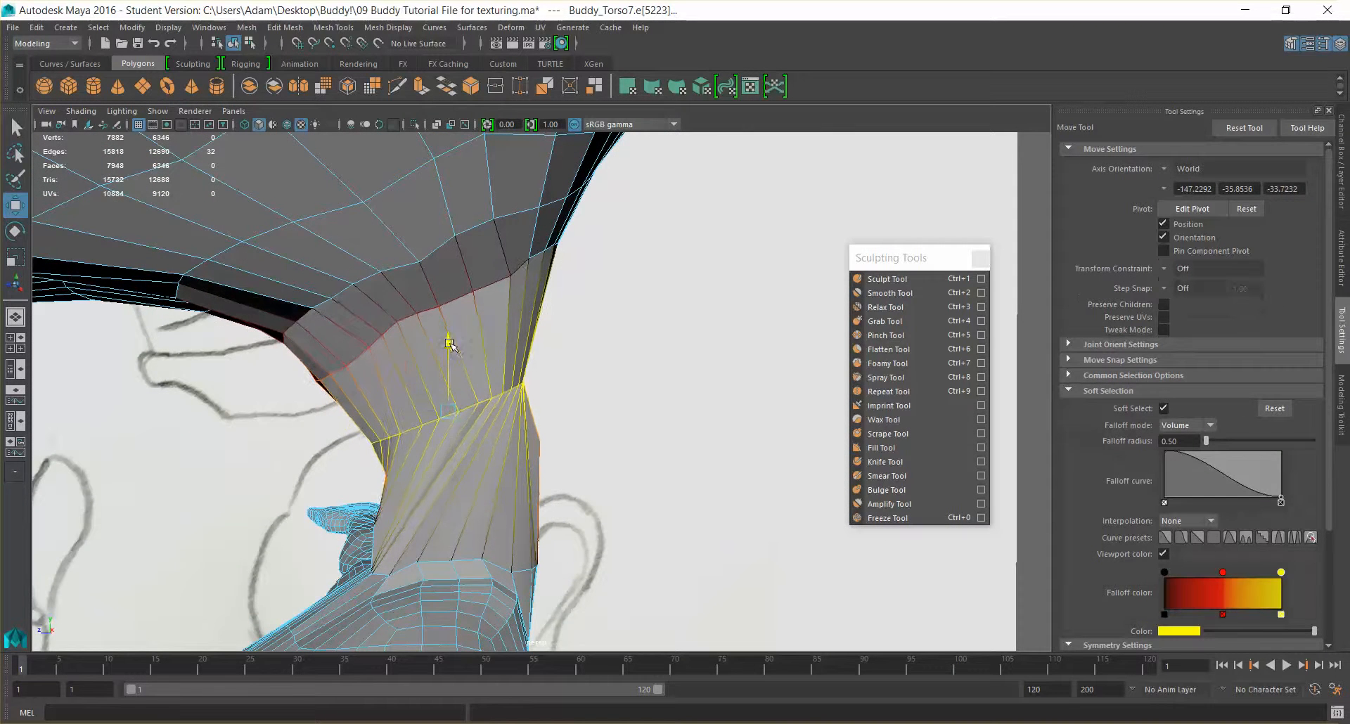
{"action": "left_click_drag", "start_coordinate": [450, 339], "coordinate": [373, 404], "text": "alt"}
{"action": "key", "text": "r"}
{"action": "left_click_drag", "start_coordinate": [421, 476], "coordinate": [487, 528], "text": "alt"}
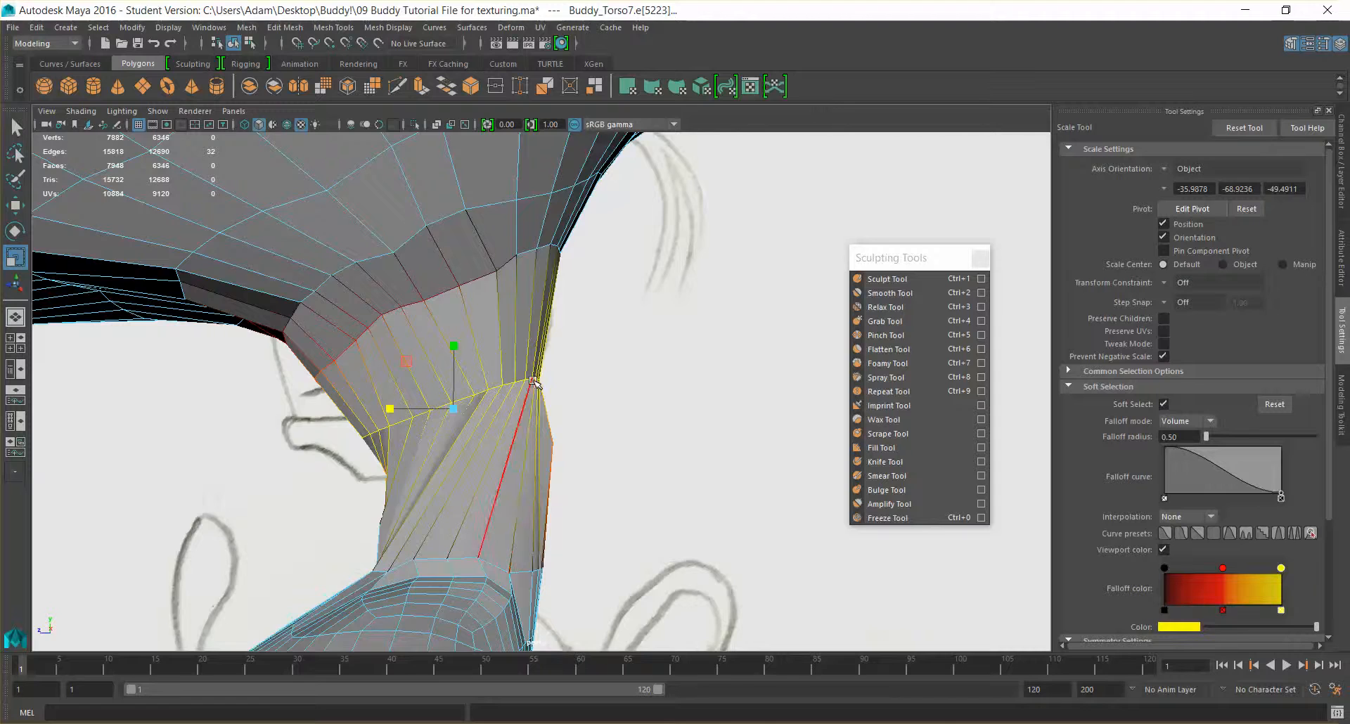
Disable Soft Select and move the single protruding vertex at the back of the neck inward.
{"action": "left_click_drag", "start_coordinate": [547, 385], "coordinate": [581, 422], "text": "alt"}
{"action": "right_click_drag", "start_coordinate": [532, 353], "coordinate": [475, 356]}
{"action": "left_click", "coordinate": [551, 444]}
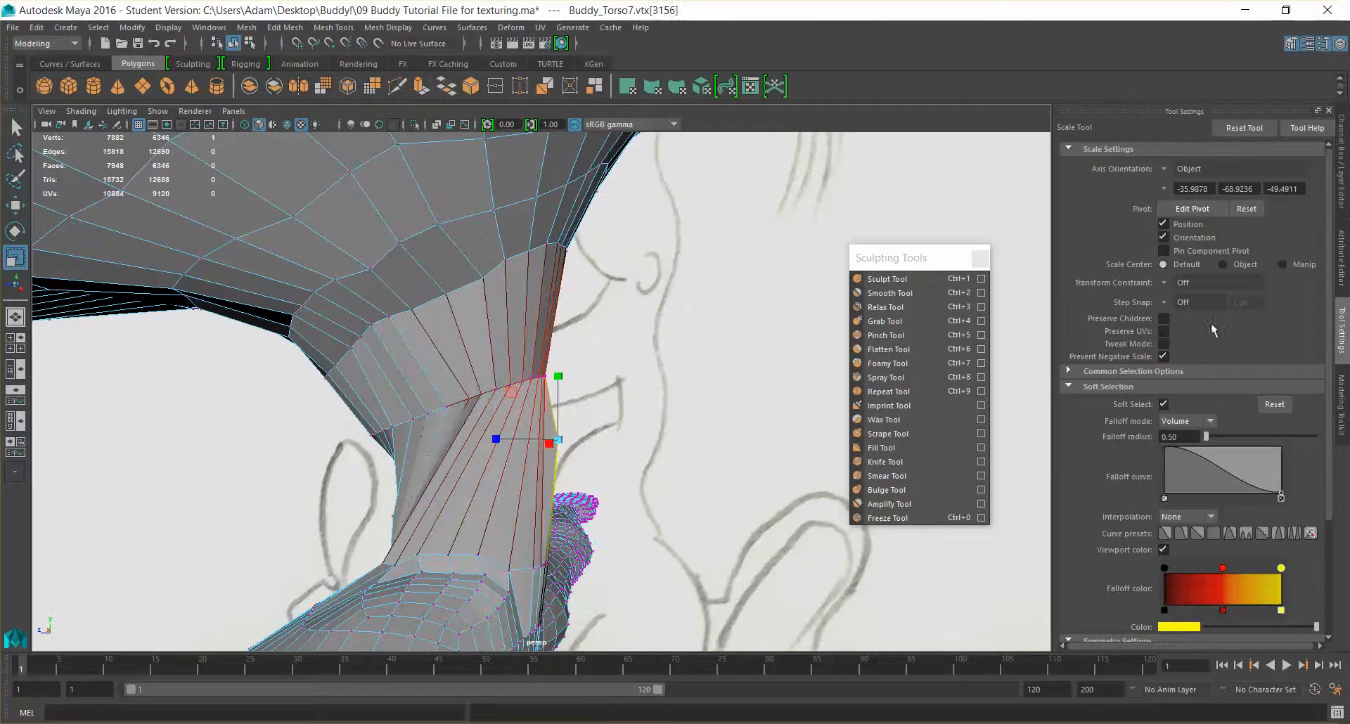
{"action": "left_click", "coordinate": [1162, 404]}
{"action": "key", "text": "w"}
{"action": "left_click_drag", "start_coordinate": [503, 447], "coordinate": [488, 440]}
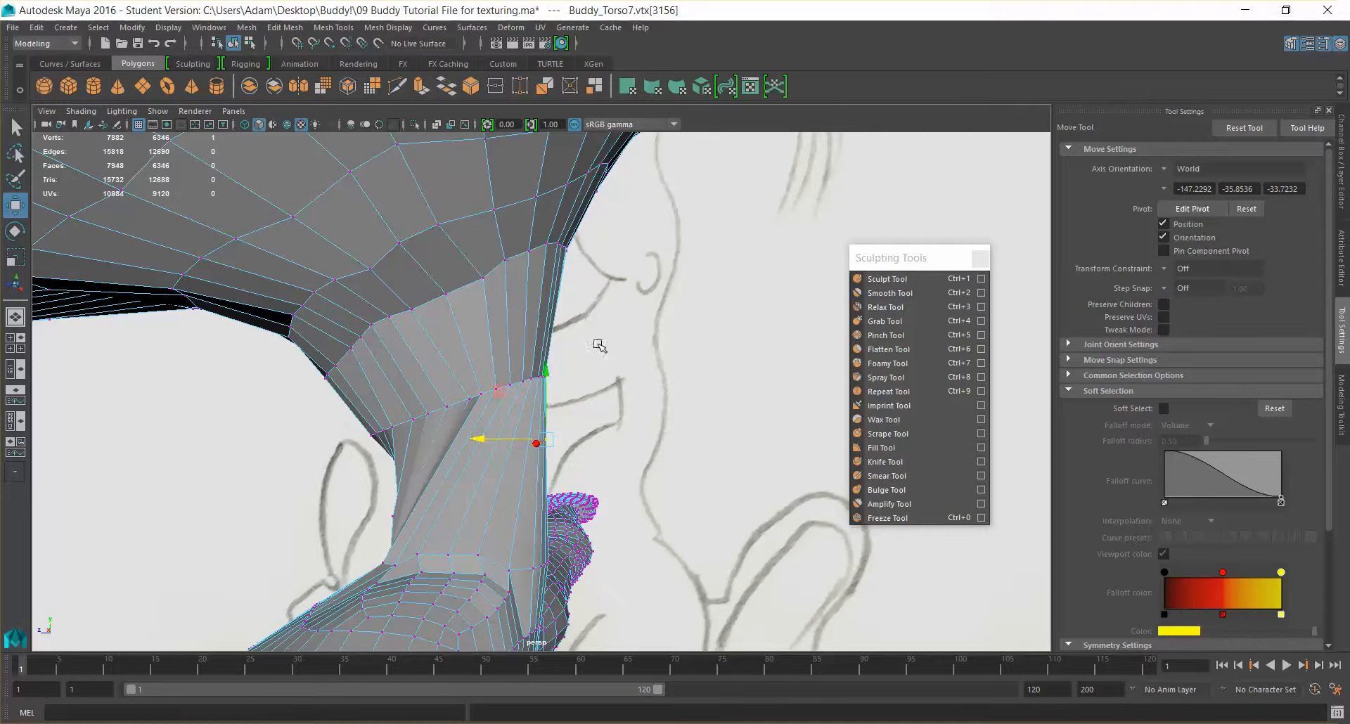
{"action": "left_click_drag", "start_coordinate": [528, 395], "coordinate": [526, 397]}
Select the central vertices on the upper neck edge loop at the back of the neck.
{"action": "left_click_drag", "start_coordinate": [655, 415], "coordinate": [520, 429], "text": "alt"}
{"action": "key", "text": "q"}
{"action": "left_click_drag", "start_coordinate": [611, 422], "coordinate": [638, 379], "text": "alt"}
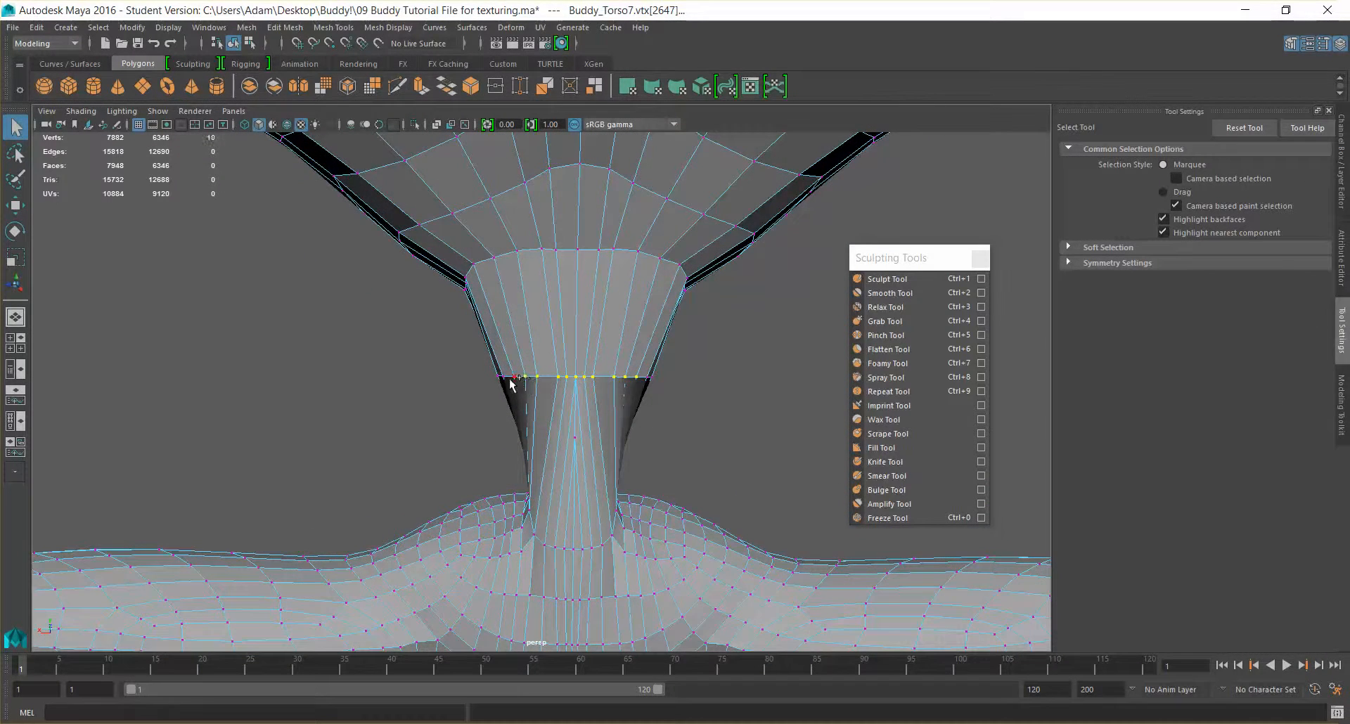
{"action": "left_click_drag", "start_coordinate": [623, 435], "coordinate": [629, 383], "text": "alt"}
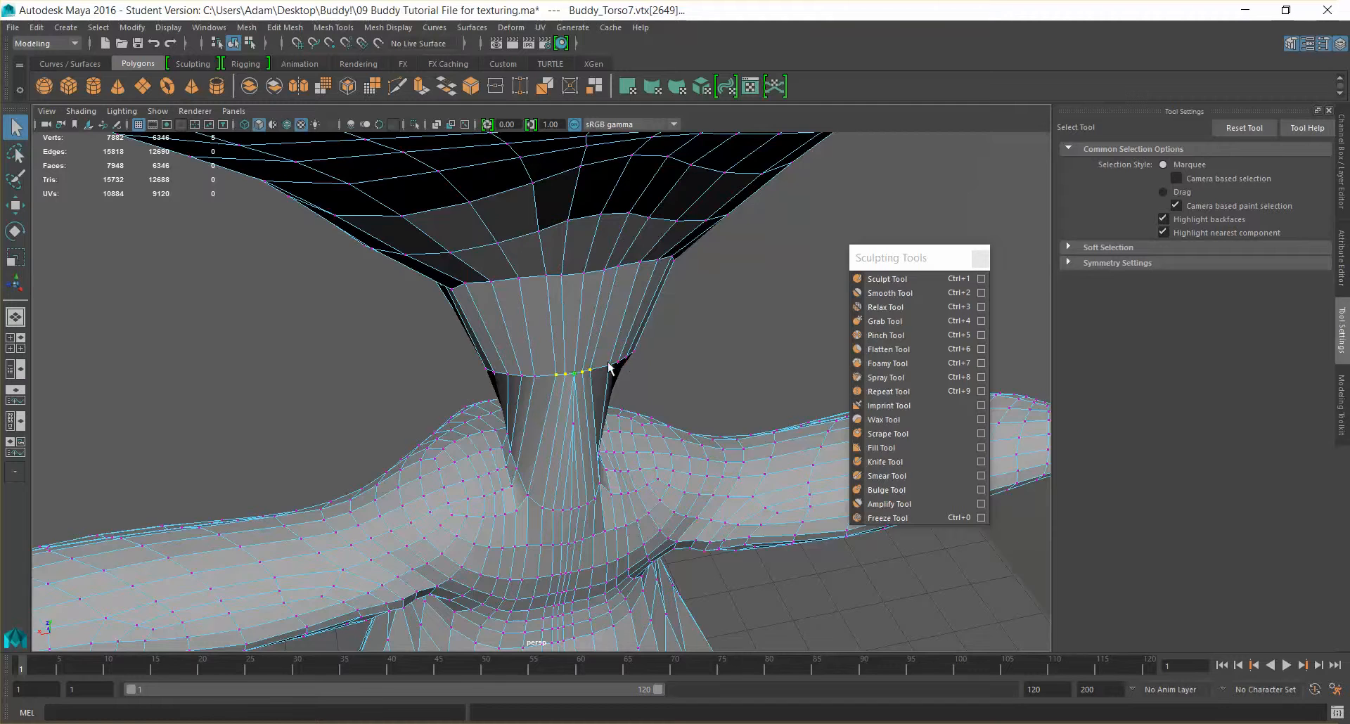
{"action": "left_click_drag", "start_coordinate": [593, 400], "coordinate": [650, 373], "text": "alt"}
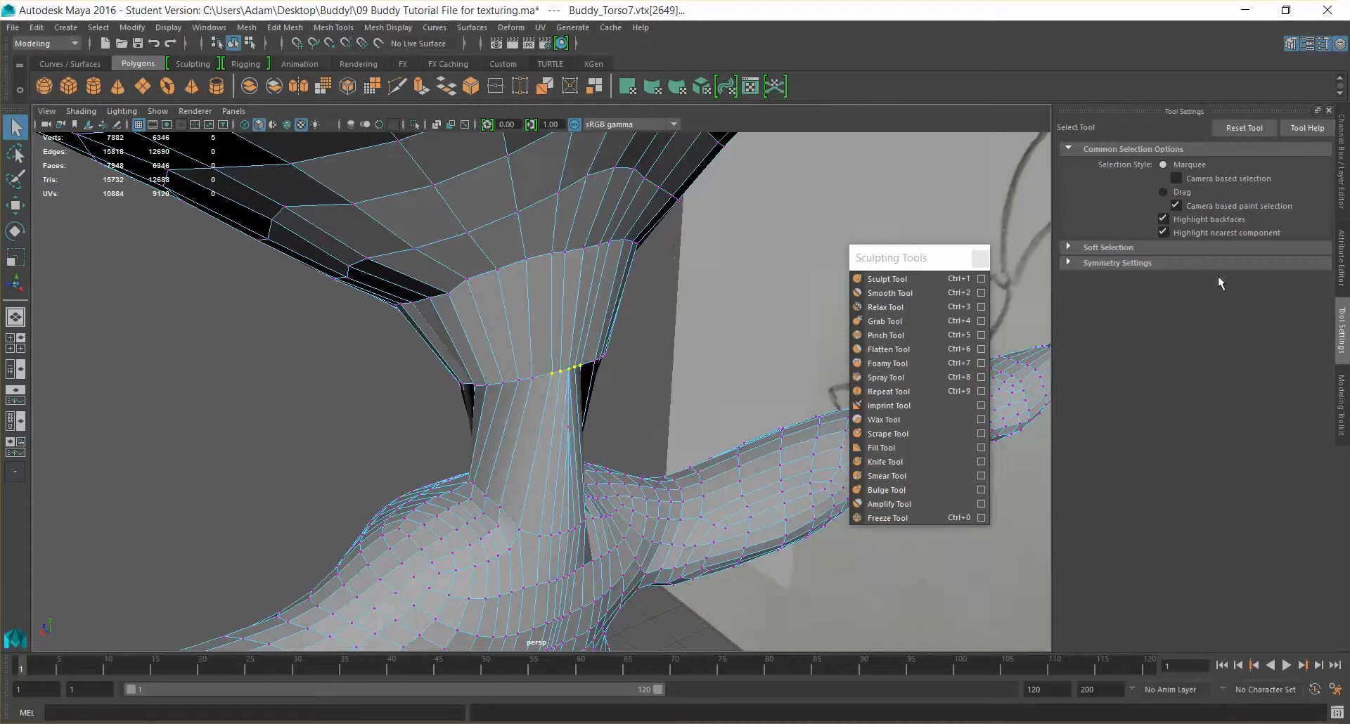
Enable Soft Select and move the selected back-of-neck vertices along the front-to-back axis to even out the neck profile.
{"action": "left_click", "coordinate": [1119, 247]}
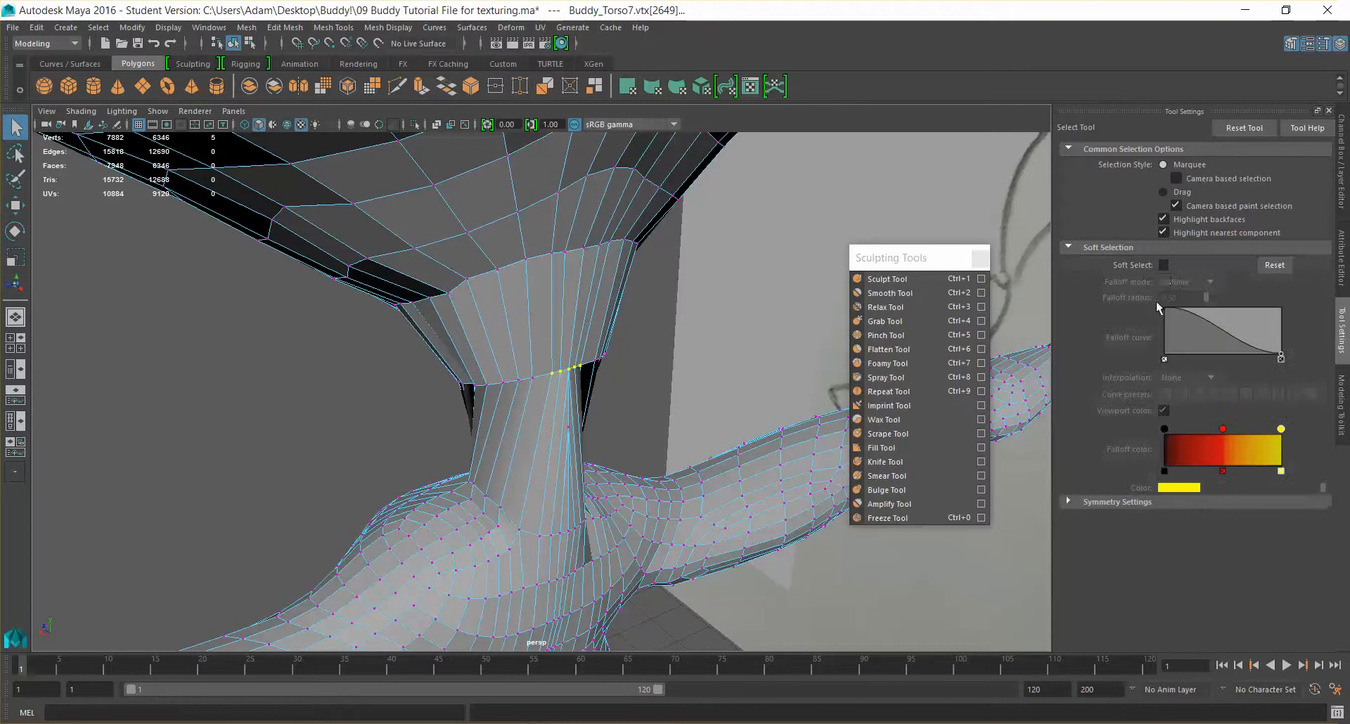
{"action": "left_click", "coordinate": [1164, 265]}
{"action": "left_click_drag", "start_coordinate": [593, 340], "coordinate": [599, 368], "text": "alt"}
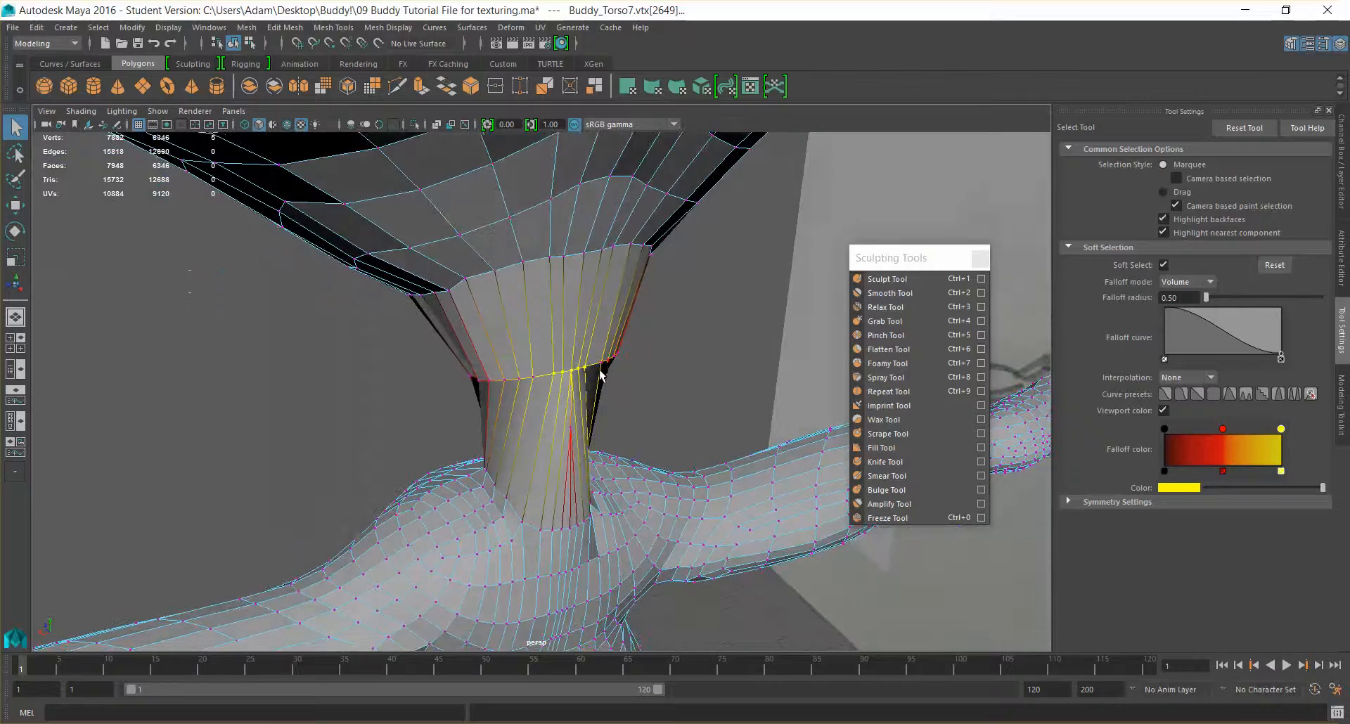
{"action": "key", "text": "w"}
{"action": "left_click_drag", "start_coordinate": [657, 416], "coordinate": [464, 353], "text": "alt"}
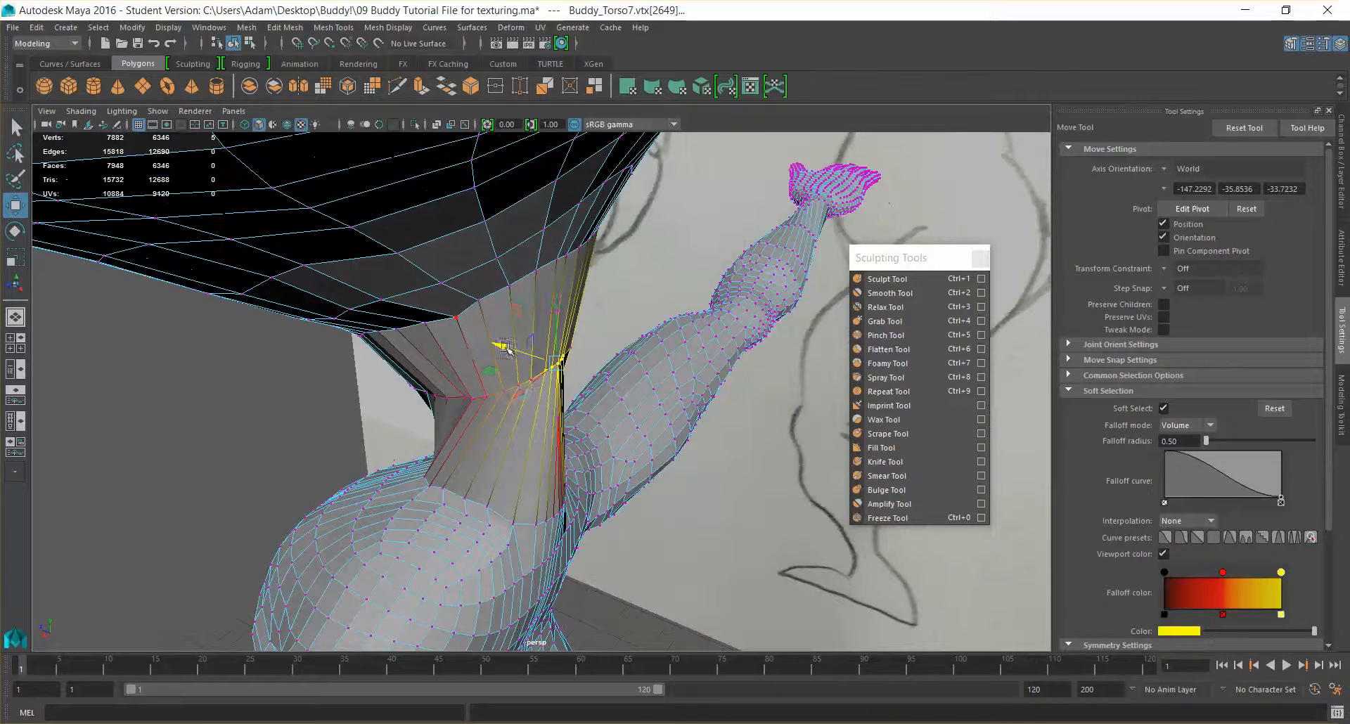
{"action": "mouse_move", "coordinate": [501, 345]}
{"action": "left_mouse_down", "text": "alt"}
{"action": "mouse_move", "coordinate": [481, 346]}
{"action": "mouse_move", "coordinate": [582, 317]}
{"action": "left_mouse_up", "text": "alt"}
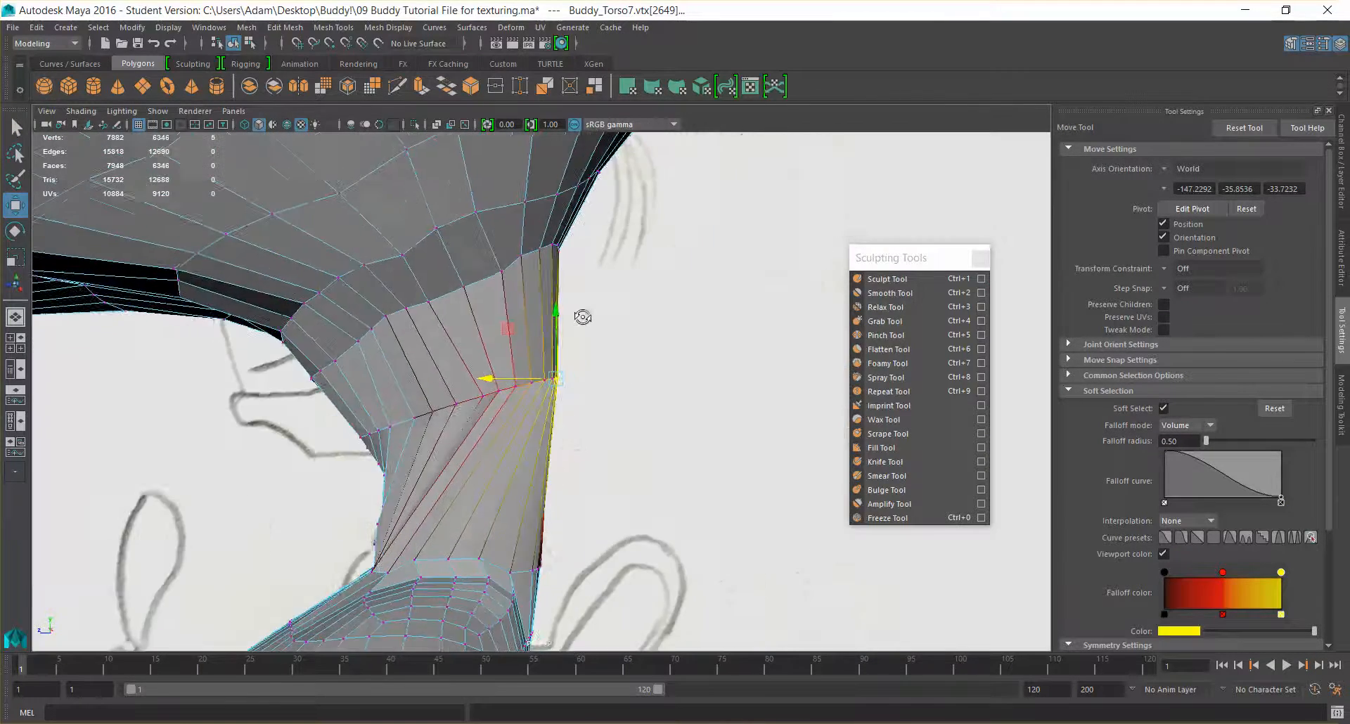
Select the edge loop just under the jaw, disable Soft Select and scale the loop flat vertically.
{"action": "right_click", "coordinate": [473, 275]}
{"action": "left_click", "coordinate": [473, 237]}
{"action": "double_click", "coordinate": [485, 276]}
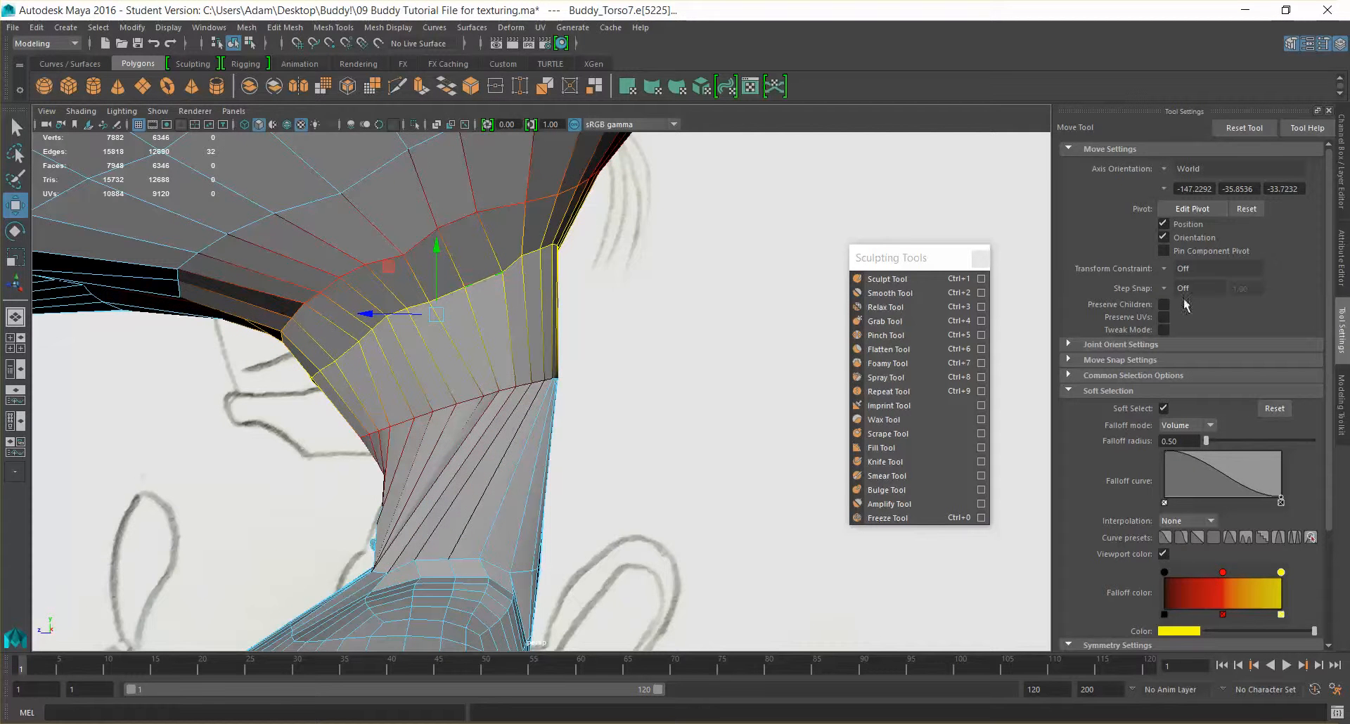
{"action": "left_click", "coordinate": [1163, 407]}
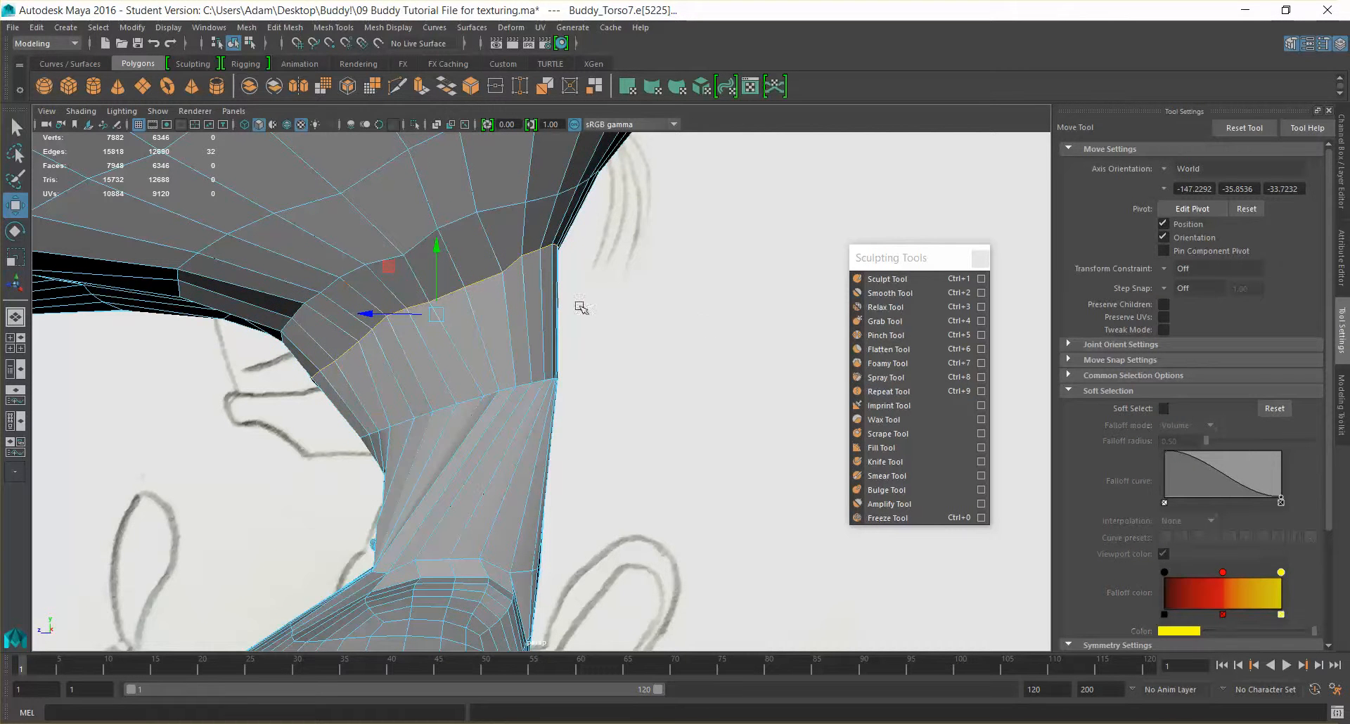
{"action": "key", "text": "r"}
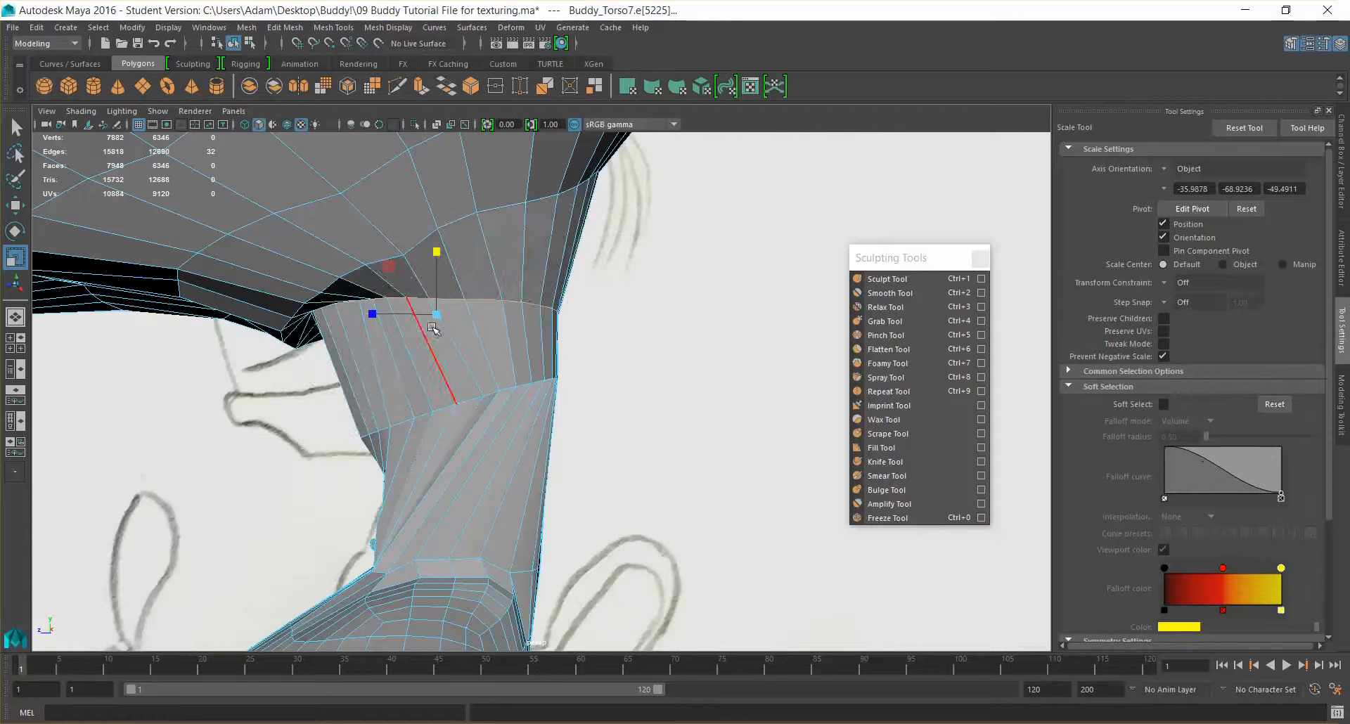
Lower the flattened loop and tilt it down toward the front, roughly parallel to the neck loop below it.
{"action": "key", "text": "w"}
{"action": "left_click_drag", "start_coordinate": [436, 248], "coordinate": [434, 292]}
{"action": "key", "text": "e"}
{"action": "left_click_drag", "start_coordinate": [497, 374], "coordinate": [497, 356]}
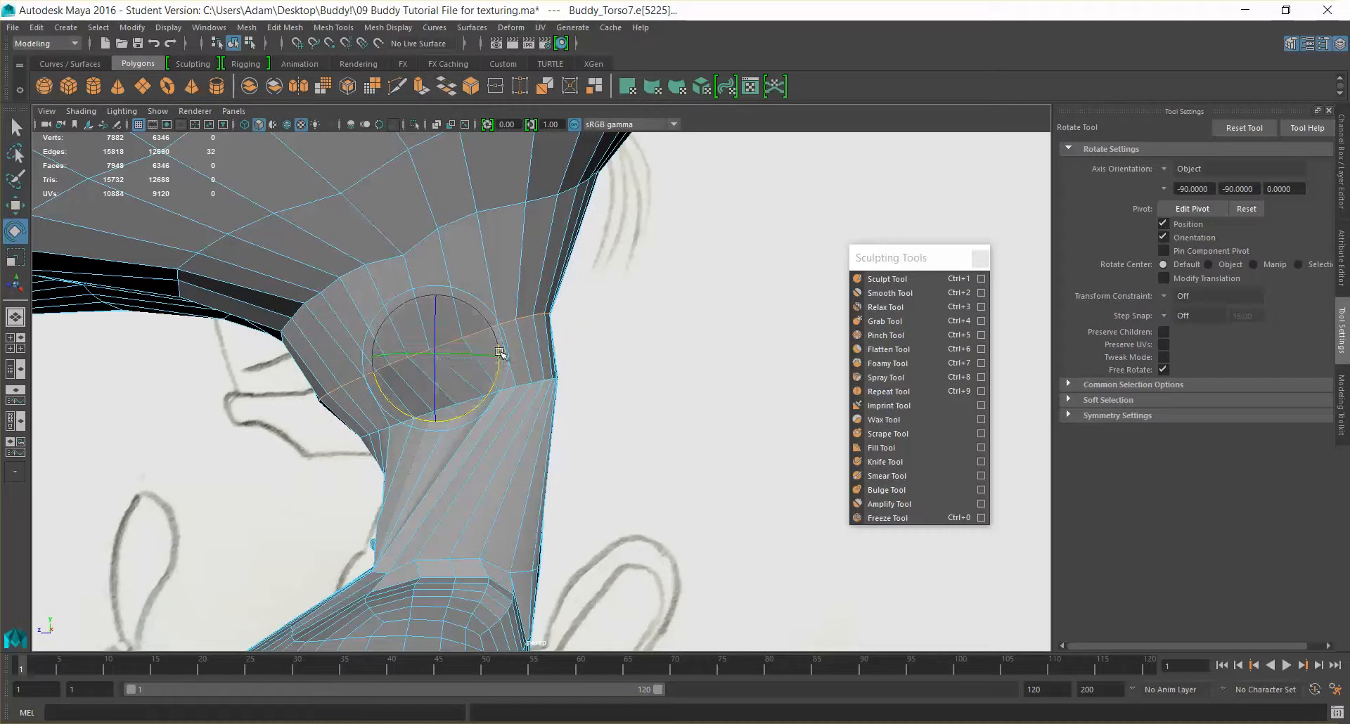
{"action": "left_click", "coordinate": [583, 407]}
{"action": "key", "text": "x"}
{"action": "key", "text": "ctrl+z"}
{"action": "mouse_move", "coordinate": [543, 426]}
{"action": "left_mouse_down", "text": "alt"}
{"action": "mouse_move", "coordinate": [575, 437]}
{"action": "mouse_move", "coordinate": [519, 429]}
{"action": "left_mouse_up", "text": "alt"}
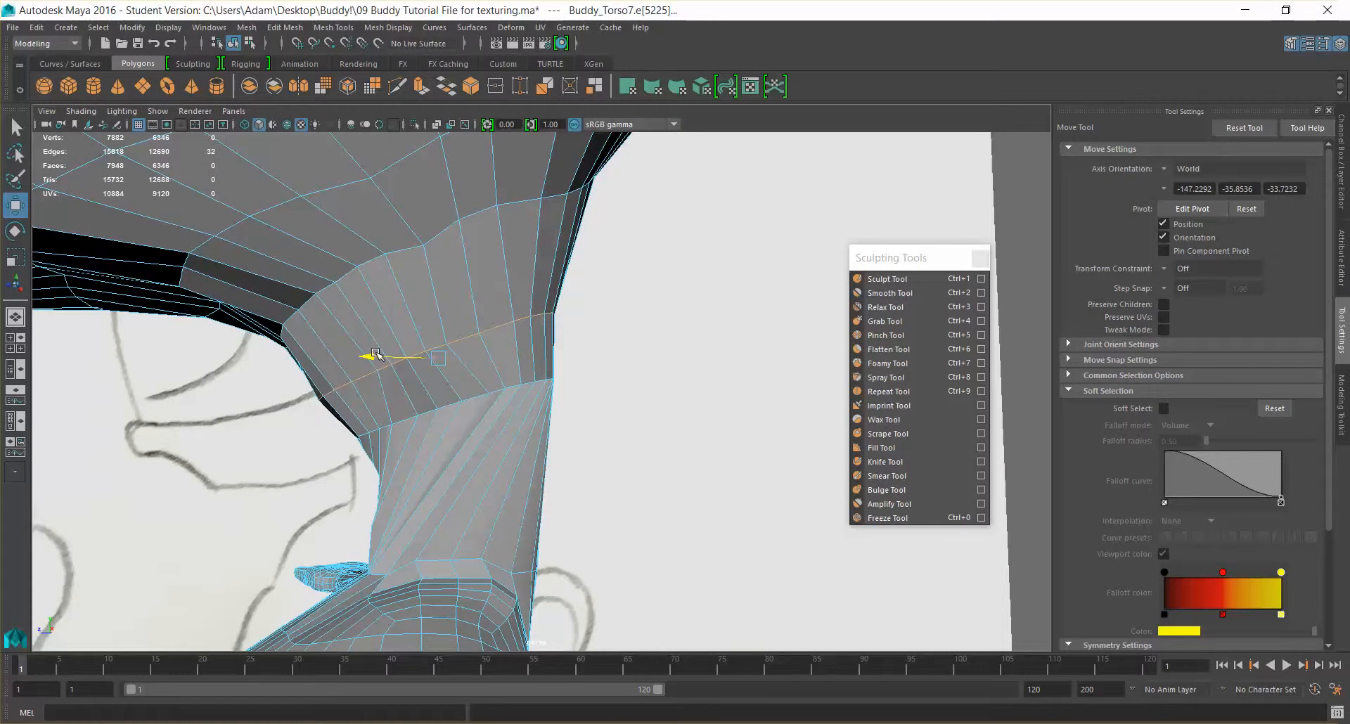
{"action": "mouse_move", "coordinate": [382, 356]}
{"action": "left_mouse_down", "text": "alt"}
{"action": "mouse_move", "coordinate": [499, 367]}
{"action": "mouse_move", "coordinate": [502, 328]}
{"action": "mouse_move", "coordinate": [562, 316]}
{"action": "mouse_move", "coordinate": [657, 326]}
{"action": "mouse_move", "coordinate": [689, 251]}
{"action": "left_mouse_up", "text": "alt"}
Select the whole edge loop around the base of the neck where it meets the shoulders.
{"action": "left_click_drag", "start_coordinate": [659, 328], "coordinate": [576, 315], "text": "alt"}
{"action": "middle_click_drag", "start_coordinate": [576, 316], "coordinate": [548, 204], "text": "alt"}
{"action": "right_click_drag", "start_coordinate": [548, 204], "coordinate": [579, 269], "text": "alt"}
{"action": "scroll", "coordinate": [579, 269], "scroll_direction": "up", "scroll_amount": 3}
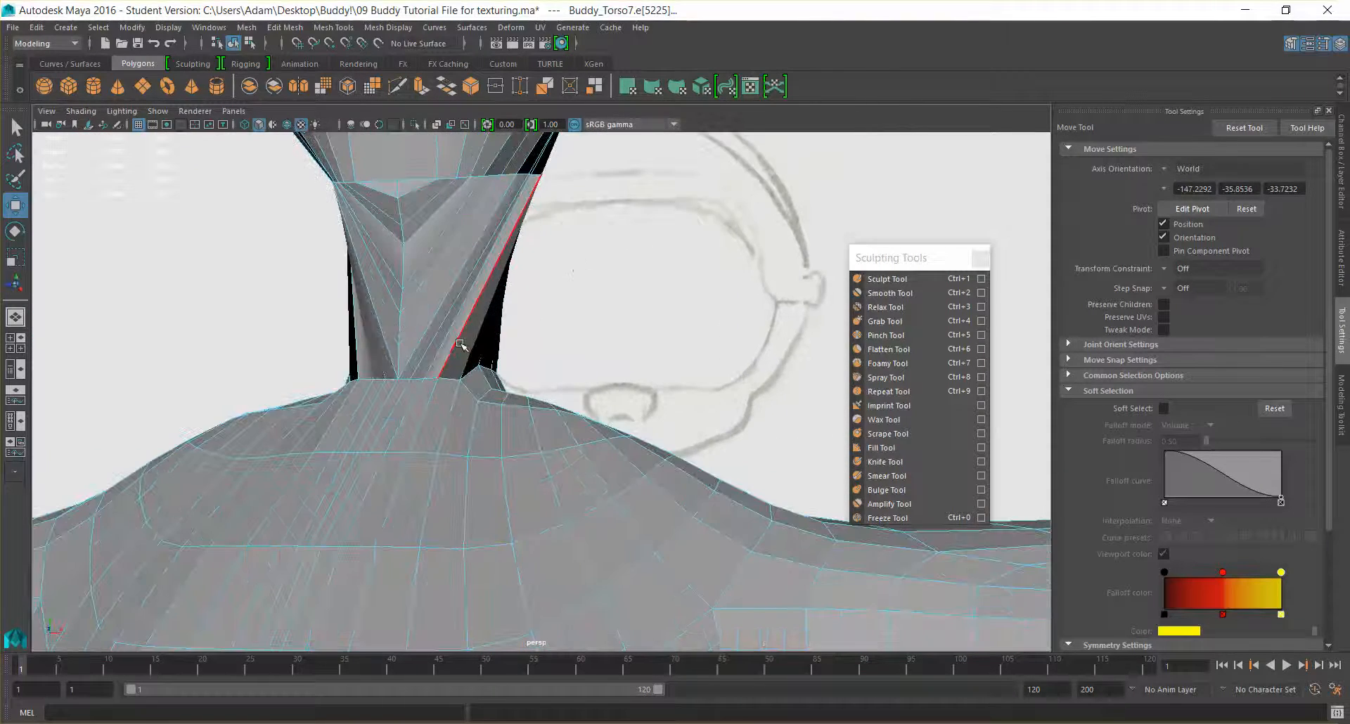
{"action": "left_click", "coordinate": [452, 381]}
{"action": "left_click_drag", "start_coordinate": [482, 383], "coordinate": [559, 389], "text": "alt"}
{"action": "left_click_drag", "start_coordinate": [639, 396], "coordinate": [583, 395], "text": "alt"}
{"action": "left_click_drag", "start_coordinate": [701, 419], "coordinate": [563, 526], "text": "alt"}
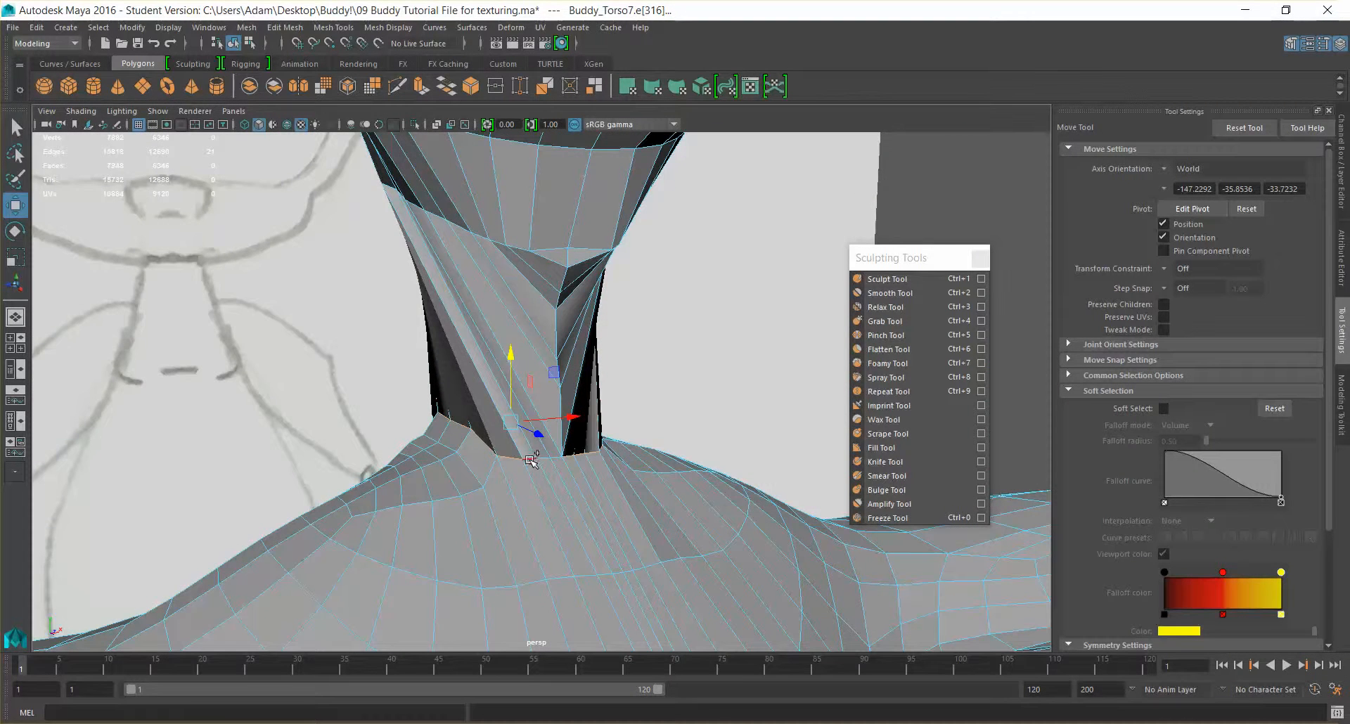
{"action": "left_click_drag", "start_coordinate": [686, 479], "coordinate": [675, 473], "text": "alt"}
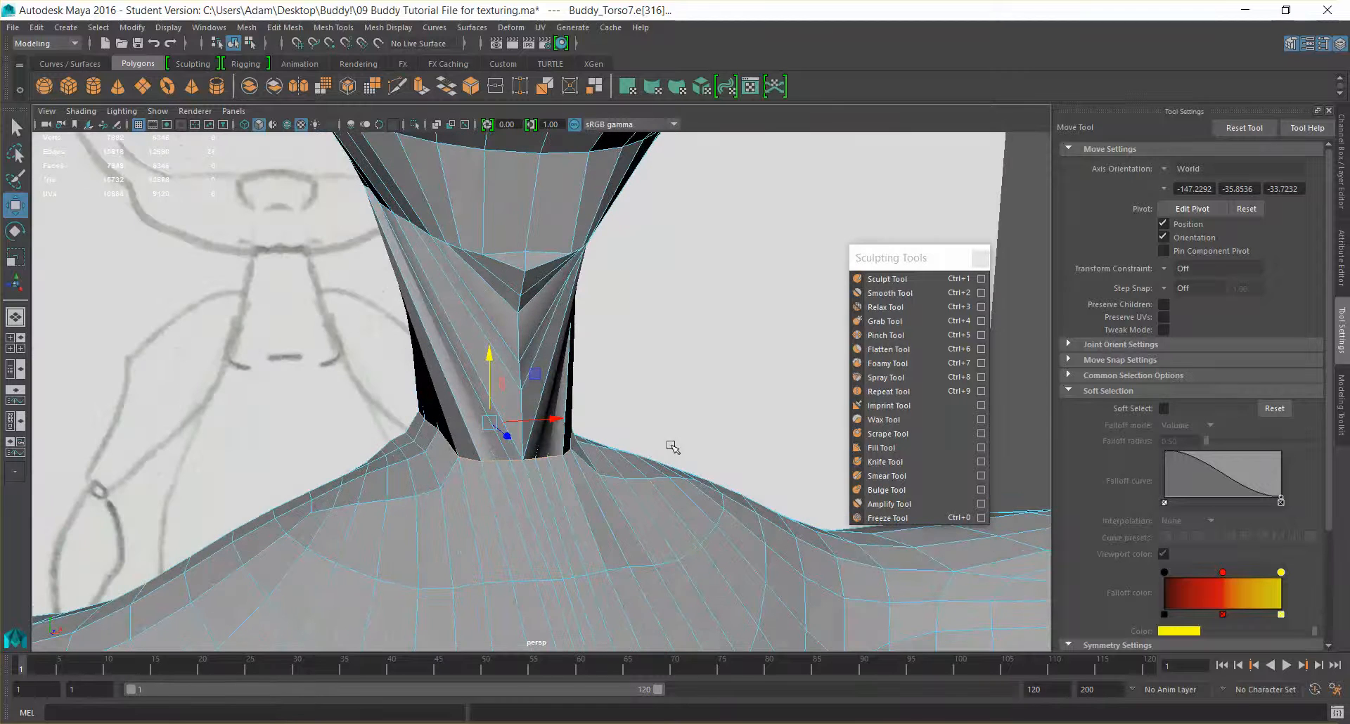
Scale the neck-base edge loop flat vertically and move it slightly up.
{"action": "key", "text": "r"}
{"action": "left_click_drag", "start_coordinate": [492, 360], "coordinate": [579, 483]}
{"action": "middle_click_drag", "start_coordinate": [706, 415], "coordinate": [588, 416], "text": "alt"}
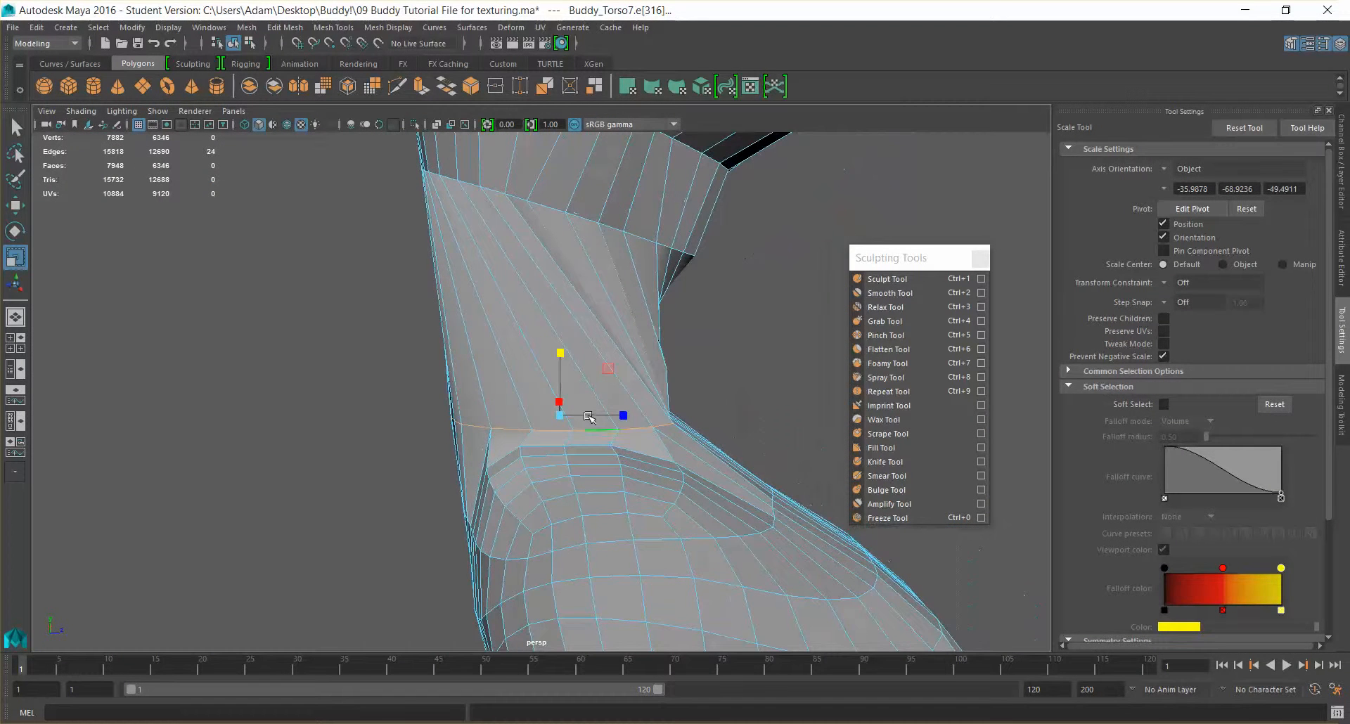
{"action": "key", "text": "w"}
{"action": "left_click_drag", "start_coordinate": [560, 355], "coordinate": [564, 321]}
{"action": "mouse_move", "coordinate": [560, 373]}
{"action": "left_mouse_down", "text": "alt"}
{"action": "mouse_move", "coordinate": [741, 370]}
{"action": "mouse_move", "coordinate": [841, 397]}
{"action": "mouse_move", "coordinate": [759, 385]}
{"action": "mouse_move", "coordinate": [872, 391]}
{"action": "left_mouse_up", "text": "alt"}
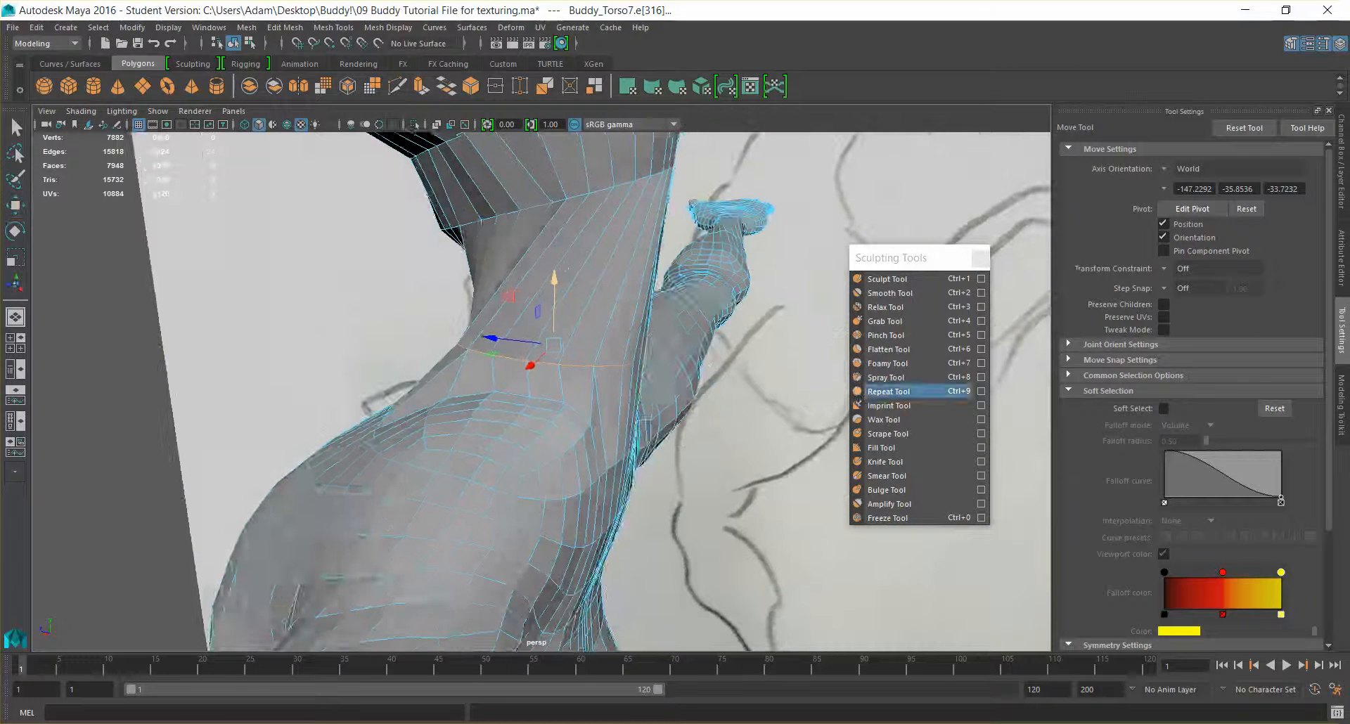
{"action": "left_click", "coordinate": [887, 391]}
{"action": "mouse_move", "coordinate": [736, 413]}
{"action": "left_mouse_down", "text": "alt"}
{"action": "mouse_move", "coordinate": [656, 387]}
{"action": "mouse_move", "coordinate": [535, 405]}
{"action": "left_mouse_up", "text": "alt"}
{"action": "key", "text": "ctrl+z"}
Smooth the neck surface between the jaw and the shoulders with the sculpting Smooth Tool, checking it against the wireframe.
{"action": "left_click", "coordinate": [890, 293]}
{"action": "left_click_drag", "start_coordinate": [511, 260], "coordinate": [685, 302], "text": "alt"}
{"action": "mouse_move", "coordinate": [478, 230]}
{"action": "left_mouse_down", "text": "alt"}
{"action": "mouse_move", "coordinate": [464, 220]}
{"action": "mouse_move", "coordinate": [498, 257]}
{"action": "mouse_move", "coordinate": [453, 262]}
{"action": "mouse_move", "coordinate": [617, 275]}
{"action": "left_mouse_up", "text": "alt"}
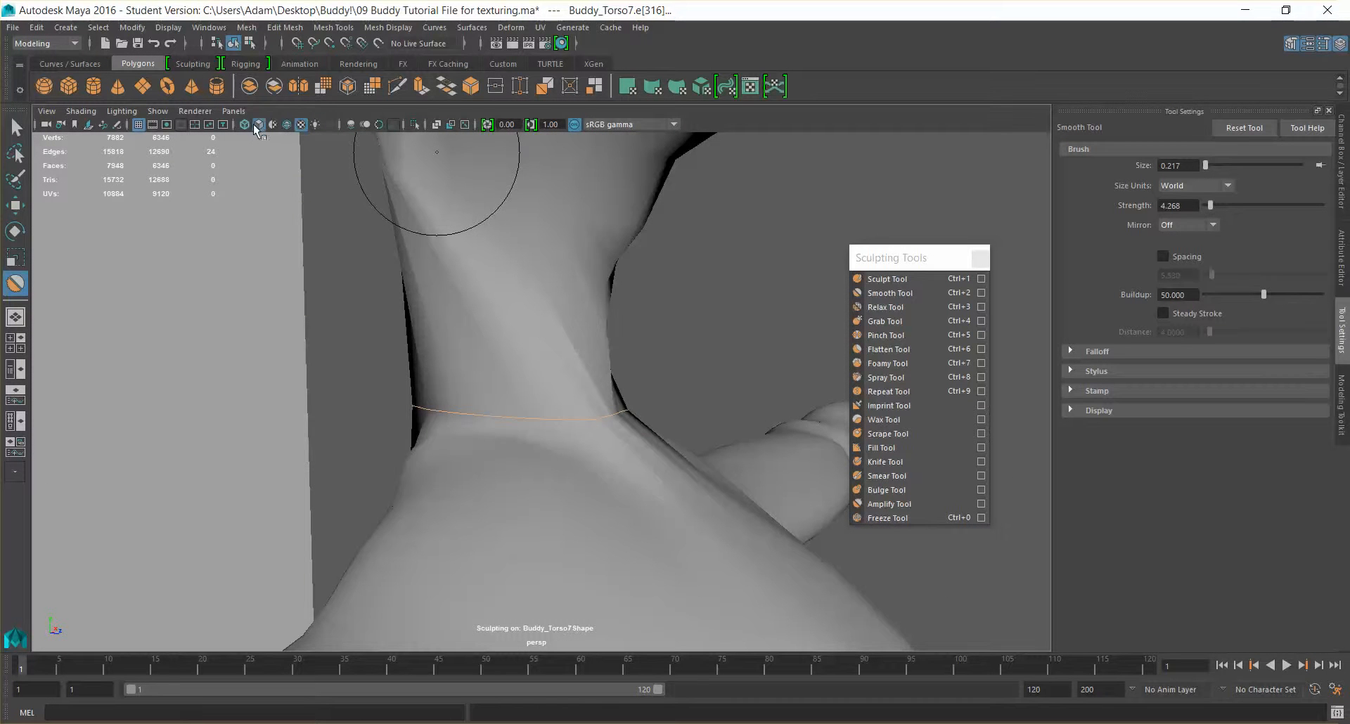
{"action": "left_click", "coordinate": [289, 125]}
{"action": "mouse_move", "coordinate": [717, 320]}
{"action": "left_mouse_down", "text": "alt"}
{"action": "mouse_move", "coordinate": [546, 329]}
{"action": "mouse_move", "coordinate": [566, 383]}
{"action": "mouse_move", "coordinate": [507, 302]}
{"action": "mouse_move", "coordinate": [565, 359]}
{"action": "mouse_move", "coordinate": [534, 374]}
{"action": "mouse_move", "coordinate": [572, 386]}
{"action": "mouse_move", "coordinate": [551, 356]}
{"action": "mouse_move", "coordinate": [590, 396]}
{"action": "mouse_move", "coordinate": [568, 416]}
{"action": "mouse_move", "coordinate": [664, 425]}
{"action": "left_mouse_up", "text": "alt"}
{"action": "scroll", "coordinate": [580, 335], "scroll_direction": "down", "scroll_amount": 5}
{"action": "left_click_drag", "start_coordinate": [497, 361], "coordinate": [592, 368], "text": "alt"}
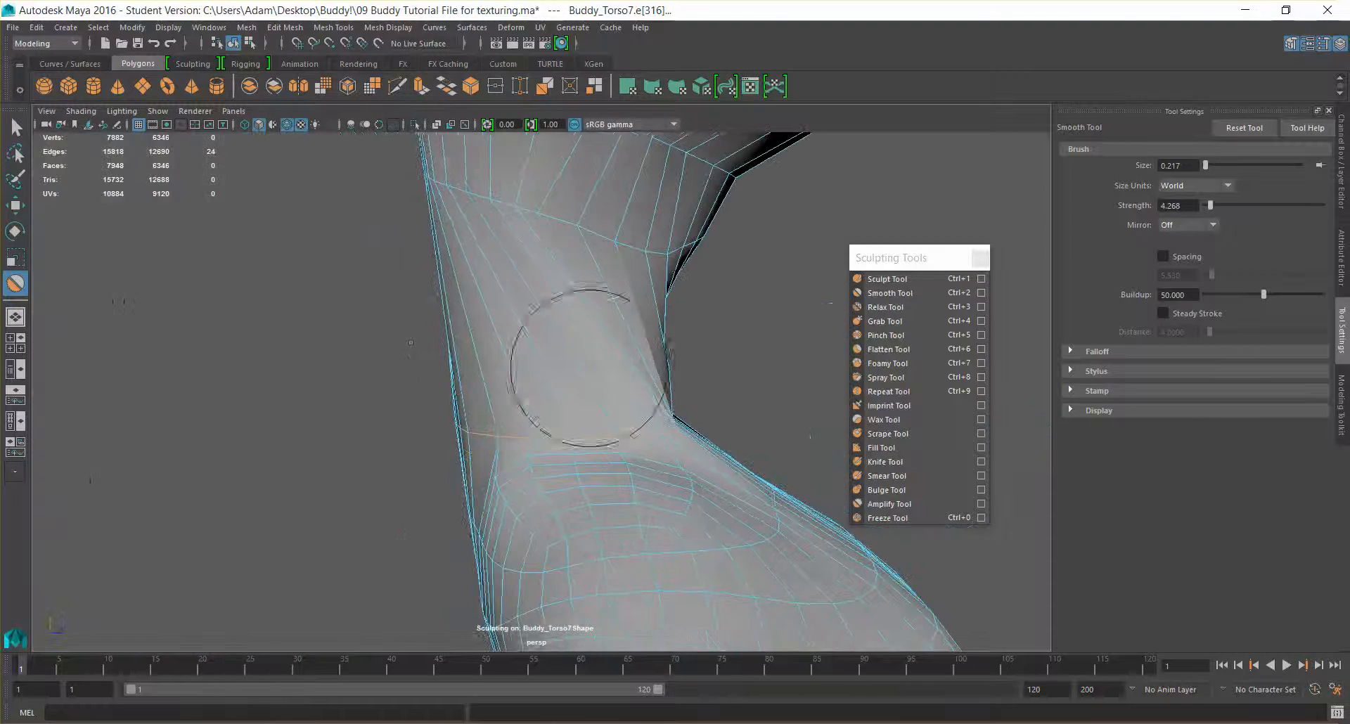
{"action": "mouse_move", "coordinate": [436, 340]}
{"action": "left_mouse_down", "text": "alt"}
{"action": "mouse_move", "coordinate": [762, 289]}
{"action": "mouse_move", "coordinate": [745, 271]}
{"action": "mouse_move", "coordinate": [534, 302]}
{"action": "mouse_move", "coordinate": [704, 332]}
{"action": "left_mouse_up", "text": "alt"}
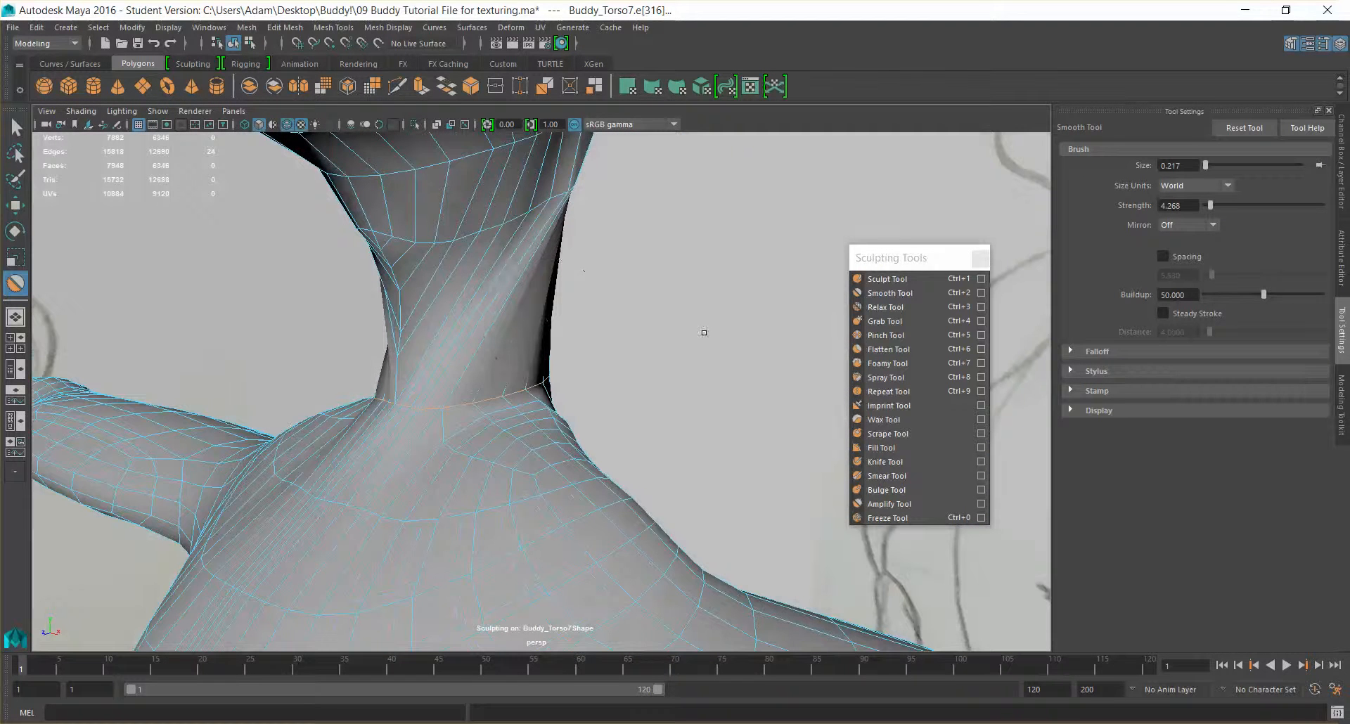
{"action": "mouse_move", "coordinate": [467, 377]}
{"action": "left_mouse_down", "text": "alt"}
{"action": "mouse_move", "coordinate": [546, 353]}
{"action": "mouse_move", "coordinate": [377, 352]}
{"action": "left_mouse_up", "text": "alt"}
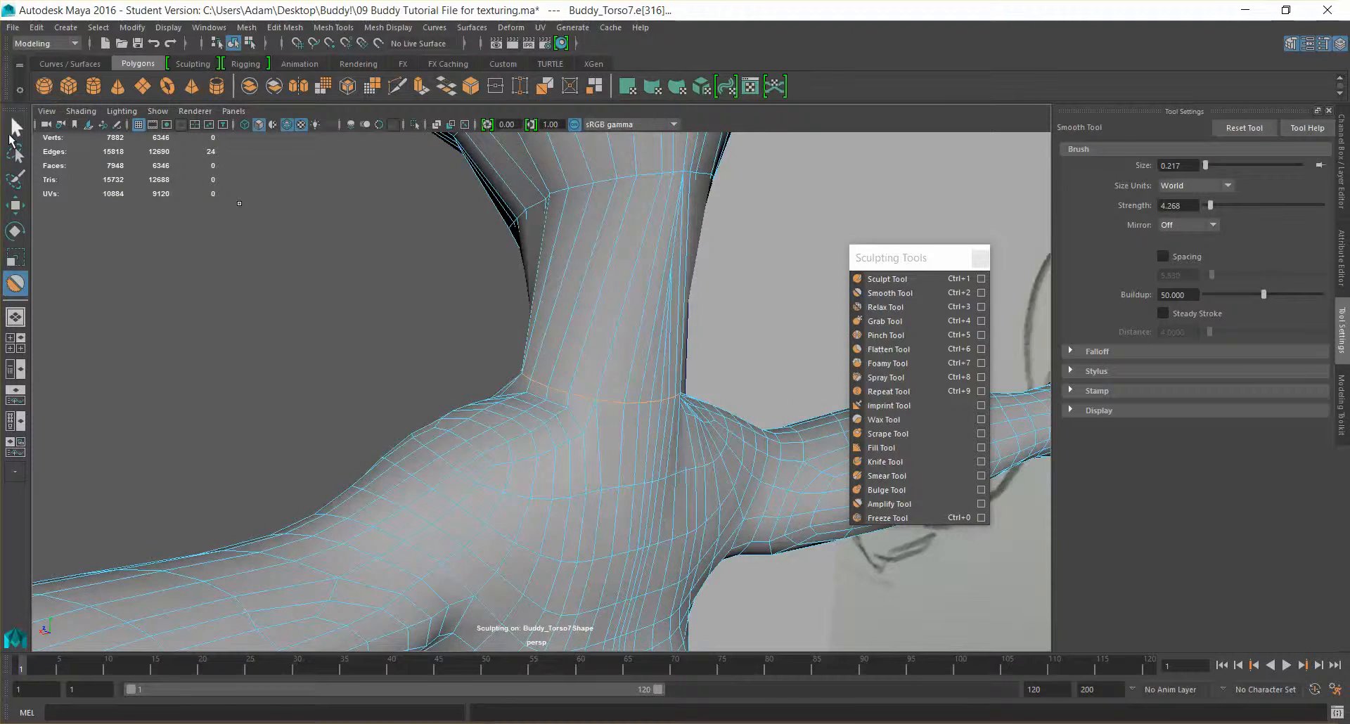
{"action": "left_click", "coordinate": [15, 127]}
Examine the smoothed neck and its edge flow from the back, front and sides.
{"action": "mouse_move", "coordinate": [726, 334]}
{"action": "left_mouse_down", "text": "alt"}
{"action": "mouse_move", "coordinate": [618, 304]}
{"action": "mouse_move", "coordinate": [765, 386]}
{"action": "mouse_move", "coordinate": [759, 316]}
{"action": "mouse_move", "coordinate": [684, 323]}
{"action": "mouse_move", "coordinate": [625, 227]}
{"action": "mouse_move", "coordinate": [661, 330]}
{"action": "mouse_move", "coordinate": [720, 325]}
{"action": "mouse_move", "coordinate": [830, 365]}
{"action": "left_mouse_up", "text": "alt"}
{"action": "left_click_drag", "start_coordinate": [612, 296], "coordinate": [606, 268], "text": "alt"}
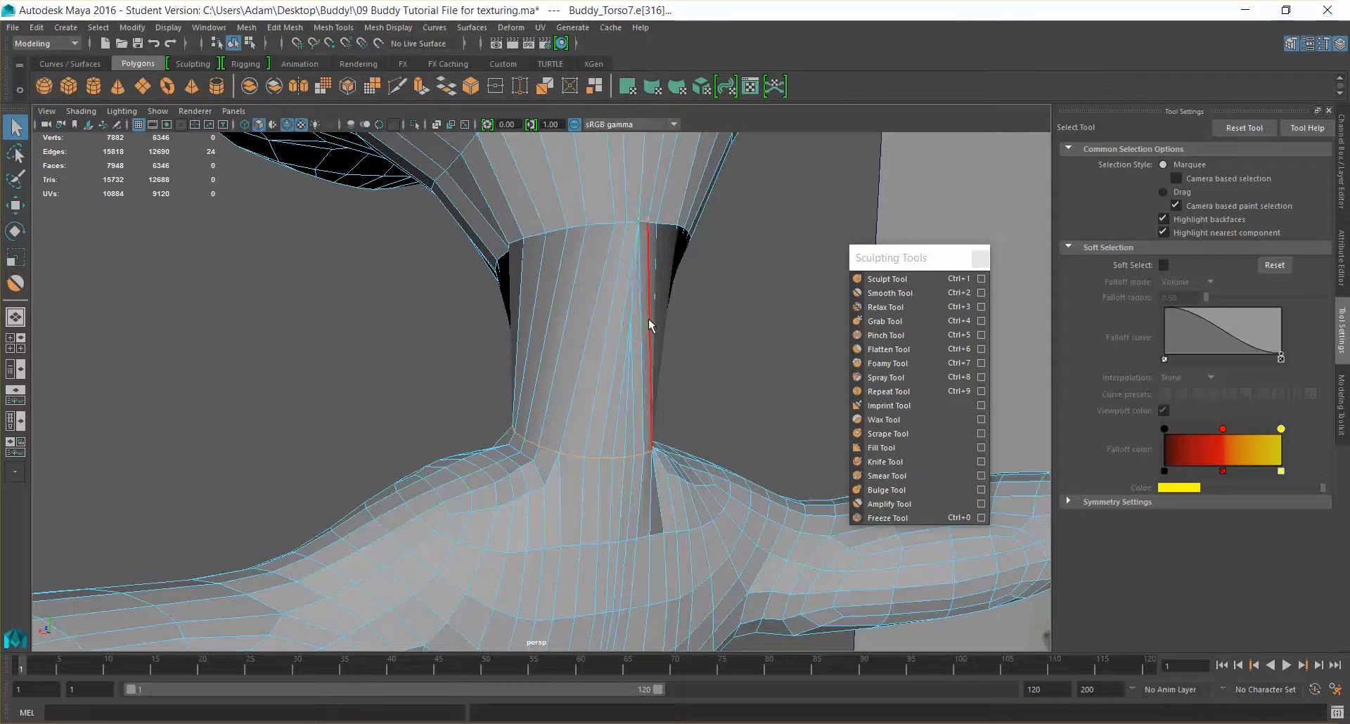
{"action": "mouse_move", "coordinate": [659, 397]}
{"action": "left_mouse_down", "text": "alt"}
{"action": "mouse_move", "coordinate": [702, 421]}
{"action": "mouse_move", "coordinate": [625, 436]}
{"action": "left_mouse_up", "text": "alt"}
{"action": "left_click_drag", "start_coordinate": [439, 457], "coordinate": [656, 377], "text": "alt"}
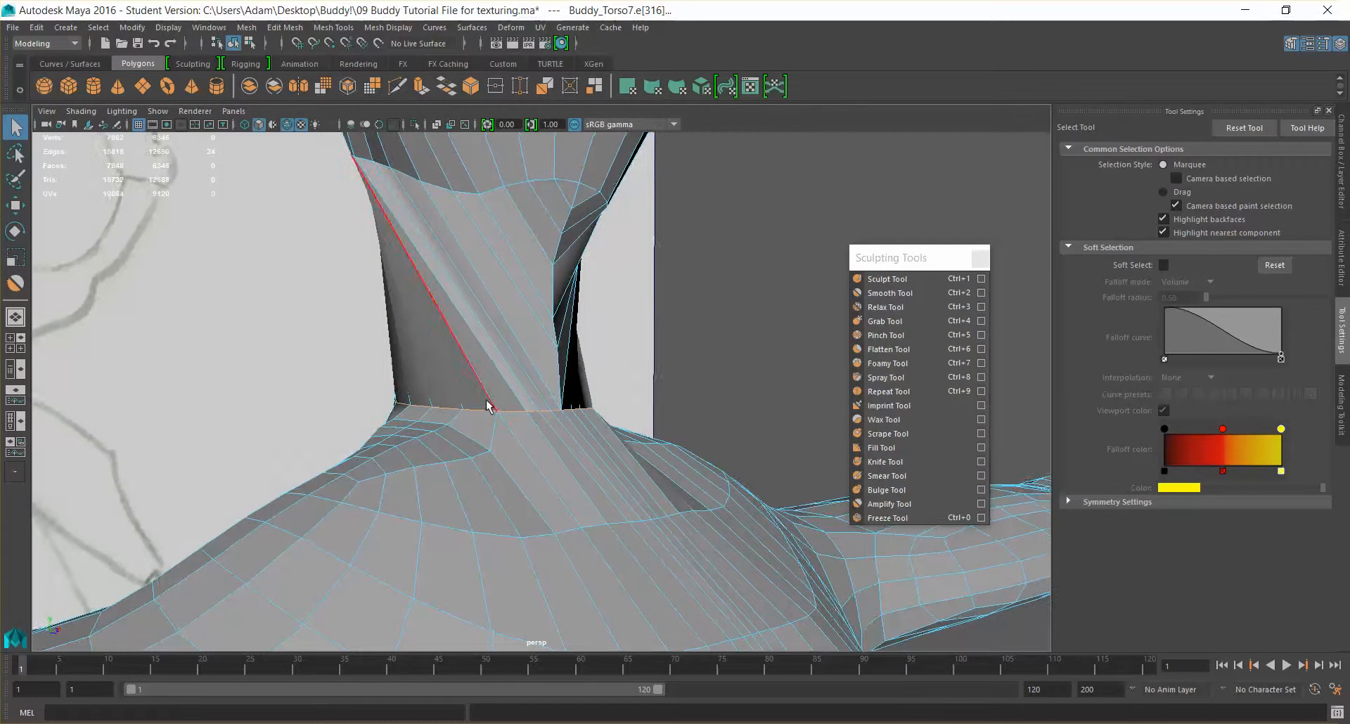
{"action": "left_click_drag", "start_coordinate": [595, 424], "coordinate": [558, 392], "text": "alt"}
{"action": "scroll", "coordinate": [625, 390], "scroll_direction": "down", "scroll_amount": 8}
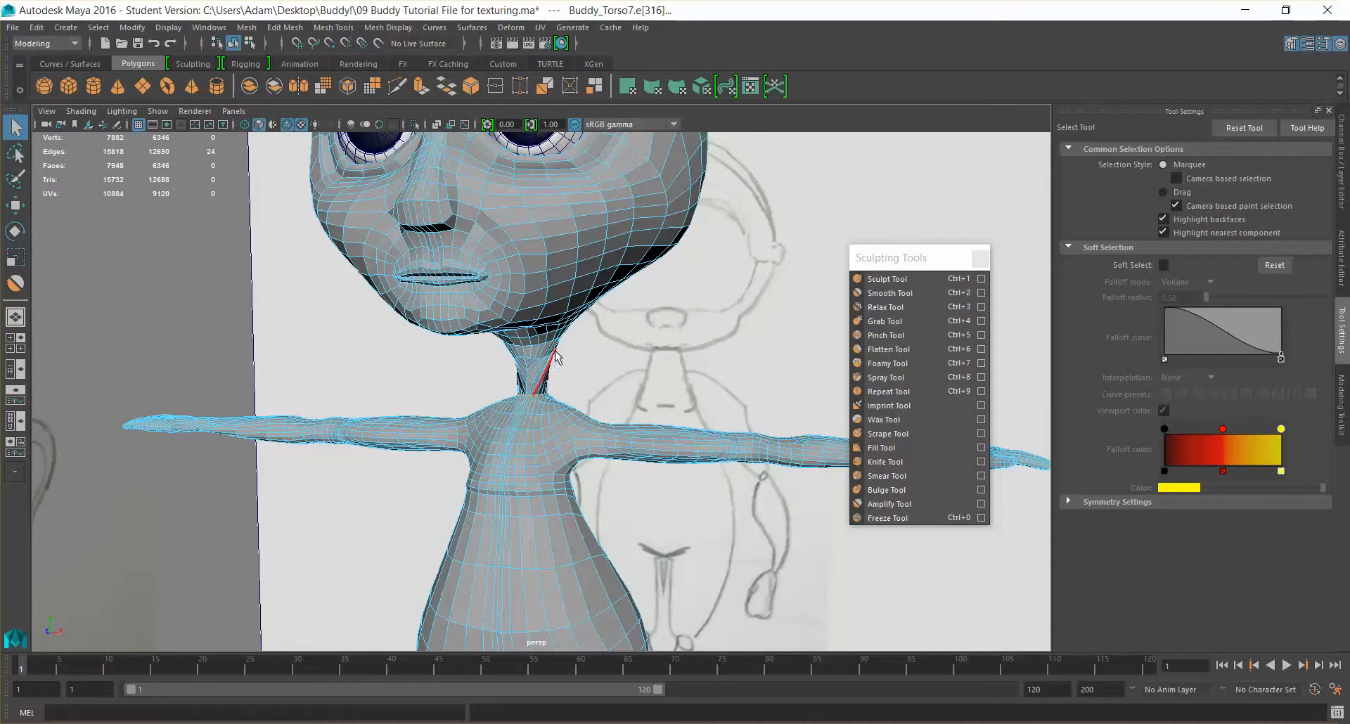
{"action": "scroll", "coordinate": [548, 296], "scroll_direction": "up", "scroll_amount": 10}
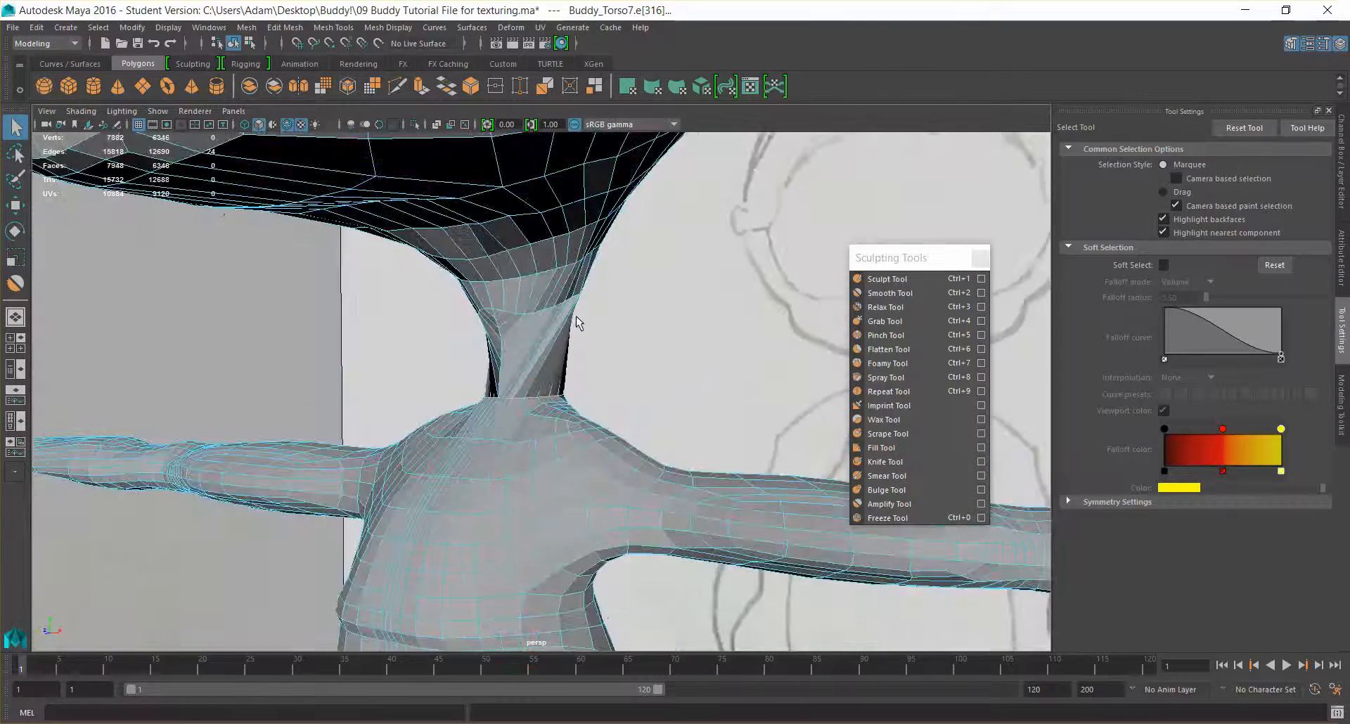
{"action": "left_click_drag", "start_coordinate": [558, 352], "coordinate": [547, 363], "text": "alt"}
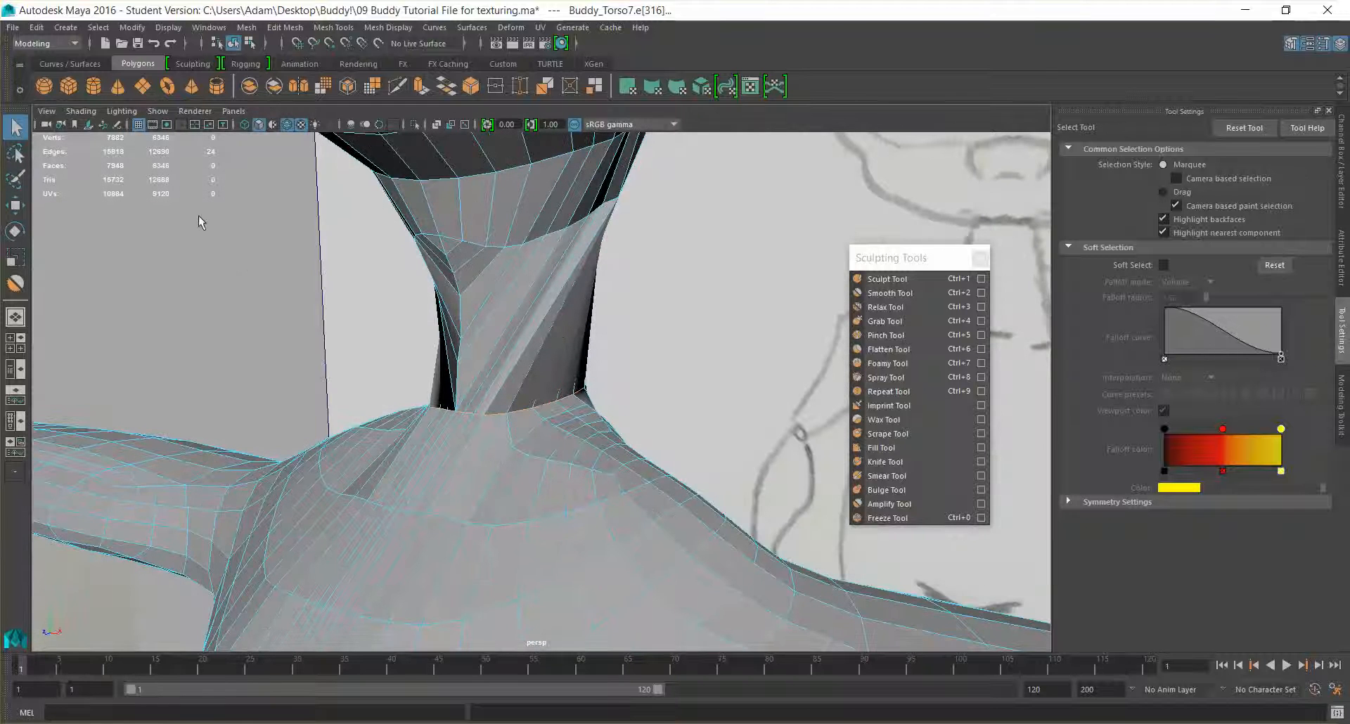
Try to insert an edge loop around the neck just above its base.
{"action": "left_click", "coordinate": [286, 26]}
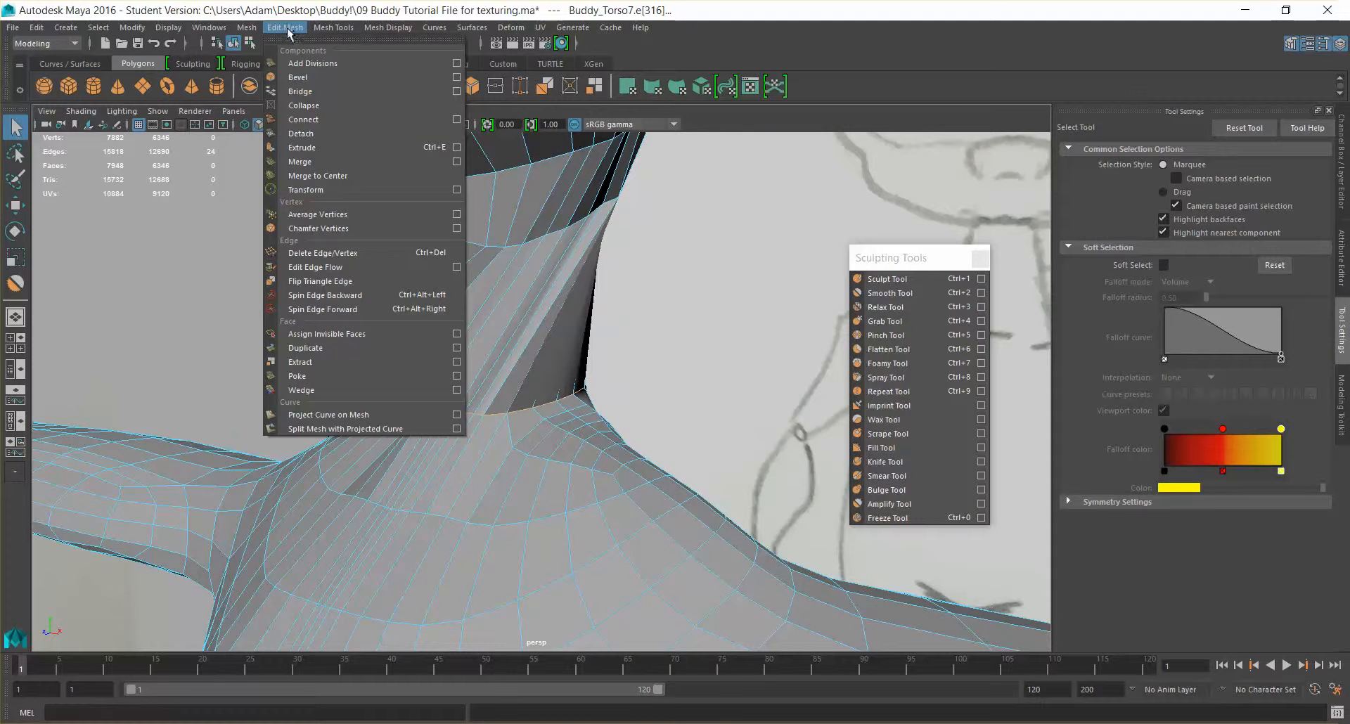
{"action": "mouse_move", "coordinate": [333, 27]}
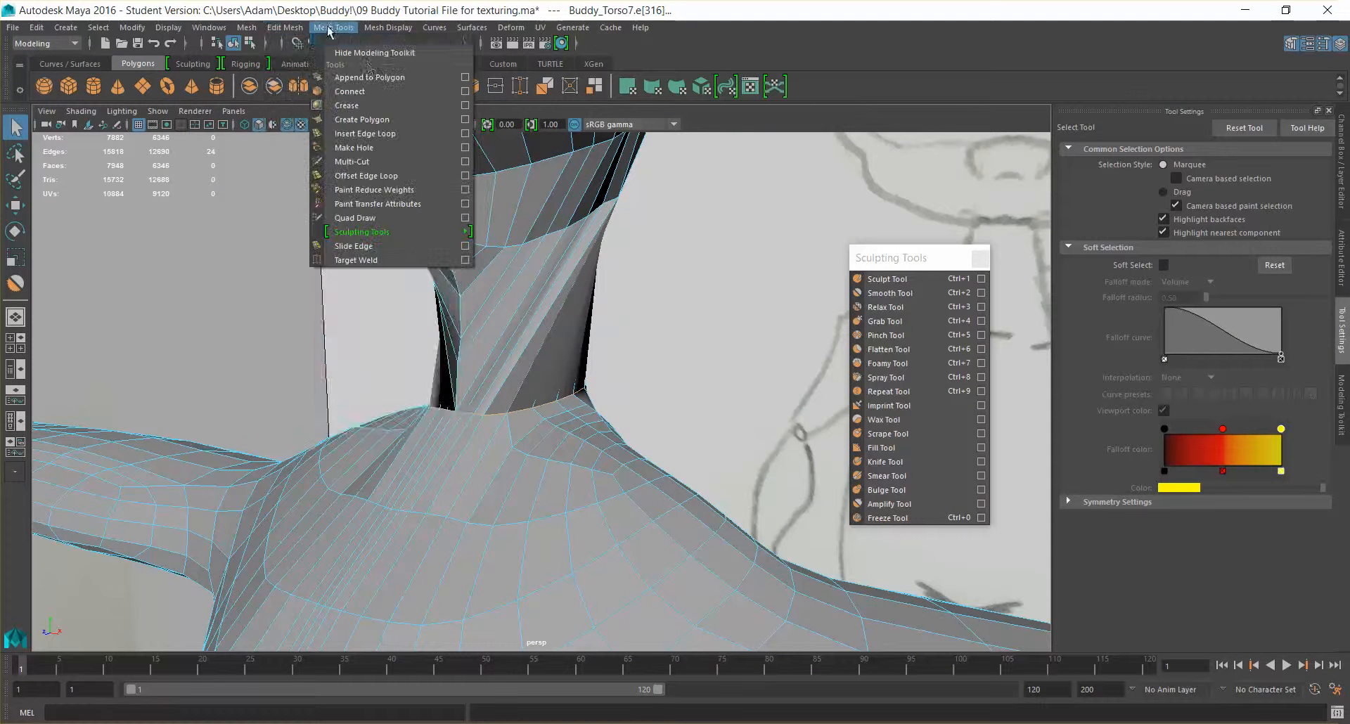
{"action": "left_click", "coordinate": [388, 134]}
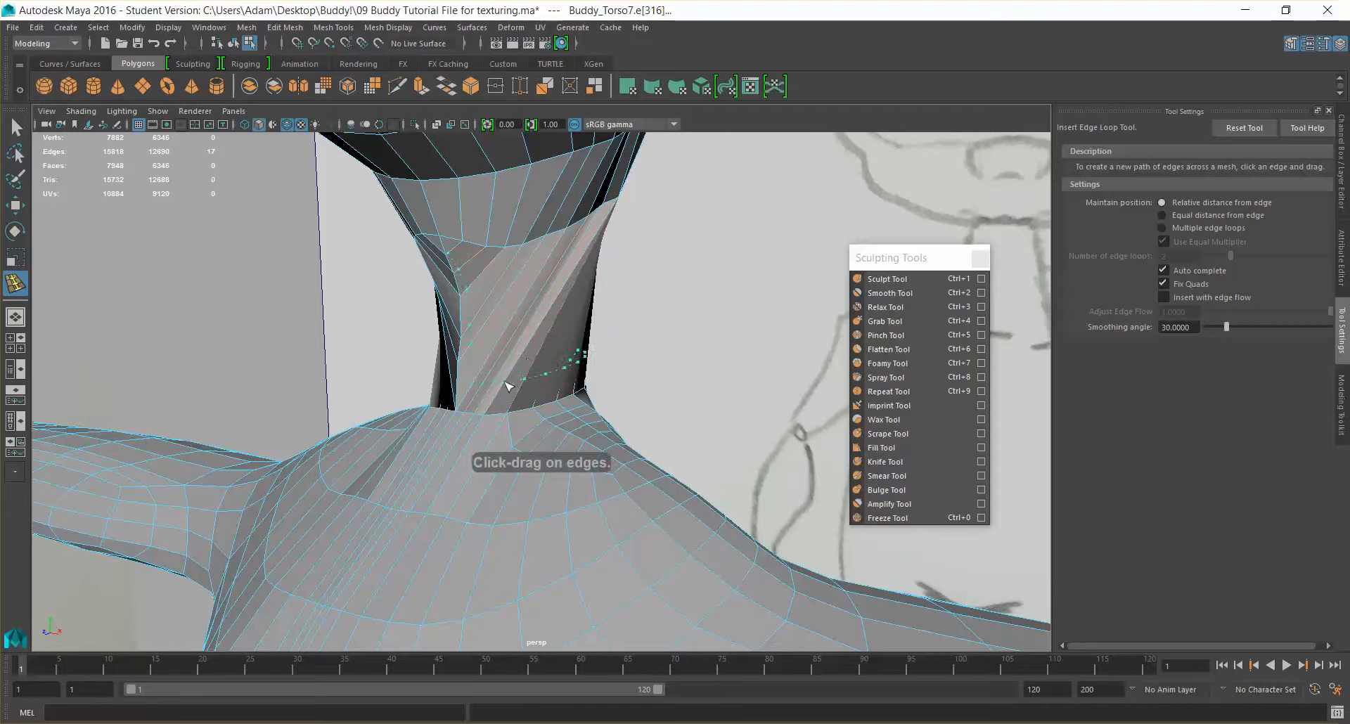
{"action": "left_click", "coordinate": [553, 411]}
{"action": "left_click_drag", "start_coordinate": [554, 415], "coordinate": [496, 371], "text": "alt"}
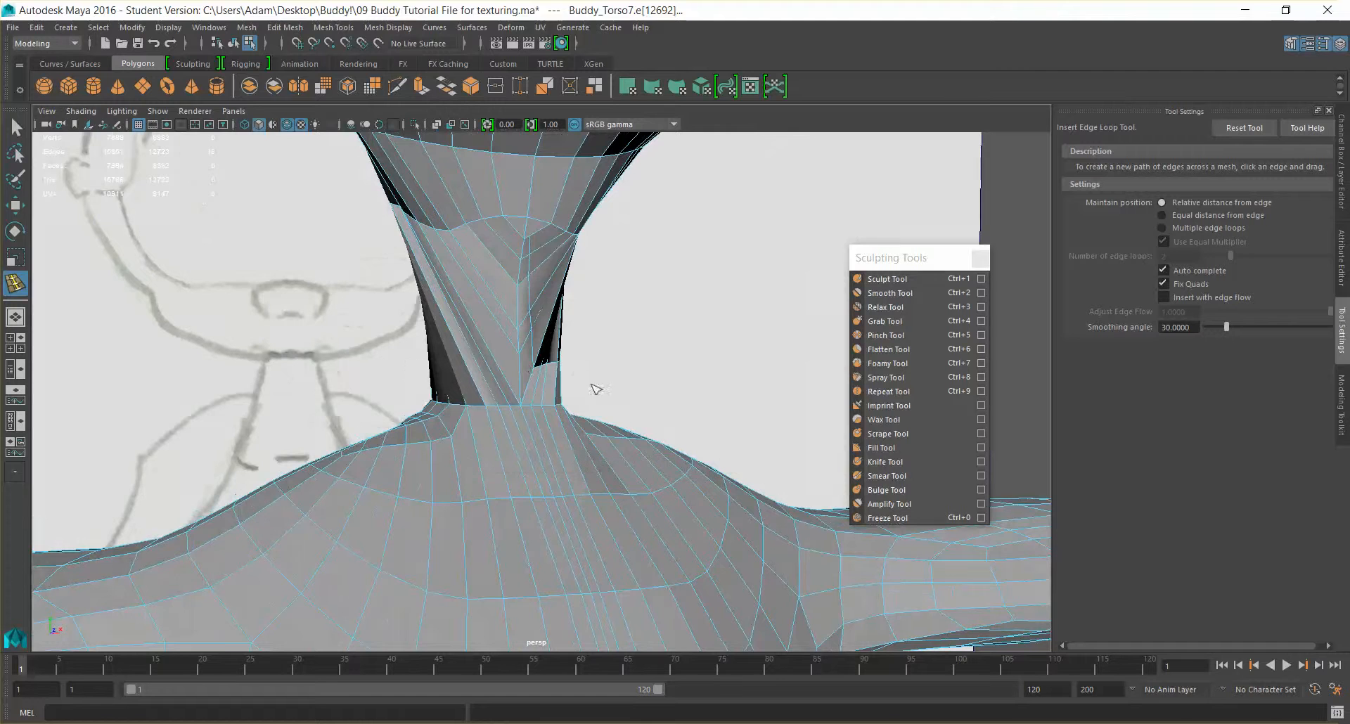
{"action": "key", "text": "ctrl+z"}
{"action": "mouse_move", "coordinate": [672, 394]}
{"action": "left_mouse_down", "text": "alt"}
{"action": "mouse_move", "coordinate": [583, 405]}
{"action": "mouse_move", "coordinate": [562, 457]}
{"action": "mouse_move", "coordinate": [618, 426]}
{"action": "mouse_move", "coordinate": [605, 431]}
{"action": "left_mouse_up", "text": "alt"}
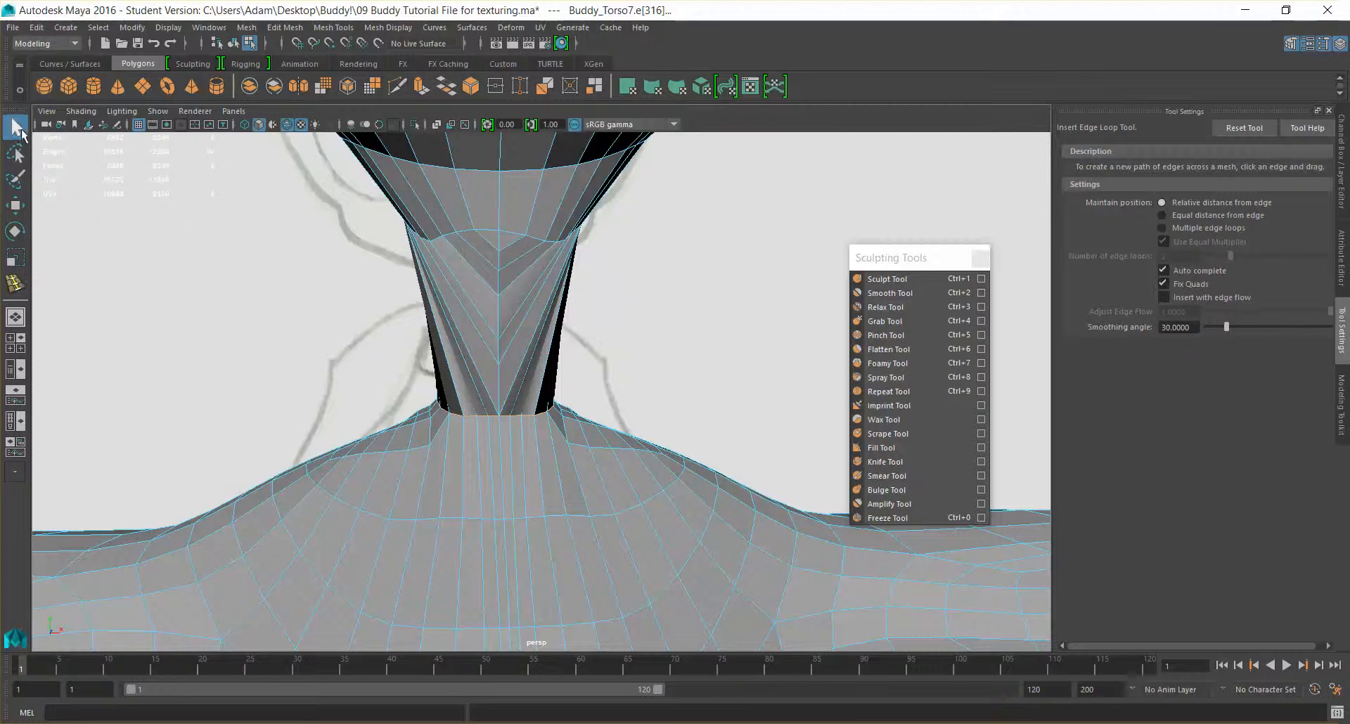
{"action": "left_click", "coordinate": [15, 127]}
Bring up the Modeling Toolkit and examine the edges around the base of the neck.
{"action": "scroll", "coordinate": [500, 313], "scroll_direction": "up", "scroll_amount": 3}
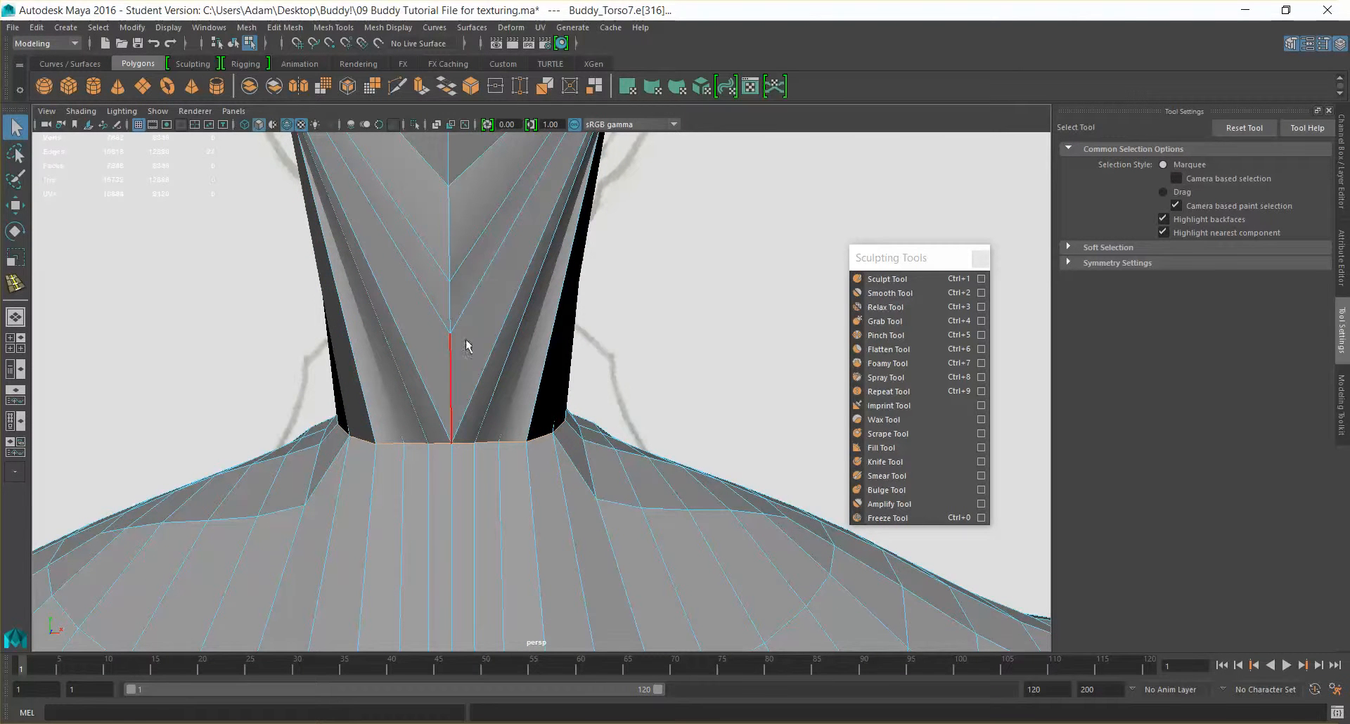
{"action": "mouse_move", "coordinate": [461, 385]}
{"action": "left_mouse_down", "text": "alt"}
{"action": "mouse_move", "coordinate": [533, 368]}
{"action": "mouse_move", "coordinate": [633, 389]}
{"action": "mouse_move", "coordinate": [753, 386]}
{"action": "mouse_move", "coordinate": [434, 384]}
{"action": "left_mouse_up", "text": "alt"}
{"action": "left_click", "coordinate": [1341, 404]}
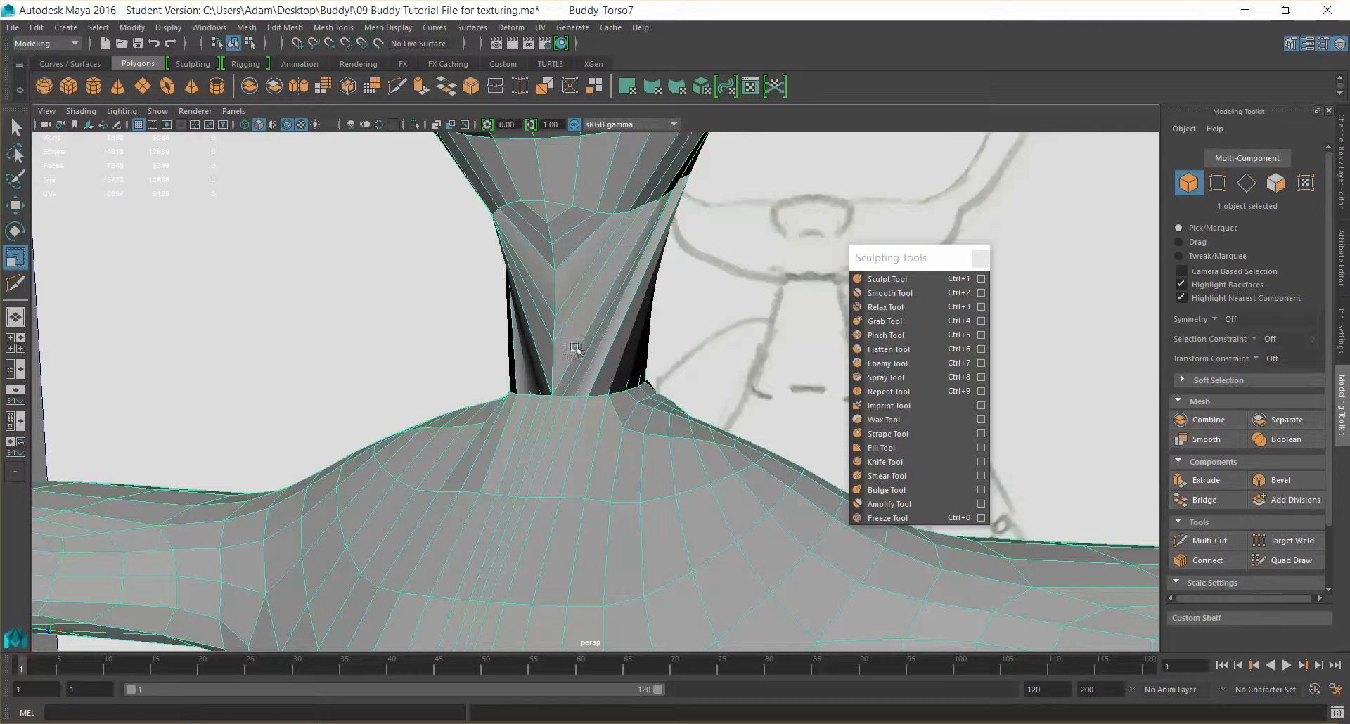
{"action": "mouse_move", "coordinate": [673, 351]}
{"action": "left_mouse_down", "text": "alt"}
{"action": "mouse_move", "coordinate": [656, 376]}
{"action": "mouse_move", "coordinate": [682, 371]}
{"action": "mouse_move", "coordinate": [577, 364]}
{"action": "mouse_move", "coordinate": [597, 385]}
{"action": "mouse_move", "coordinate": [612, 376]}
{"action": "mouse_move", "coordinate": [611, 431]}
{"action": "mouse_move", "coordinate": [477, 406]}
{"action": "left_mouse_up", "text": "alt"}
{"action": "scroll", "coordinate": [601, 385], "scroll_direction": "up", "scroll_amount": 5}
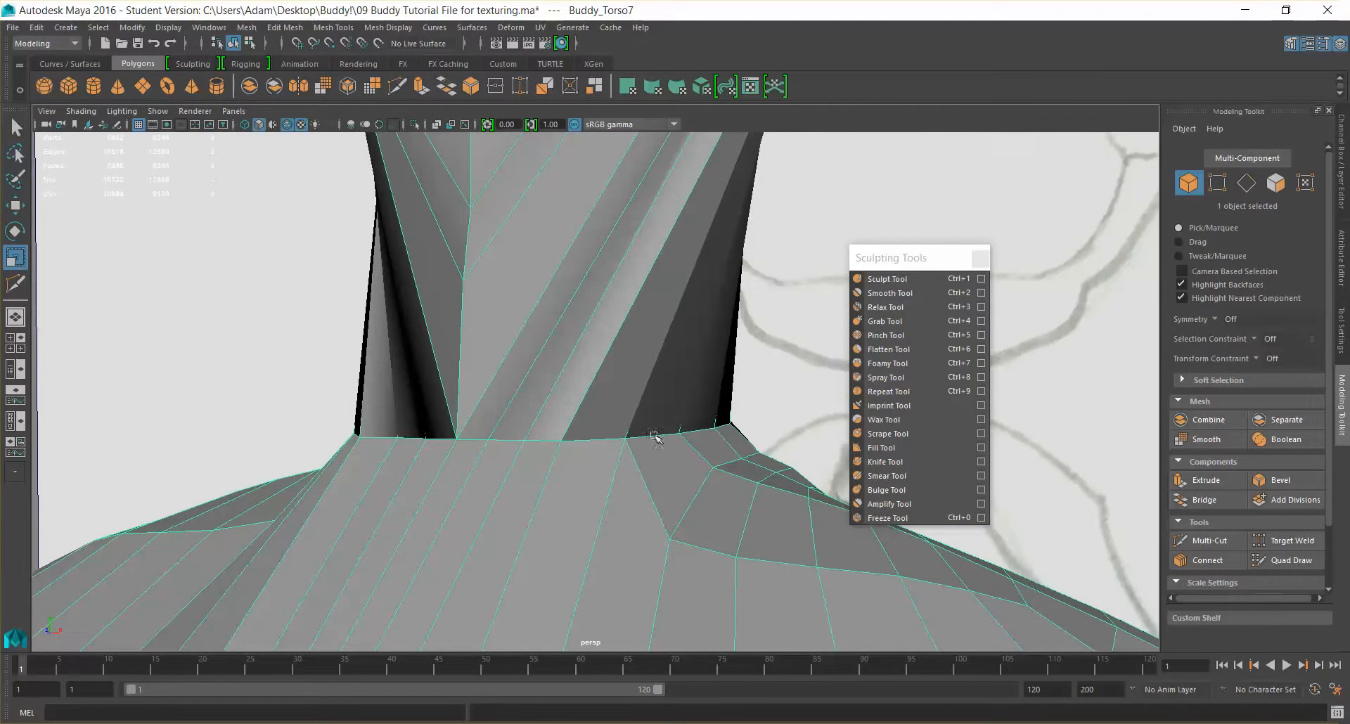
{"action": "scroll", "coordinate": [491, 391], "scroll_direction": "down", "scroll_amount": 5}
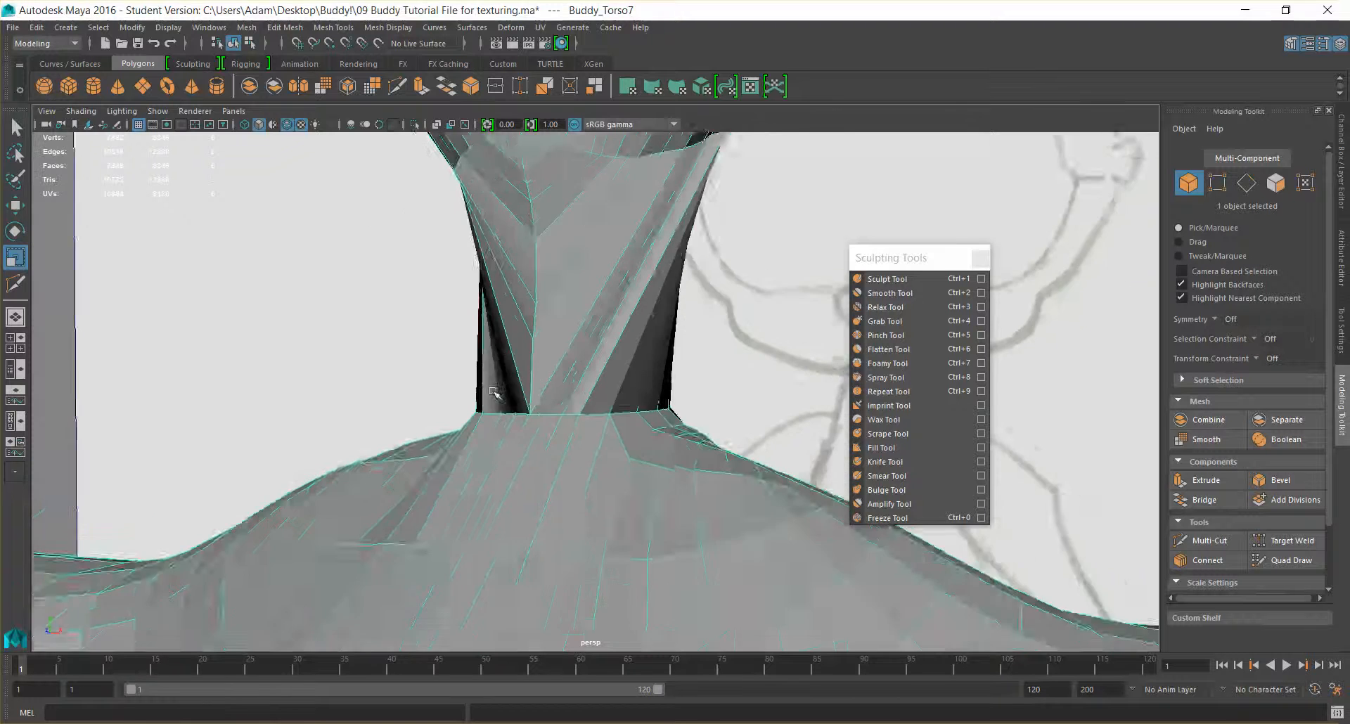
{"action": "scroll", "coordinate": [588, 406], "scroll_direction": "up", "scroll_amount": 4}
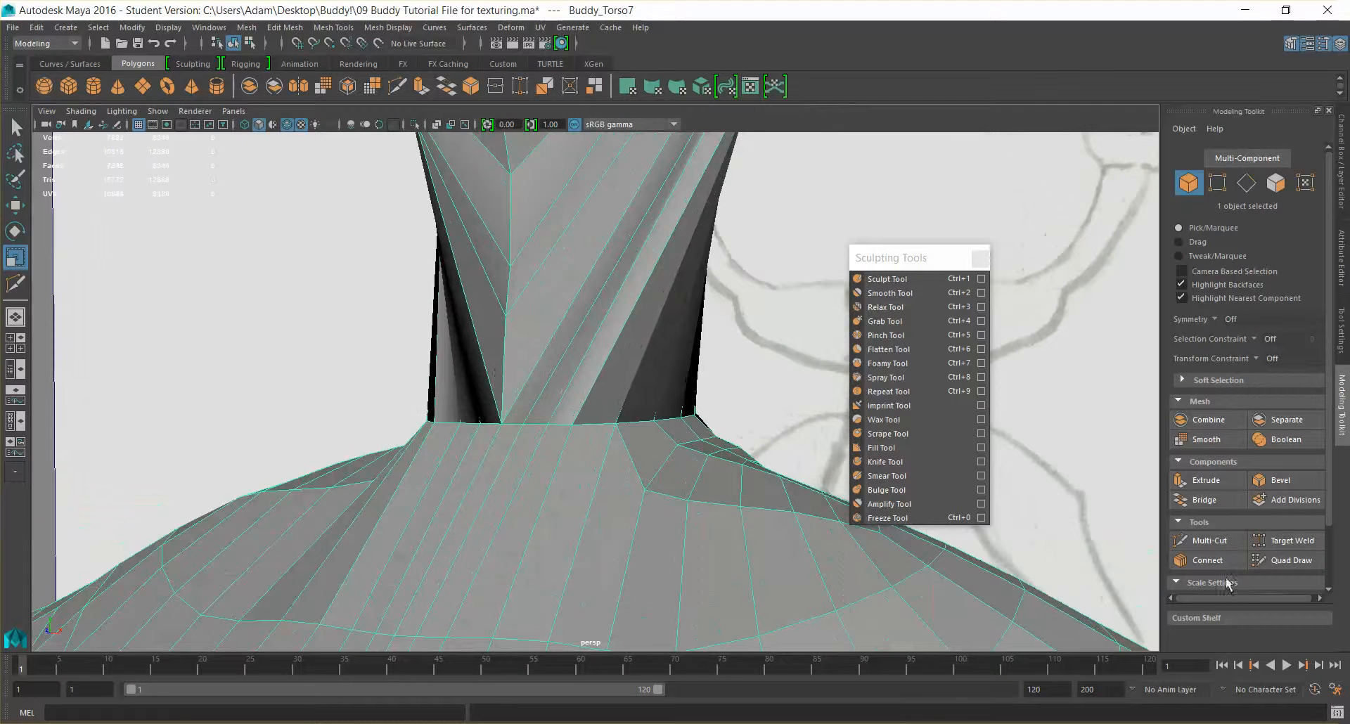
Cut a closed ring of edges all the way around the neck just above its base with the Multi-Cut tool.
{"action": "left_click", "coordinate": [1209, 540]}
{"action": "left_click_drag", "start_coordinate": [512, 386], "coordinate": [548, 397], "text": "alt"}
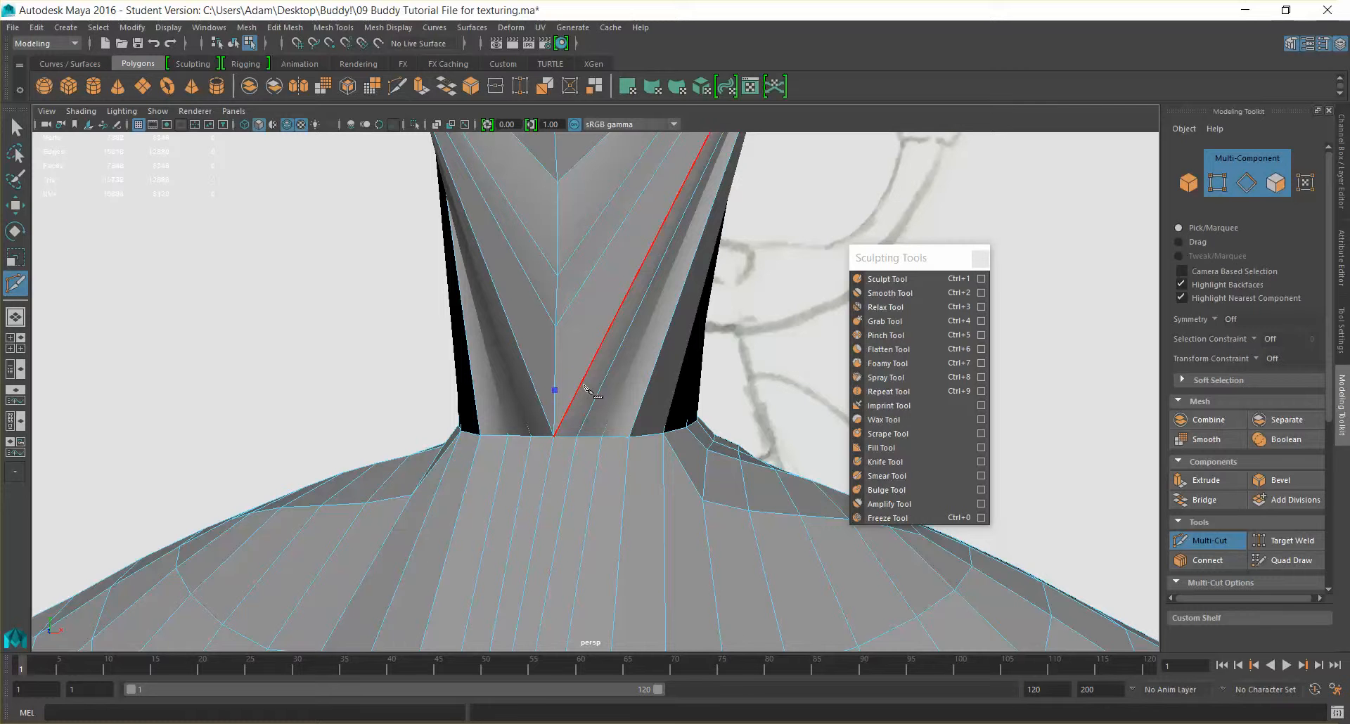
{"action": "left_click", "coordinate": [554, 389]}
{"action": "left_click_drag", "start_coordinate": [705, 398], "coordinate": [657, 394], "text": "alt"}
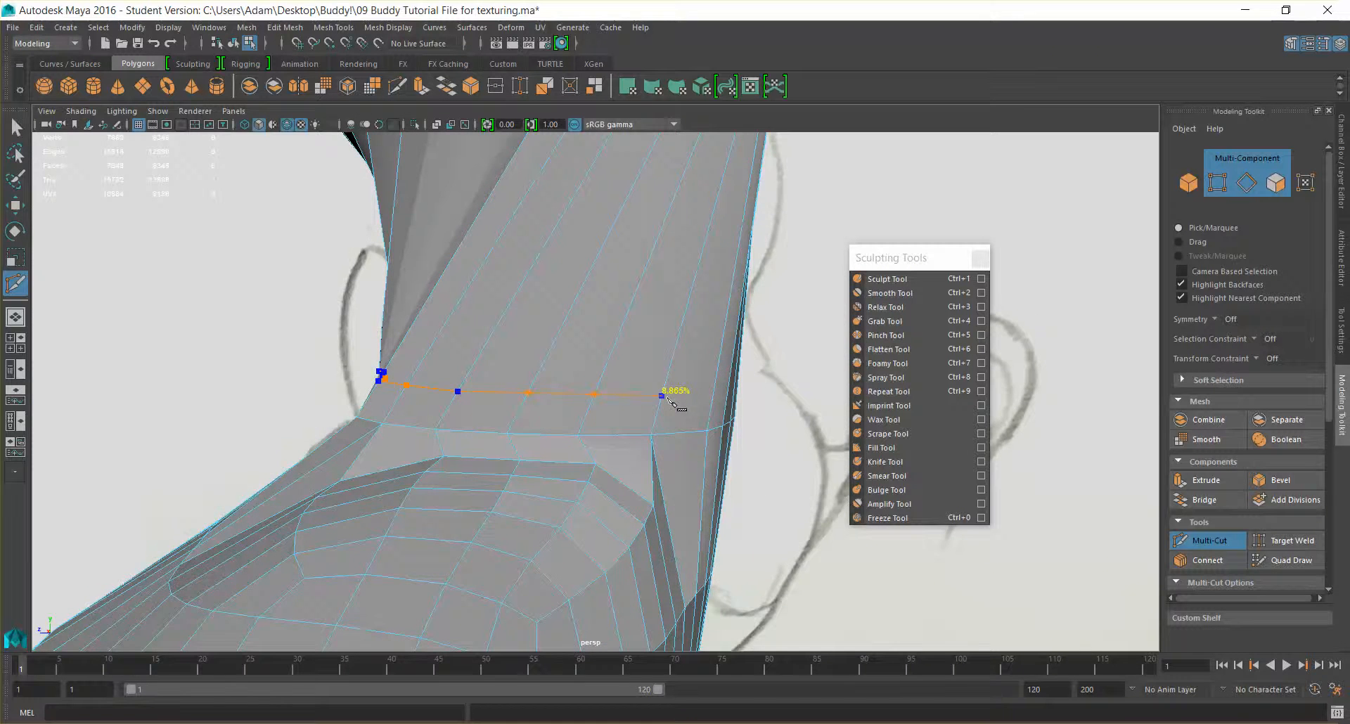
{"action": "left_click_drag", "start_coordinate": [742, 397], "coordinate": [604, 404], "text": "alt"}
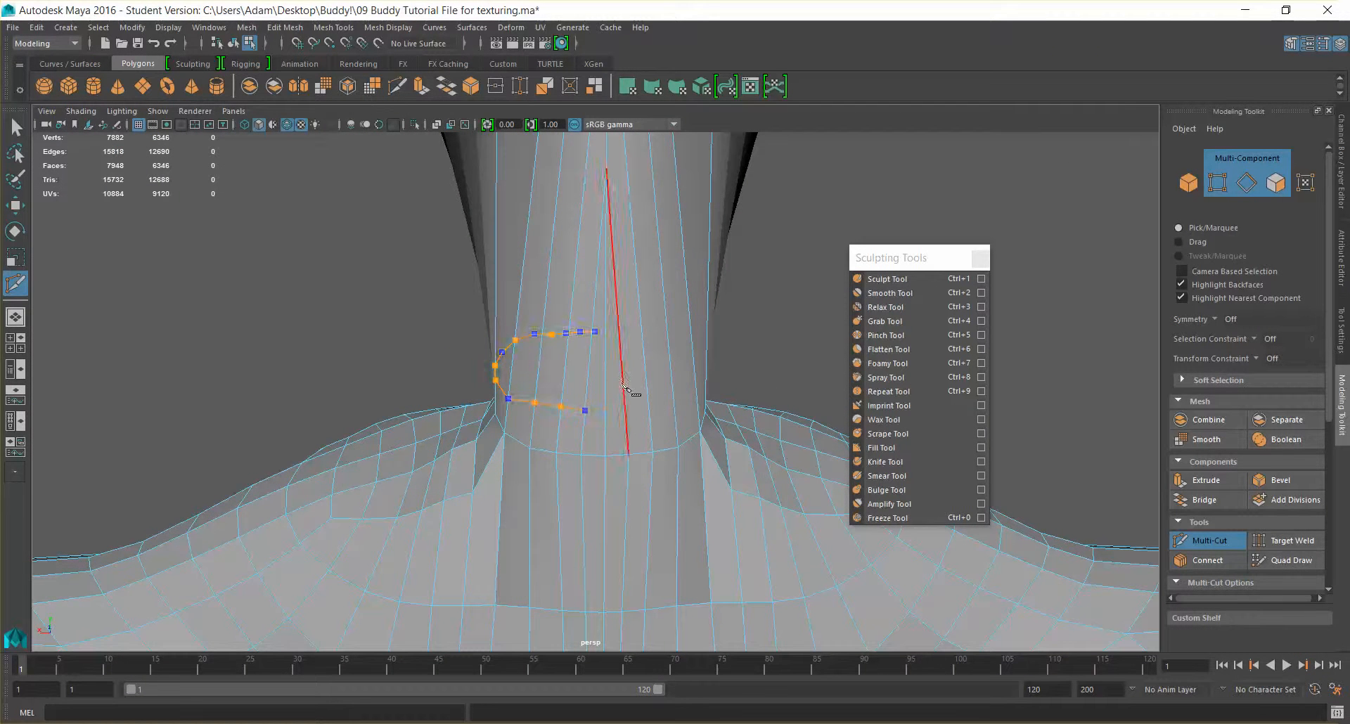
{"action": "left_click", "coordinate": [632, 406]}
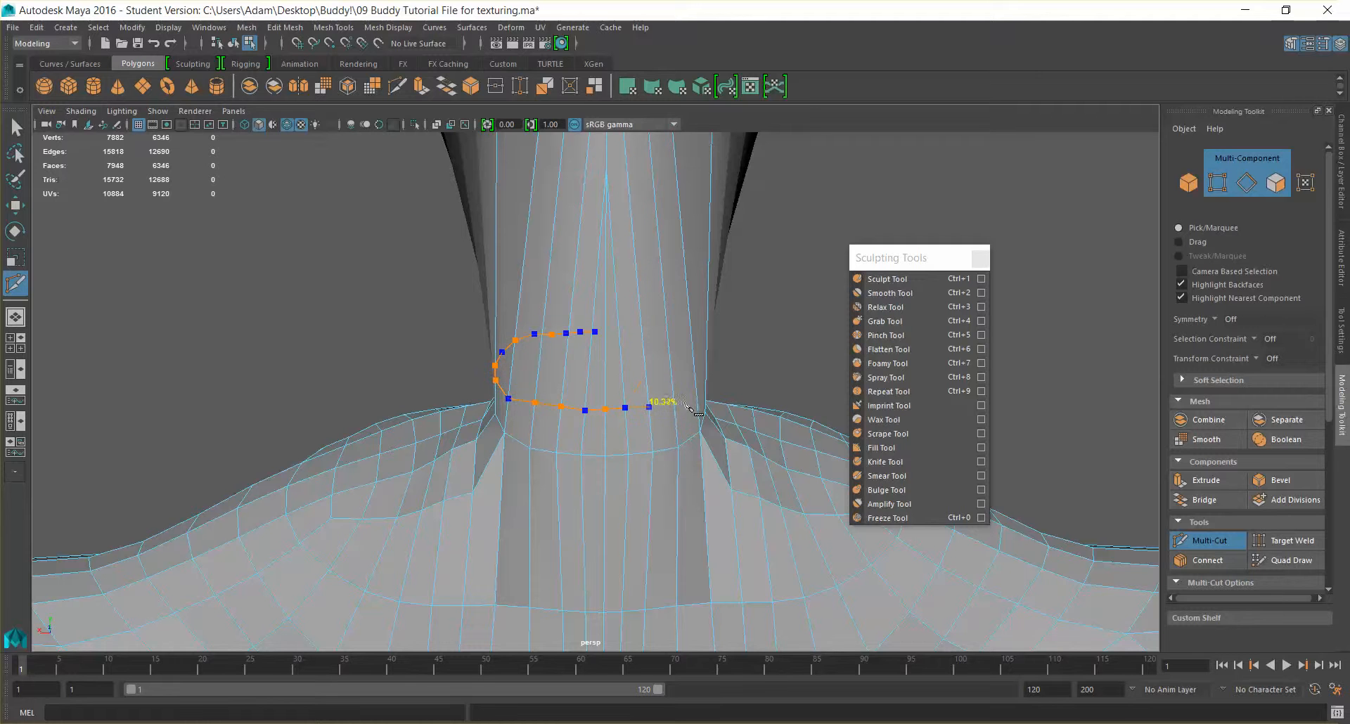
{"action": "left_click_drag", "start_coordinate": [677, 402], "coordinate": [668, 399], "text": "alt"}
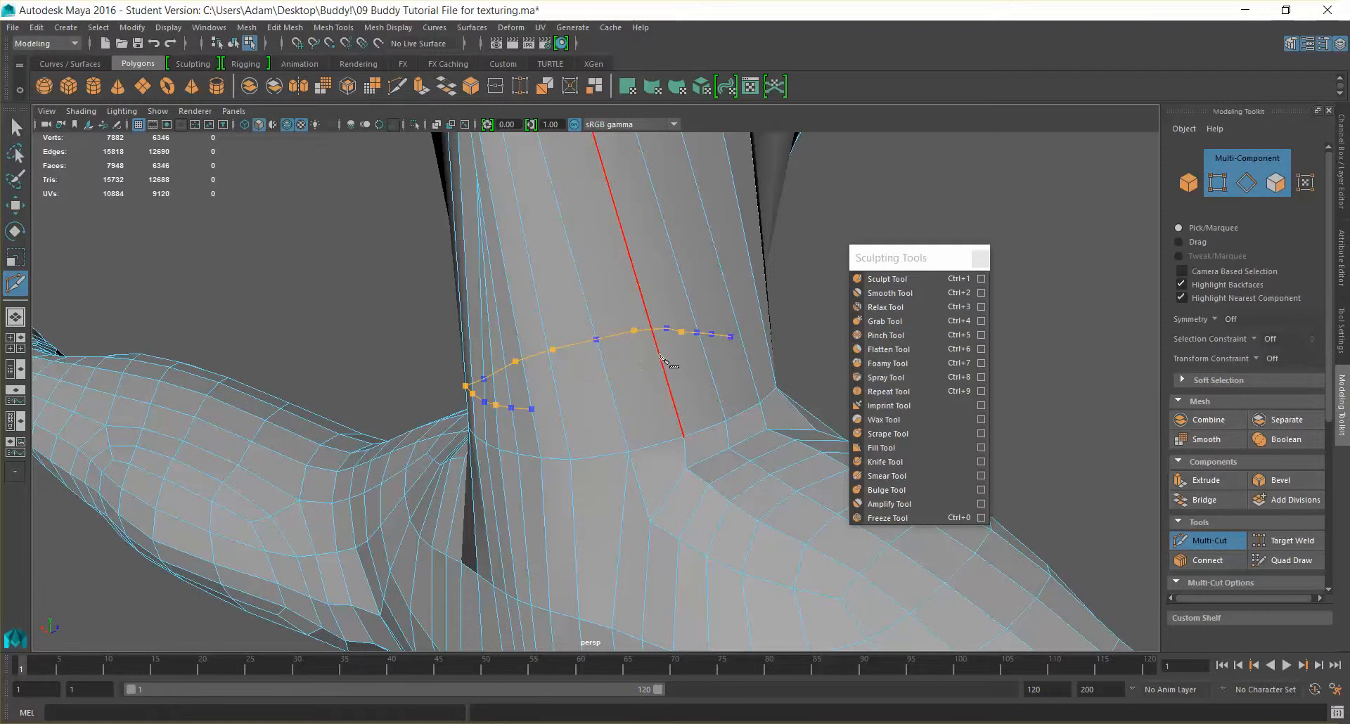
{"action": "left_click_drag", "start_coordinate": [672, 394], "coordinate": [735, 397], "text": "alt"}
{"action": "left_click_drag", "start_coordinate": [787, 433], "coordinate": [583, 387], "text": "alt"}
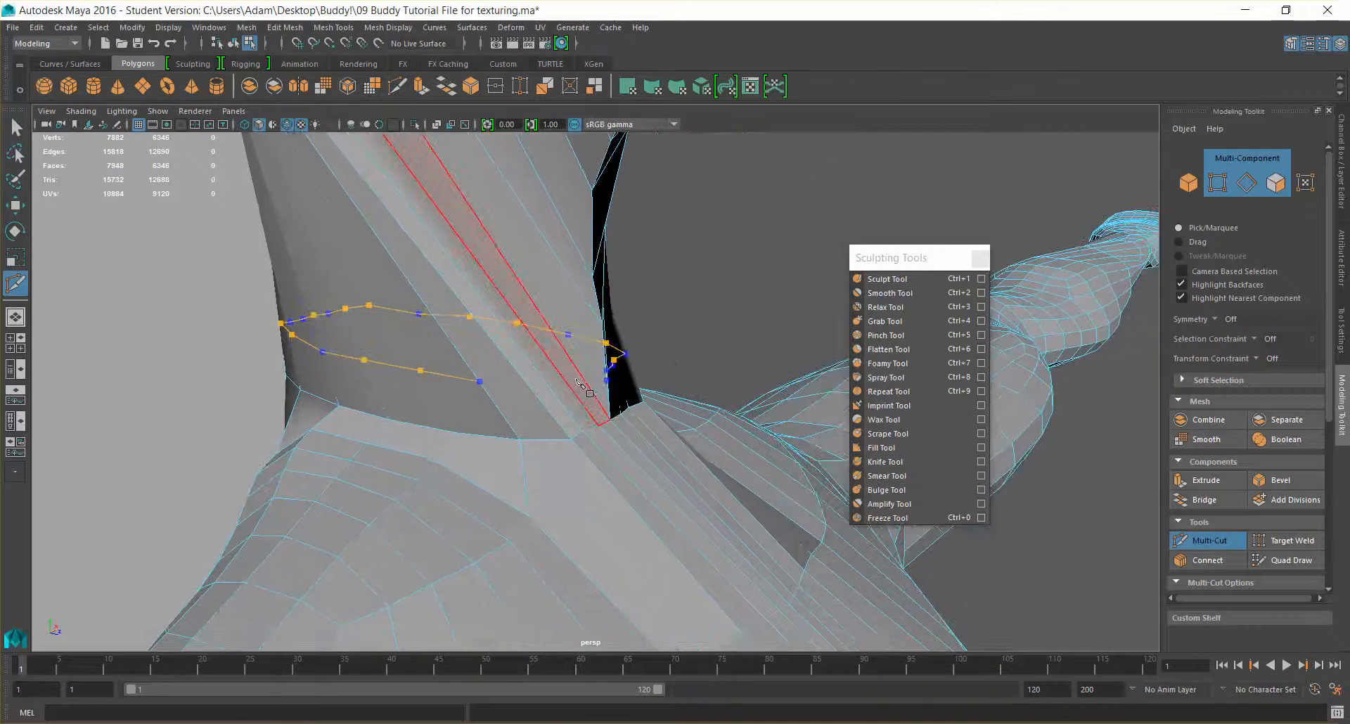
{"action": "left_click_drag", "start_coordinate": [573, 380], "coordinate": [555, 382], "text": "alt"}
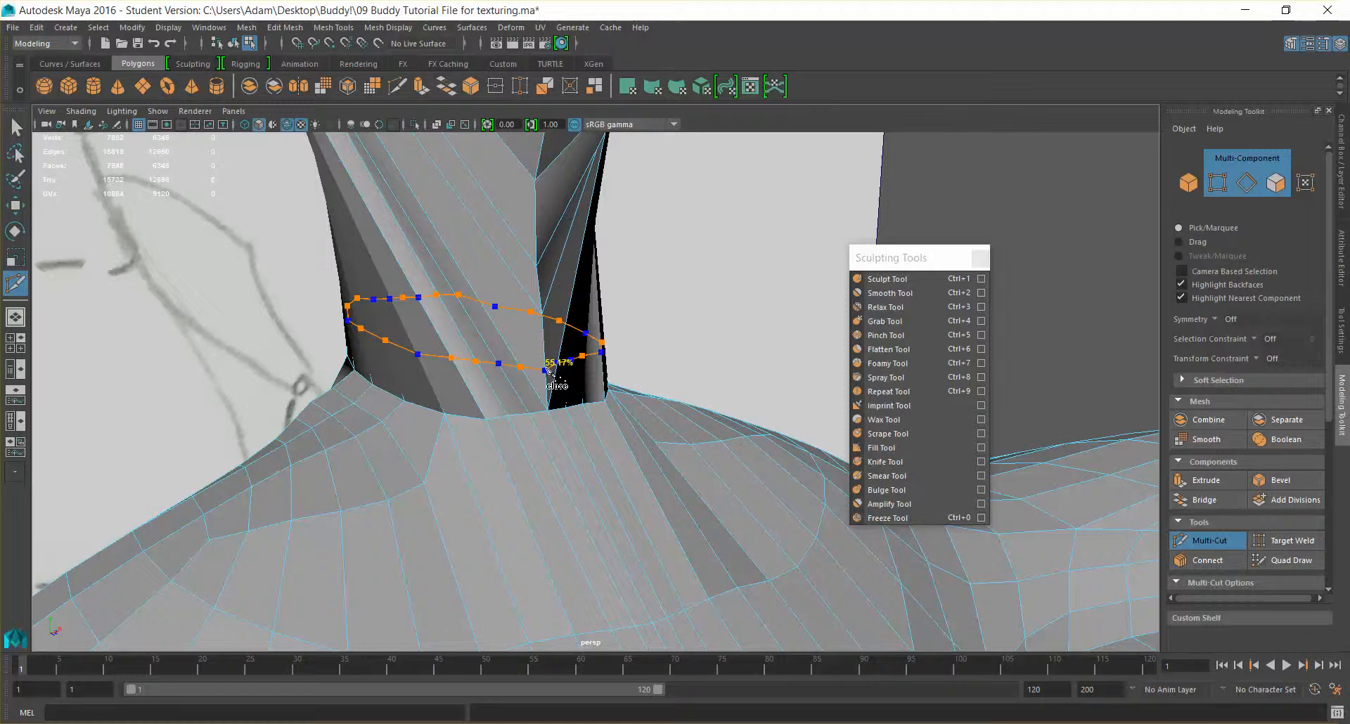
{"action": "left_click_drag", "start_coordinate": [798, 390], "coordinate": [746, 376], "text": "alt"}
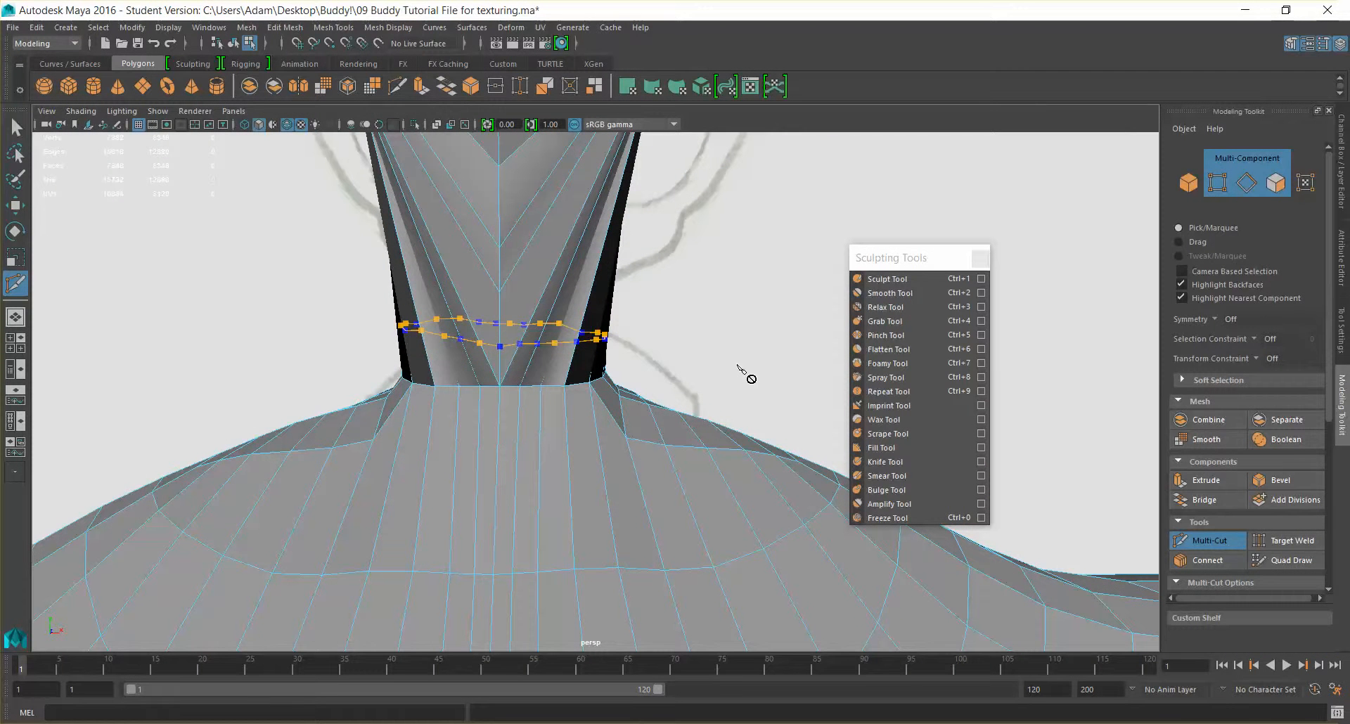
{"action": "key", "text": "Return"}
Select the new neck edge loop, scale it flat vertically and move it slightly up.
{"action": "key", "text": "q"}
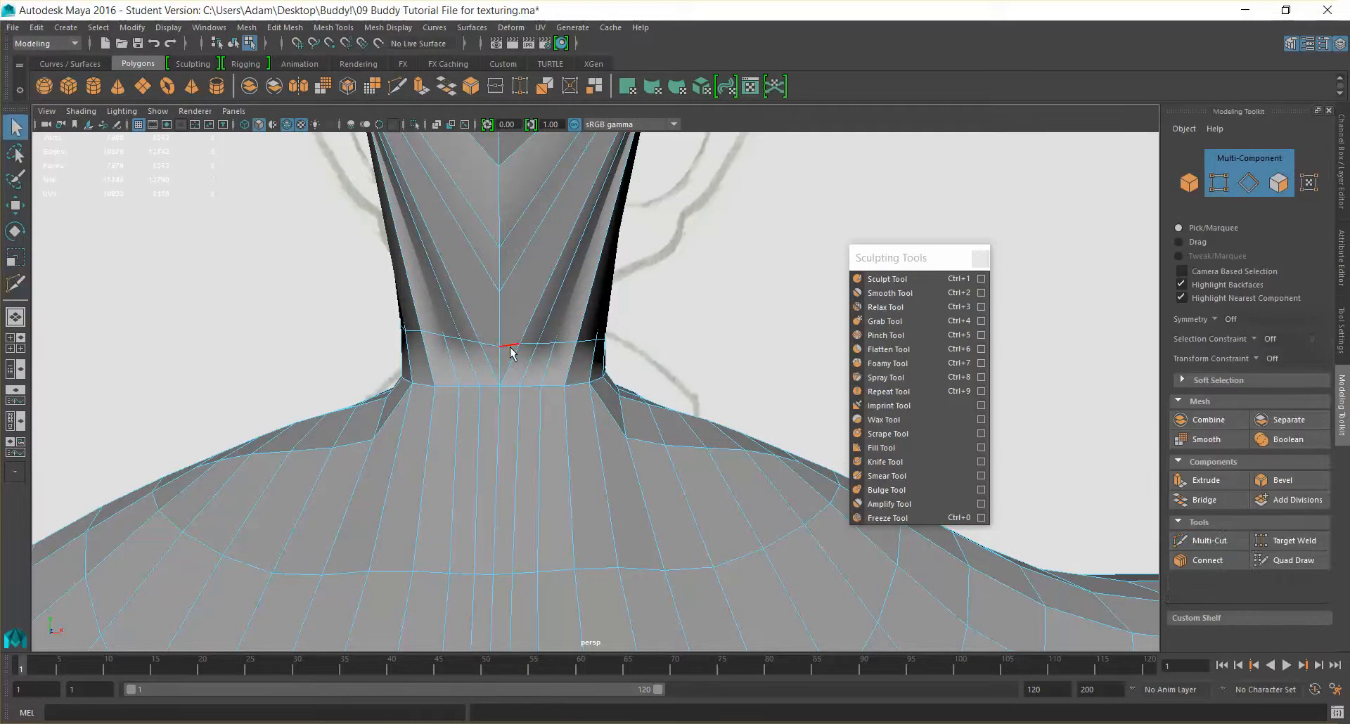
{"action": "double_click", "coordinate": [509, 347]}
{"action": "double_click", "coordinate": [509, 345]}
{"action": "key", "text": "r"}
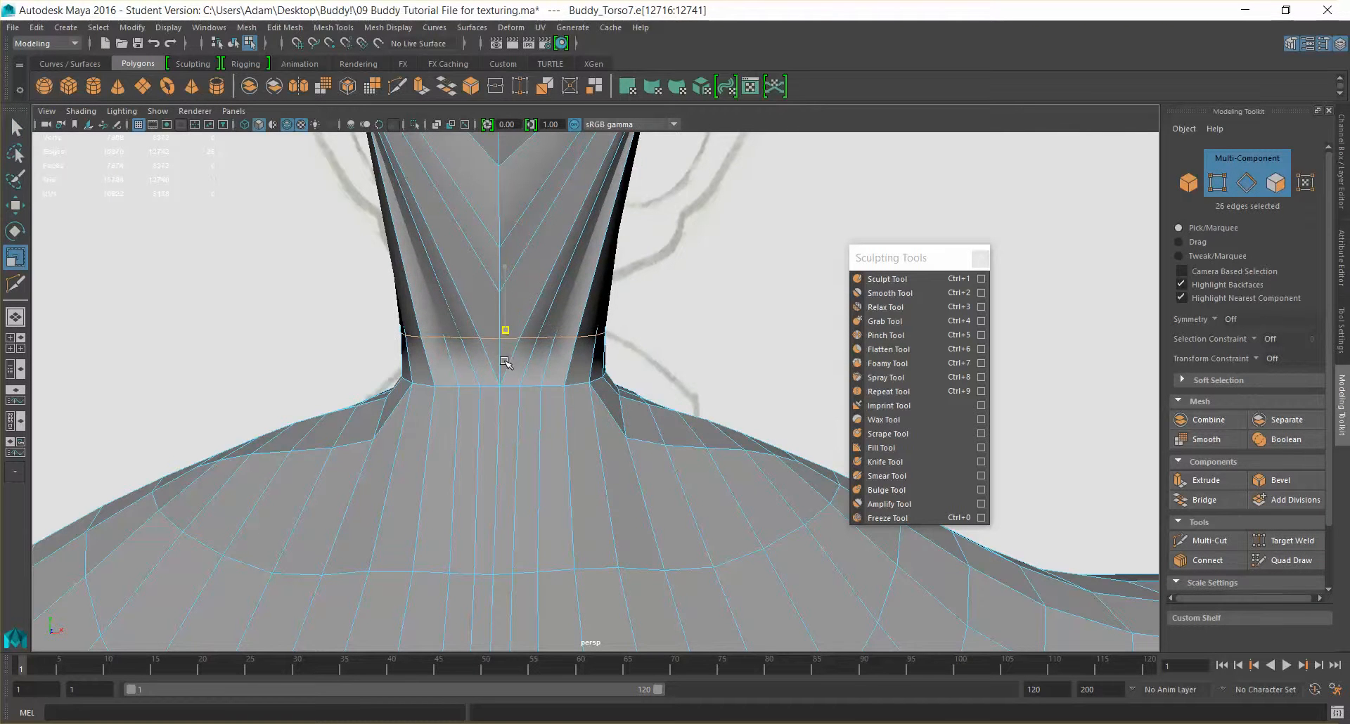
{"action": "left_click_drag", "start_coordinate": [593, 352], "coordinate": [538, 366], "text": "alt"}
{"action": "middle_click_drag", "start_coordinate": [538, 366], "coordinate": [651, 411], "text": "alt"}
{"action": "scroll", "coordinate": [650, 411], "scroll_direction": "up", "scroll_amount": 3}
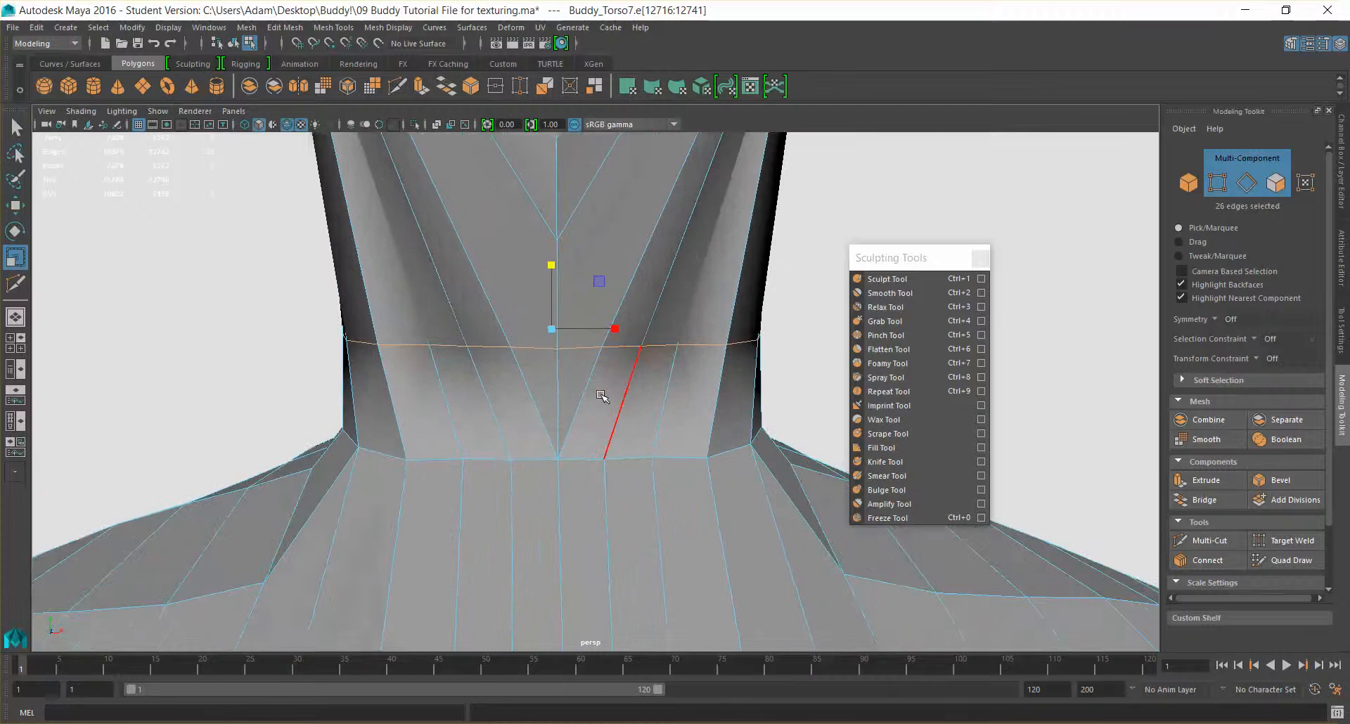
{"action": "scroll", "coordinate": [596, 395], "scroll_direction": "down", "scroll_amount": 1}
{"action": "key", "text": "w"}
{"action": "left_click_drag", "start_coordinate": [551, 254], "coordinate": [563, 215]}
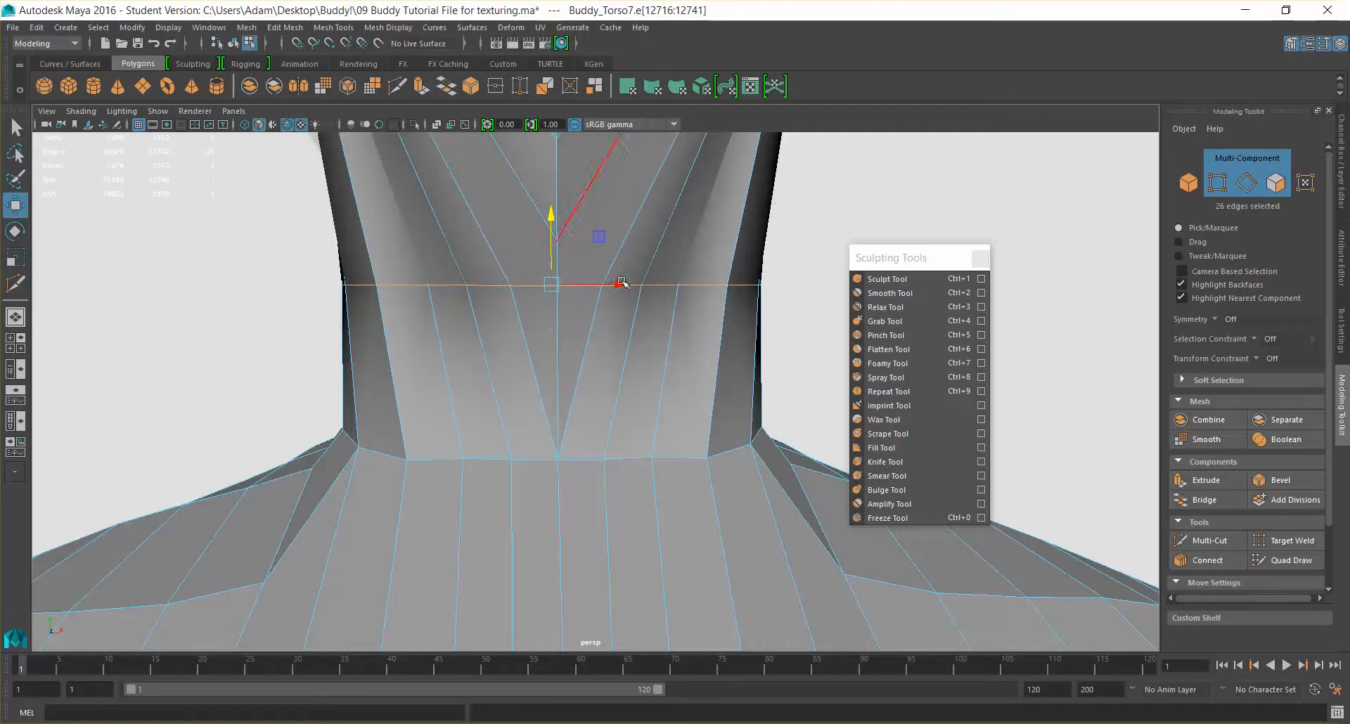
Delete the two narrow triangular faces at the neck's front centre, between the new edge loop and the neck base.
{"action": "left_click", "coordinate": [557, 336]}
{"action": "right_click_drag", "start_coordinate": [585, 305], "coordinate": [584, 342]}
{"action": "left_click", "coordinate": [583, 310]}
{"action": "left_click", "coordinate": [606, 348], "text": "shift"}
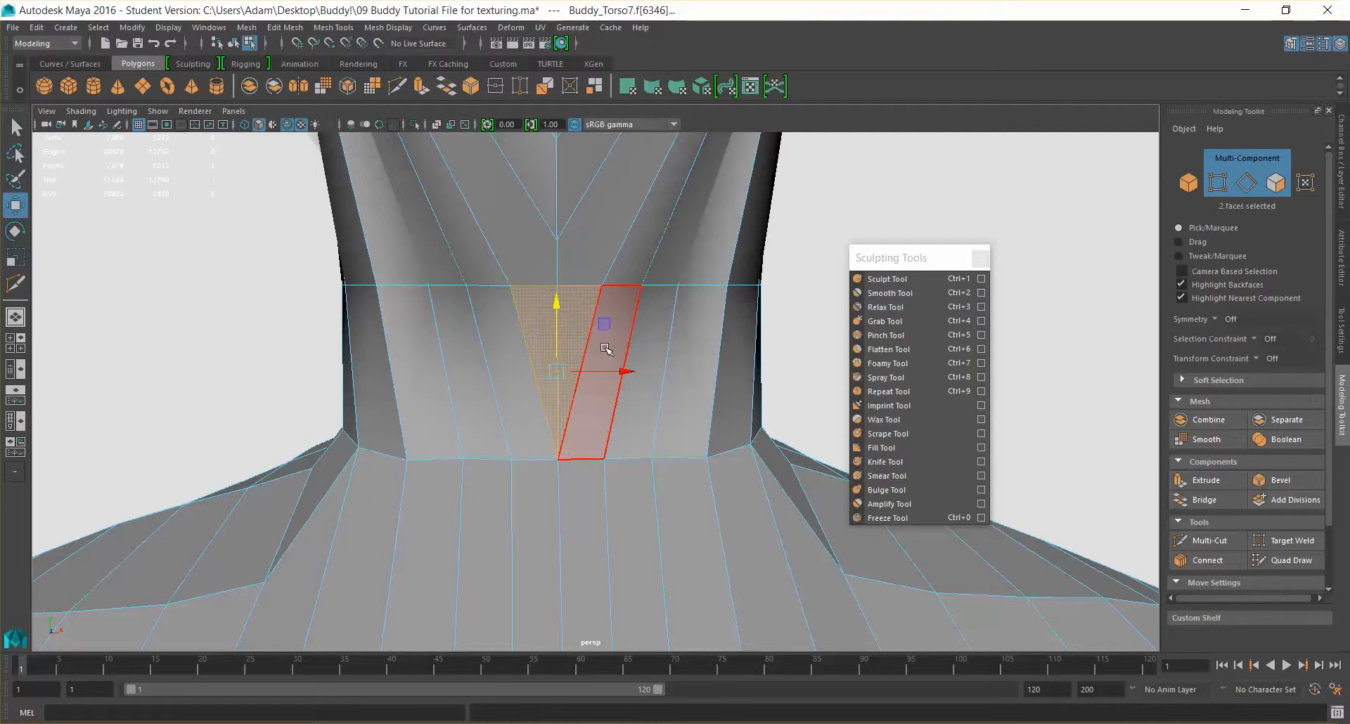
{"action": "key", "text": "Delete"}
{"action": "left_click_drag", "start_coordinate": [545, 225], "coordinate": [545, 300], "text": "alt"}
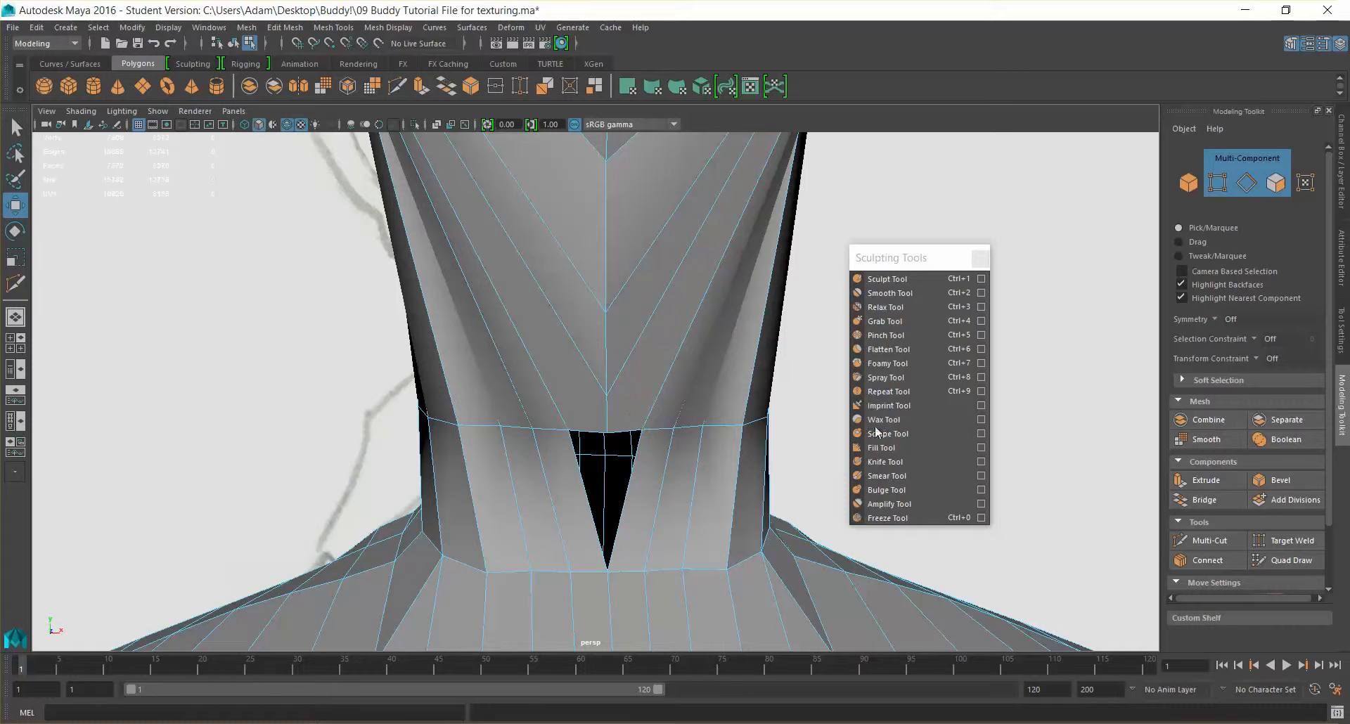
Close the triangular hole by target welding its two upper corner vertices to the centre vertex of the neck loop.
{"action": "left_click", "coordinate": [1291, 540]}
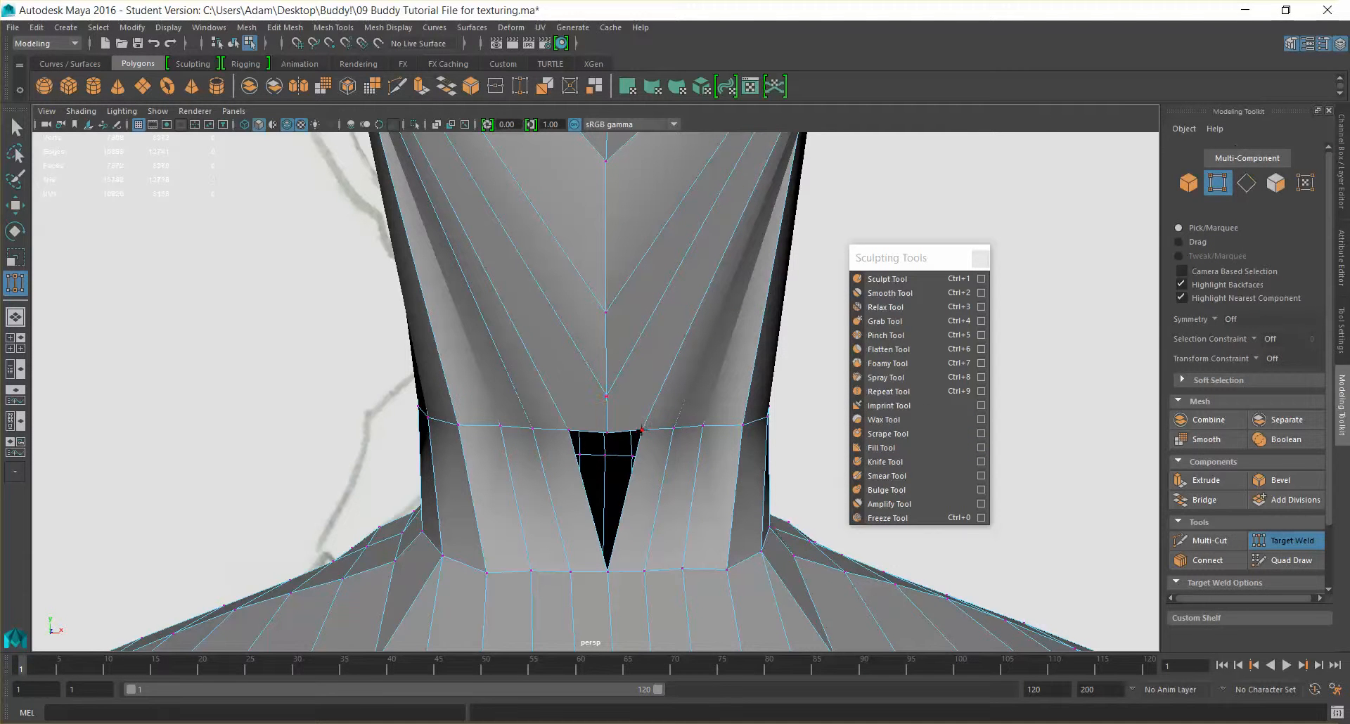
{"action": "scroll", "coordinate": [1235, 556], "scroll_direction": "down", "scroll_amount": 3}
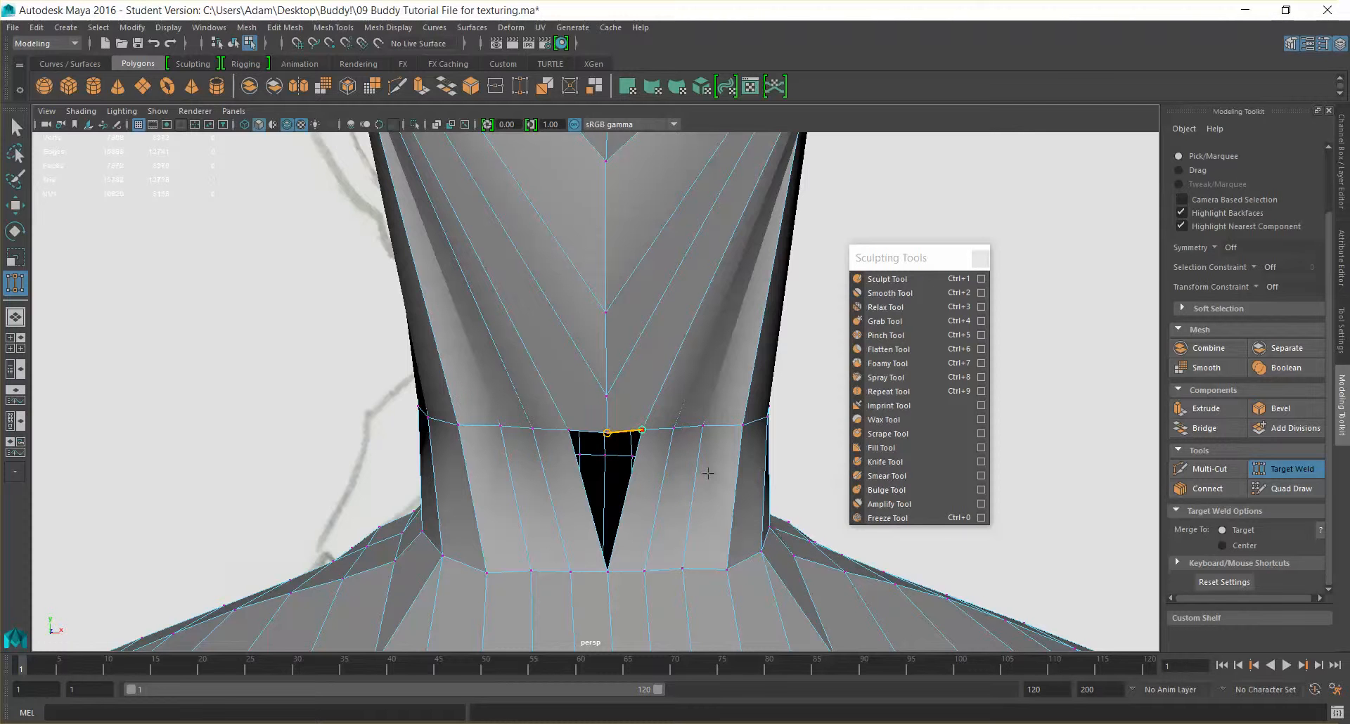
{"action": "mouse_move", "coordinate": [637, 460]}
{"action": "left_mouse_down", "text": "alt"}
{"action": "mouse_move", "coordinate": [672, 442]}
{"action": "mouse_move", "coordinate": [639, 440]}
{"action": "mouse_move", "coordinate": [650, 443]}
{"action": "left_mouse_up", "text": "alt"}
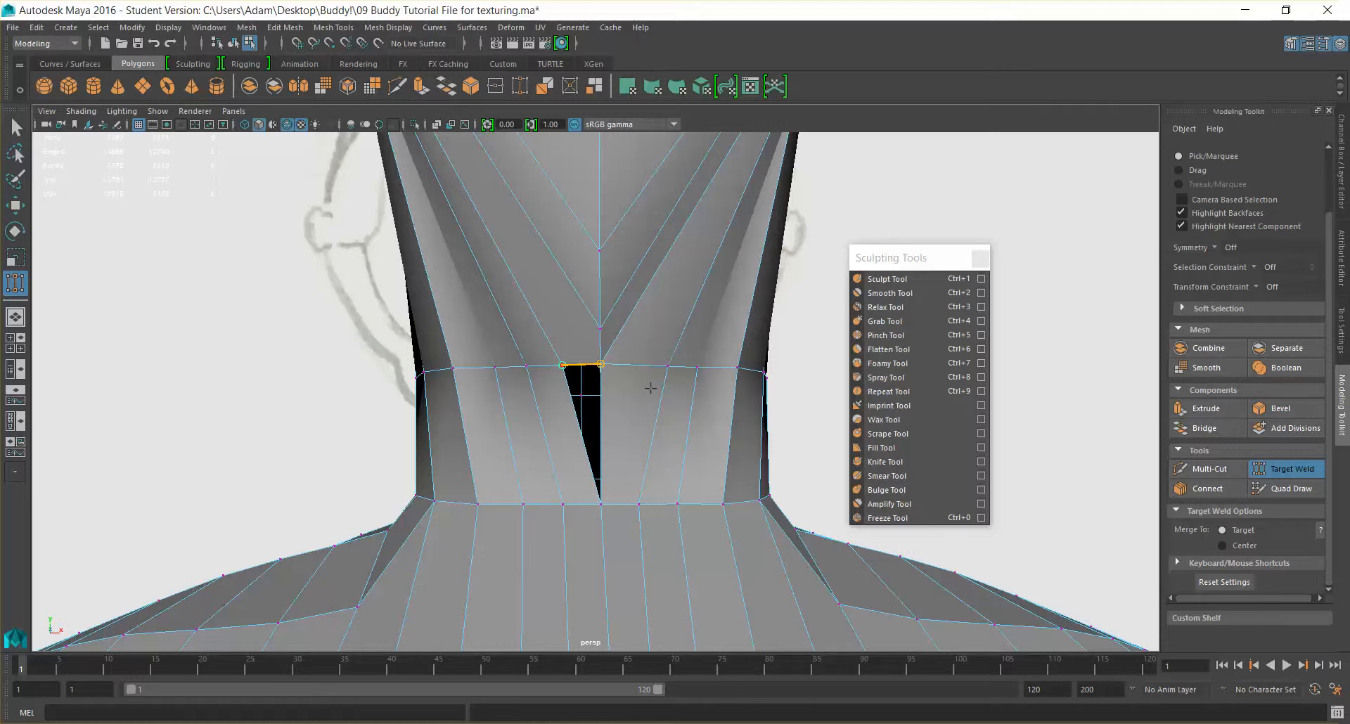
{"action": "left_click_drag", "start_coordinate": [650, 388], "coordinate": [650, 388]}
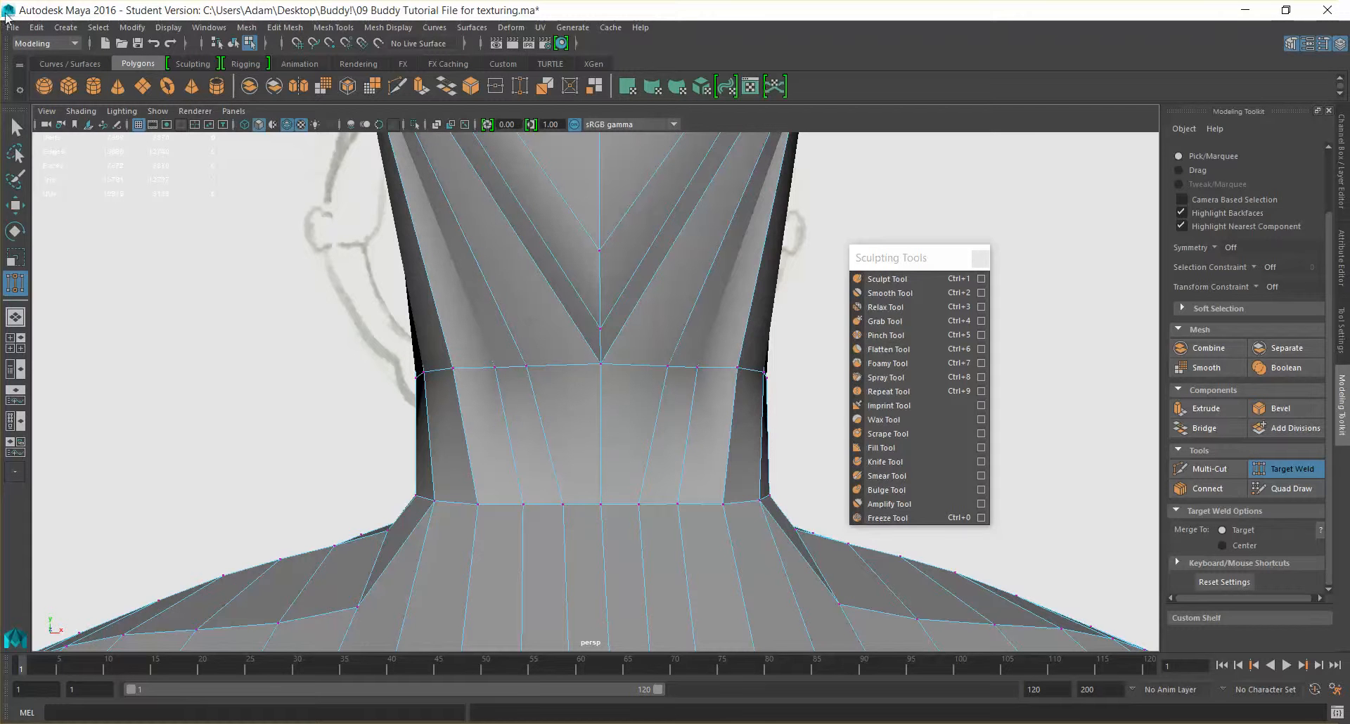
{"action": "left_click", "coordinate": [15, 127]}
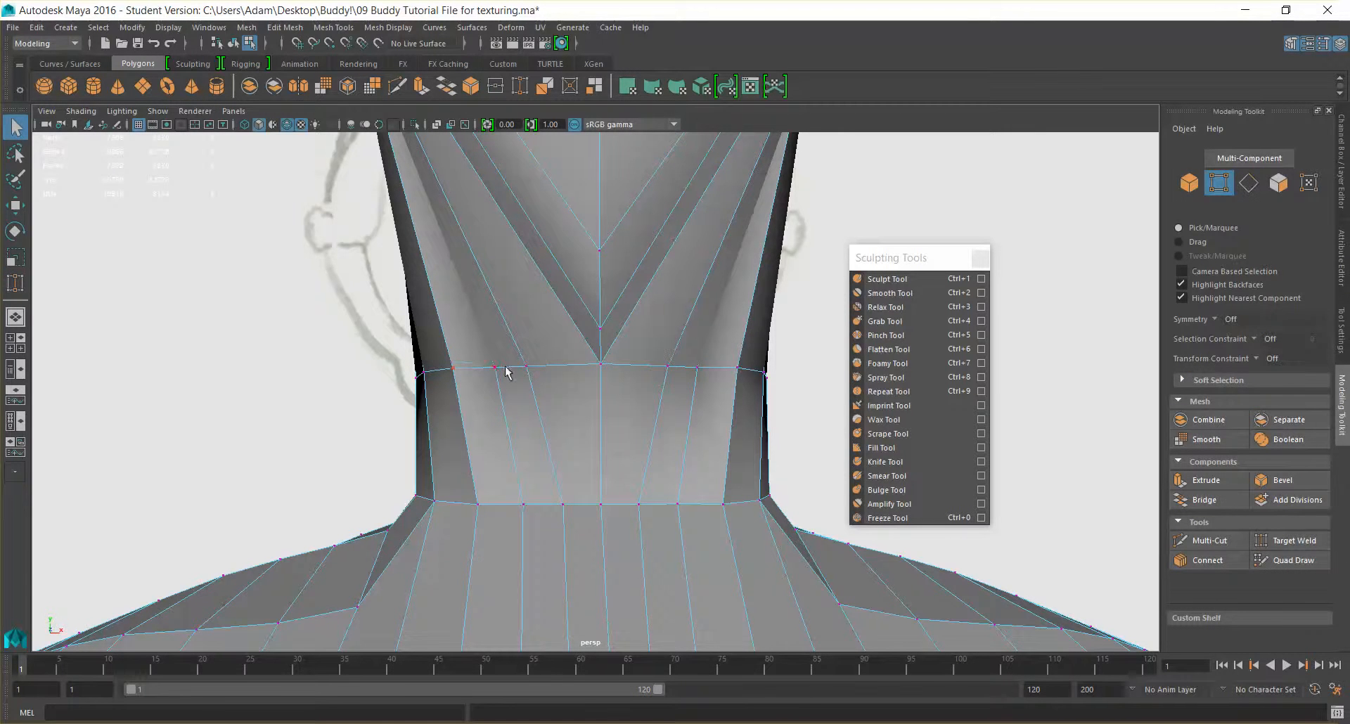
Scale the two vertices on either side of the neck loop's front centre closer together horizontally.
{"action": "mouse_move", "coordinate": [598, 393]}
{"action": "left_mouse_down", "text": "alt"}
{"action": "mouse_move", "coordinate": [665, 431]}
{"action": "mouse_move", "coordinate": [824, 440]}
{"action": "mouse_move", "coordinate": [628, 456]}
{"action": "mouse_move", "coordinate": [723, 413]}
{"action": "mouse_move", "coordinate": [607, 413]}
{"action": "left_mouse_up", "text": "alt"}
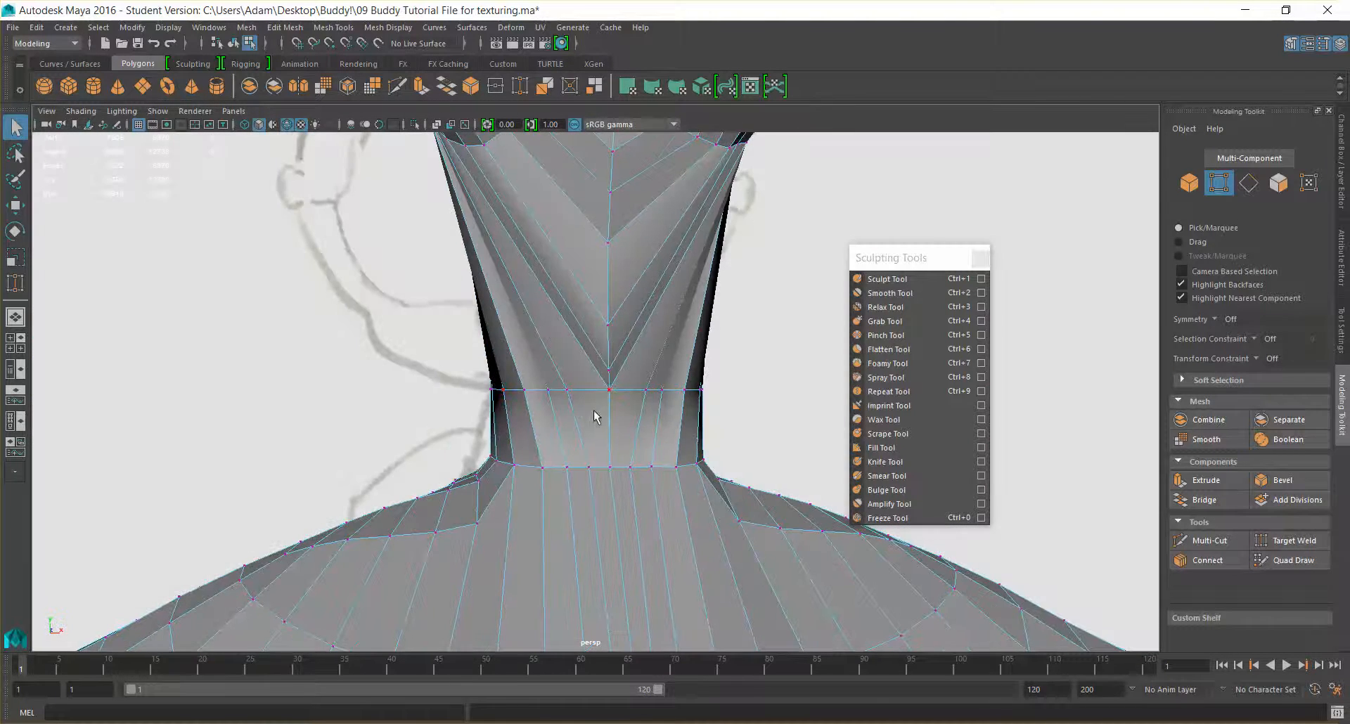
{"action": "left_click", "coordinate": [566, 390]}
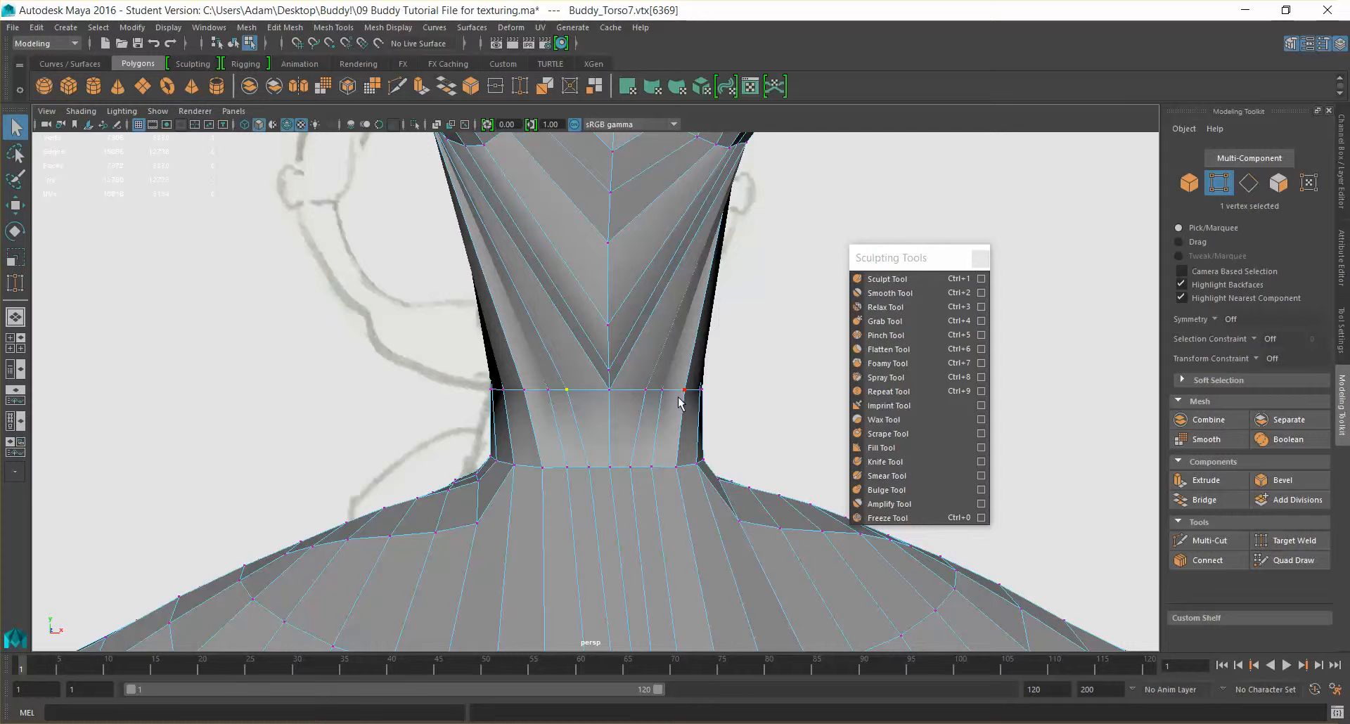
{"action": "left_click", "coordinate": [647, 389], "text": "shift"}
{"action": "key", "text": "r"}
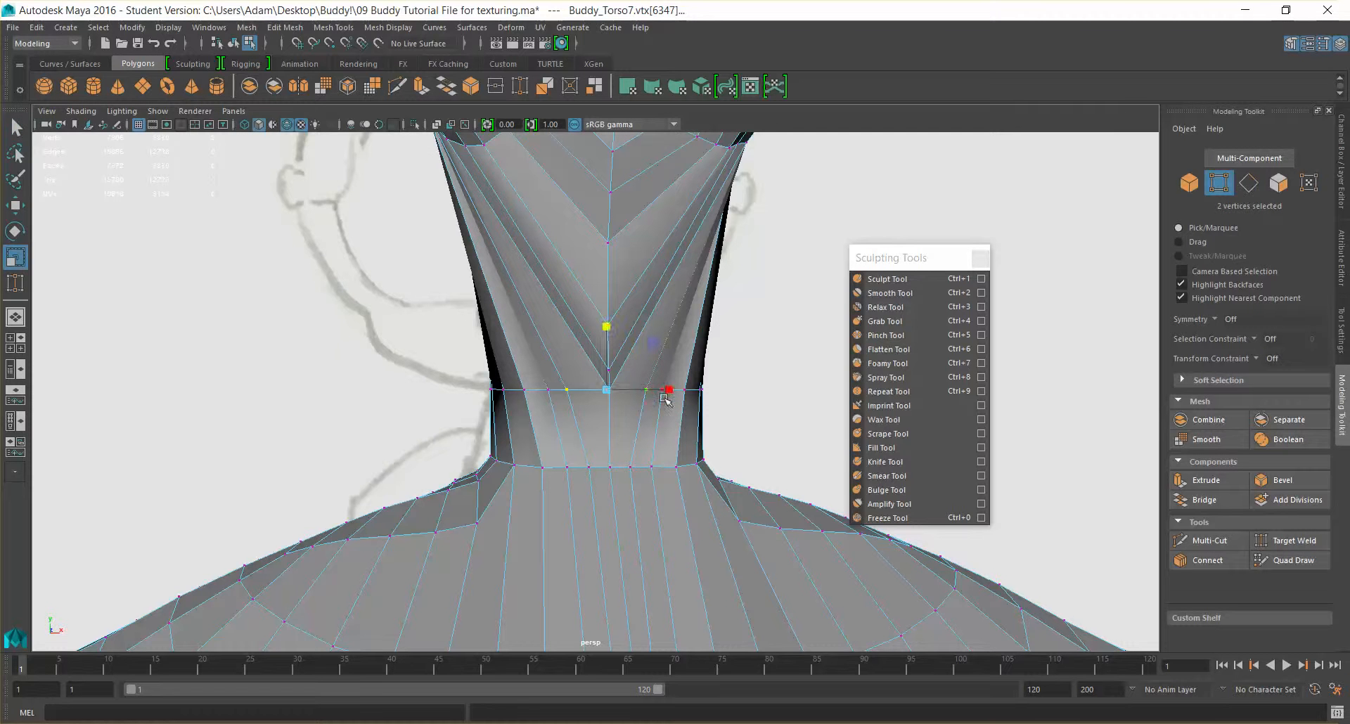
{"action": "left_click_drag", "start_coordinate": [662, 390], "coordinate": [653, 435]}
Reposition individual vertices along the sides of the neck loop to even out their spacing.
{"action": "left_click_drag", "start_coordinate": [558, 478], "coordinate": [462, 477], "text": "alt"}
{"action": "left_click_drag", "start_coordinate": [418, 412], "coordinate": [343, 384], "text": "alt"}
{"action": "key", "text": "w"}
{"action": "left_click_drag", "start_coordinate": [478, 419], "coordinate": [701, 481], "text": "alt"}
{"action": "left_click", "coordinate": [485, 443]}
{"action": "left_click", "coordinate": [669, 496]}
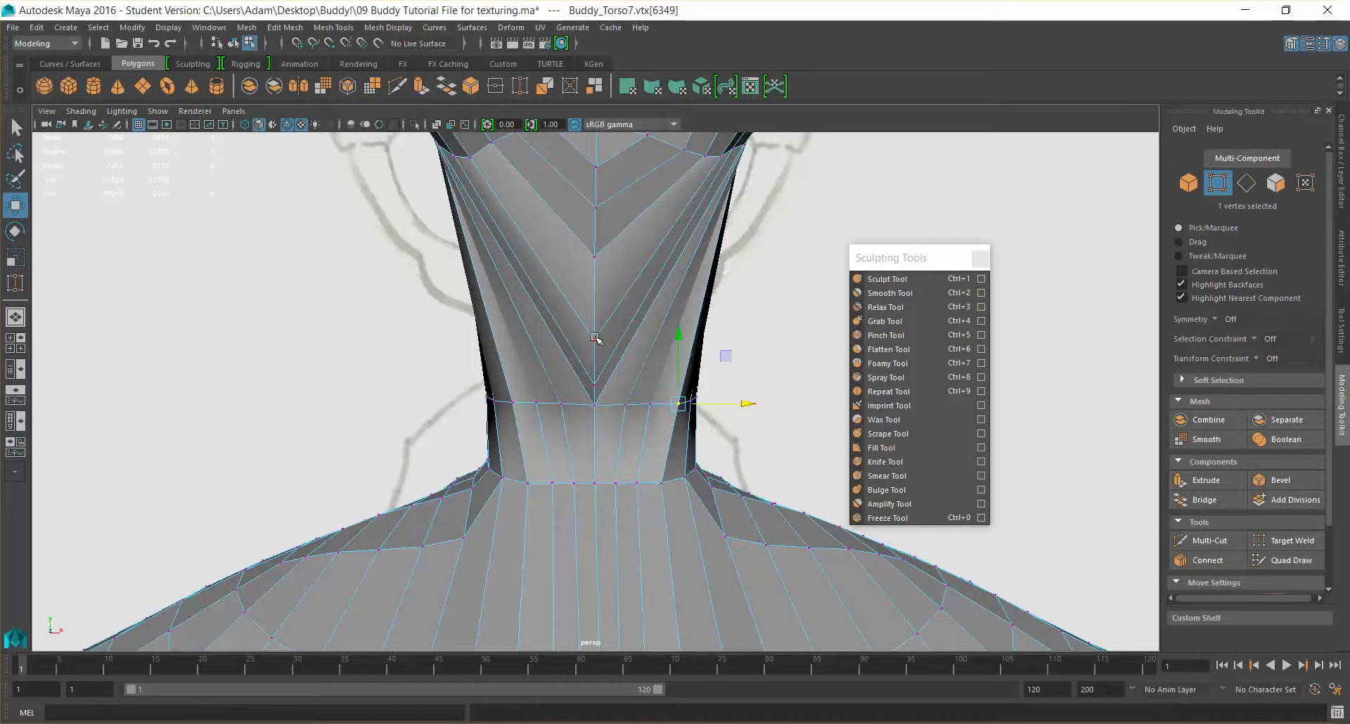
{"action": "mouse_move", "coordinate": [649, 257]}
{"action": "left_mouse_down", "text": "alt"}
{"action": "mouse_move", "coordinate": [656, 235]}
{"action": "mouse_move", "coordinate": [642, 369]}
{"action": "mouse_move", "coordinate": [765, 376]}
{"action": "mouse_move", "coordinate": [701, 372]}
{"action": "mouse_move", "coordinate": [687, 419]}
{"action": "mouse_move", "coordinate": [627, 385]}
{"action": "mouse_move", "coordinate": [620, 281]}
{"action": "left_mouse_up", "text": "alt"}
{"action": "left_click_drag", "start_coordinate": [659, 371], "coordinate": [585, 384], "text": "alt"}
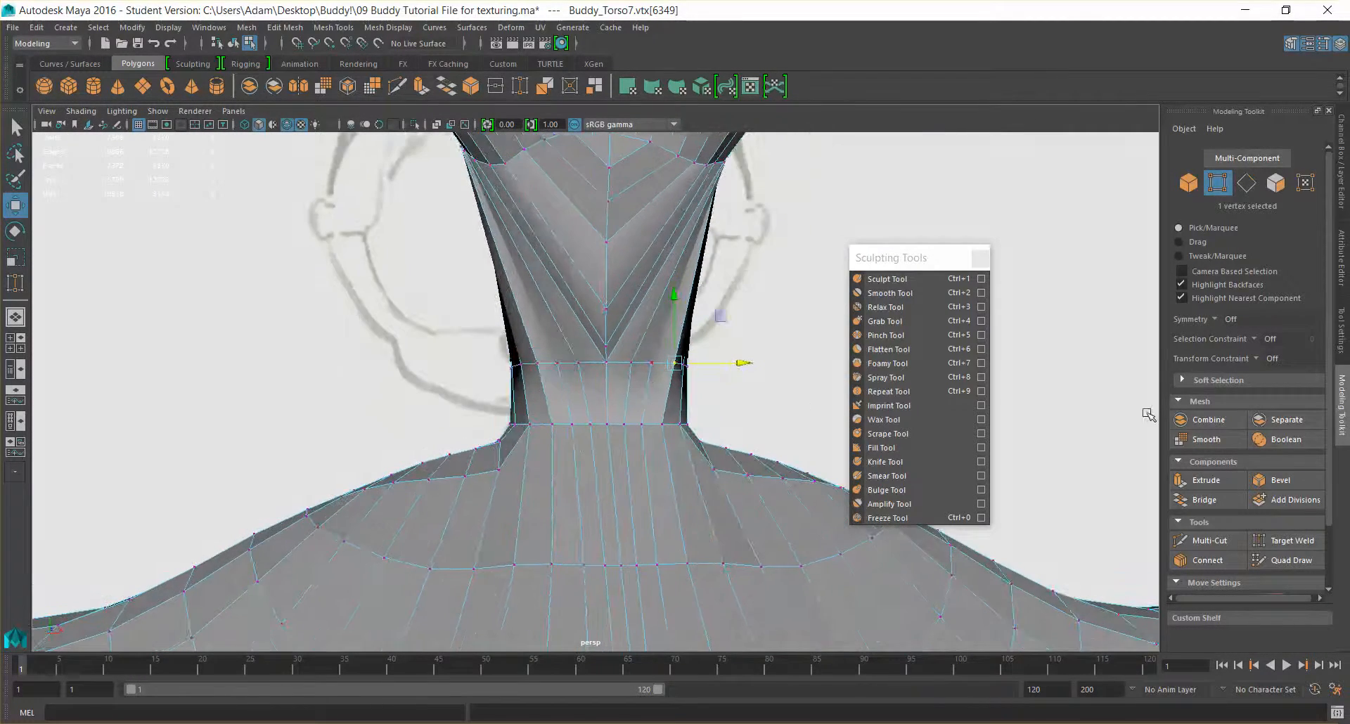
Insert an edge loop around the neck midway between the welded loop and the neck base.
{"action": "left_click", "coordinate": [333, 28]}
{"action": "left_click", "coordinate": [286, 28]}
{"action": "left_click", "coordinate": [333, 28]}
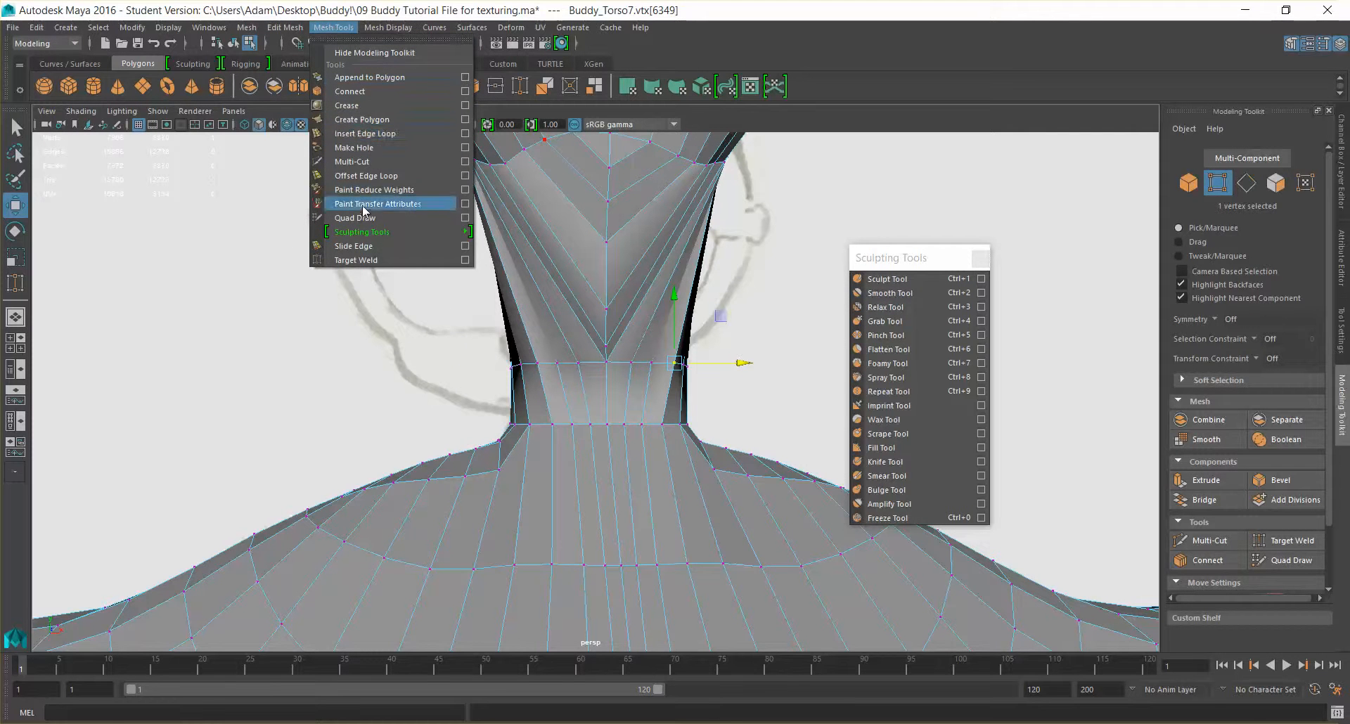
{"action": "left_click", "coordinate": [387, 136]}
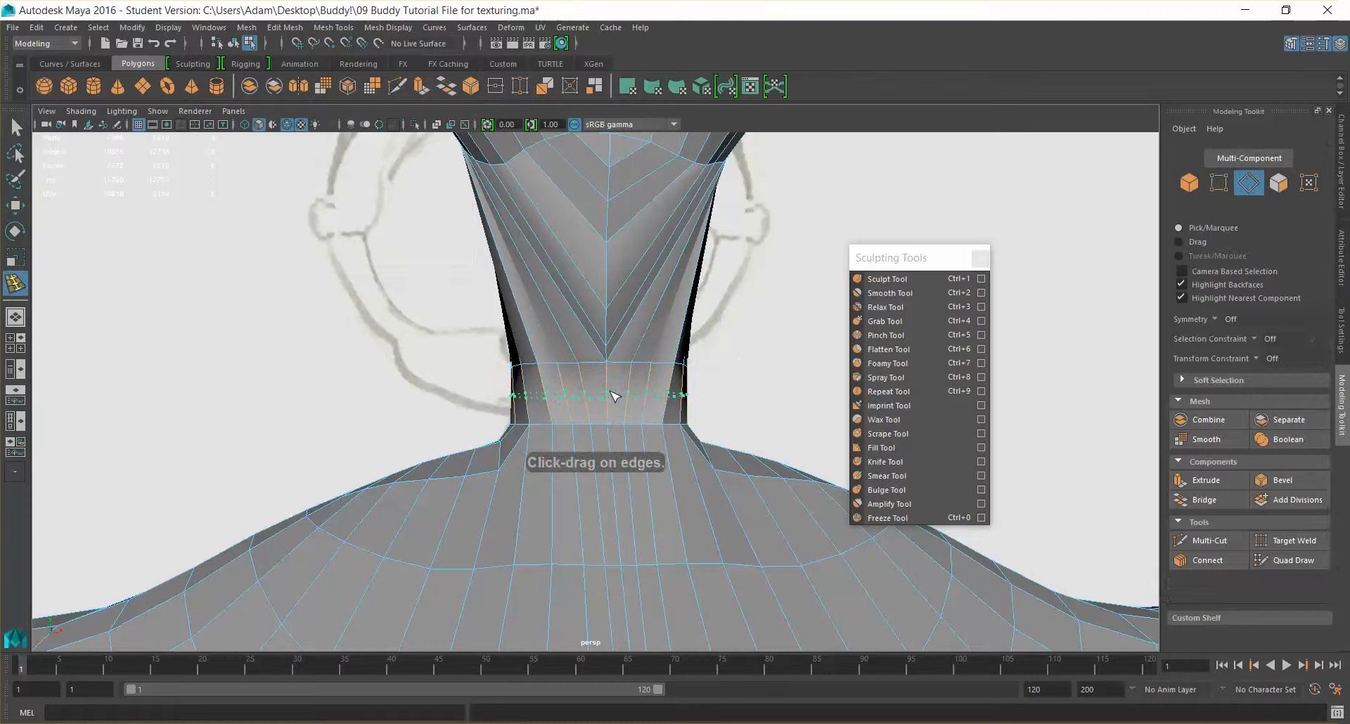
{"action": "left_click_drag", "start_coordinate": [714, 419], "coordinate": [715, 420]}
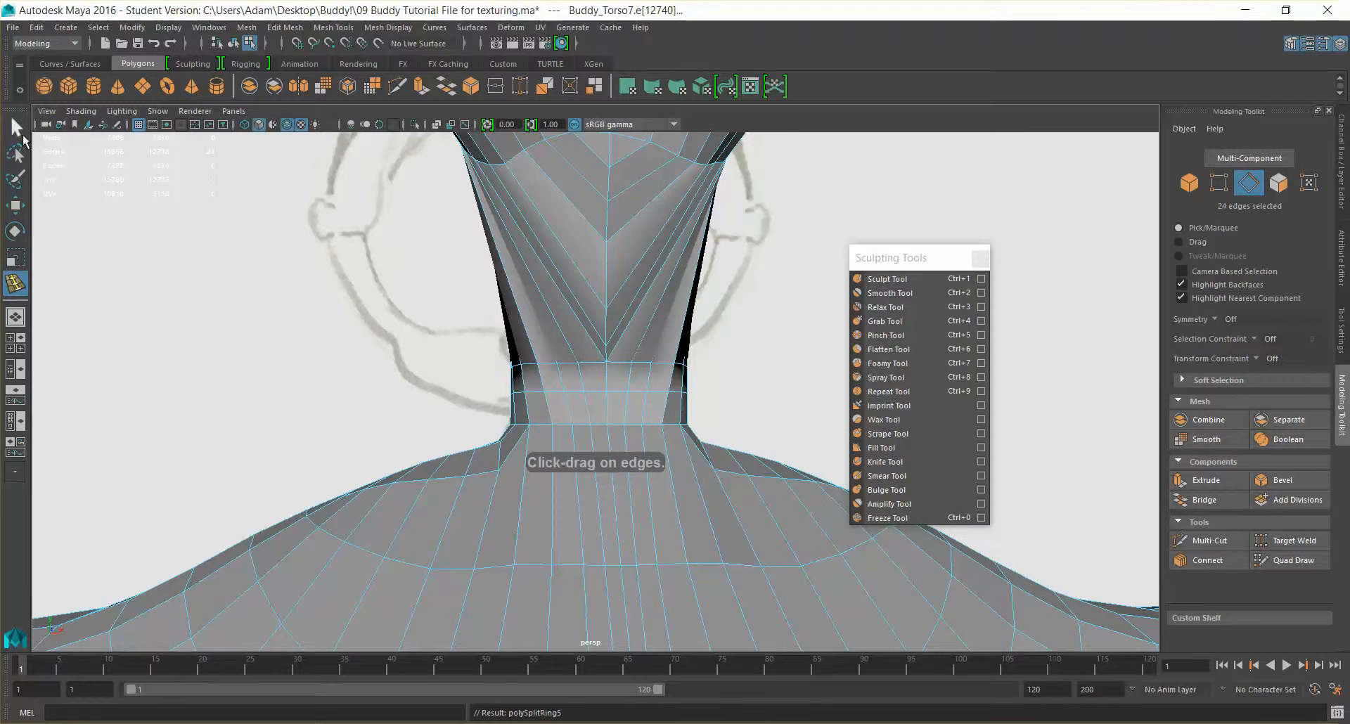
{"action": "left_click", "coordinate": [16, 128]}
Preview the character smoothed in object mode with the wireframe hidden, and examine the rebuilt neck up close.
{"action": "scroll", "coordinate": [779, 428], "scroll_direction": "down", "scroll_amount": 4}
{"action": "left_click_drag", "start_coordinate": [779, 428], "coordinate": [618, 406], "text": "alt"}
{"action": "scroll", "coordinate": [604, 379], "scroll_direction": "down", "scroll_amount": 5}
{"action": "key", "text": "3"}
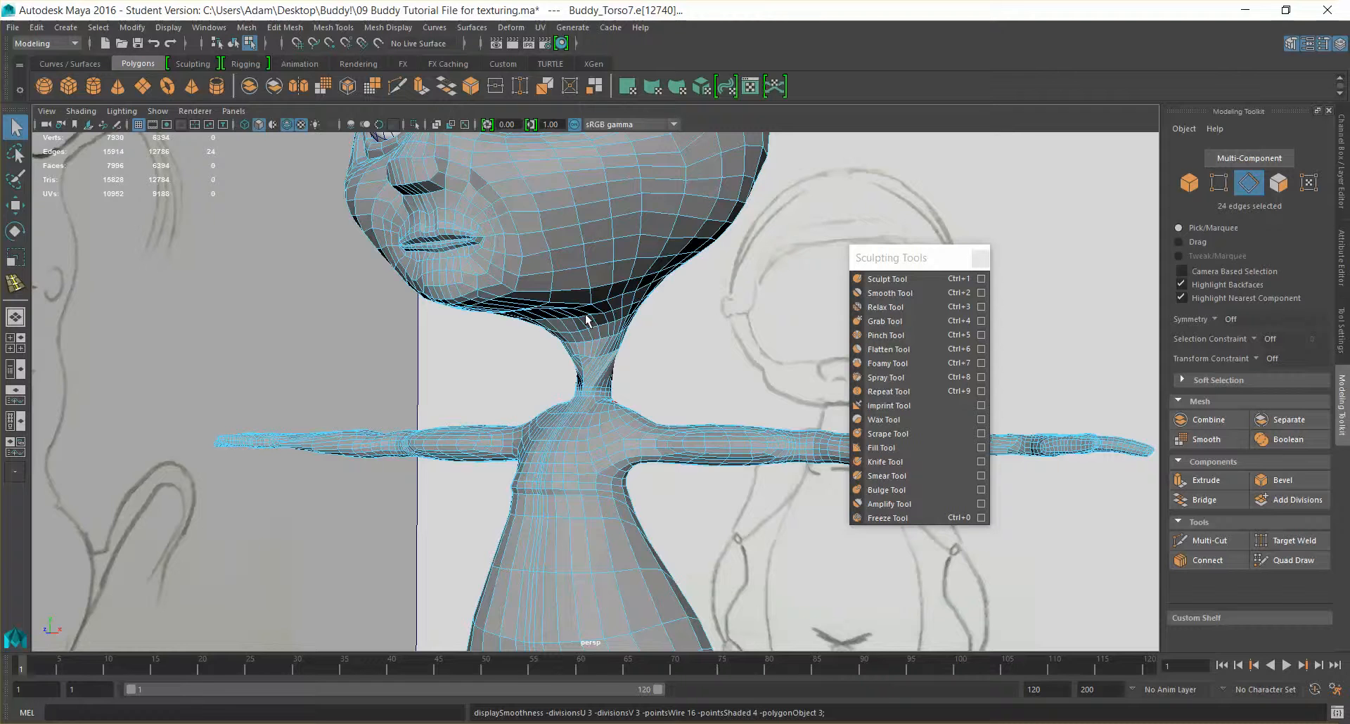
{"action": "right_click_drag", "start_coordinate": [601, 341], "coordinate": [639, 317]}
{"action": "left_click_drag", "start_coordinate": [639, 316], "coordinate": [660, 350], "text": "alt"}
{"action": "left_click", "coordinate": [286, 124]}
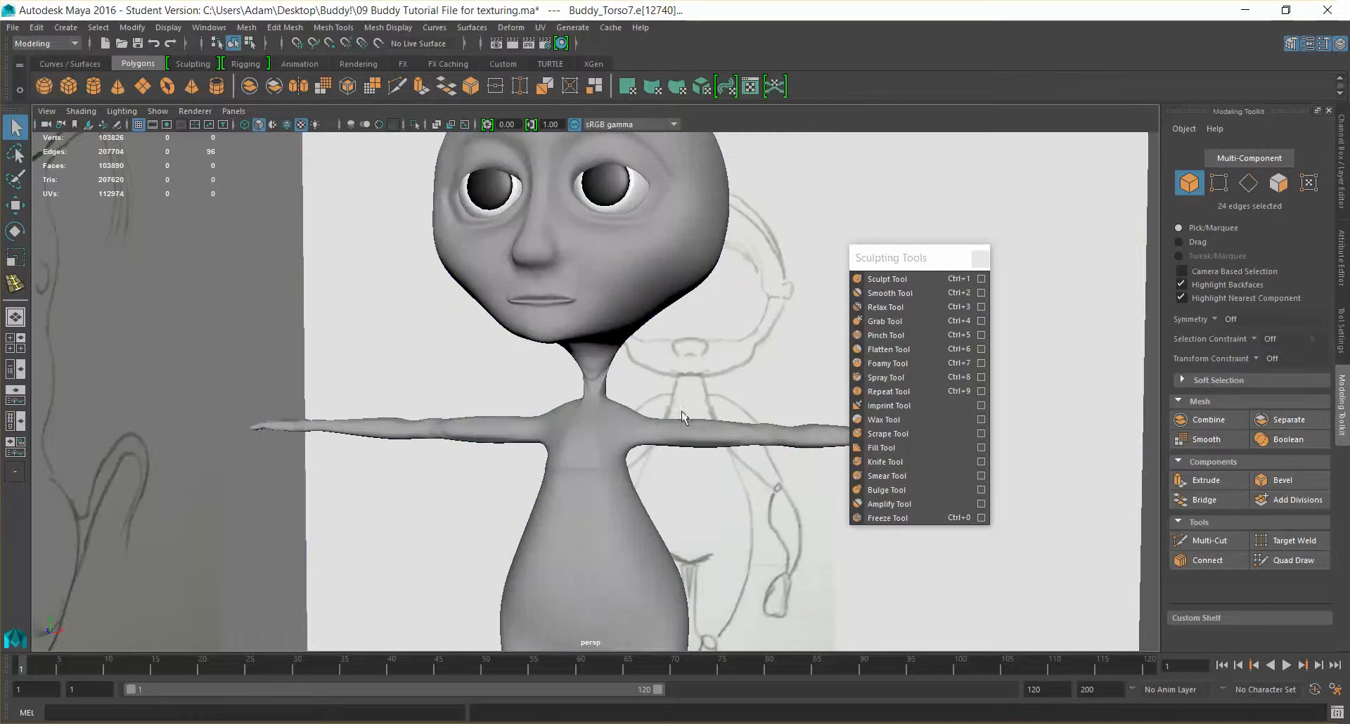
{"action": "scroll", "coordinate": [675, 411], "scroll_direction": "up", "scroll_amount": 10}
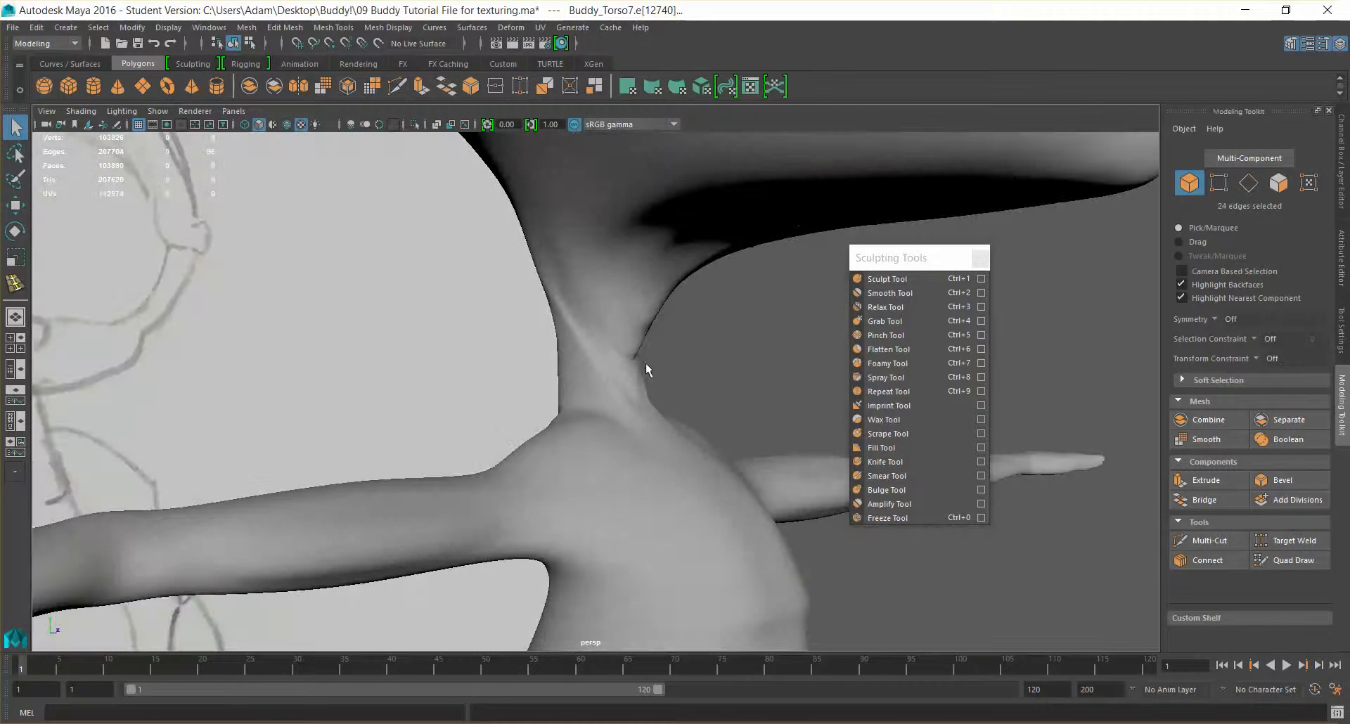
Examine the smoothed neck from below and from the front, and view the character's head and arms as a whole.
{"action": "left_click_drag", "start_coordinate": [647, 369], "coordinate": [538, 278], "text": "alt"}
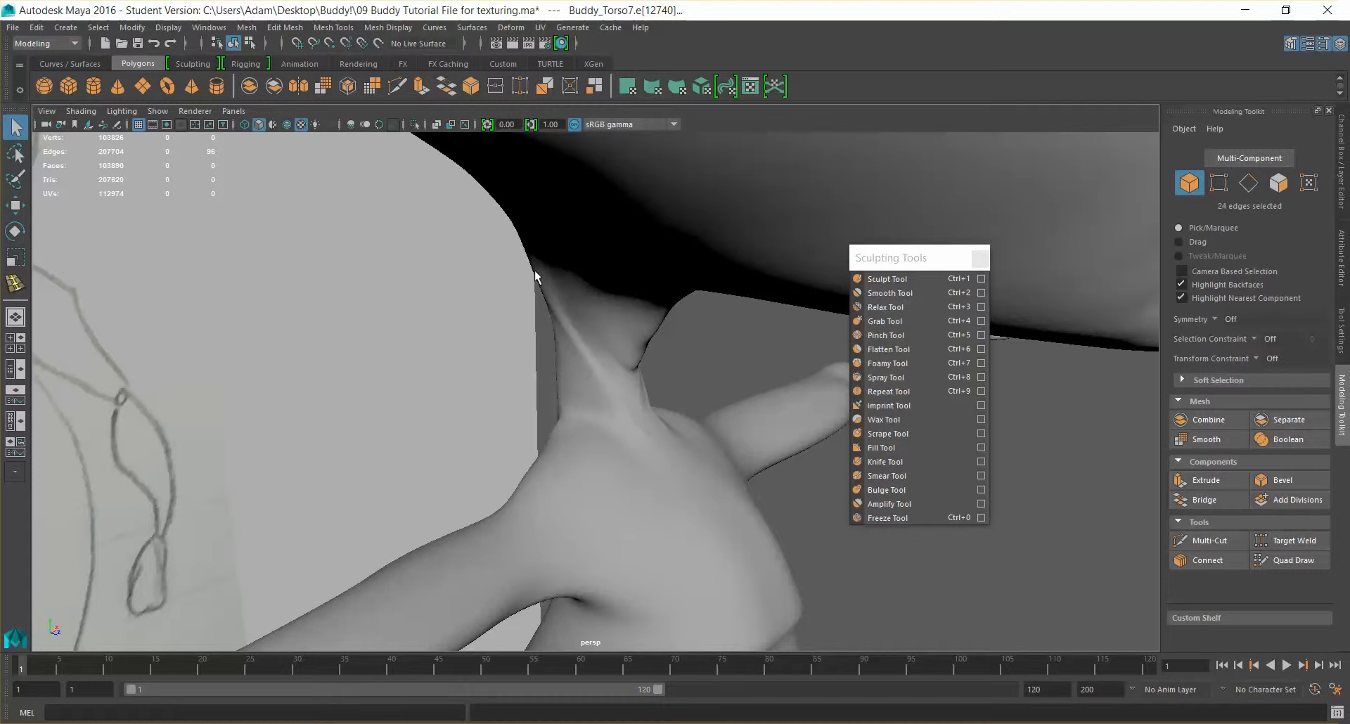
{"action": "left_click_drag", "start_coordinate": [584, 337], "coordinate": [557, 301], "text": "alt"}
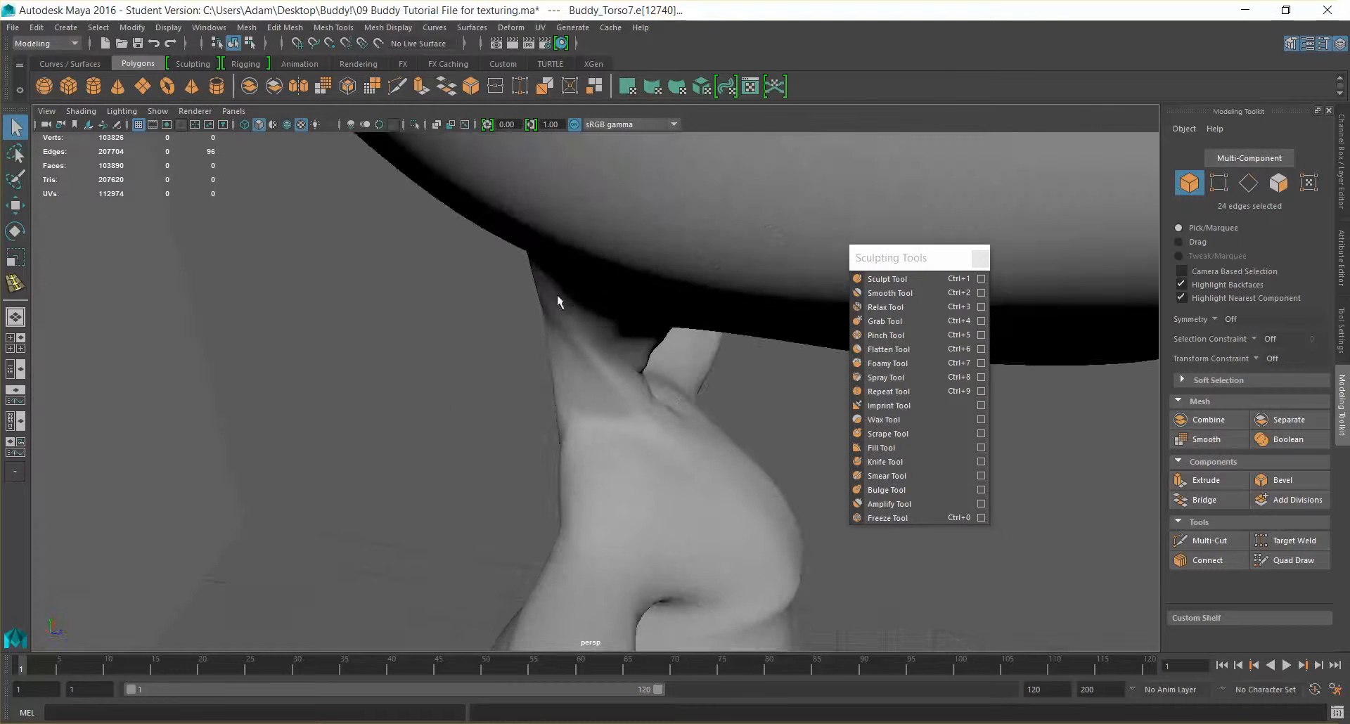
{"action": "left_click_drag", "start_coordinate": [603, 381], "coordinate": [624, 437], "text": "alt"}
{"action": "mouse_move", "coordinate": [671, 507]}
{"action": "left_mouse_down", "text": "alt"}
{"action": "mouse_move", "coordinate": [628, 466]}
{"action": "mouse_move", "coordinate": [592, 495]}
{"action": "mouse_move", "coordinate": [657, 488]}
{"action": "mouse_move", "coordinate": [644, 503]}
{"action": "left_mouse_up", "text": "alt"}
{"action": "scroll", "coordinate": [628, 465], "scroll_direction": "down", "scroll_amount": 5}
{"action": "scroll", "coordinate": [627, 470], "scroll_direction": "down", "scroll_amount": 3}
{"action": "scroll", "coordinate": [638, 481], "scroll_direction": "up", "scroll_amount": 5}
{"action": "middle_click_drag", "start_coordinate": [638, 464], "coordinate": [544, 550], "text": "alt"}
Move the Sculpting Tools window aside, open the Hypershade, and shrink and place its window so the character's face stays in view.
{"action": "left_click_drag", "start_coordinate": [897, 264], "coordinate": [978, 270]}
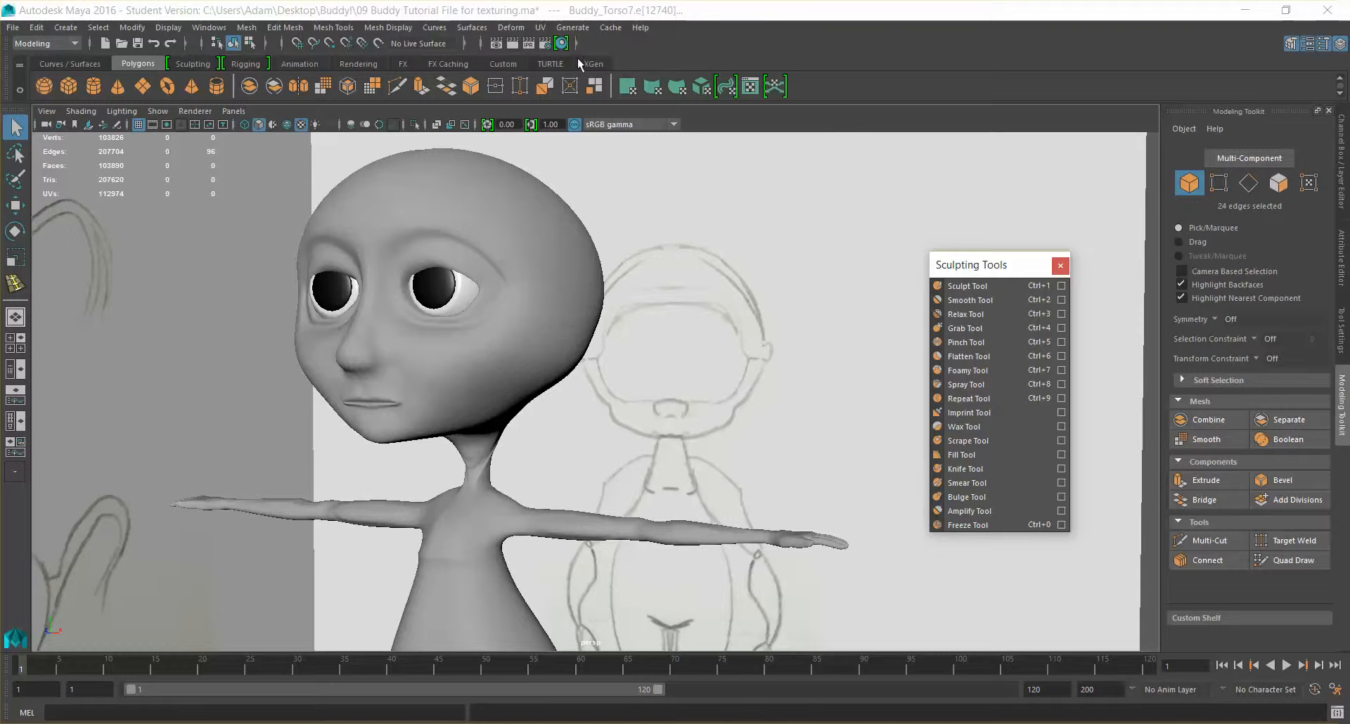
{"action": "left_click", "coordinate": [560, 44]}
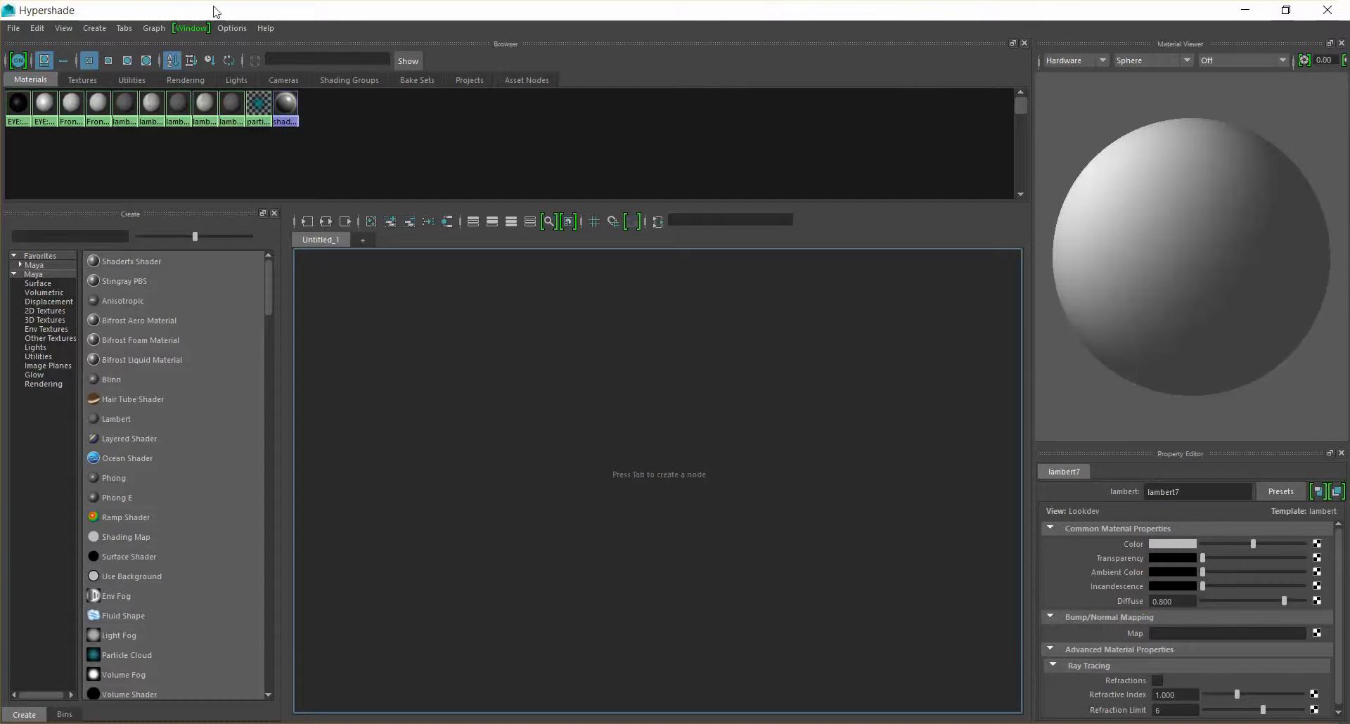
{"action": "left_click_drag", "start_coordinate": [176, 10], "coordinate": [528, 68]}
{"action": "left_click_drag", "start_coordinate": [439, 51], "coordinate": [211, 67]}
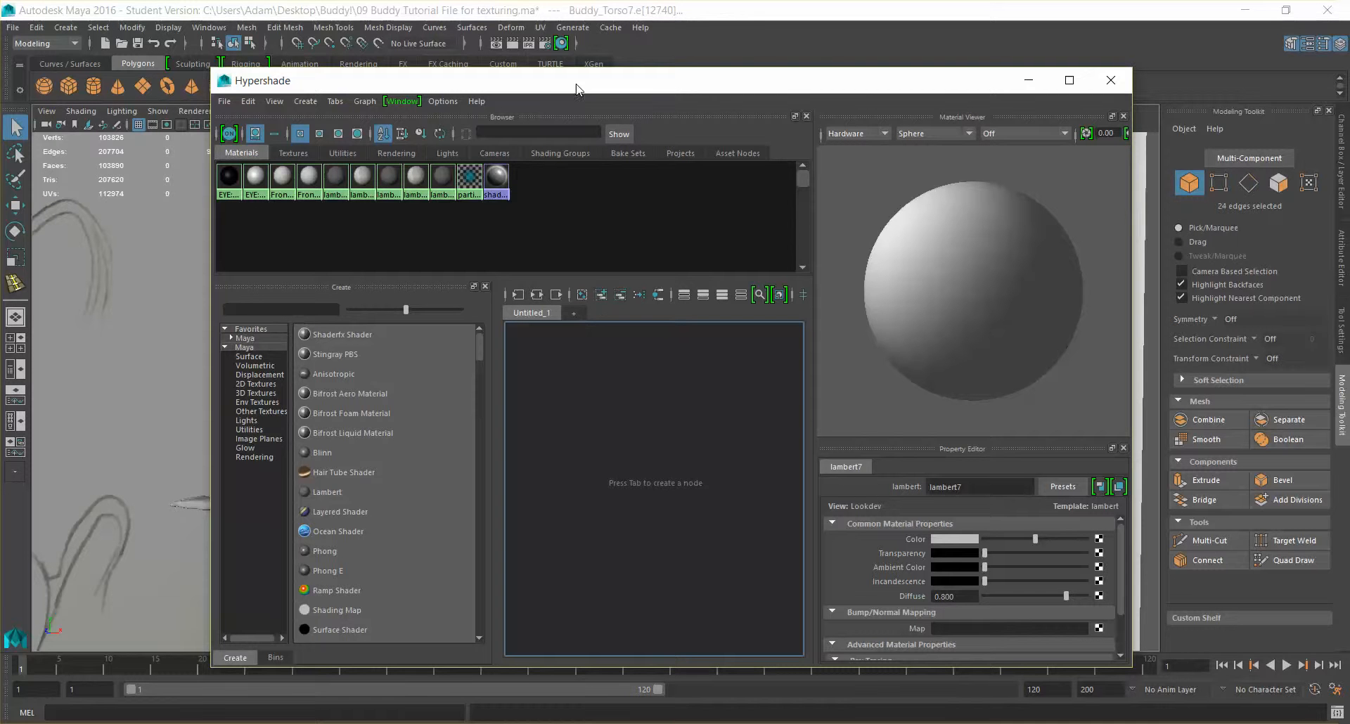
{"action": "left_click_drag", "start_coordinate": [575, 89], "coordinate": [609, 77]}
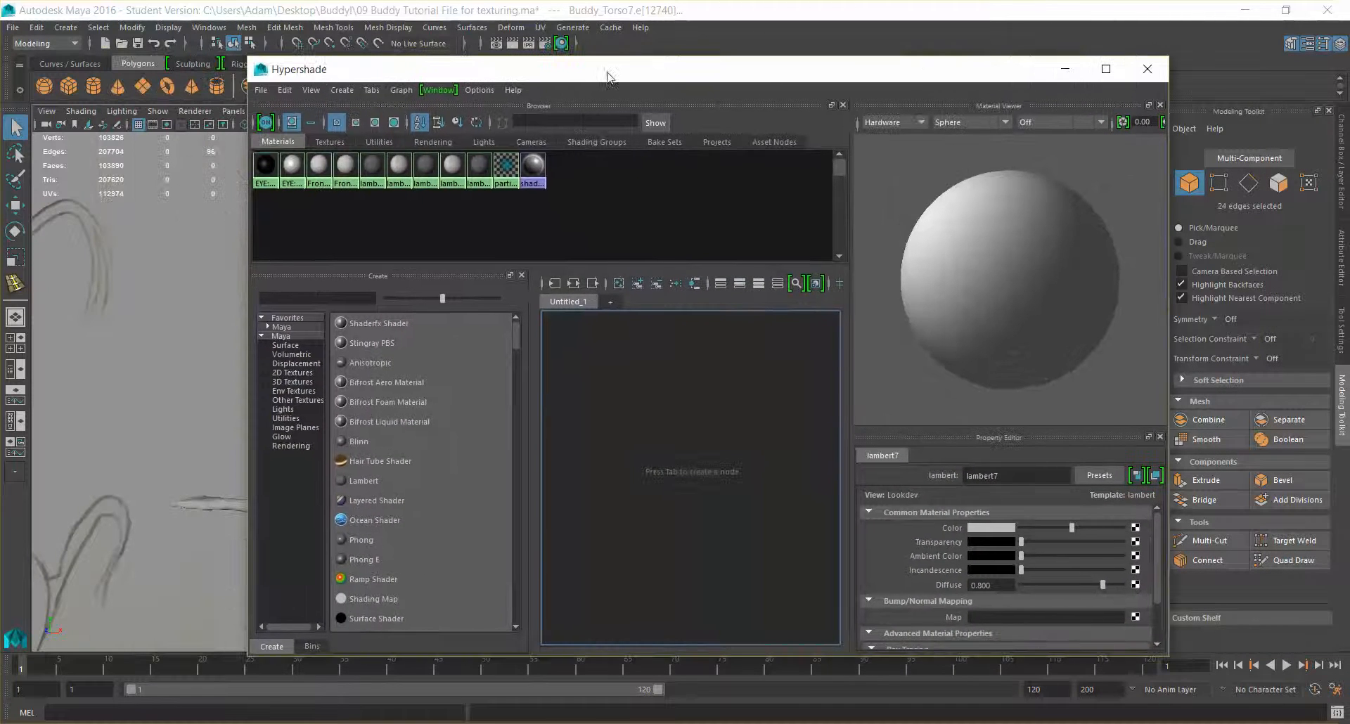
{"action": "left_click_drag", "start_coordinate": [249, 57], "coordinate": [324, 212]}
{"action": "left_click_drag", "start_coordinate": [462, 220], "coordinate": [592, 123]}
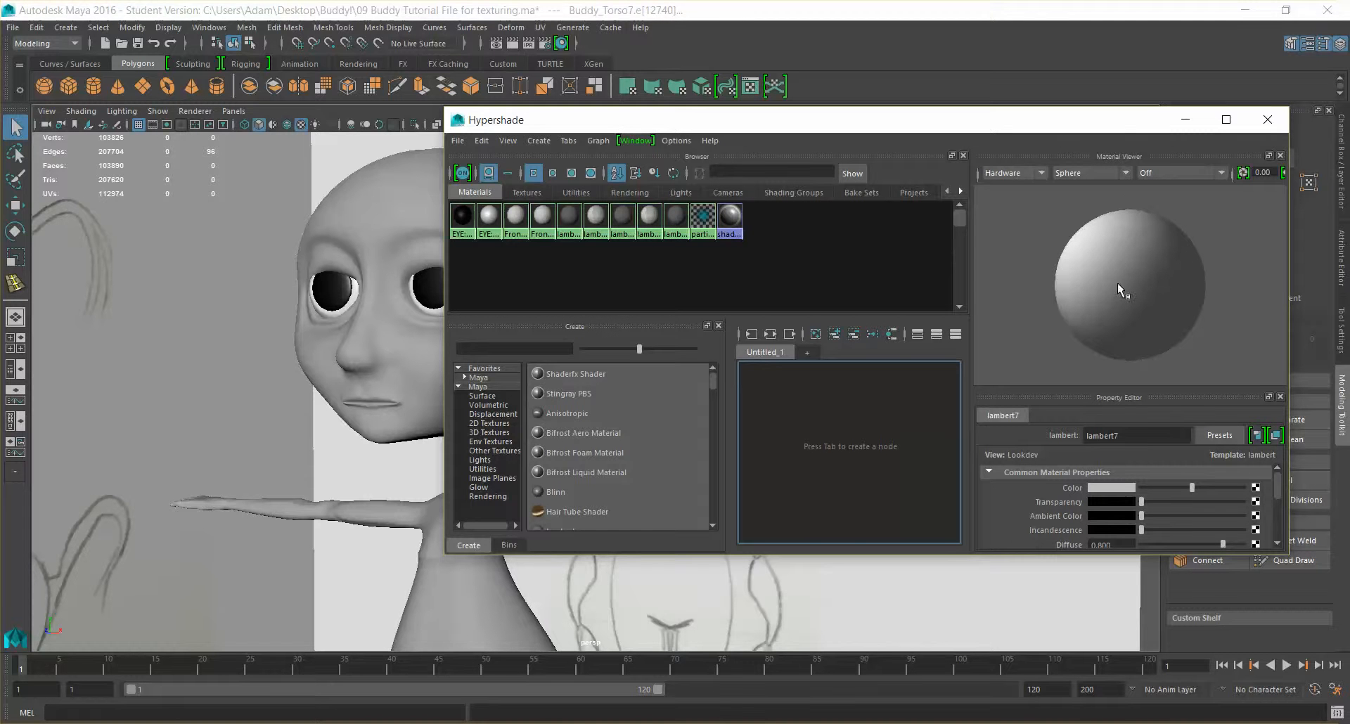
Try the Shader Ball and Ocean Splash sample shapes in the Material Viewer, and set the shape to Cloth.
{"action": "left_click", "coordinate": [1124, 176]}
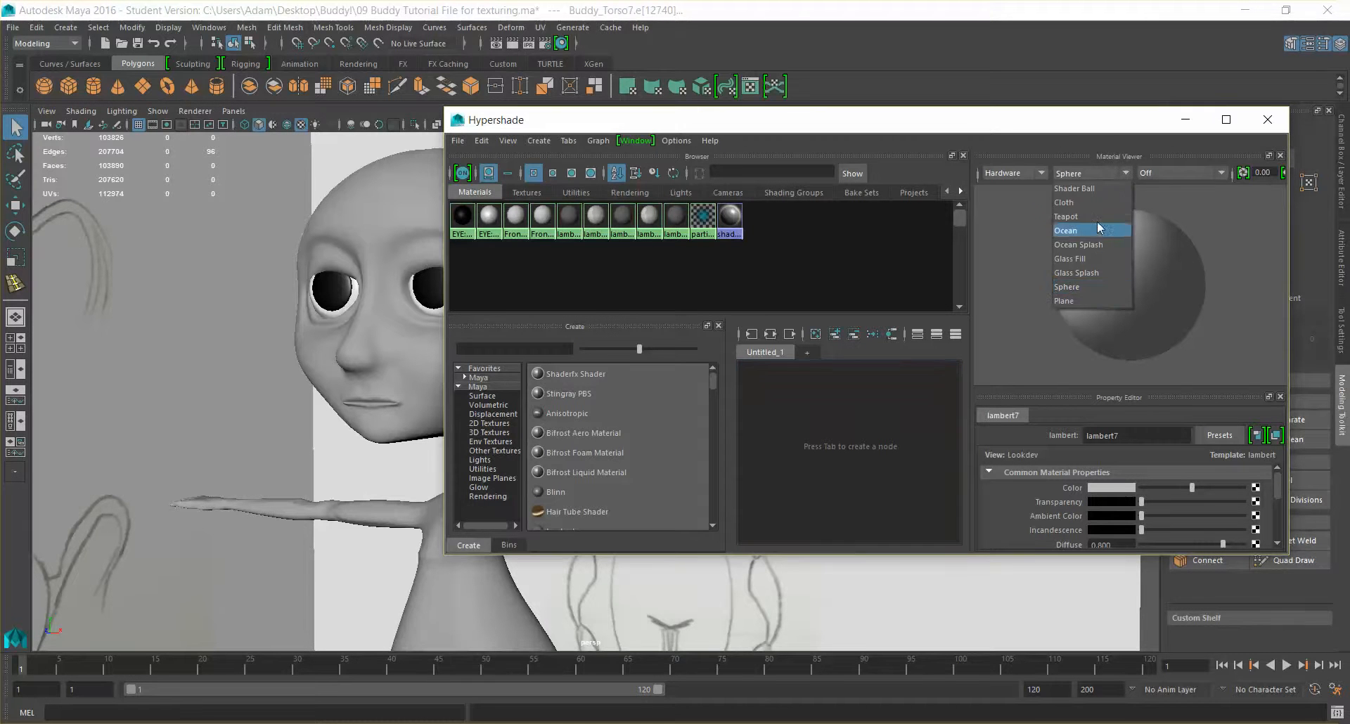
{"action": "left_click", "coordinate": [1093, 229]}
{"action": "left_click", "coordinate": [1120, 169]}
{"action": "left_click", "coordinate": [1117, 185]}
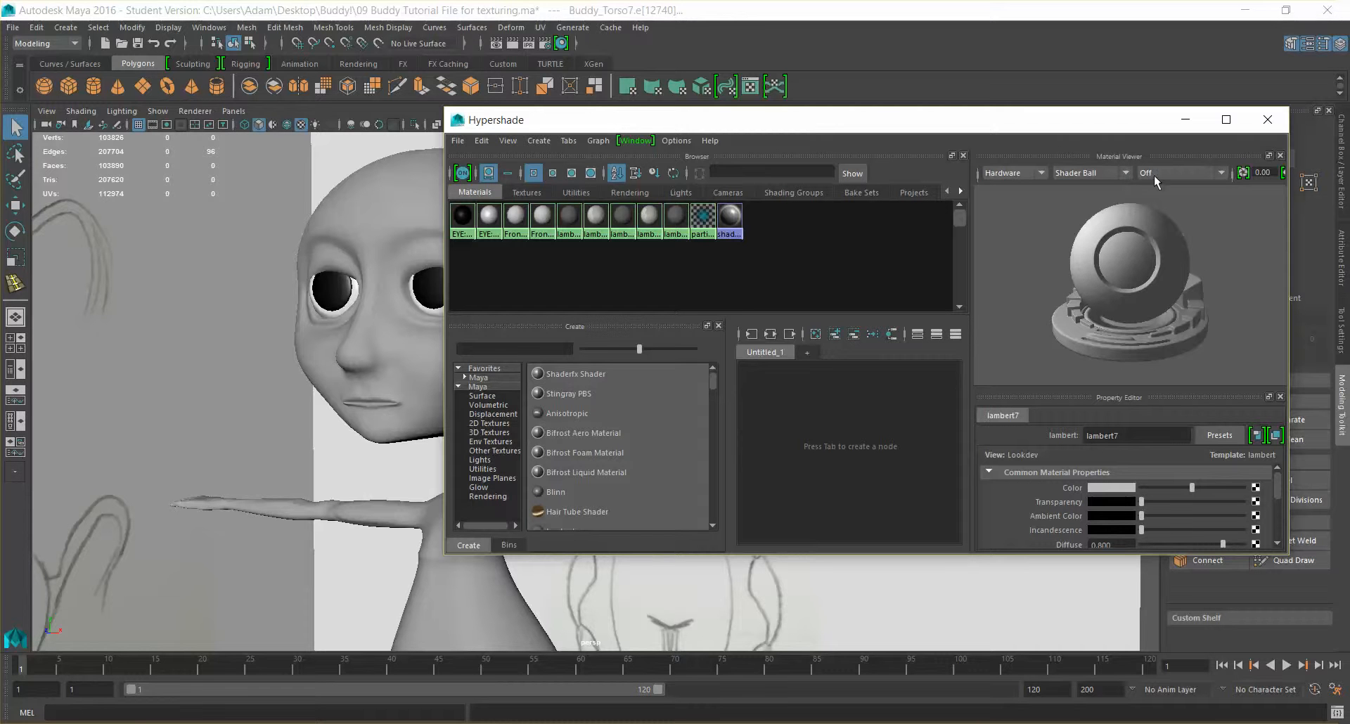
{"action": "left_click", "coordinate": [1121, 176]}
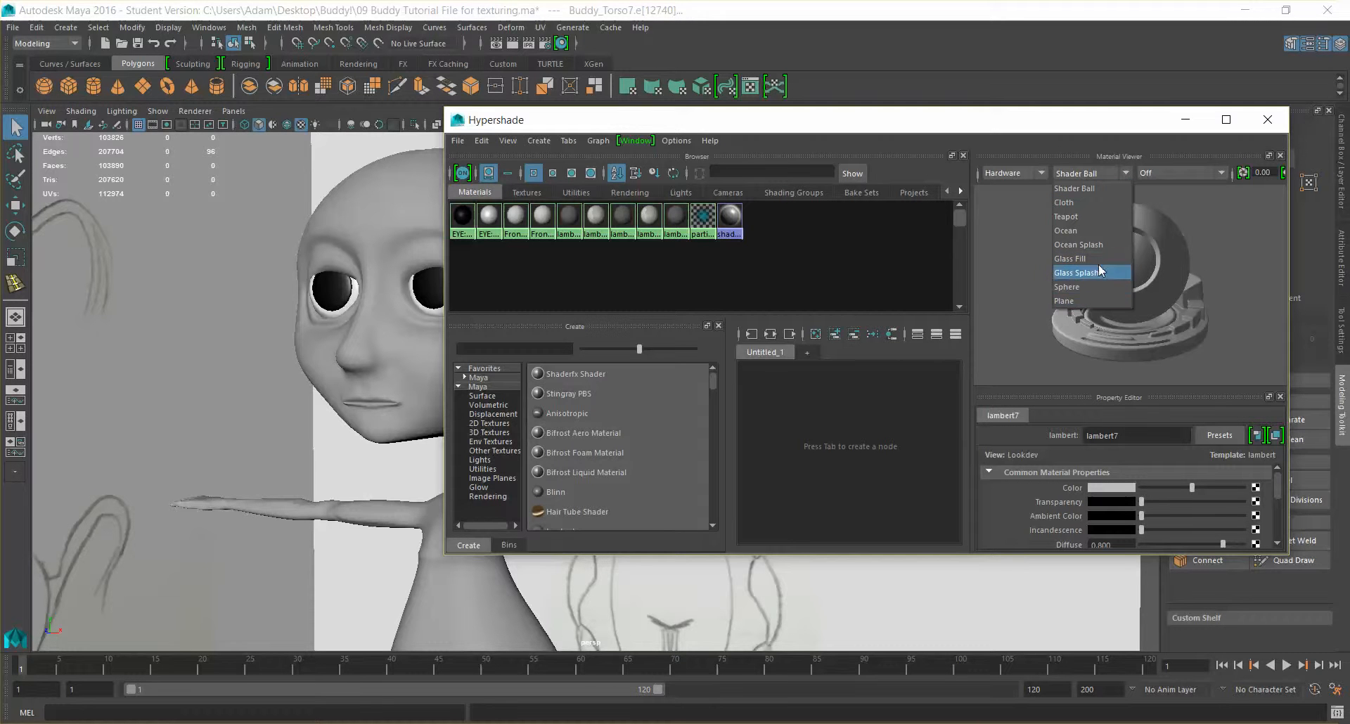
{"action": "left_click", "coordinate": [1101, 245]}
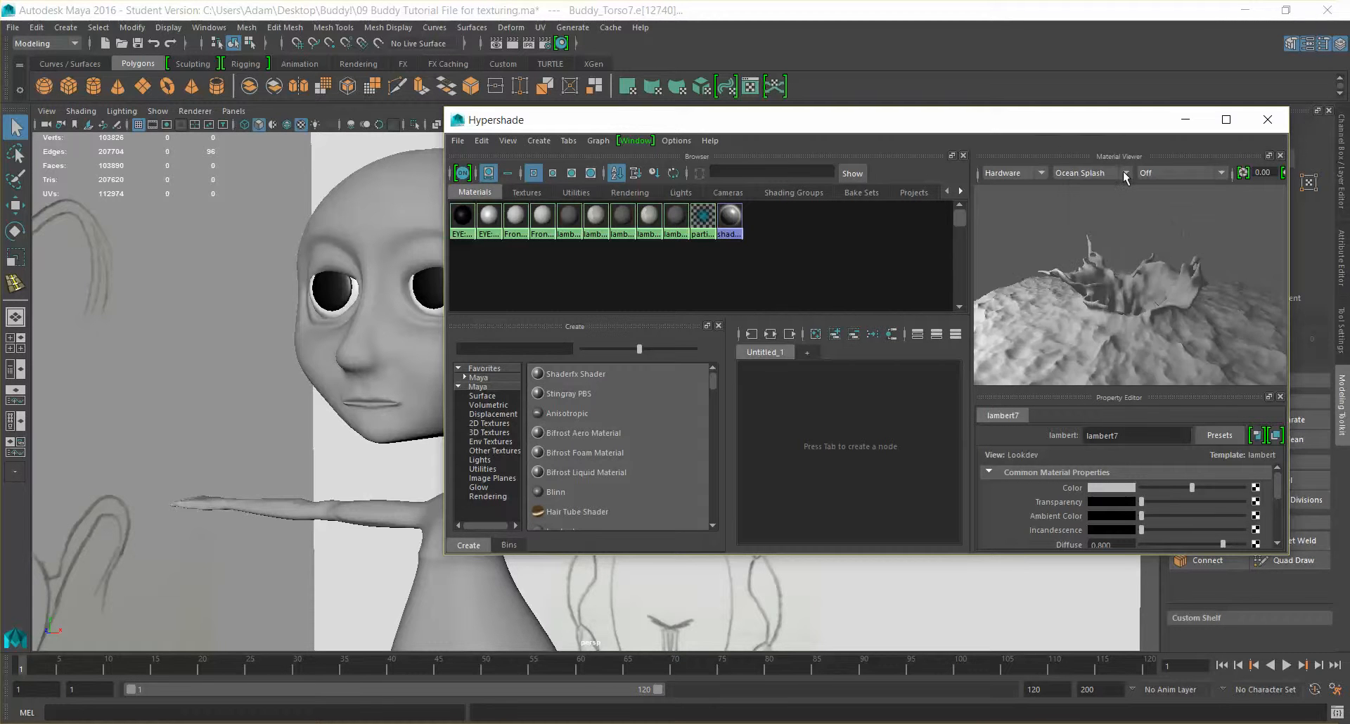
{"action": "left_click", "coordinate": [1112, 176]}
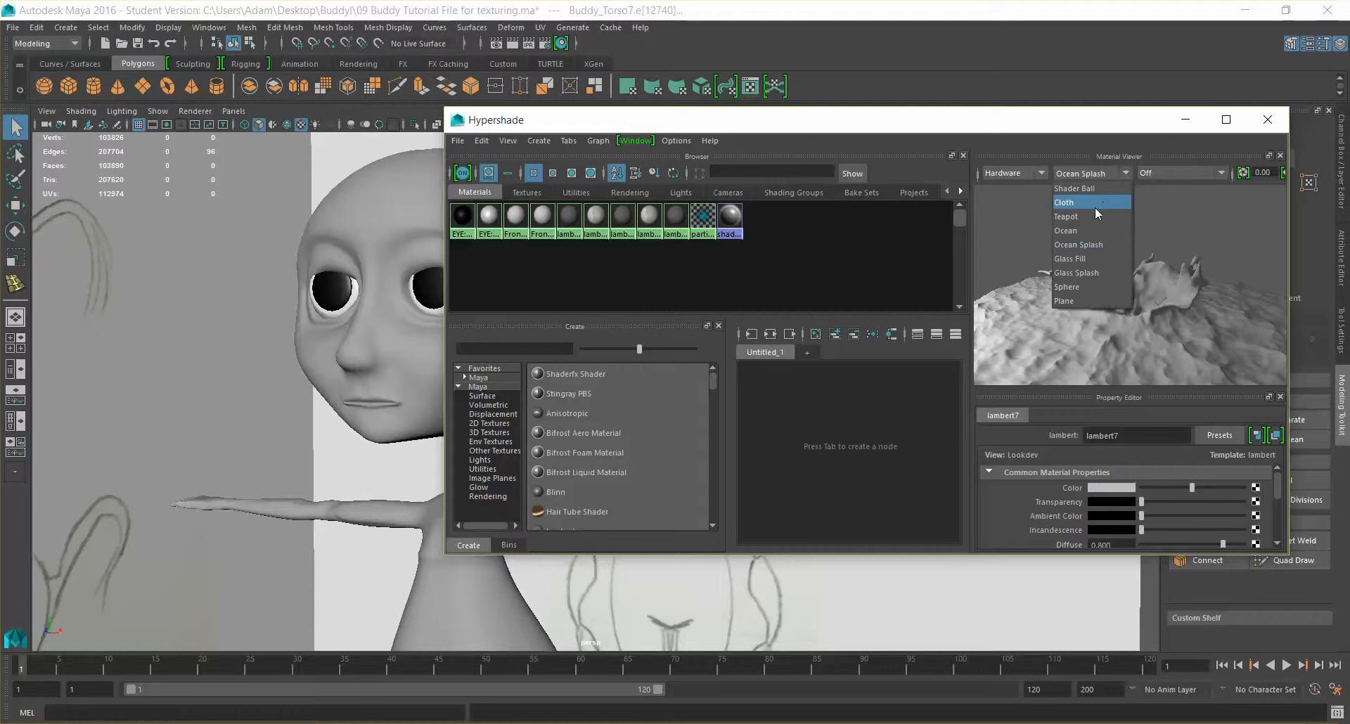
{"action": "left_click", "coordinate": [1095, 205]}
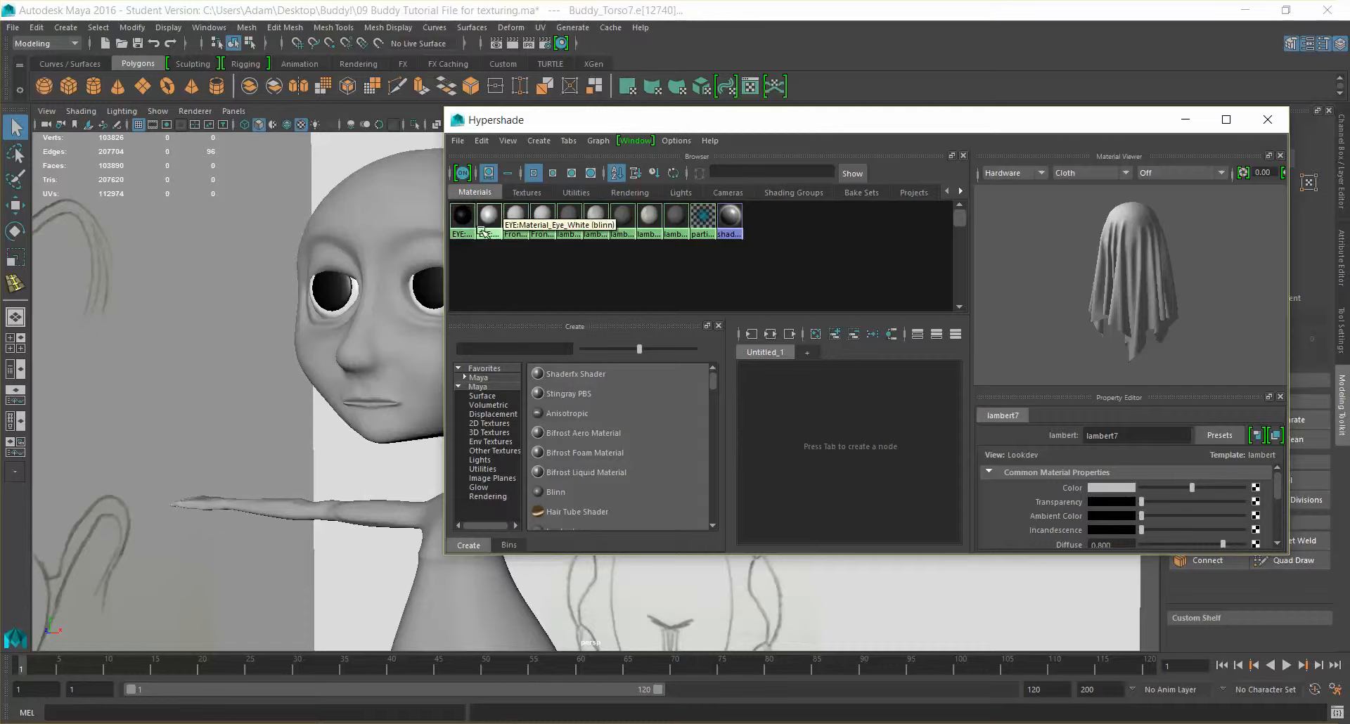
Try to delete the lambert1 material, and delete the unused lambert5 material.
{"action": "left_click", "coordinate": [622, 221]}
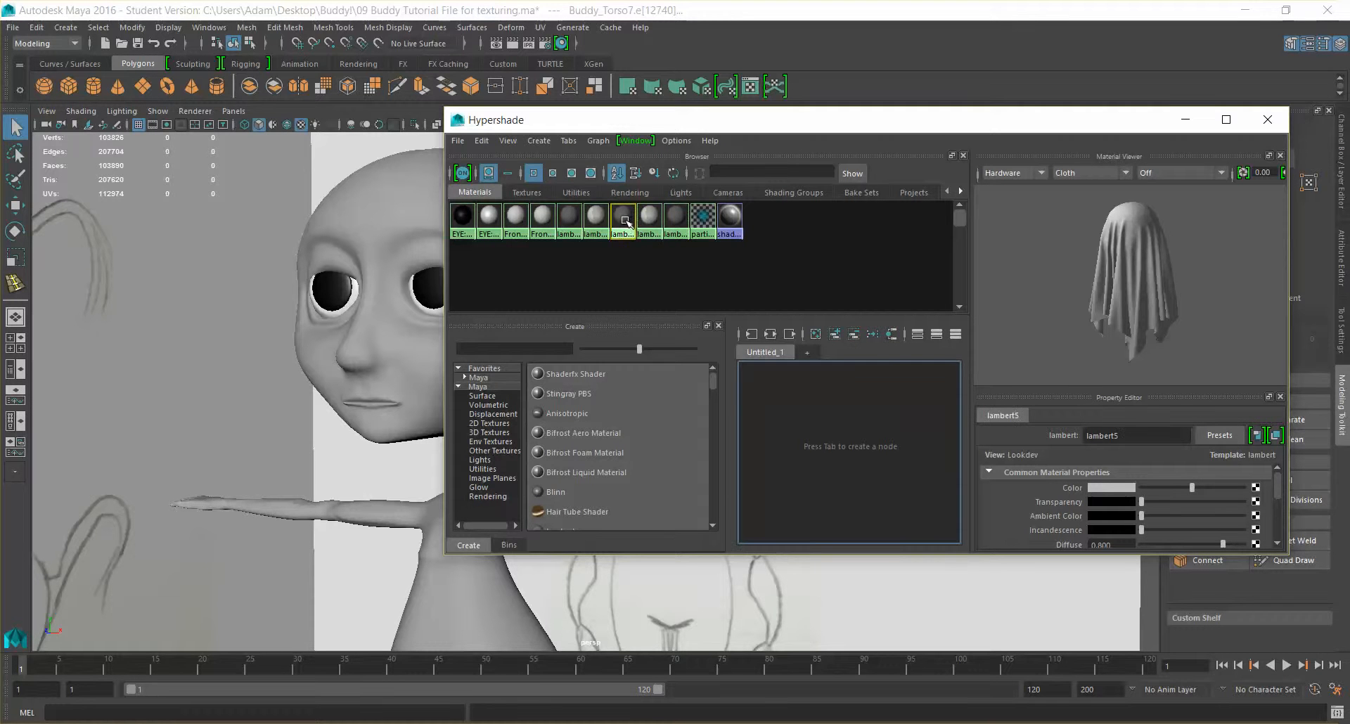
{"action": "left_click", "coordinate": [571, 220]}
{"action": "key", "text": "Delete"}
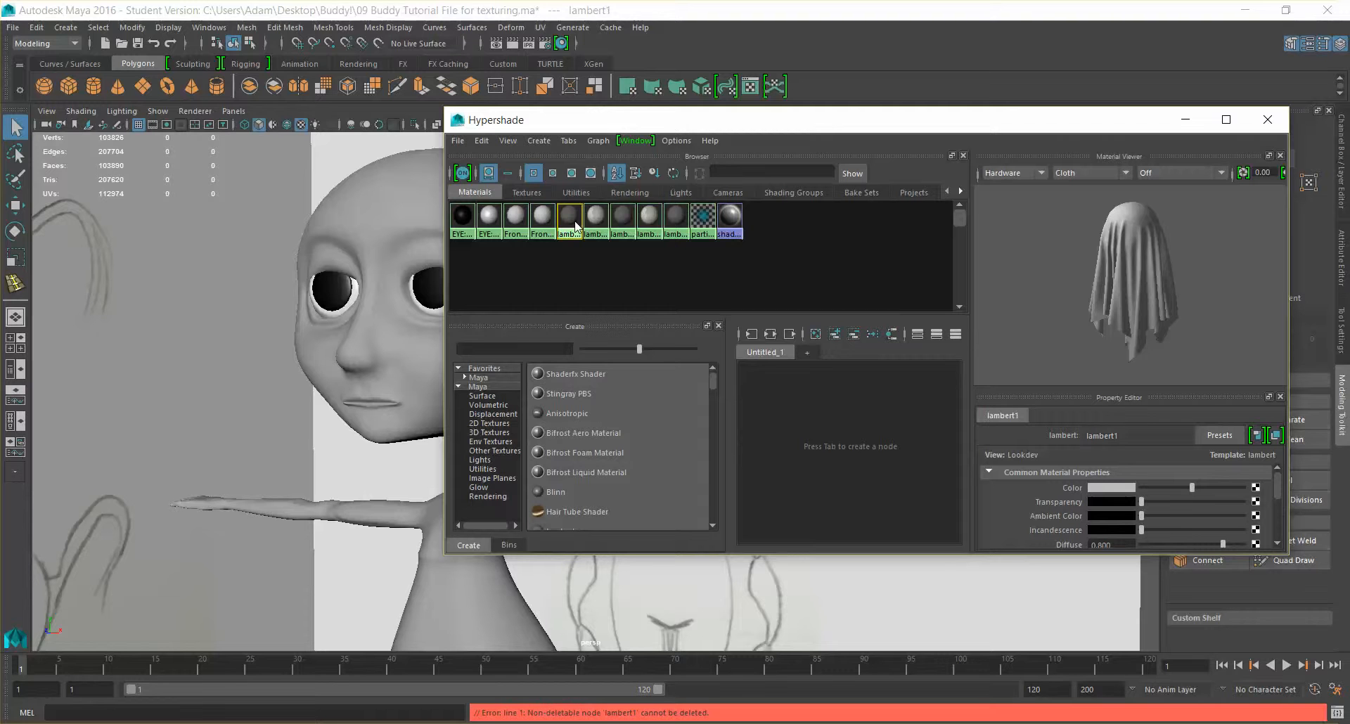
{"action": "left_click", "coordinate": [622, 220]}
{"action": "key", "text": "Delete"}
Try deleting the lambert7 material and undo the deletion.
{"action": "left_click", "coordinate": [650, 219]}
{"action": "key", "text": "Delete"}
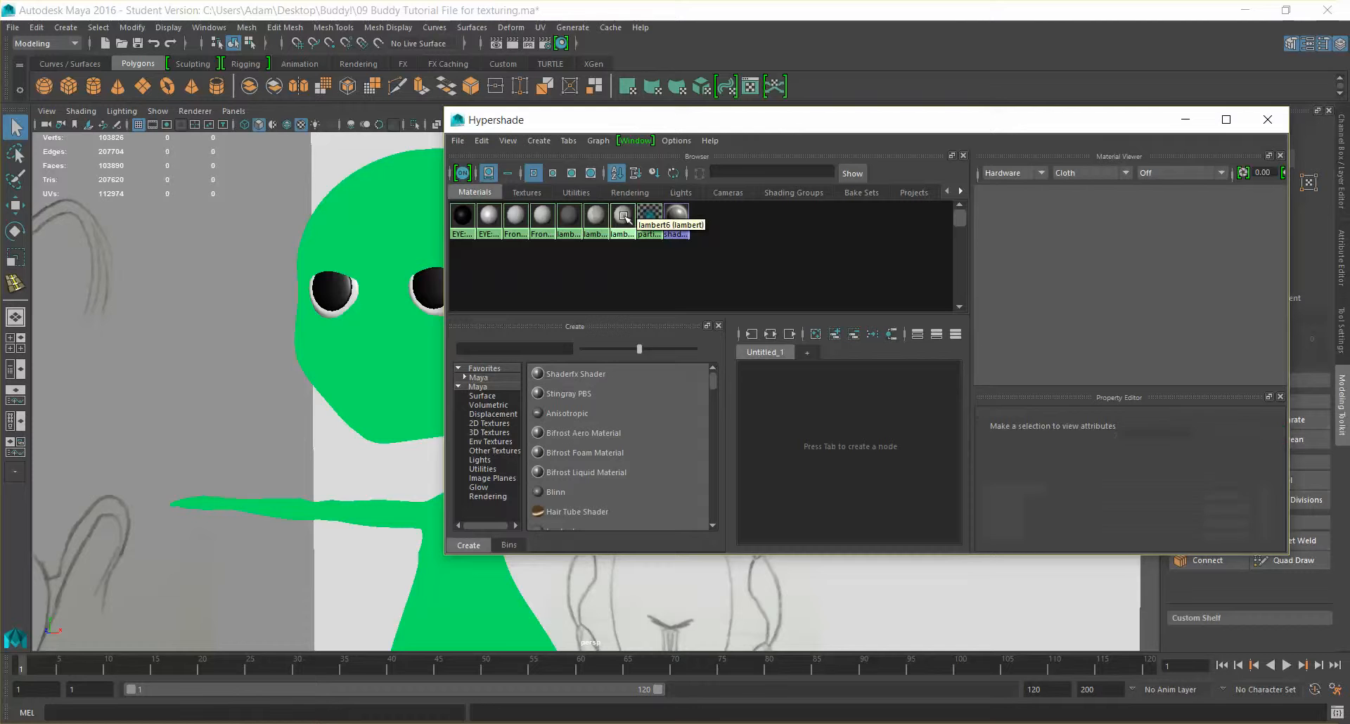
{"action": "key", "text": "ctrl+z"}
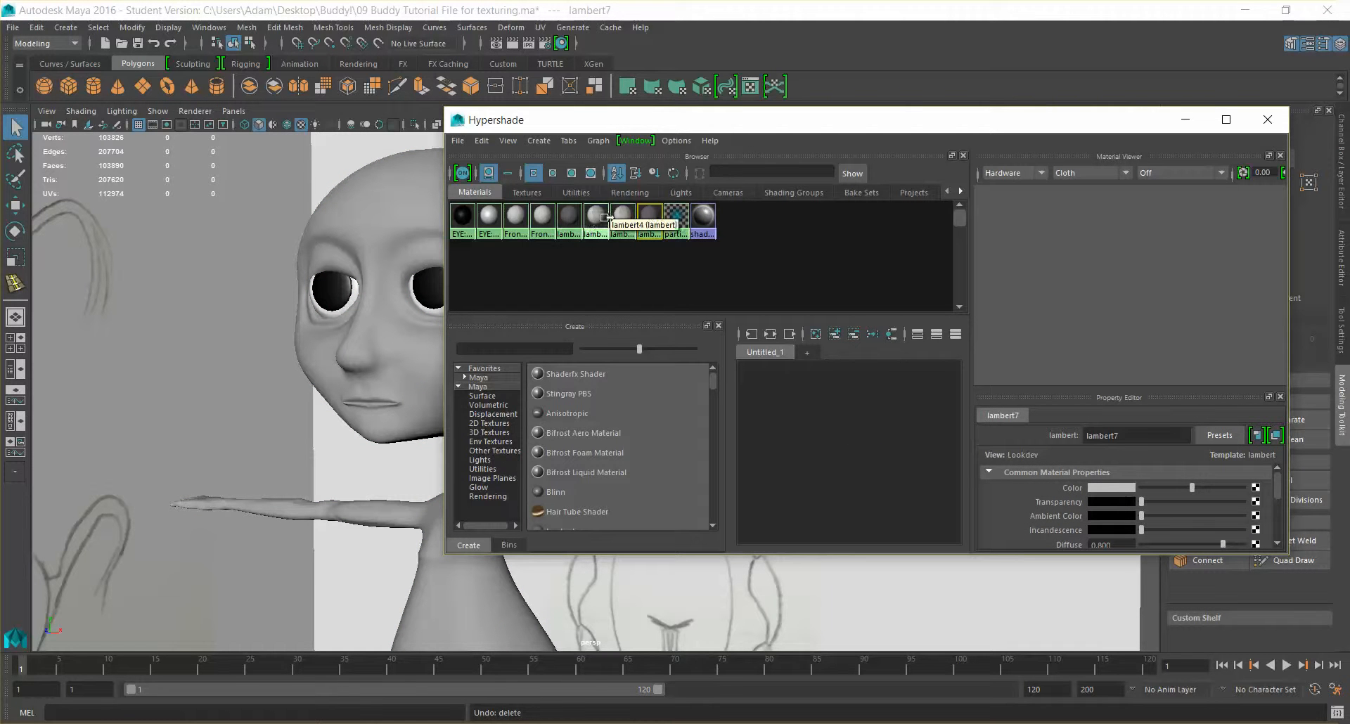
Delete the surplus front-view material, and undo the deletion of Front_View1.
{"action": "left_click", "coordinate": [516, 218]}
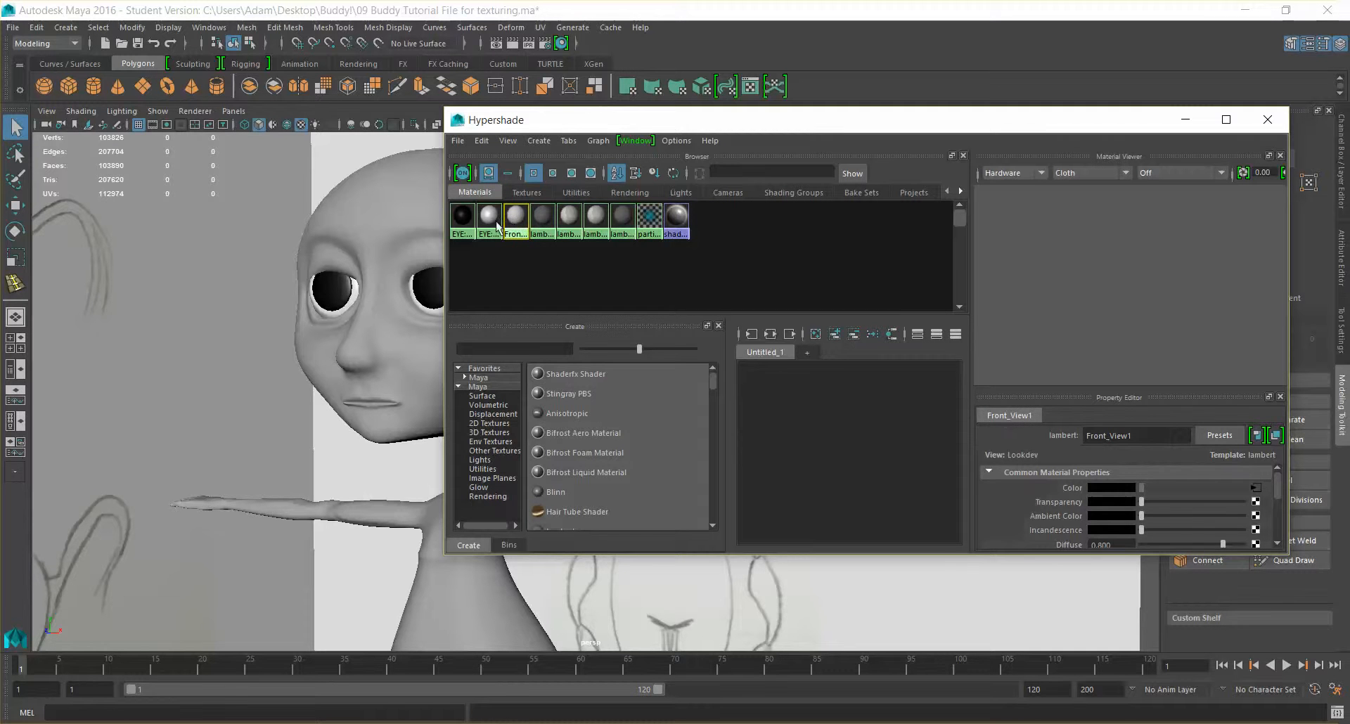
{"action": "key", "text": "Delete"}
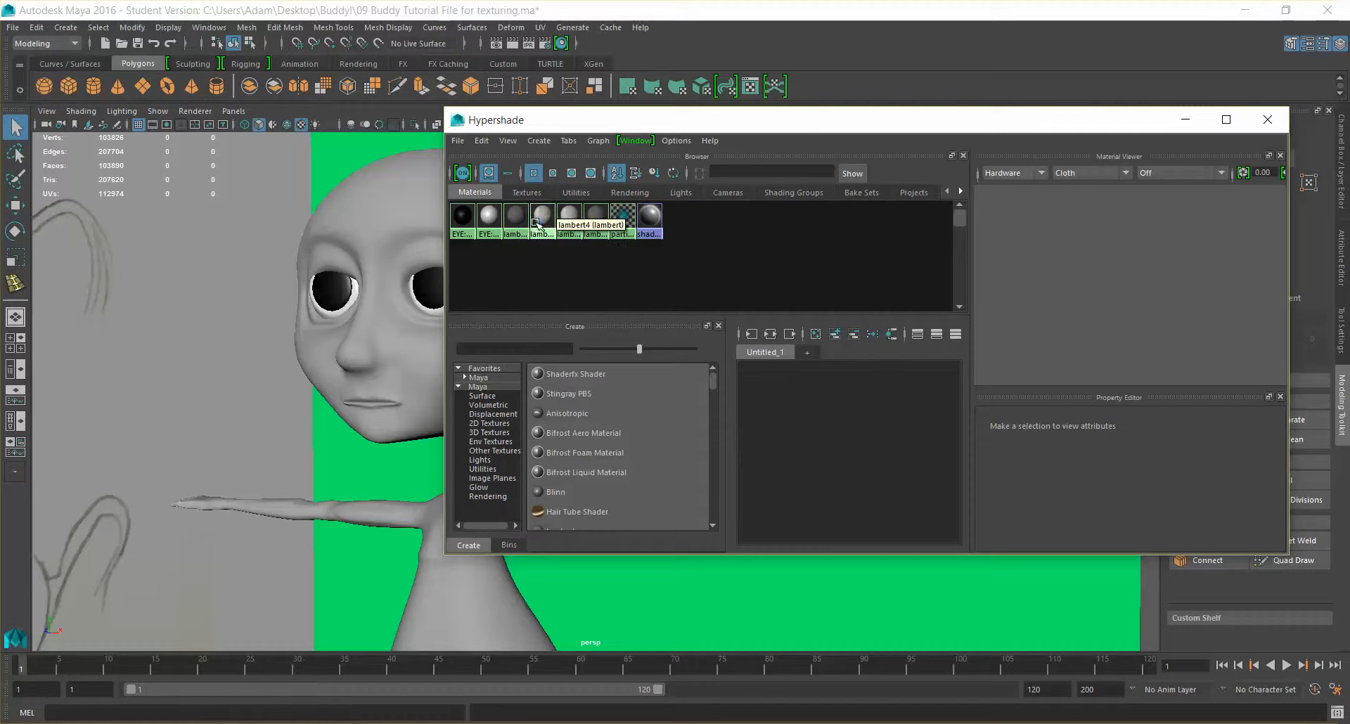
{"action": "key", "text": "ctrl+z"}
Try deleting the lambert6 material and undo the deletion.
{"action": "left_click", "coordinate": [596, 217]}
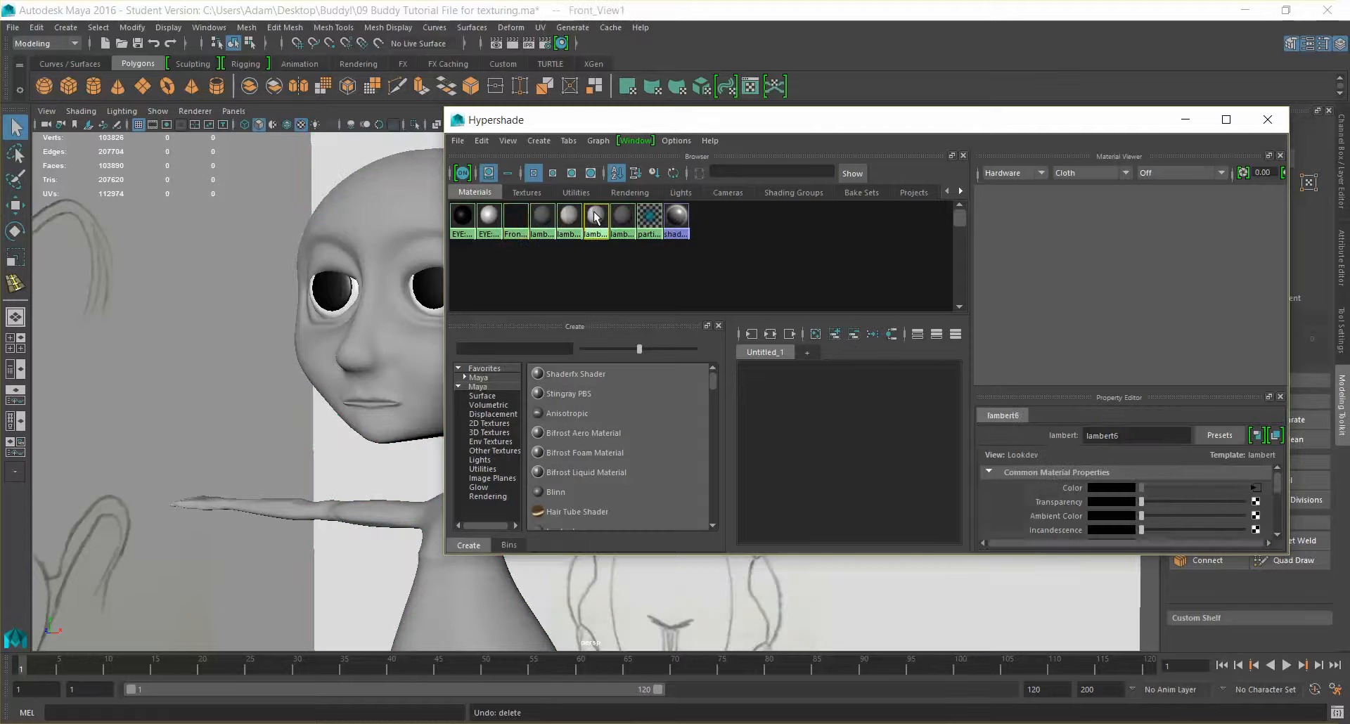
{"action": "key", "text": "Delete"}
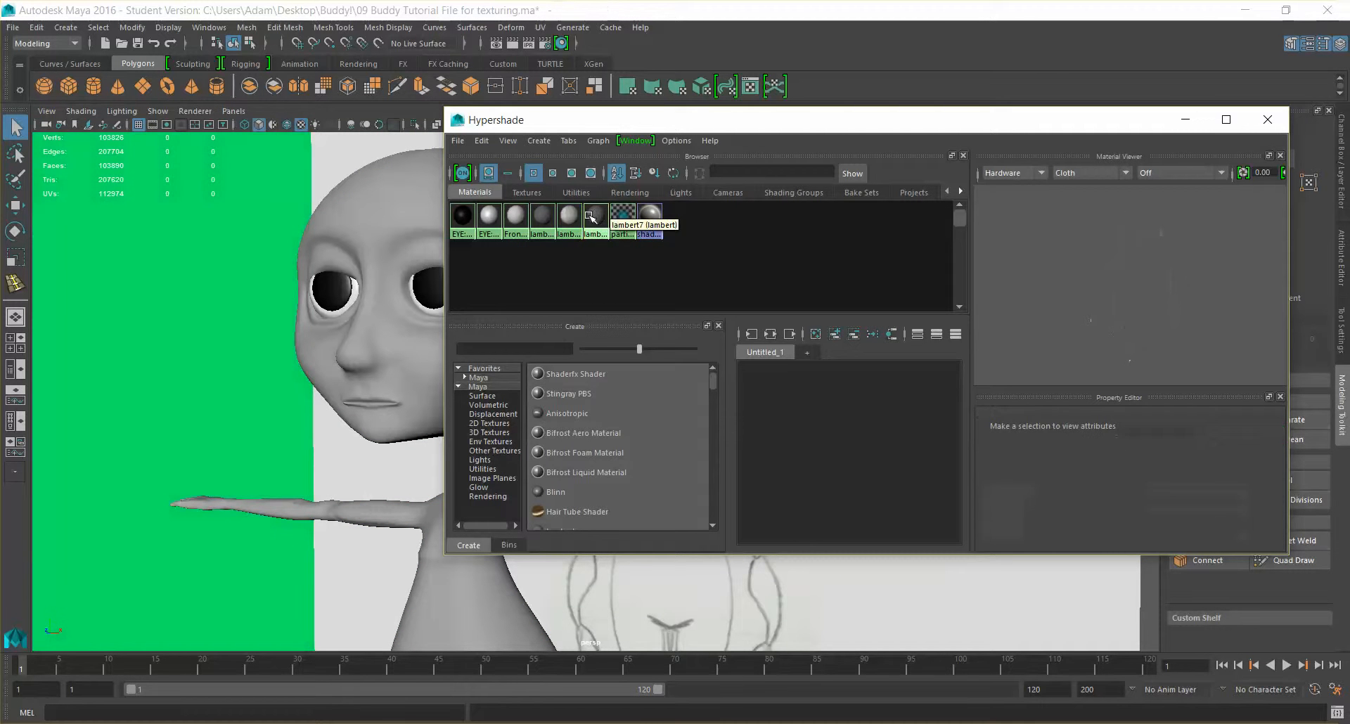
{"action": "key", "text": "ctrl+z"}
Delete the unused lambert4 material, and try deleting lambert7 again before undoing that deletion.
{"action": "left_click", "coordinate": [569, 216]}
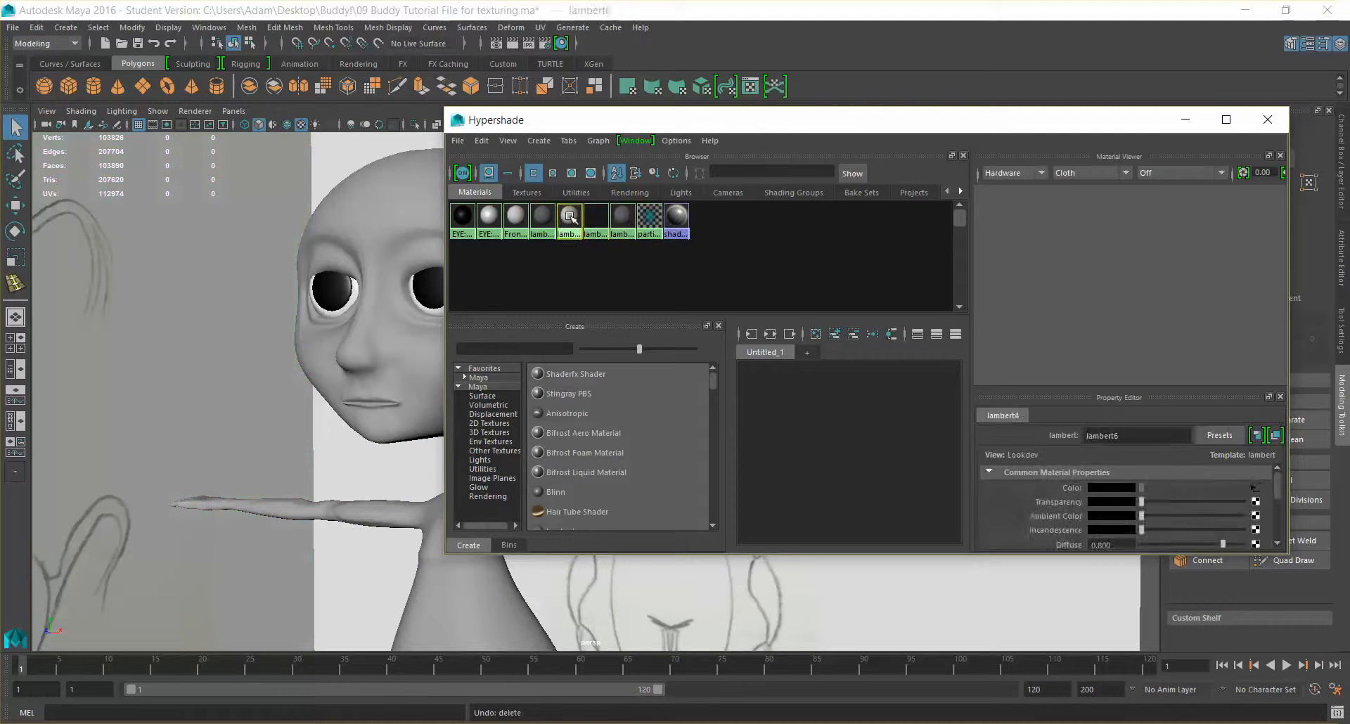
{"action": "key", "text": "Delete"}
{"action": "left_click", "coordinate": [597, 218]}
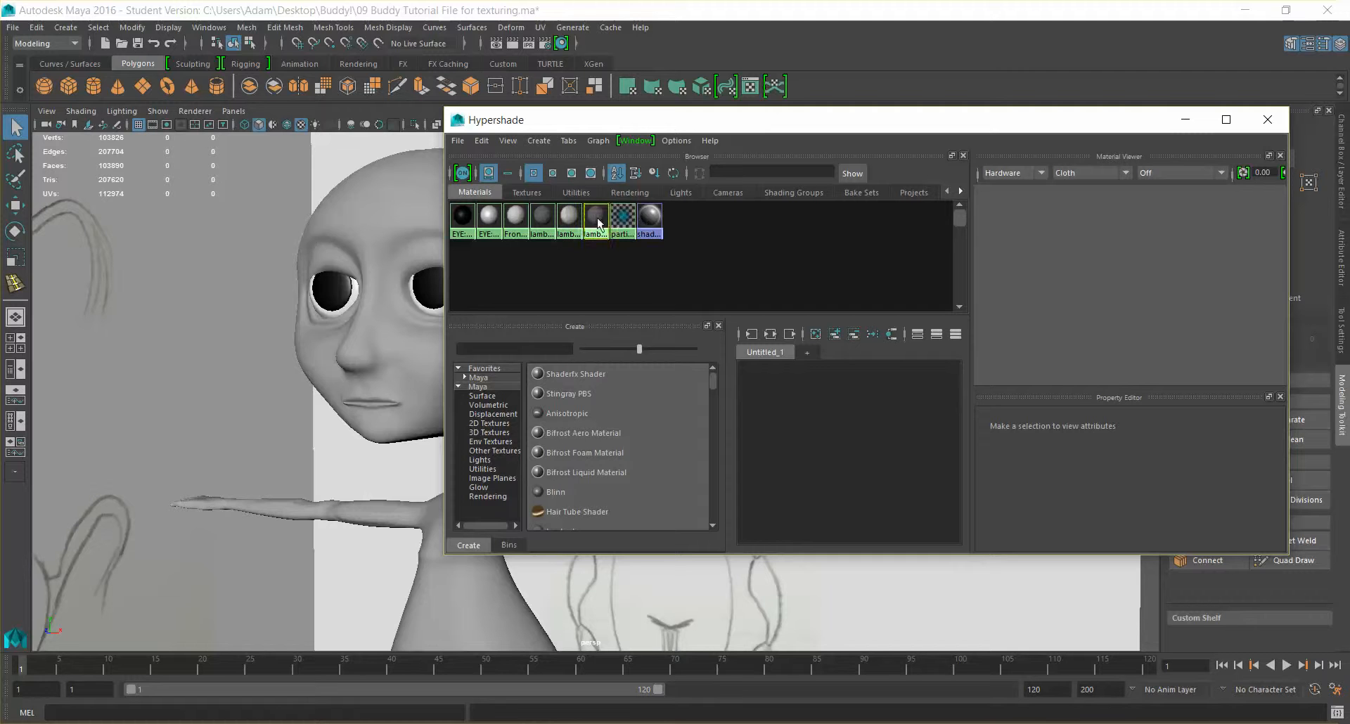
{"action": "key", "text": "Delete"}
{"action": "key", "text": "ctrl+z"}
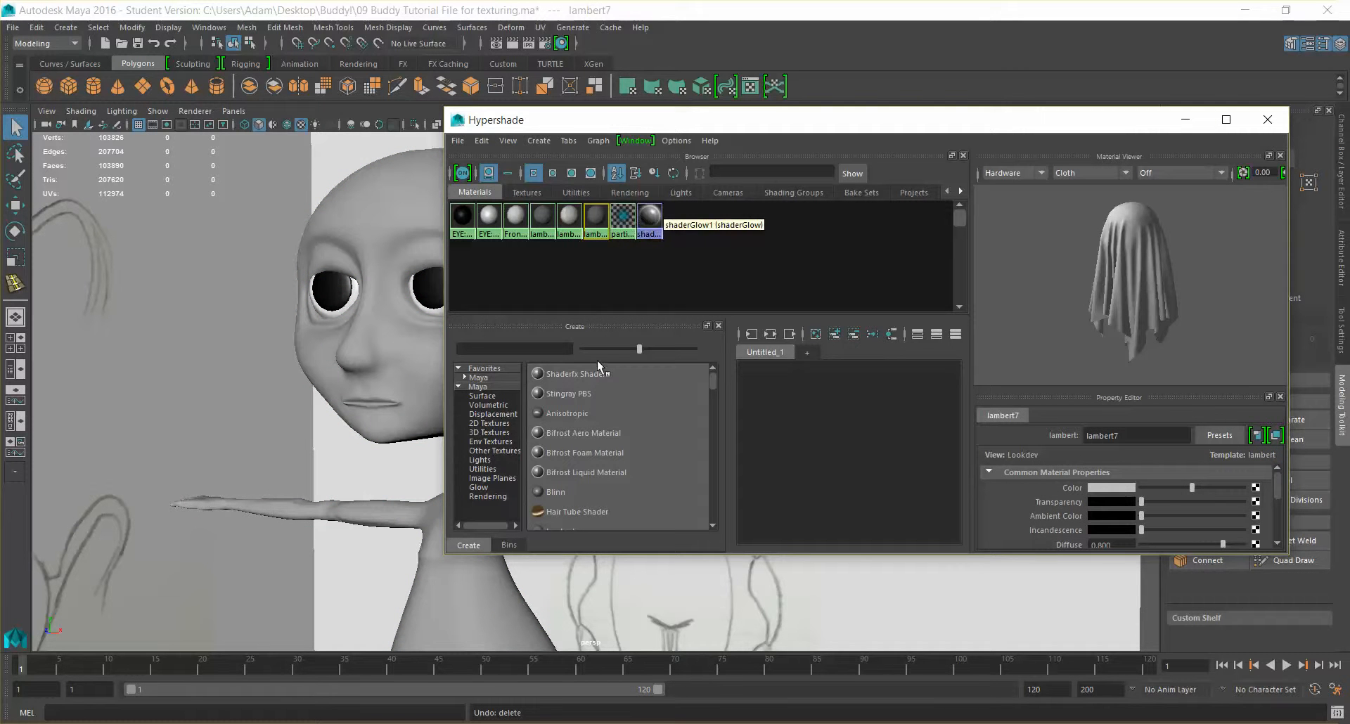
Enlarge the Hypershade to full screen and look through the available shader, texture and utility node types.
{"action": "left_click_drag", "start_coordinate": [774, 122], "coordinate": [581, 90]}
{"action": "double_click", "coordinate": [581, 90]}
{"action": "scroll", "coordinate": [196, 394], "scroll_direction": "down", "scroll_amount": 1}
{"action": "scroll", "coordinate": [179, 423], "scroll_direction": "down", "scroll_amount": 15}
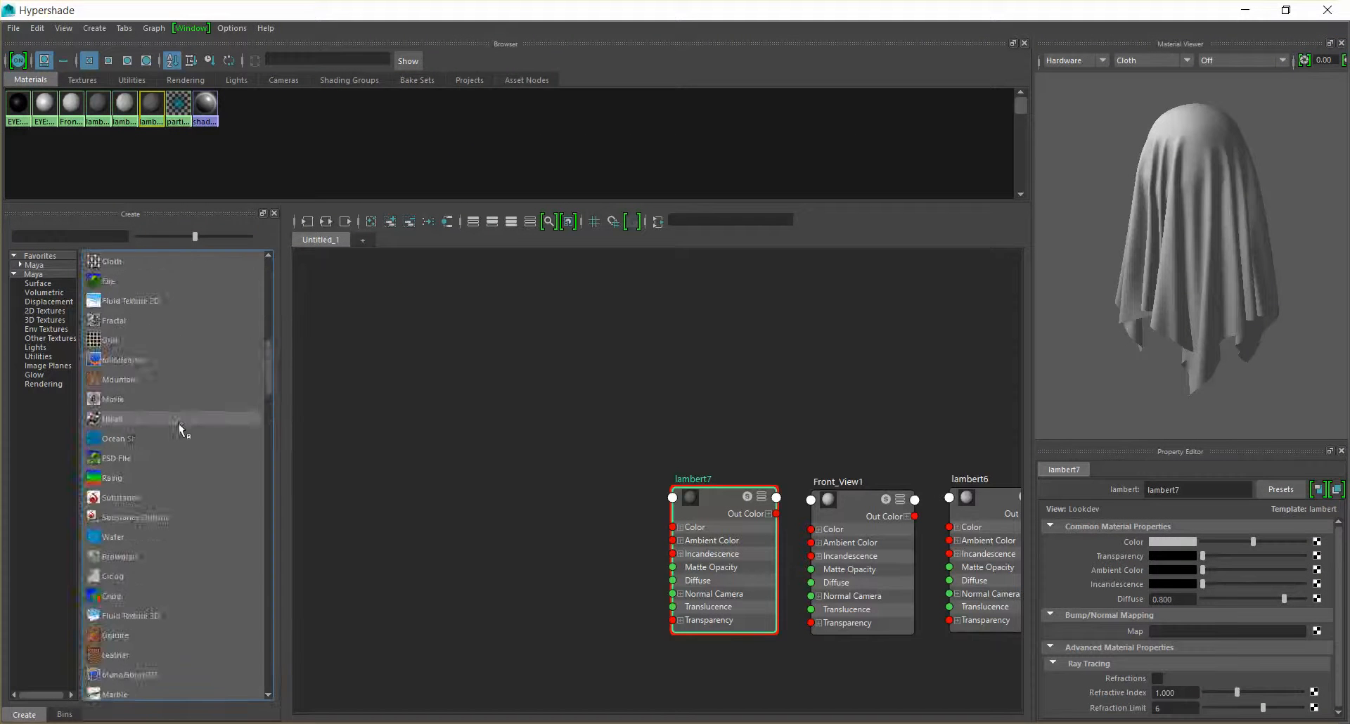
{"action": "scroll", "coordinate": [179, 437], "scroll_direction": "up", "scroll_amount": 5}
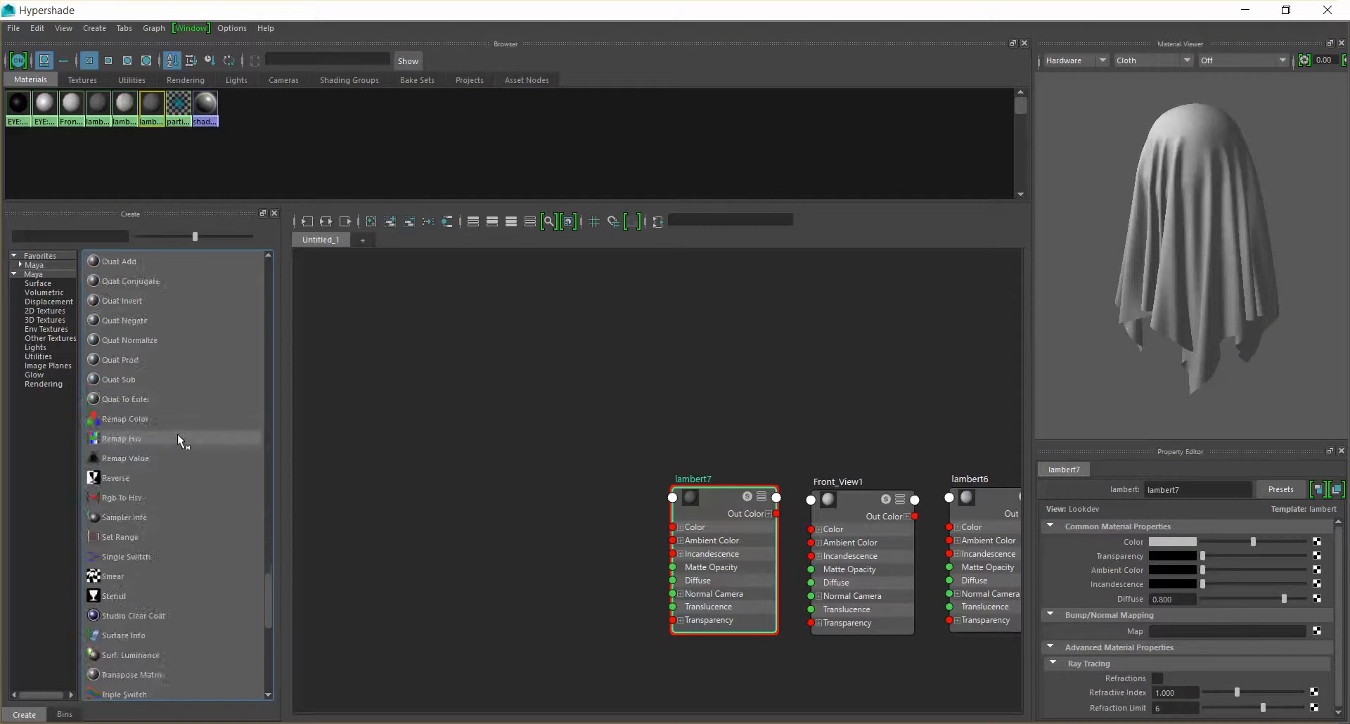
{"action": "scroll", "coordinate": [177, 433], "scroll_direction": "up", "scroll_amount": 15}
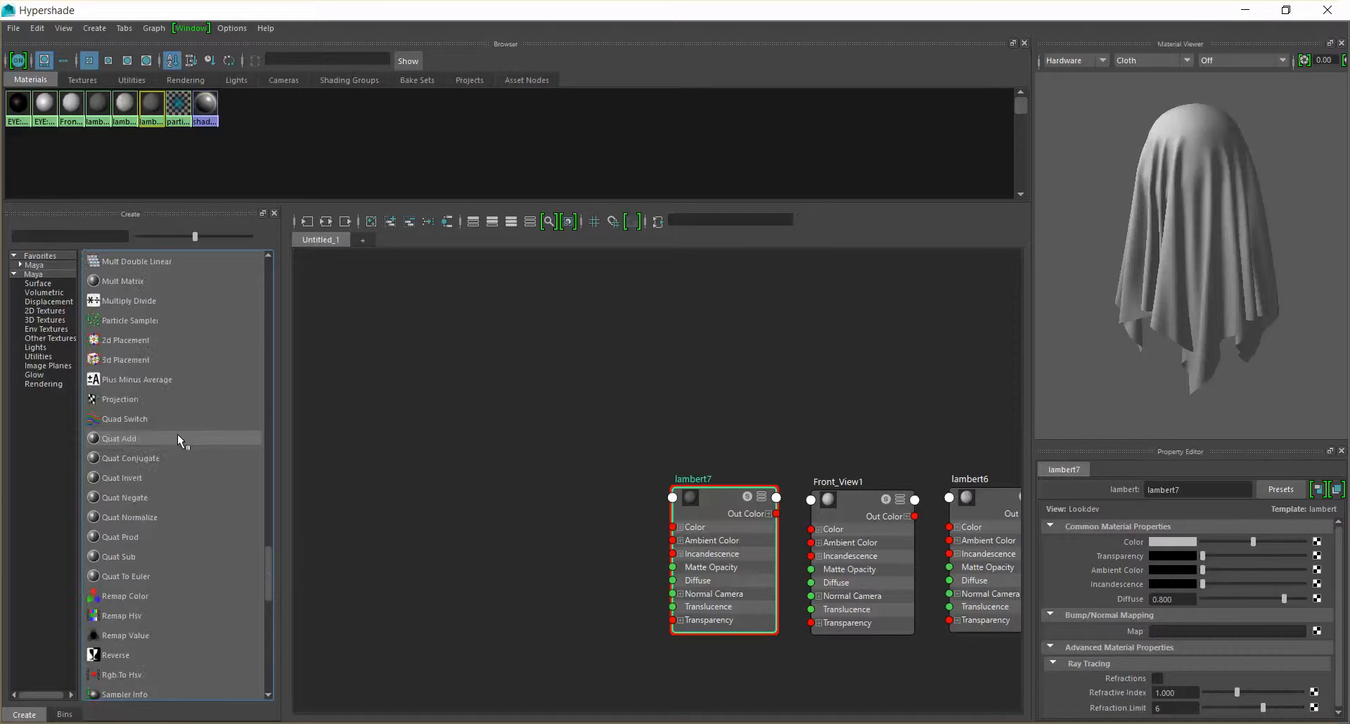
{"action": "scroll", "coordinate": [176, 386], "scroll_direction": "up", "scroll_amount": 5}
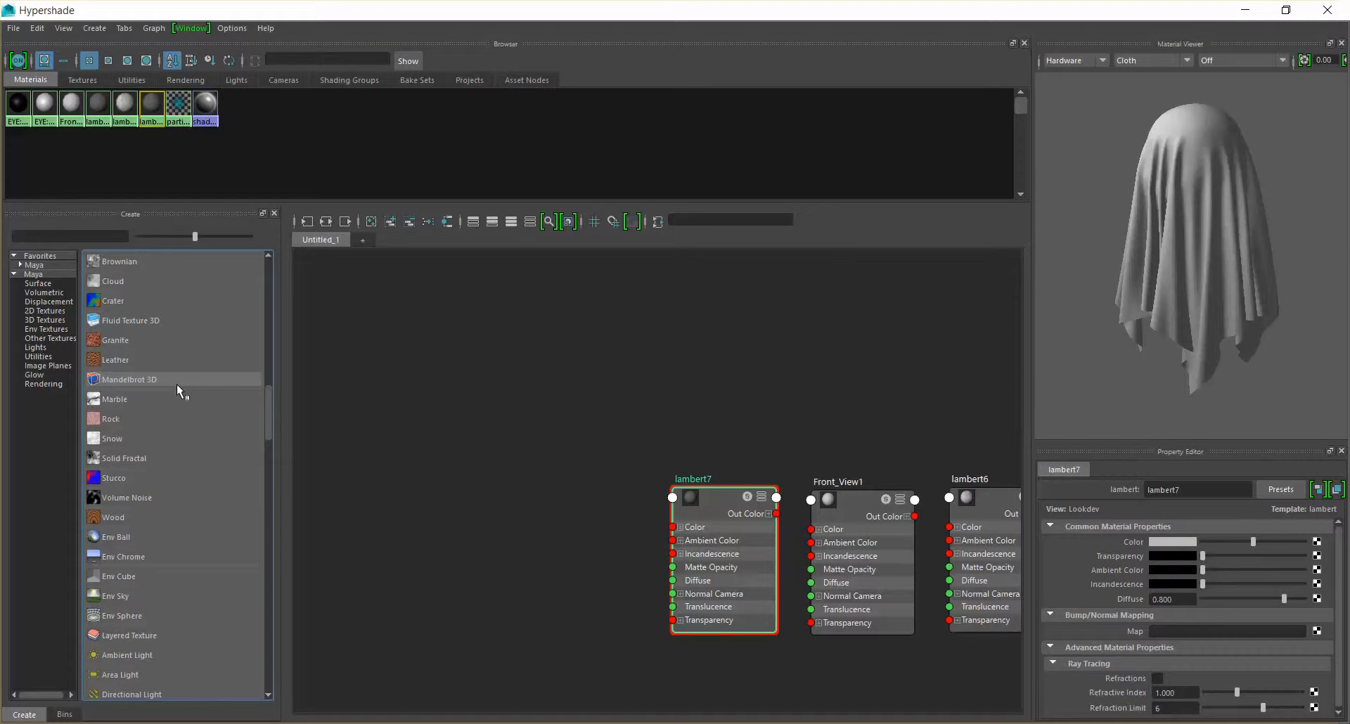
{"action": "scroll", "coordinate": [163, 420], "scroll_direction": "up", "scroll_amount": 13}
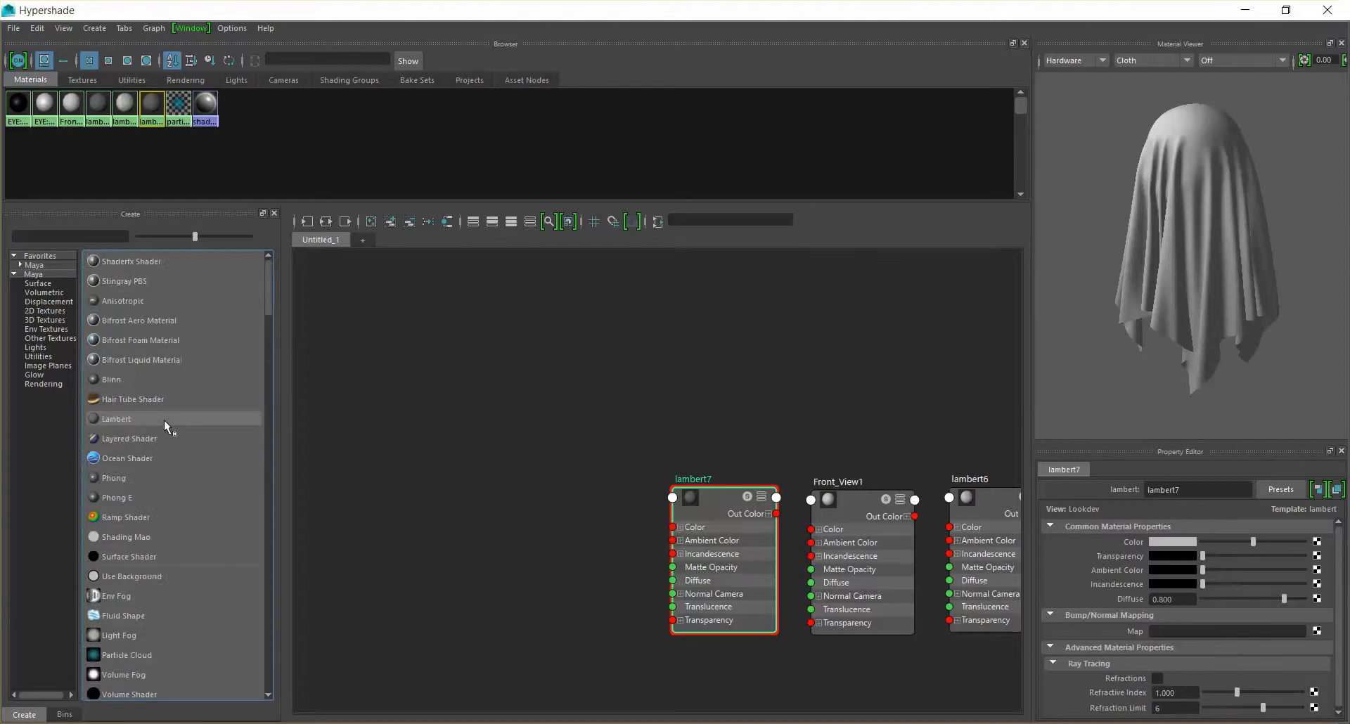
Create a Blinn material from the favorite Maya shaders, and place it and its shading group side by side clear of the other nodes.
{"action": "left_click", "coordinate": [34, 265]}
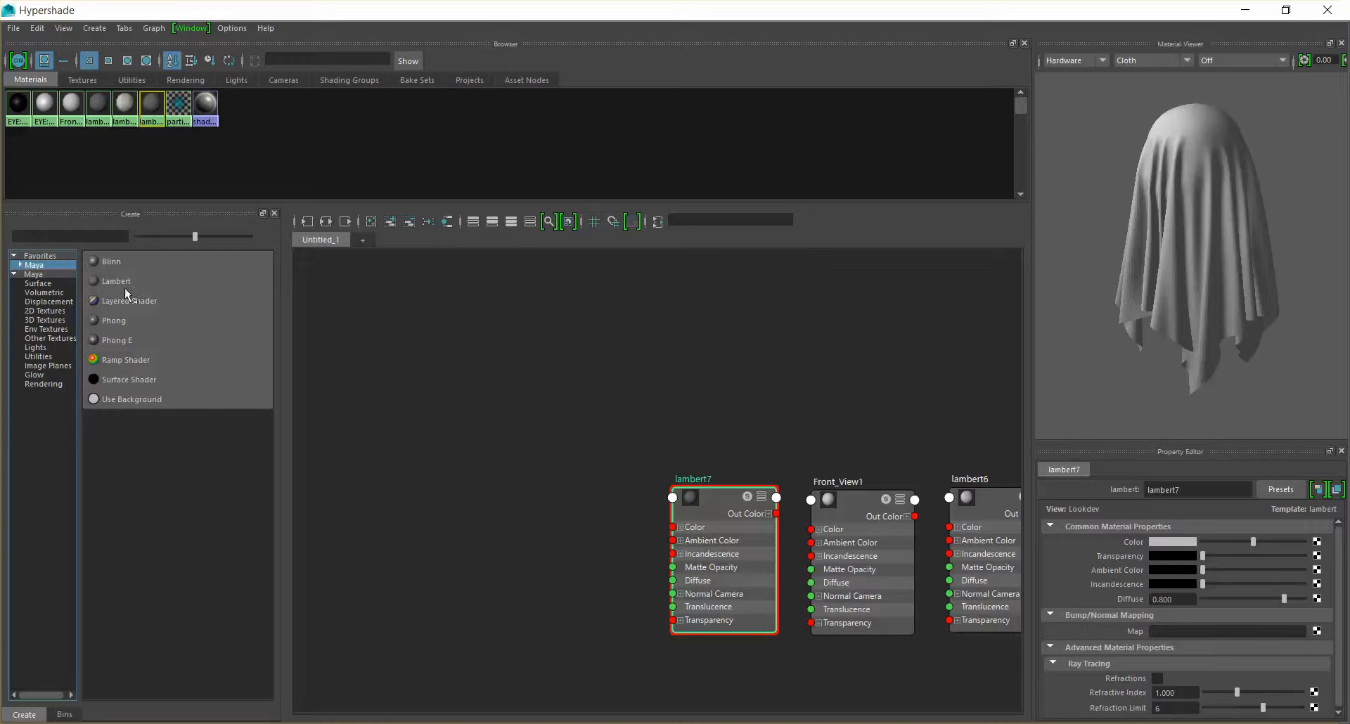
{"action": "left_click", "coordinate": [126, 264]}
{"action": "mouse_move", "coordinate": [739, 502]}
{"action": "left_mouse_down"}
{"action": "mouse_move", "coordinate": [620, 522]}
{"action": "mouse_move", "coordinate": [507, 457]}
{"action": "mouse_move", "coordinate": [496, 382]}
{"action": "left_mouse_up"}
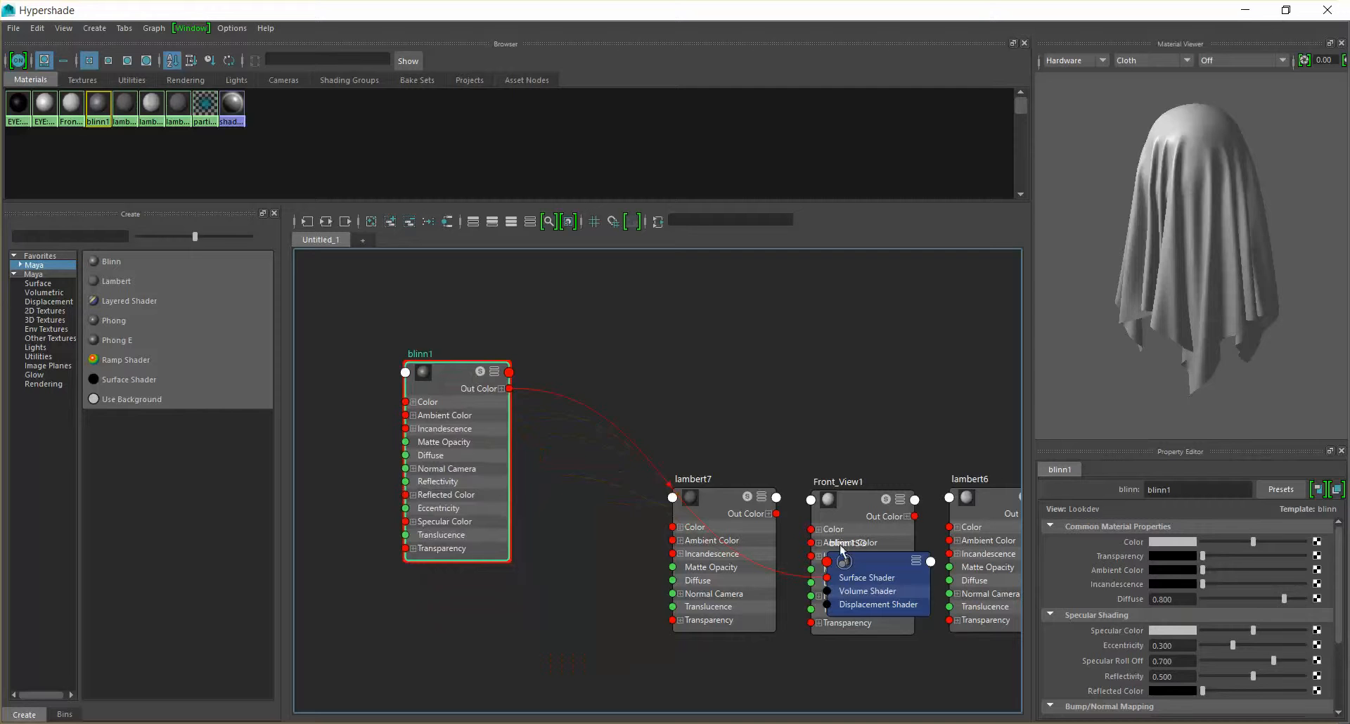
{"action": "mouse_move", "coordinate": [829, 571]}
{"action": "left_mouse_down"}
{"action": "mouse_move", "coordinate": [710, 352]}
{"action": "mouse_move", "coordinate": [633, 362]}
{"action": "mouse_move", "coordinate": [566, 330]}
{"action": "left_mouse_up"}
{"action": "left_click", "coordinate": [438, 378]}
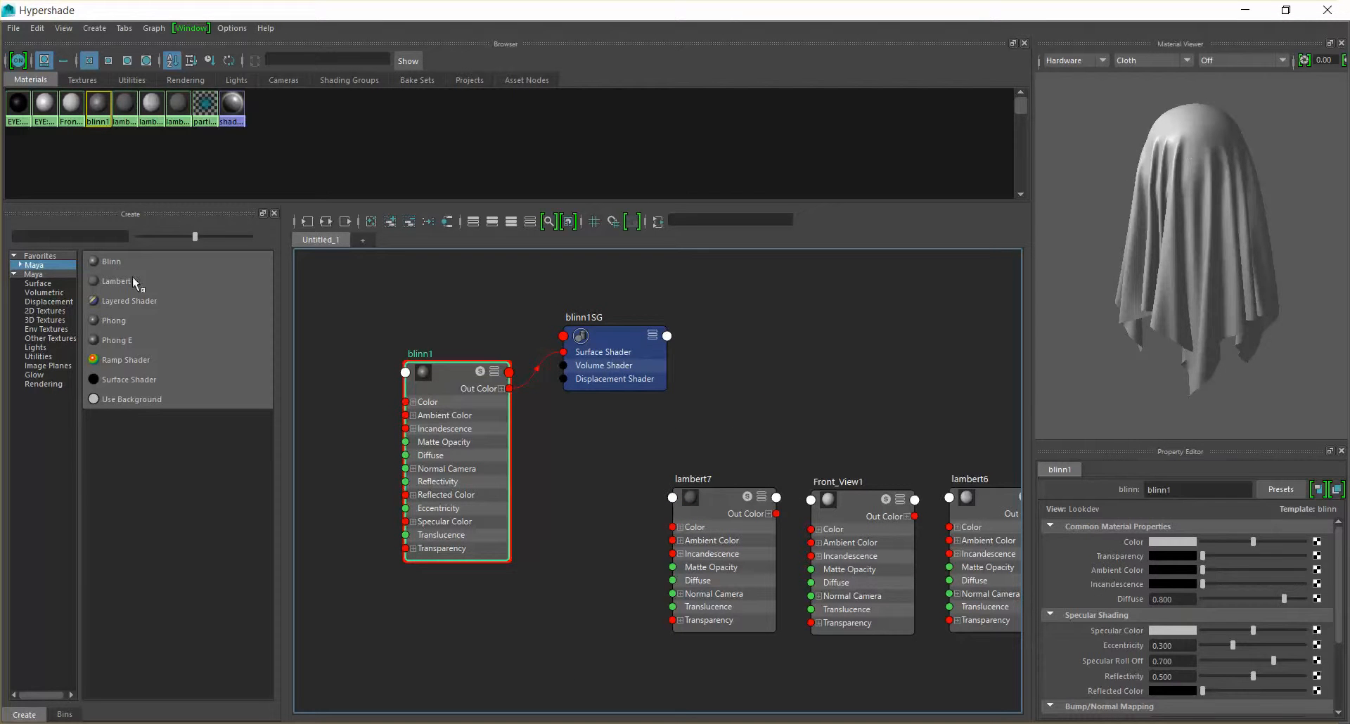
Move the lambert7, Front_View1 and lambert6 nodes together far below the Blinn network in the work area.
{"action": "scroll", "coordinate": [661, 461], "scroll_direction": "down", "scroll_amount": 5}
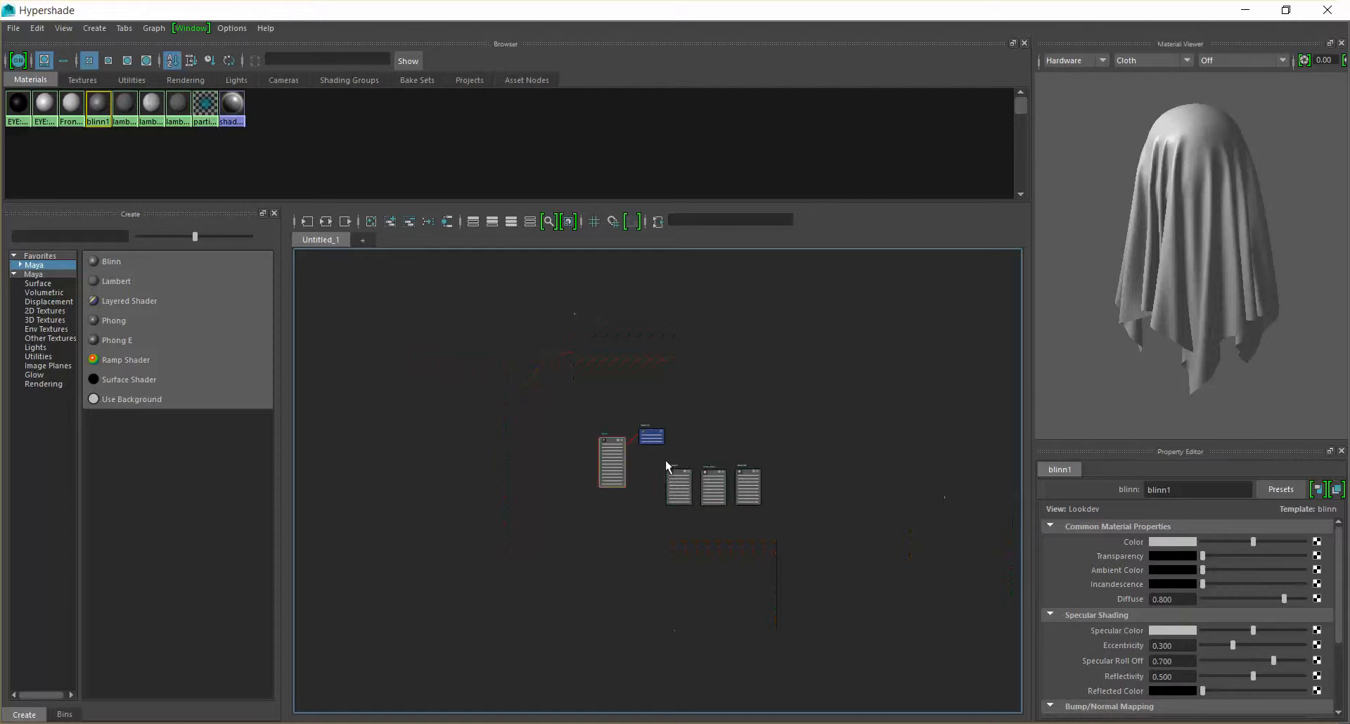
{"action": "left_click_drag", "start_coordinate": [801, 480], "coordinate": [702, 570]}
{"action": "left_click_drag", "start_coordinate": [677, 631], "coordinate": [654, 715]}
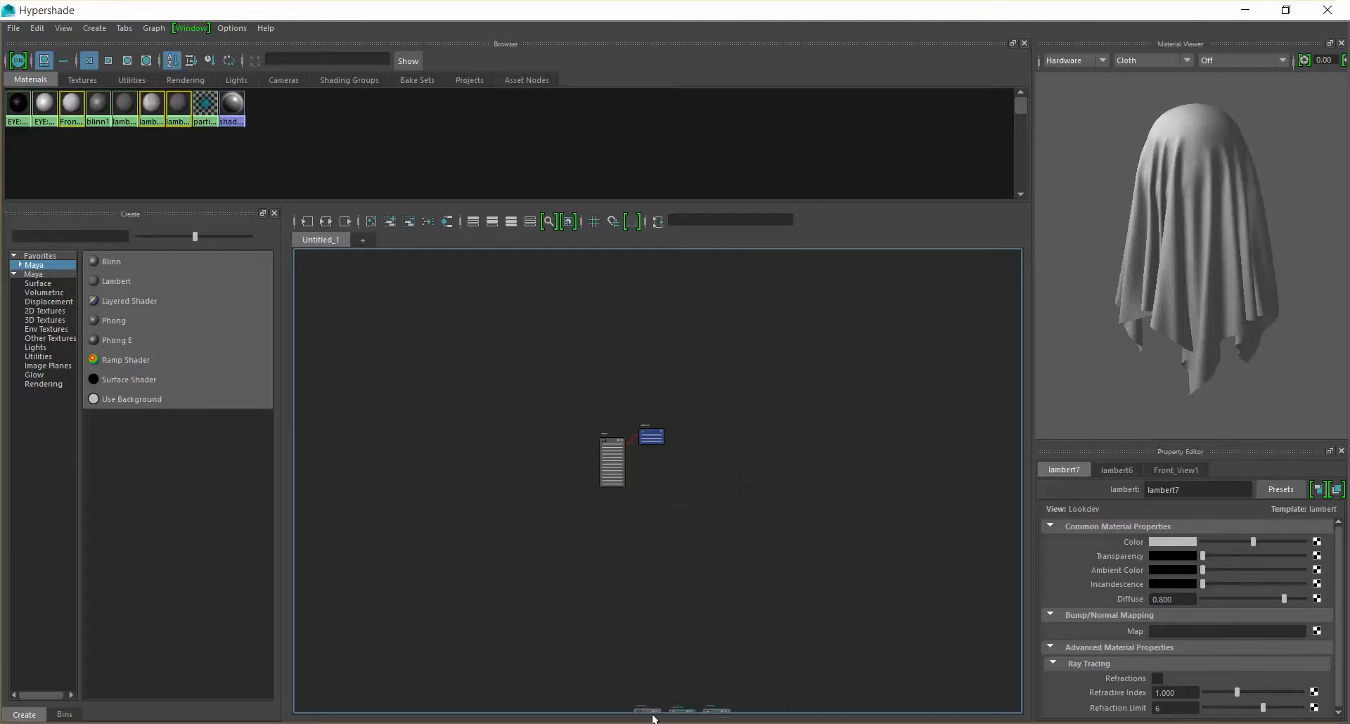
{"action": "scroll", "coordinate": [691, 550], "scroll_direction": "up", "scroll_amount": 6}
{"action": "scroll", "coordinate": [691, 550], "scroll_direction": "down", "scroll_amount": 4}
{"action": "middle_click_drag", "start_coordinate": [697, 504], "coordinate": [697, 554], "text": "alt"}
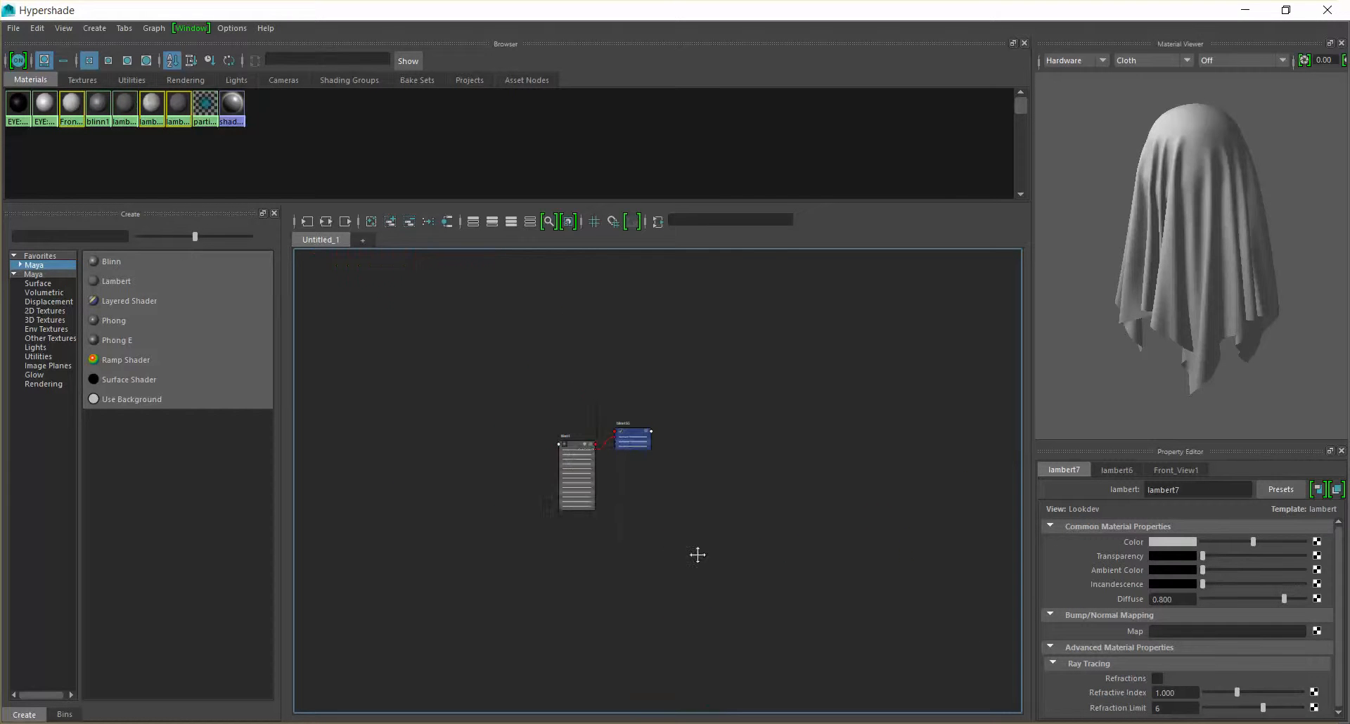
Create a Lambert material and place it with its shading group above the Blinn network in the work area.
{"action": "left_click", "coordinate": [121, 281]}
{"action": "left_click_drag", "start_coordinate": [750, 496], "coordinate": [662, 533]}
{"action": "left_click_drag", "start_coordinate": [676, 524], "coordinate": [560, 360]}
{"action": "scroll", "coordinate": [559, 359], "scroll_direction": "up", "scroll_amount": 7}
{"action": "scroll", "coordinate": [560, 360], "scroll_direction": "up", "scroll_amount": 5}
{"action": "middle_click_drag", "start_coordinate": [561, 355], "coordinate": [543, 489], "text": "alt"}
{"action": "scroll", "coordinate": [544, 487], "scroll_direction": "down", "scroll_amount": 2}
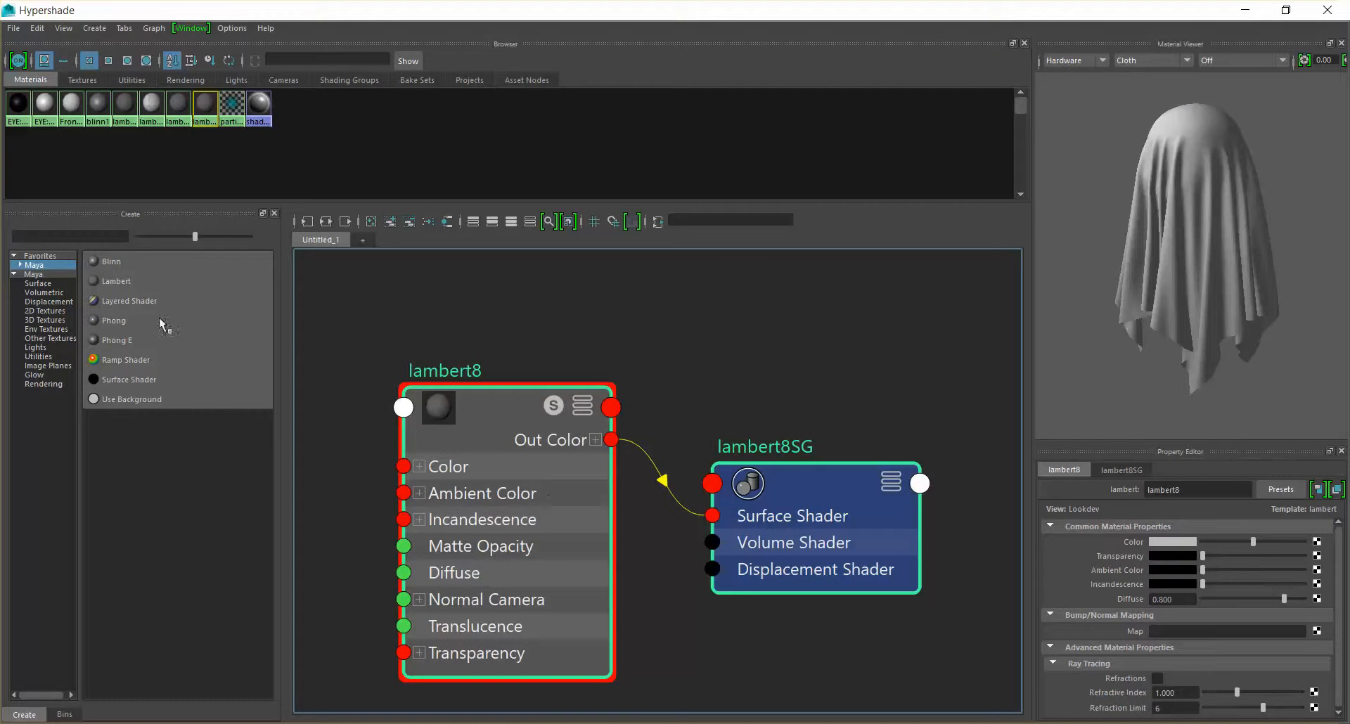
{"action": "scroll", "coordinate": [552, 441], "scroll_direction": "down", "scroll_amount": 4}
{"action": "middle_click_drag", "start_coordinate": [551, 442], "coordinate": [343, 360], "text": "alt"}
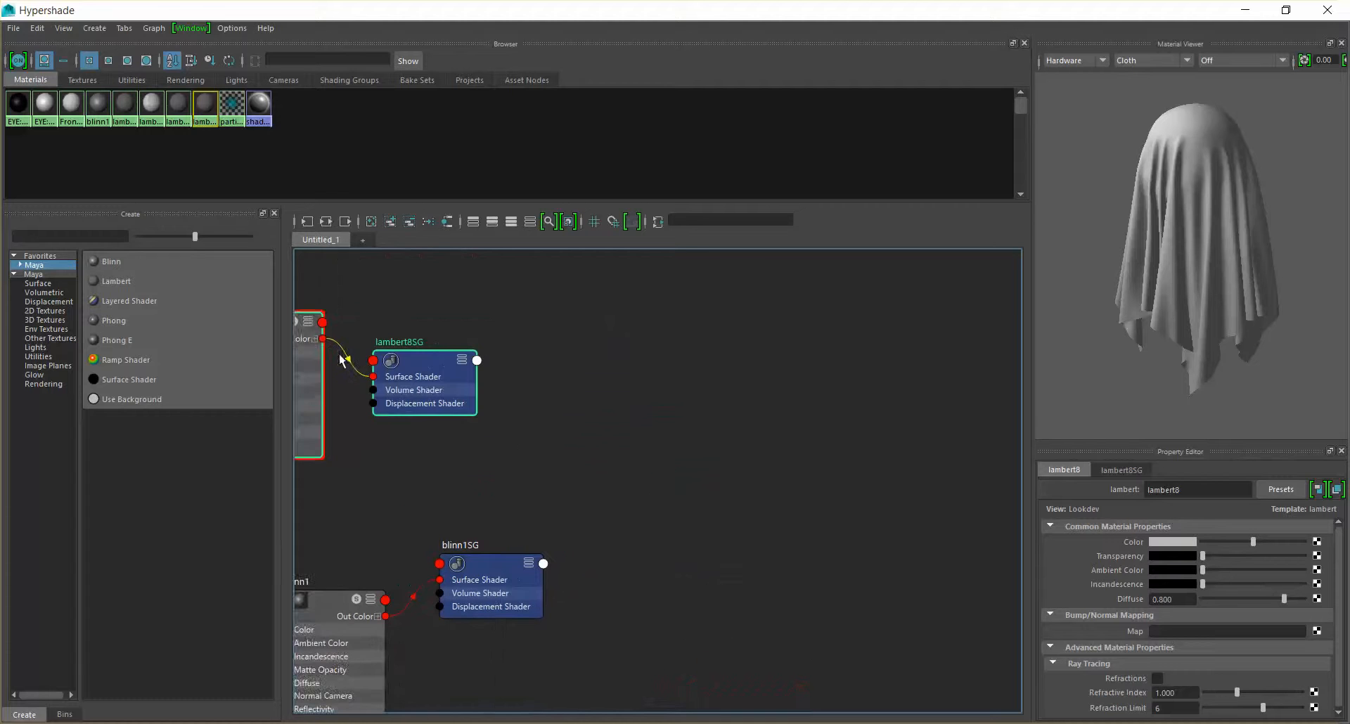
Create a Phong material and move it together with its shading group to a clear spot beside the Blinn network.
{"action": "left_click", "coordinate": [128, 321]}
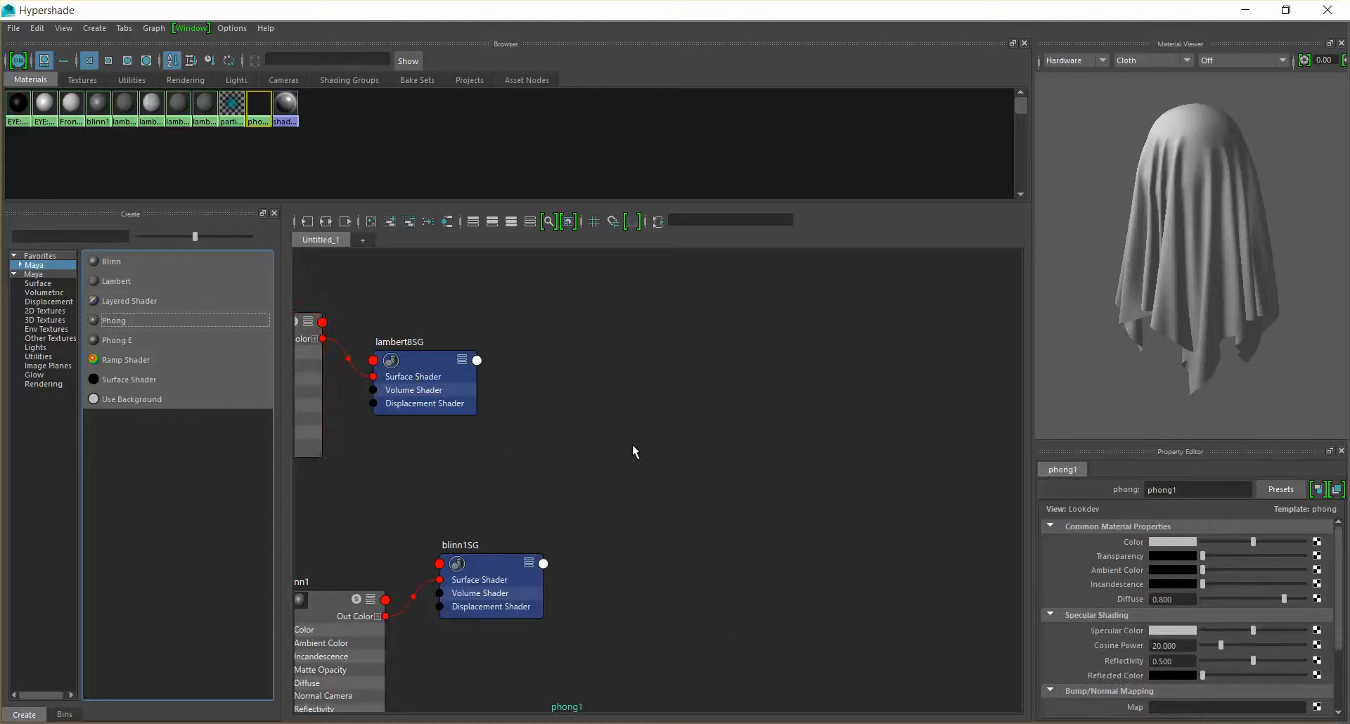
{"action": "scroll", "coordinate": [605, 640], "scroll_direction": "down", "scroll_amount": 6}
{"action": "scroll", "coordinate": [654, 598], "scroll_direction": "up", "scroll_amount": 2}
{"action": "scroll", "coordinate": [666, 603], "scroll_direction": "up", "scroll_amount": 8}
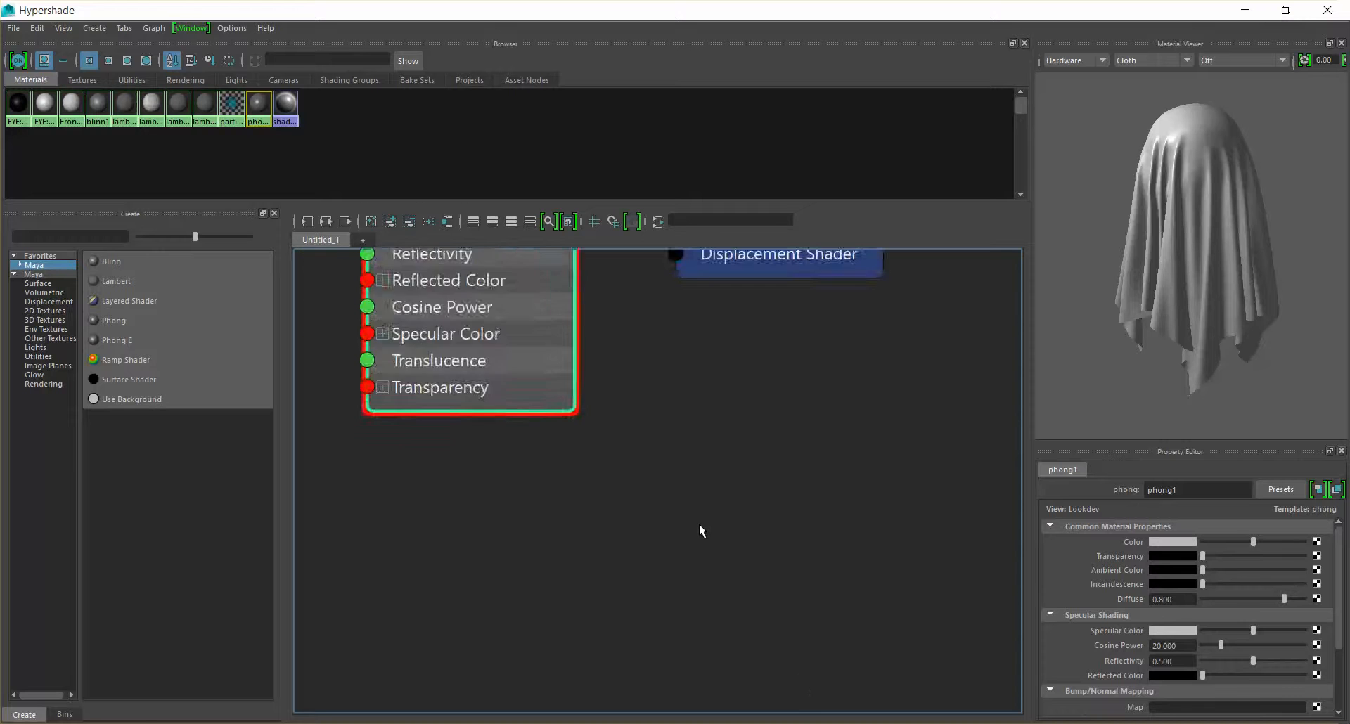
{"action": "scroll", "coordinate": [667, 481], "scroll_direction": "down", "scroll_amount": 2}
{"action": "middle_click_drag", "start_coordinate": [674, 475], "coordinate": [722, 638]}
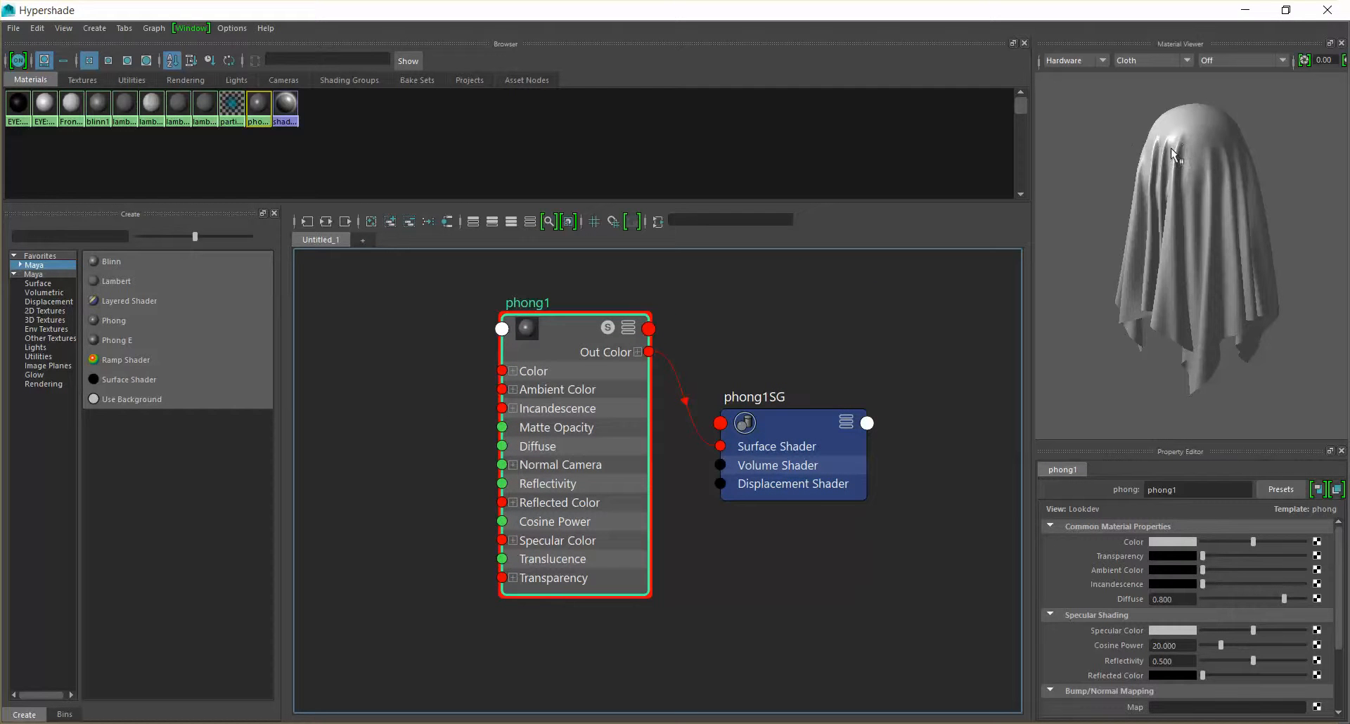
{"action": "left_click_drag", "start_coordinate": [567, 323], "coordinate": [565, 423]}
{"action": "left_click_drag", "start_coordinate": [629, 346], "coordinate": [836, 501]}
{"action": "key", "text": "a"}
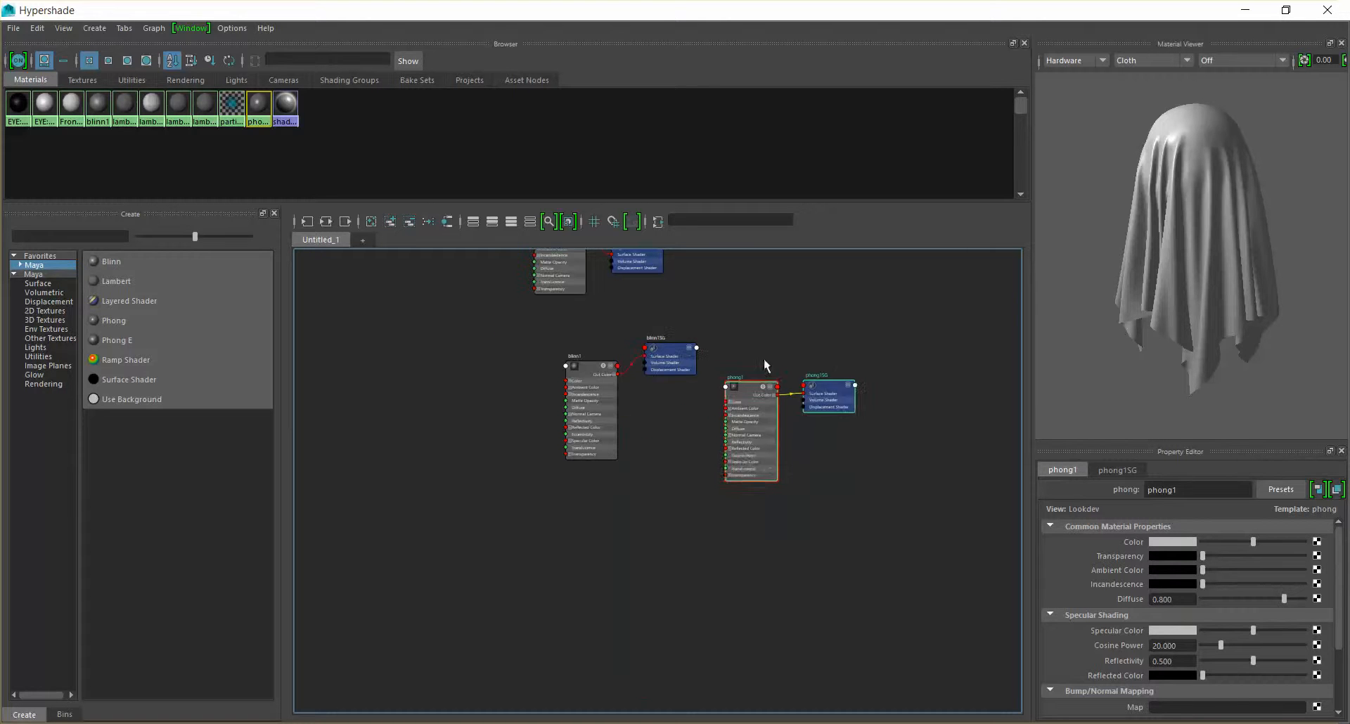
{"action": "left_click_drag", "start_coordinate": [755, 394], "coordinate": [780, 293]}
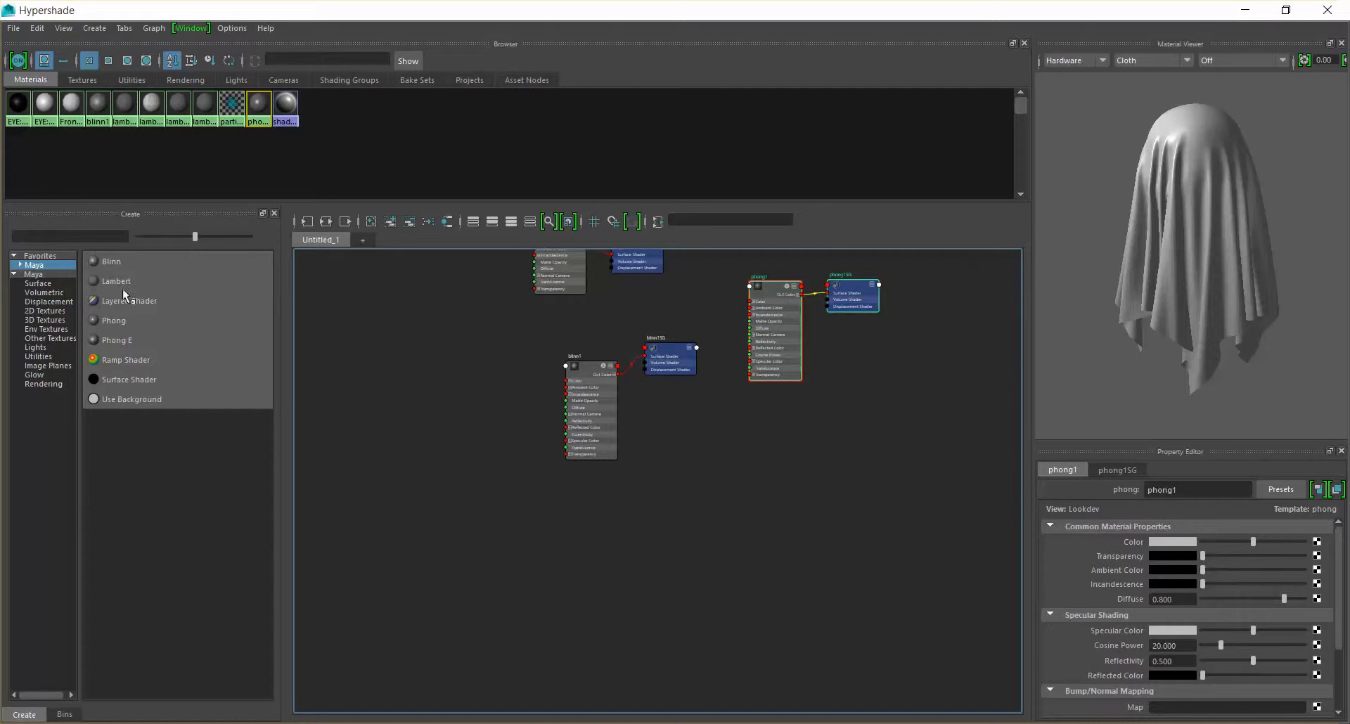
Create a Phong E material and move it with its shading group up to just below the Blinn network.
{"action": "left_click", "coordinate": [129, 341]}
{"action": "scroll", "coordinate": [732, 507], "scroll_direction": "up", "scroll_amount": 2}
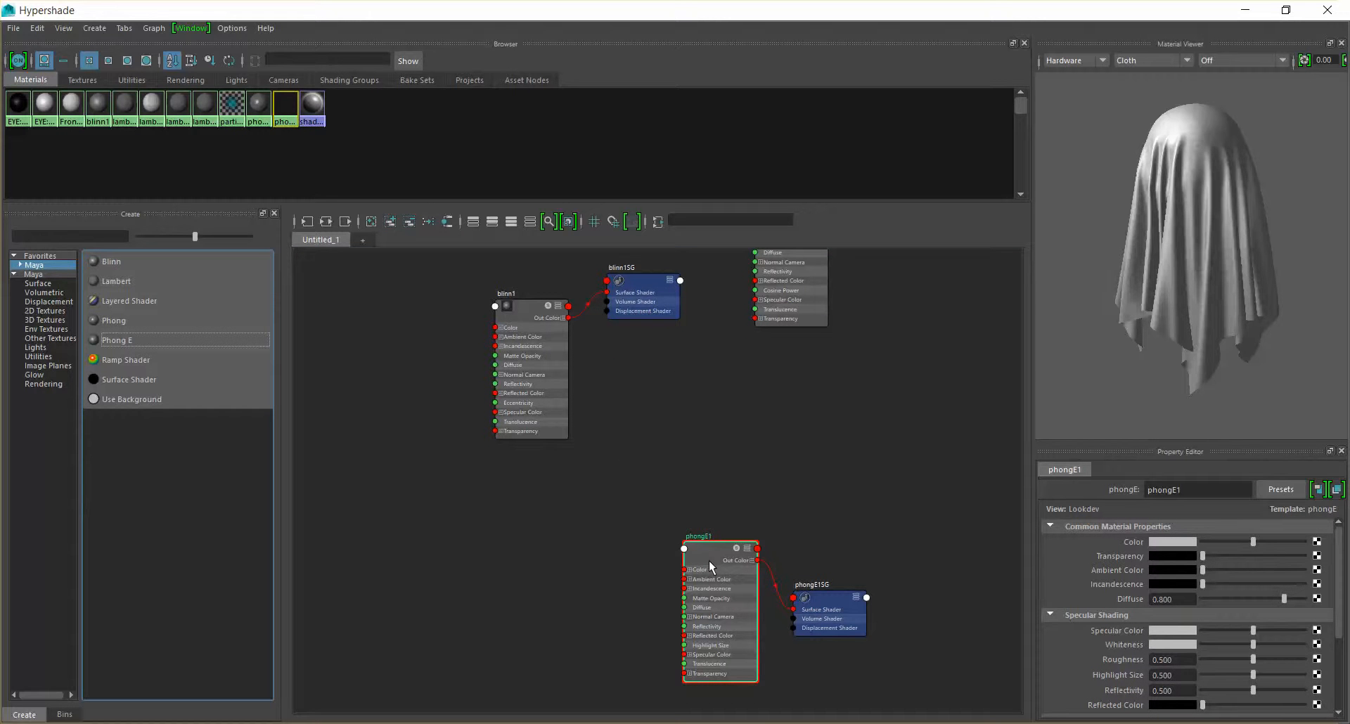
{"action": "left_click_drag", "start_coordinate": [681, 485], "coordinate": [867, 633]}
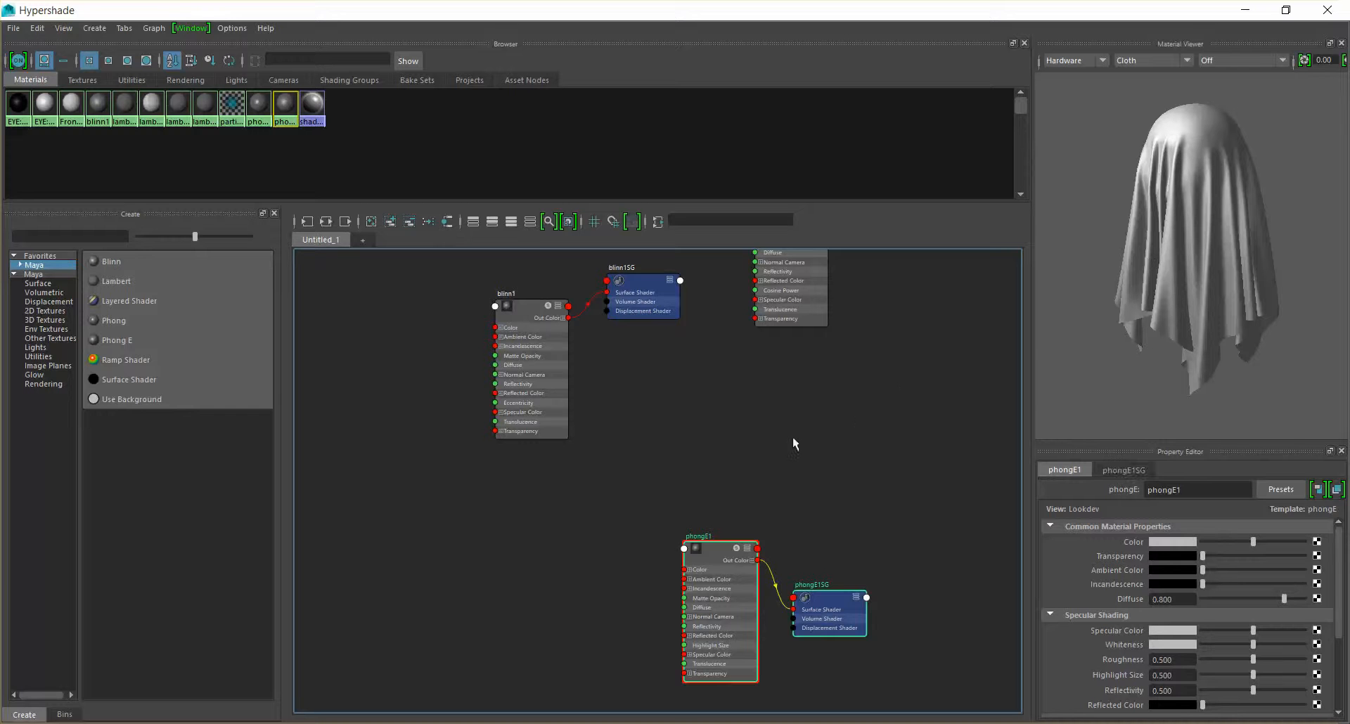
{"action": "left_click_drag", "start_coordinate": [722, 562], "coordinate": [672, 416]}
Compare the phong1 and phongE1 materials in the material viewer, and line up phongE1SG beside phongE1.
{"action": "right_click_drag", "start_coordinate": [851, 404], "coordinate": [824, 398], "text": "alt"}
{"action": "left_click", "coordinate": [785, 349]}
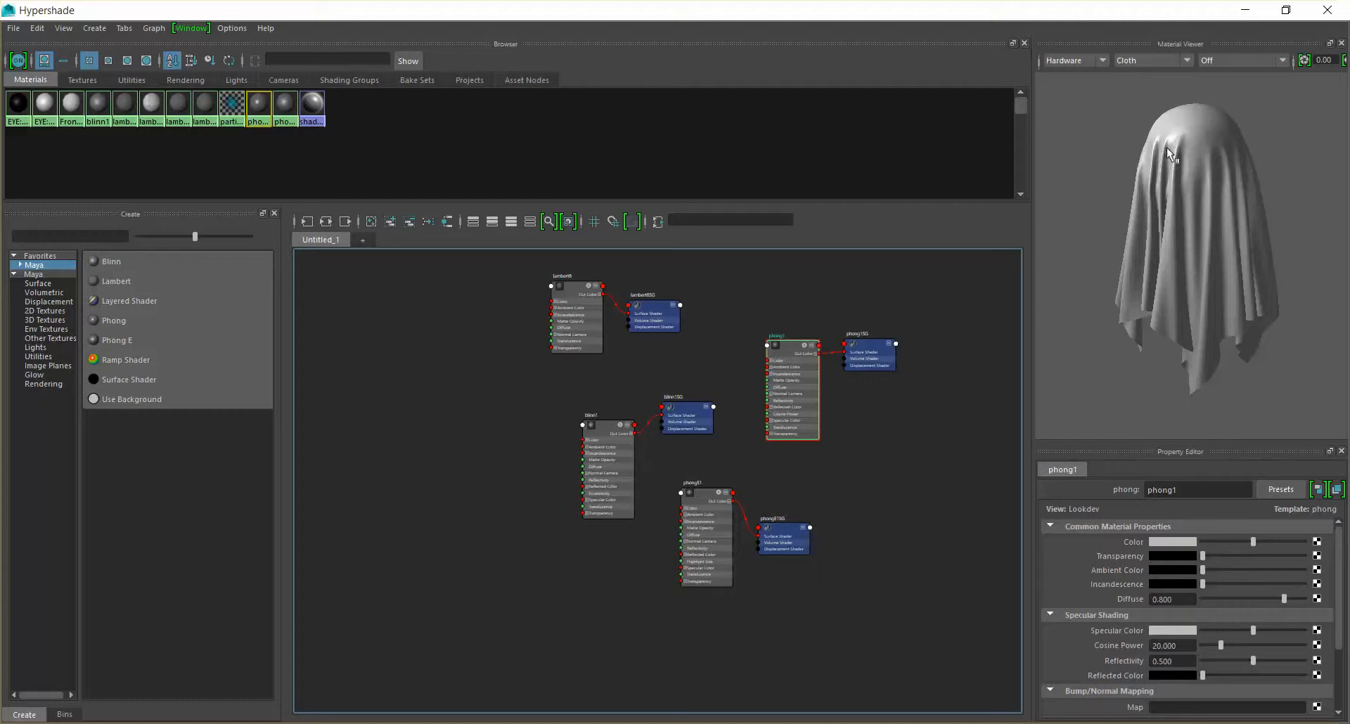
{"action": "left_click", "coordinate": [707, 500]}
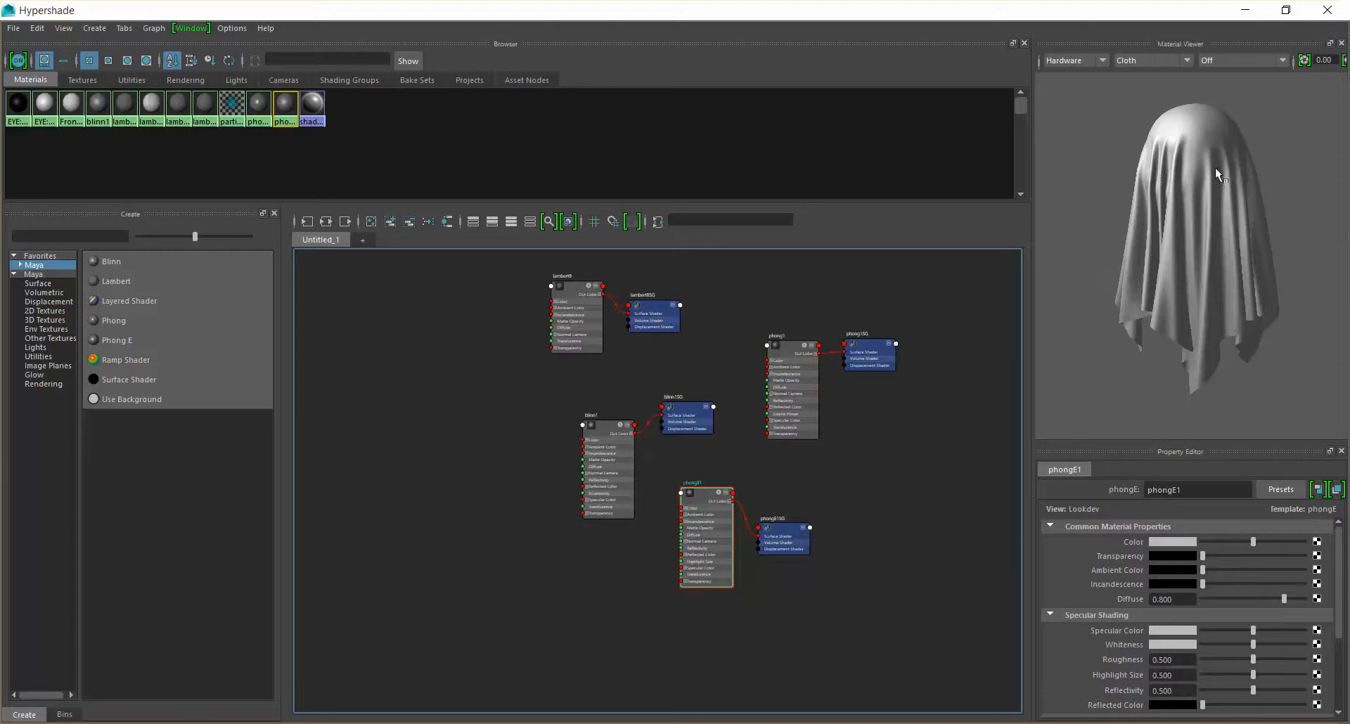
{"action": "left_click_drag", "start_coordinate": [787, 542], "coordinate": [782, 507]}
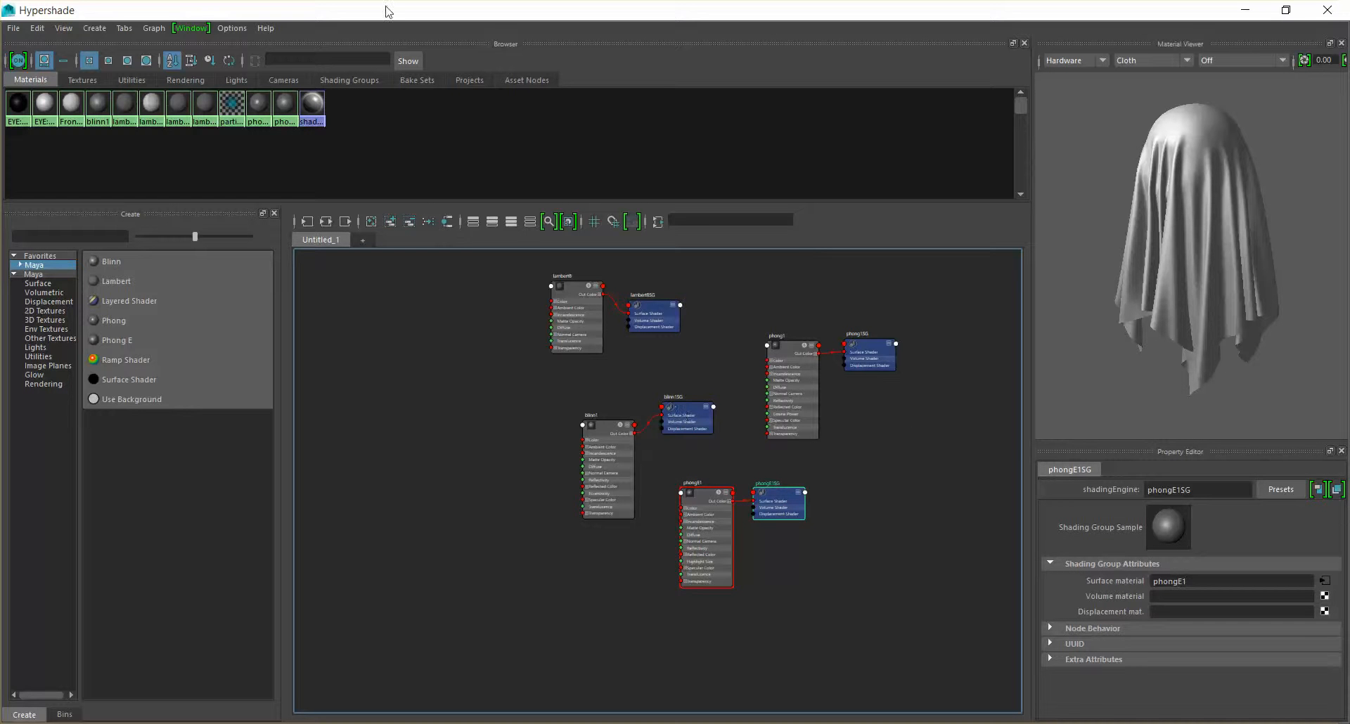
Reduce the Hypershade to a floating window, and select the character mesh to look at its head in the viewport.
{"action": "left_click_drag", "start_coordinate": [385, 13], "coordinate": [929, 87]}
{"action": "left_click_drag", "start_coordinate": [404, 299], "coordinate": [313, 325], "text": "alt"}
{"action": "left_click", "coordinate": [406, 334]}
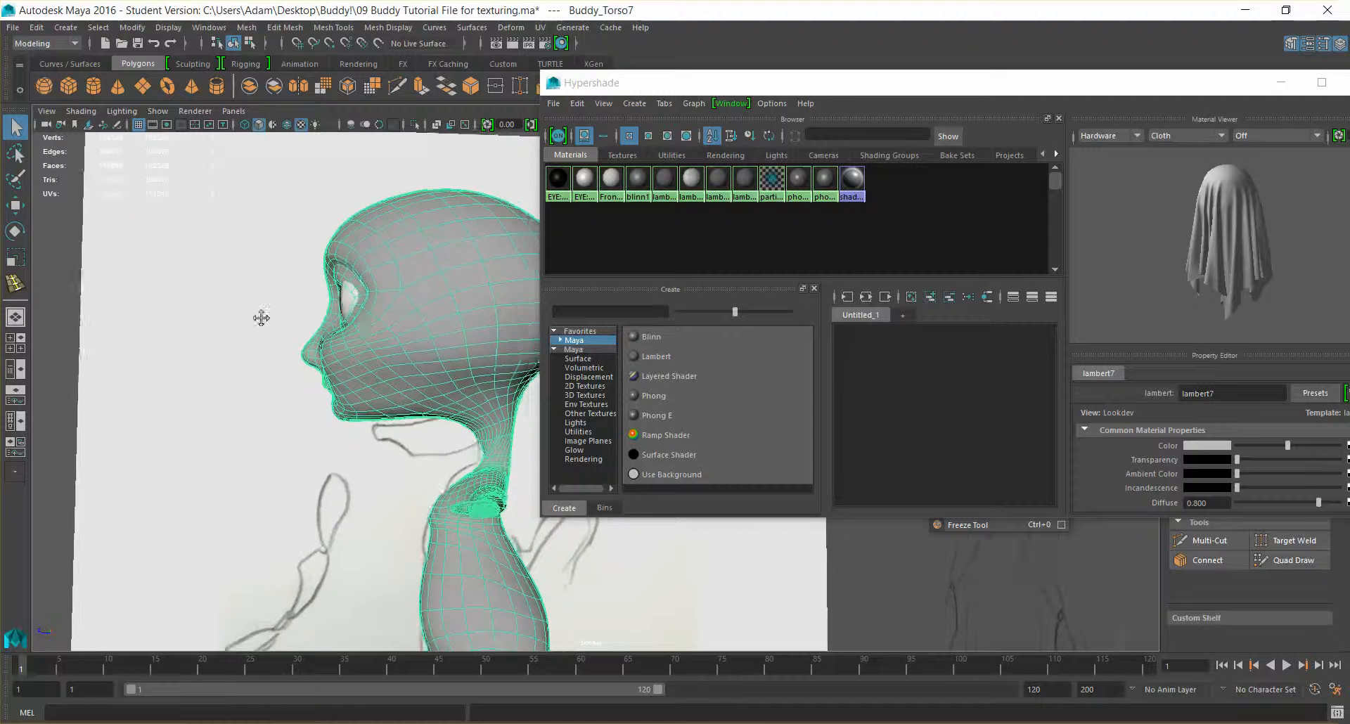
{"action": "middle_click_drag", "start_coordinate": [263, 317], "coordinate": [137, 329], "text": "alt"}
{"action": "left_click", "coordinate": [234, 110]}
{"action": "left_click_drag", "start_coordinate": [898, 82], "coordinate": [708, 88]}
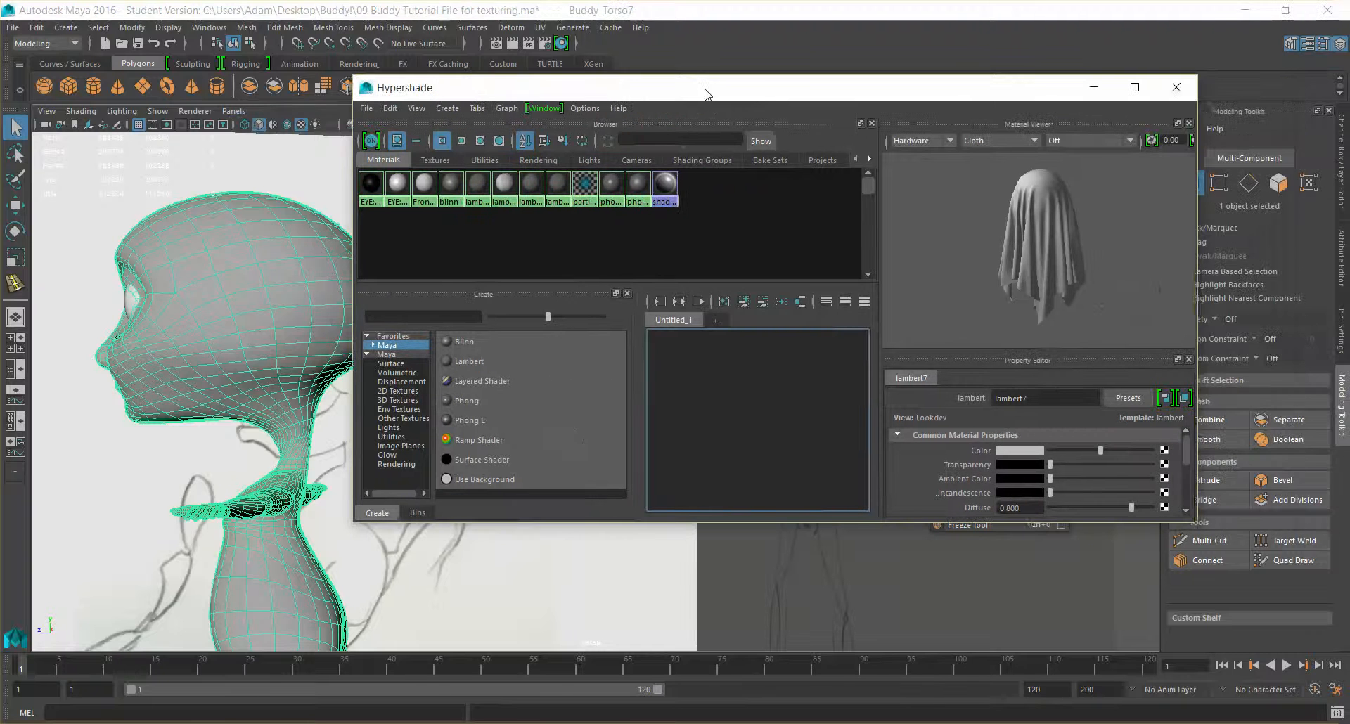
Maximize the Hypershade and set lambert8's colour to an orange-tan skin tone with saturation 0.745 and value 0.615.
{"action": "double_click", "coordinate": [863, 95]}
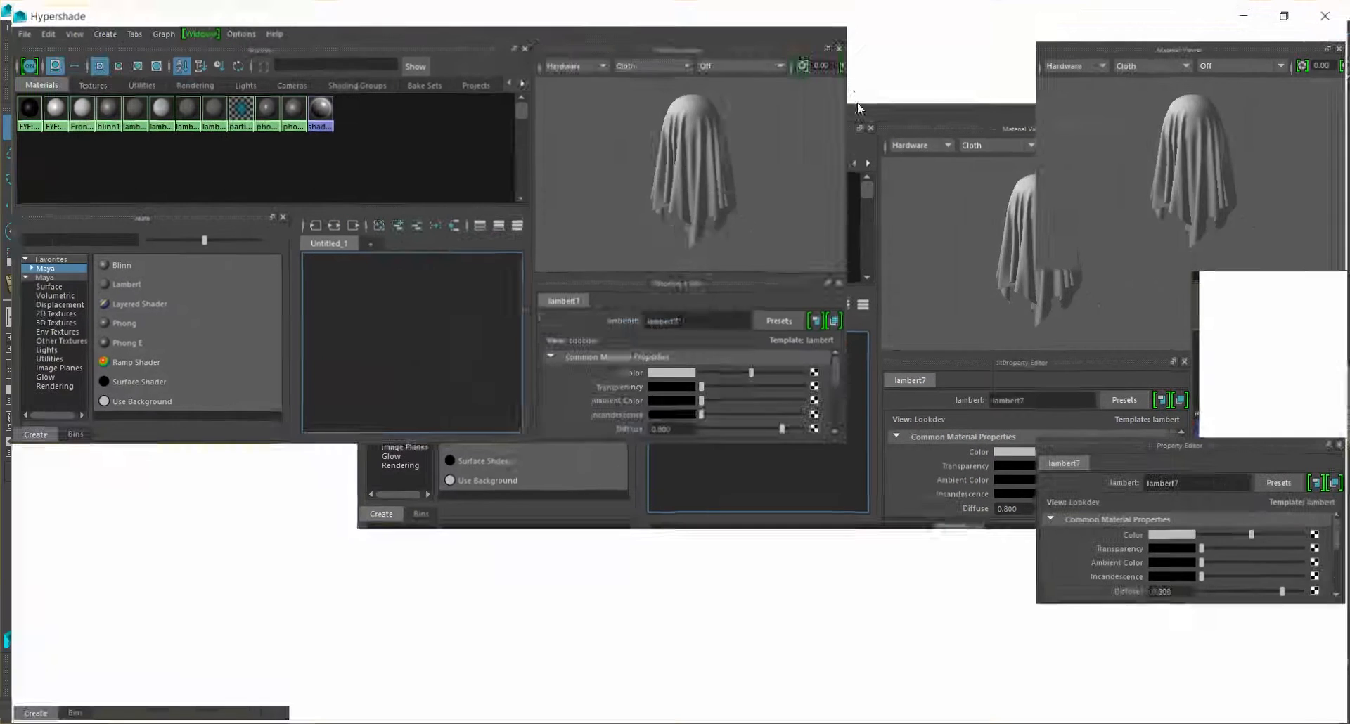
{"action": "middle_click_drag", "start_coordinate": [765, 436], "coordinate": [530, 296], "text": "alt"}
{"action": "scroll", "coordinate": [643, 409], "scroll_direction": "up", "scroll_amount": 5}
{"action": "middle_click_drag", "start_coordinate": [643, 409], "coordinate": [559, 259], "text": "alt"}
{"action": "left_click", "coordinate": [435, 349]}
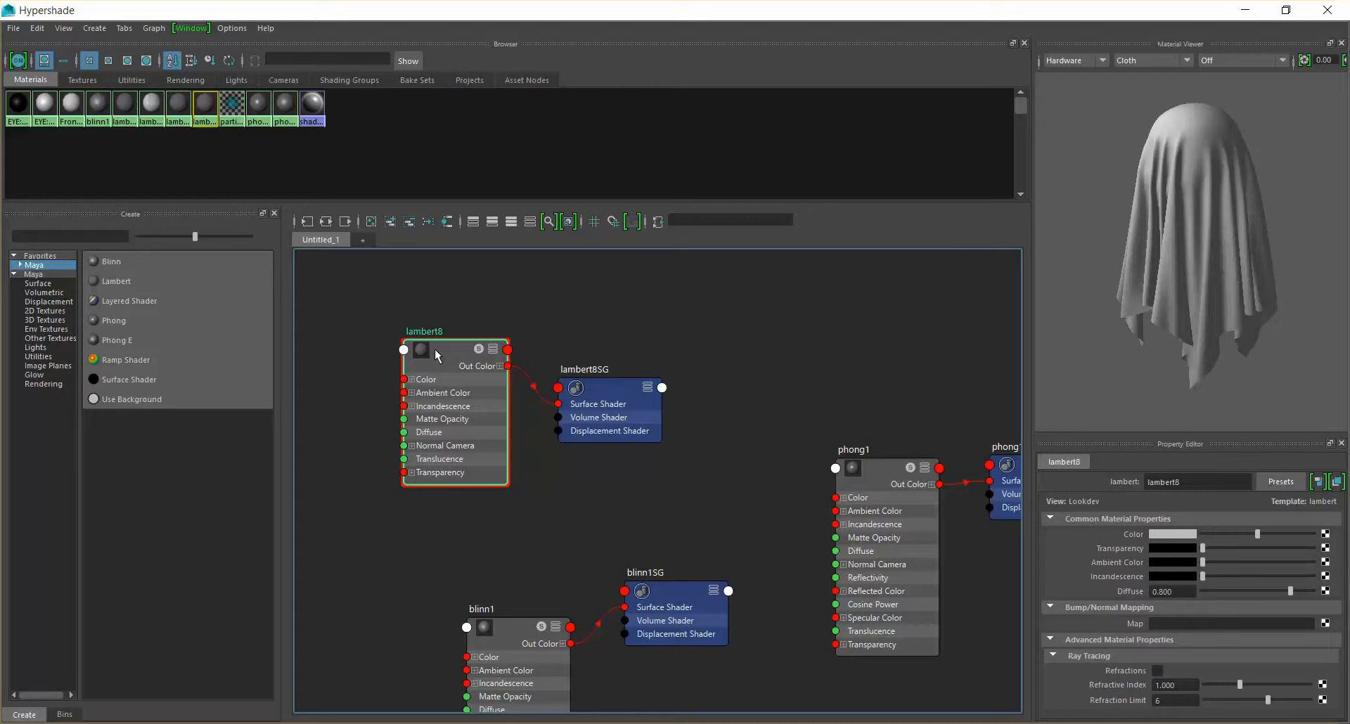
{"action": "left_click", "coordinate": [1169, 536]}
{"action": "left_click", "coordinate": [1183, 535]}
{"action": "left_click", "coordinate": [1154, 533]}
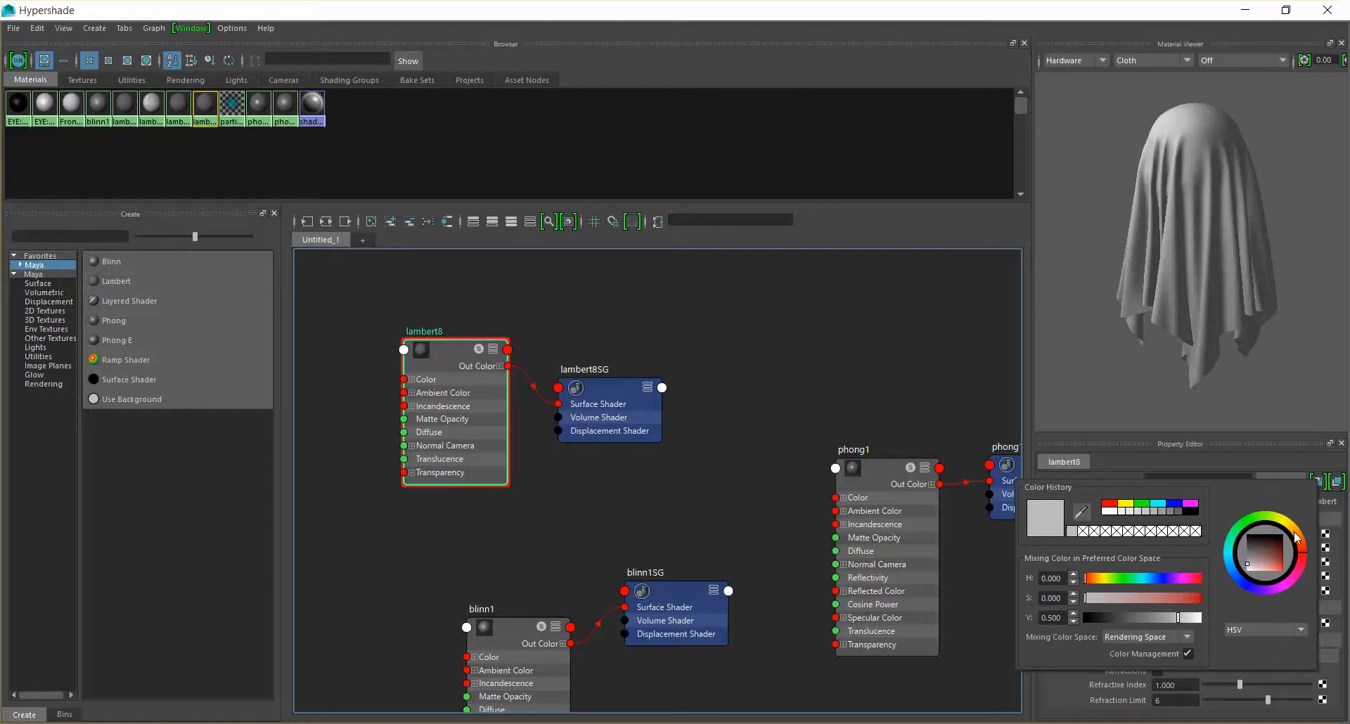
{"action": "mouse_move", "coordinate": [1281, 561]}
{"action": "left_mouse_down"}
{"action": "mouse_move", "coordinate": [1274, 572]}
{"action": "mouse_move", "coordinate": [1295, 530]}
{"action": "mouse_move", "coordinate": [1297, 572]}
{"action": "mouse_move", "coordinate": [1300, 547]}
{"action": "left_mouse_up"}
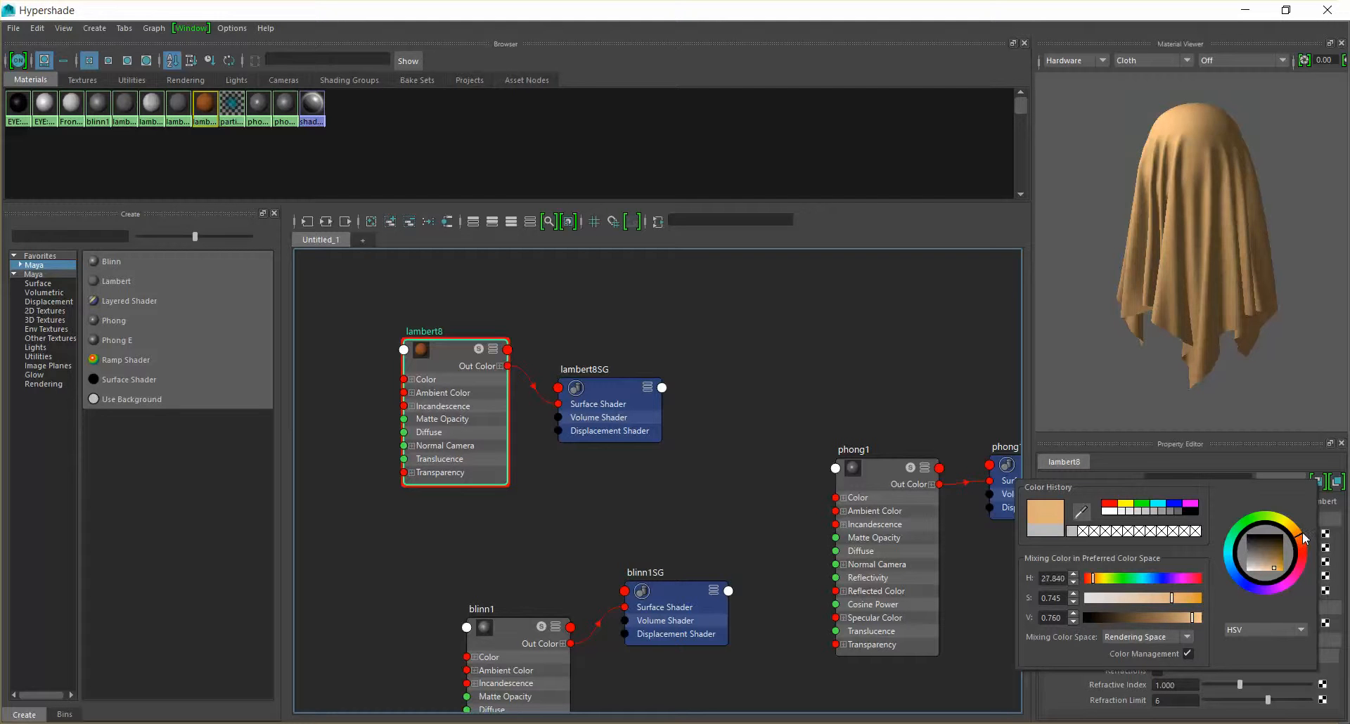
{"action": "left_click_drag", "start_coordinate": [1299, 533], "coordinate": [1302, 527]}
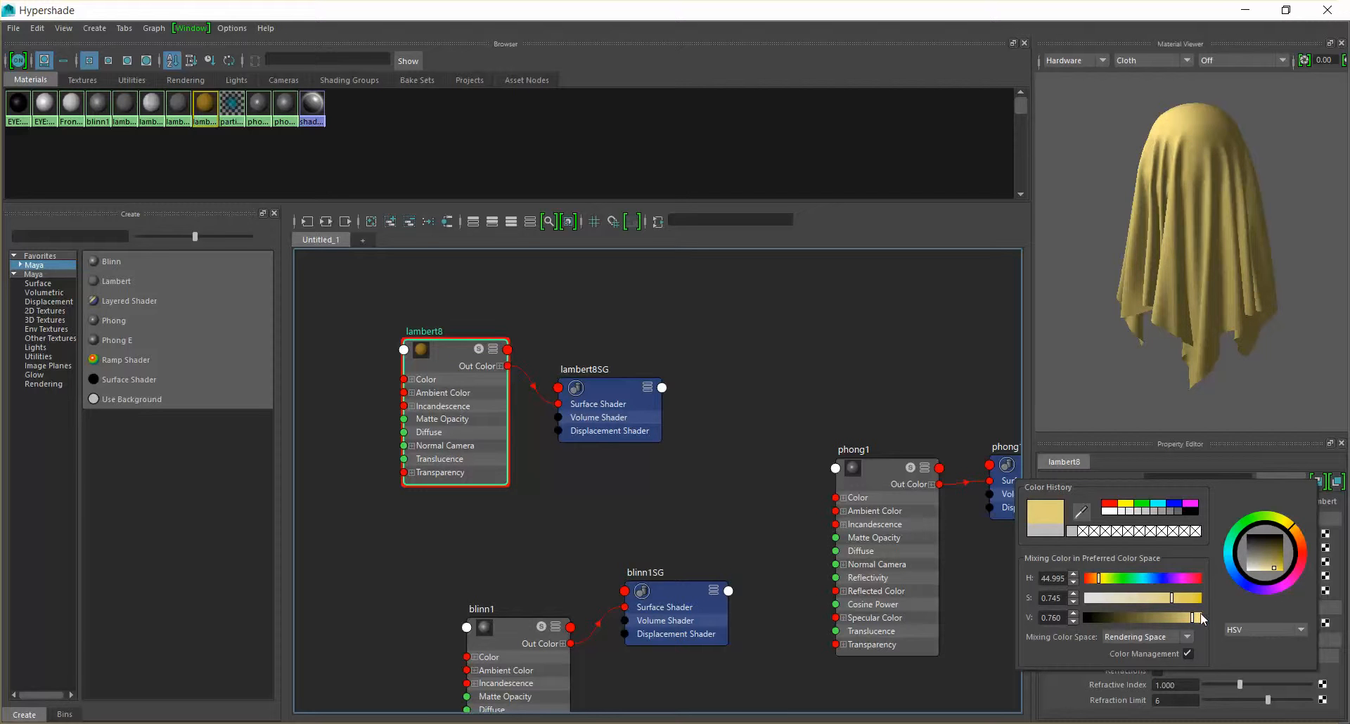
{"action": "left_click_drag", "start_coordinate": [1185, 622], "coordinate": [1184, 621]}
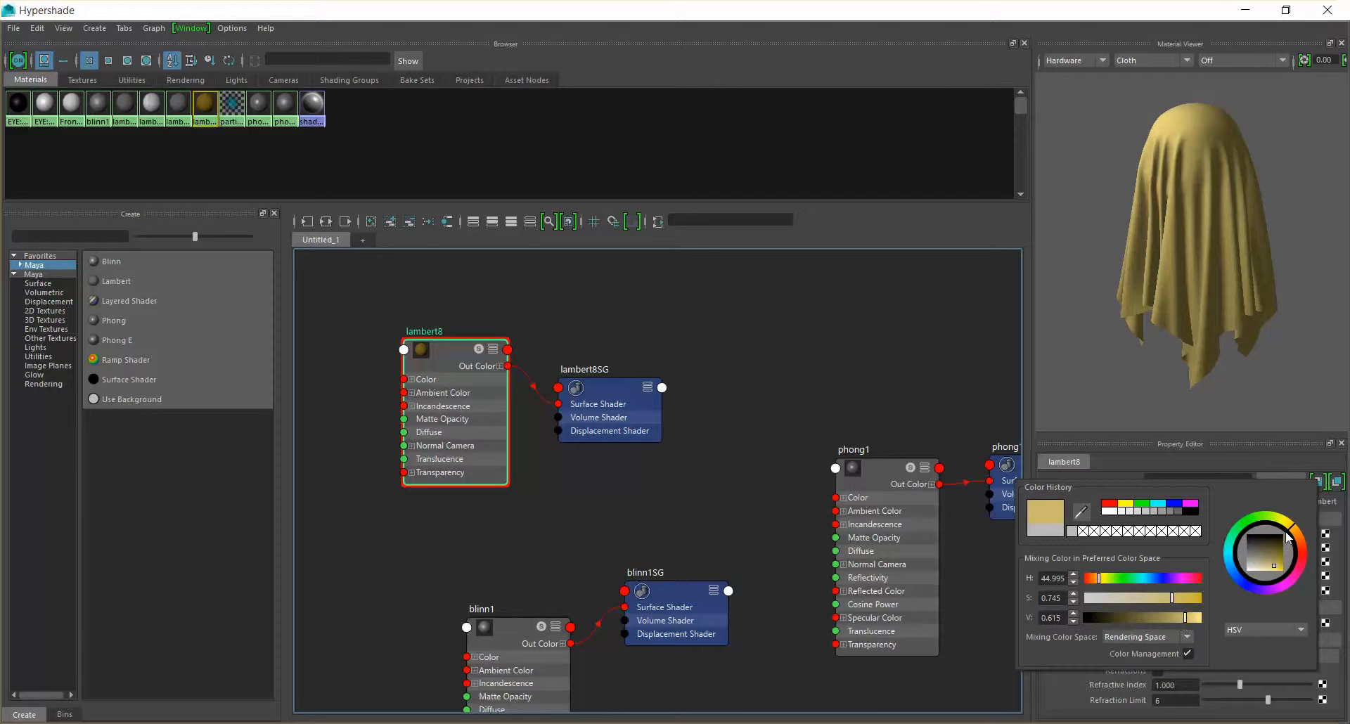
{"action": "left_click_drag", "start_coordinate": [1299, 537], "coordinate": [1300, 539]}
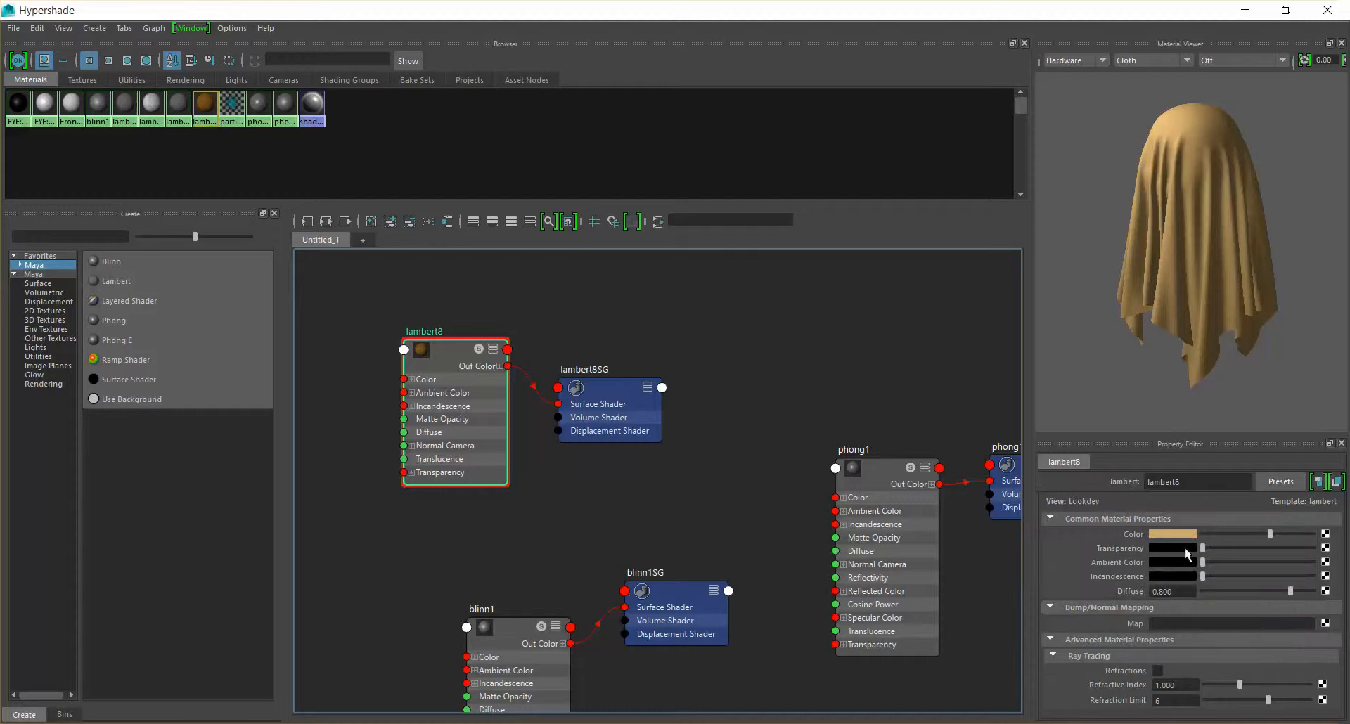
Shrink the Hypershade again, select the character mesh, switch the viewport to the orthographic side view and frame the head.
{"action": "double_click", "coordinate": [769, 14]}
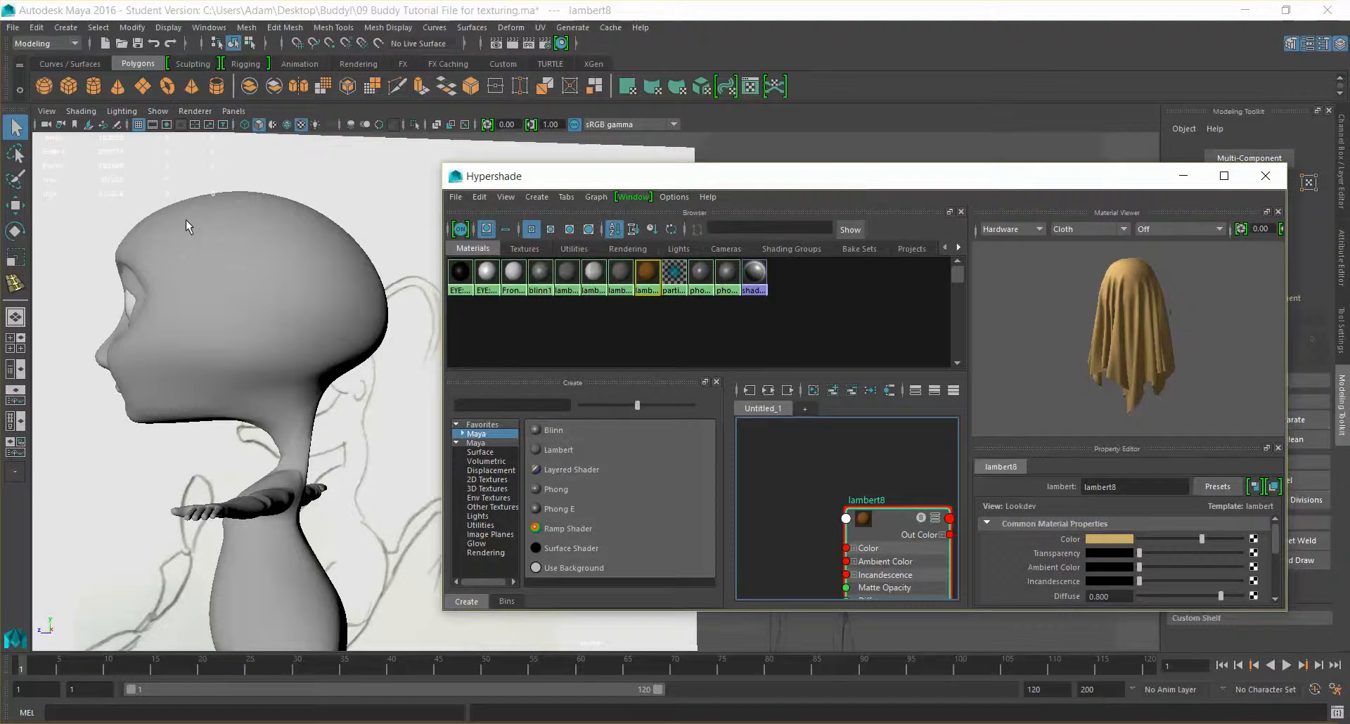
{"action": "left_click", "coordinate": [270, 299]}
{"action": "left_click", "coordinate": [233, 111]}
{"action": "mouse_move", "coordinate": [280, 154]}
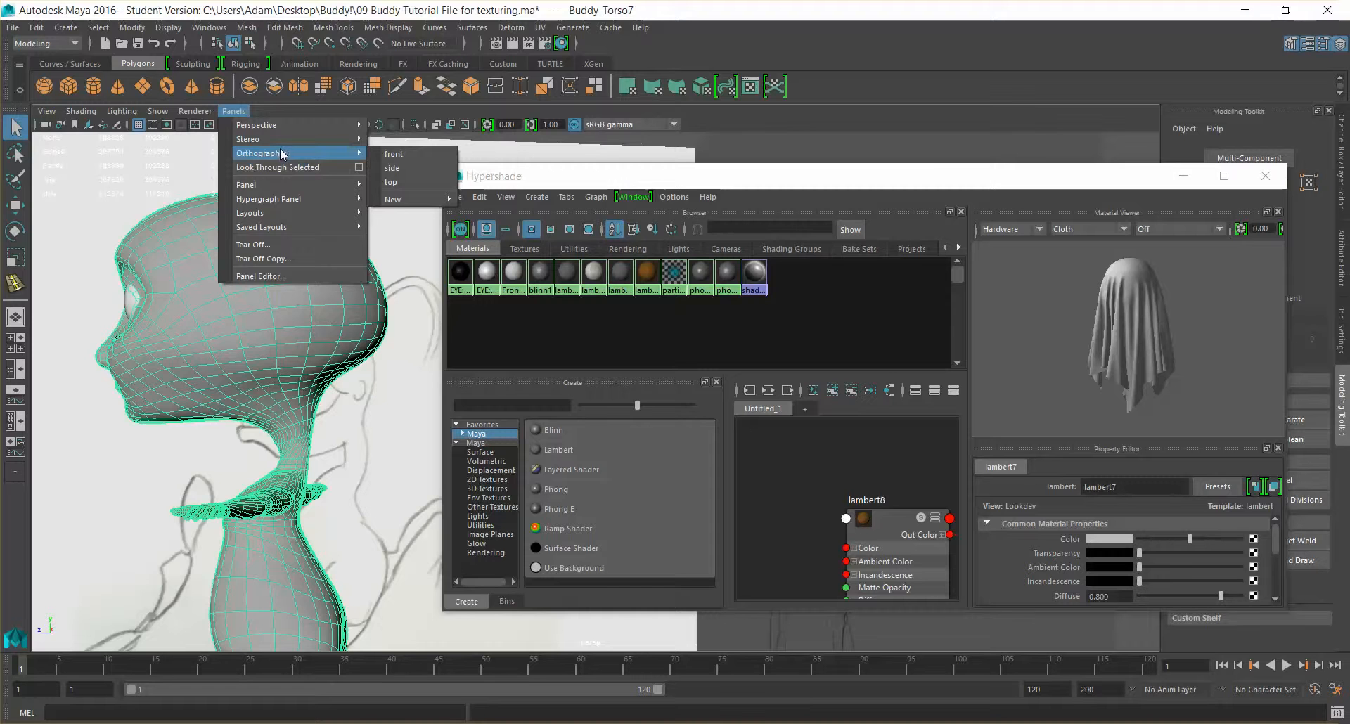
{"action": "left_click", "coordinate": [408, 168]}
{"action": "left_click_drag", "start_coordinate": [648, 188], "coordinate": [490, 591]}
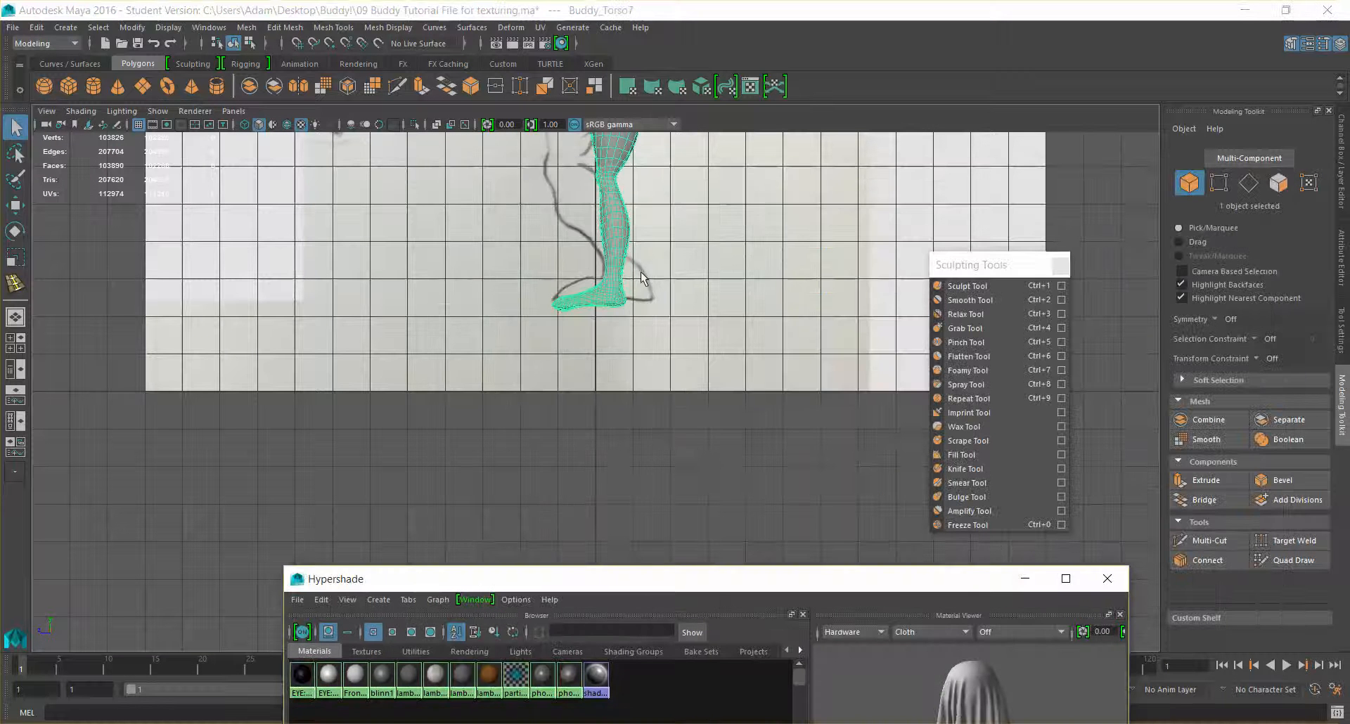
{"action": "key", "text": "f"}
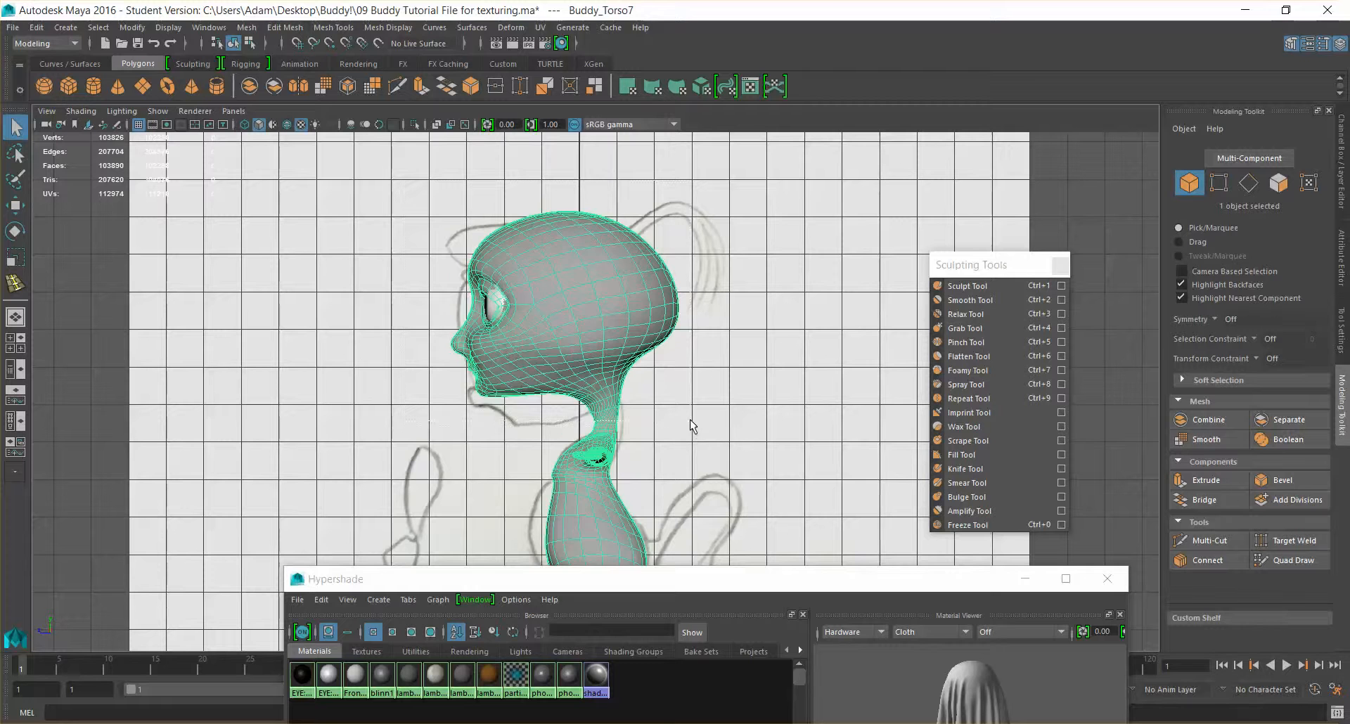
Assign the tan lambert8 material to the character mesh and both eyeballs, and deselect them.
{"action": "left_click_drag", "start_coordinate": [690, 421], "coordinate": [676, 476]}
{"action": "left_click_drag", "start_coordinate": [677, 571], "coordinate": [654, 416]}
{"action": "right_click_drag", "start_coordinate": [465, 521], "coordinate": [472, 472]}
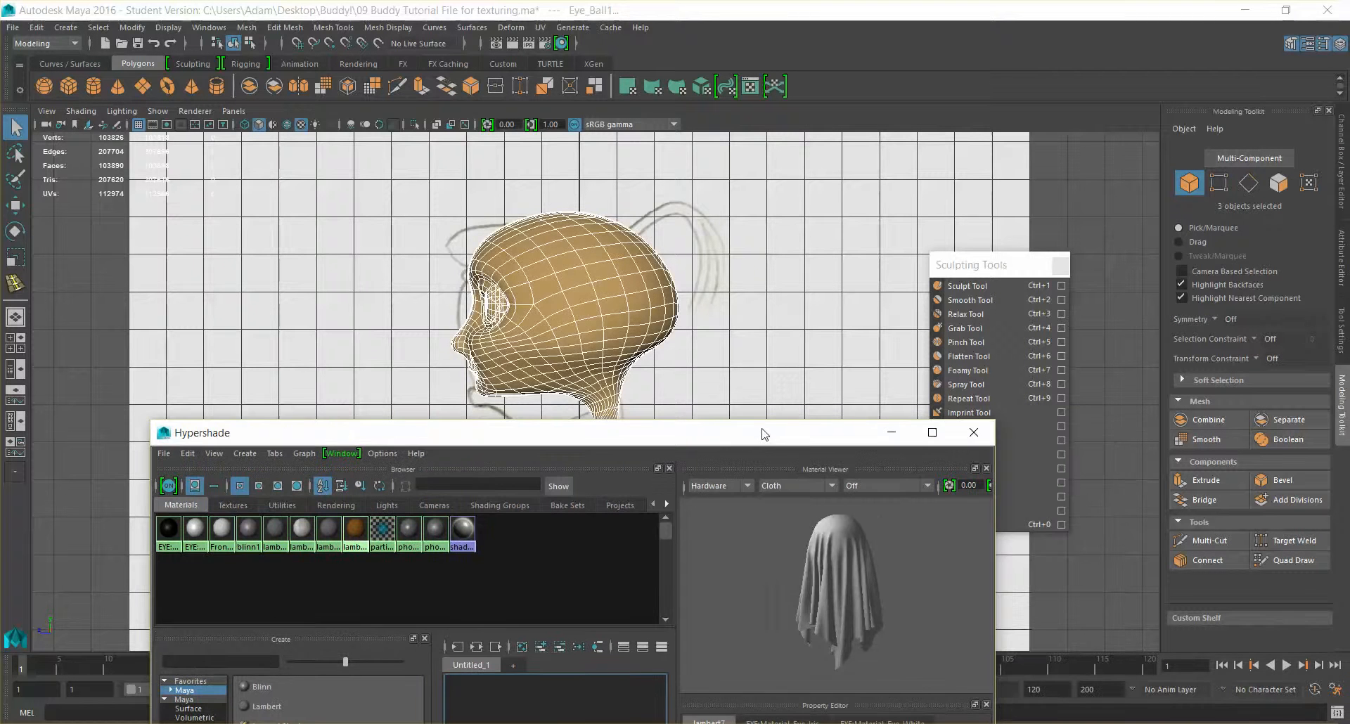
{"action": "left_click", "coordinate": [1102, 306]}
{"action": "left_click_drag", "start_coordinate": [714, 305], "coordinate": [708, 235], "text": "alt"}
{"action": "middle_click_drag", "start_coordinate": [708, 233], "coordinate": [779, 148], "text": "alt"}
{"action": "left_click_drag", "start_coordinate": [782, 232], "coordinate": [729, 208], "text": "alt"}
{"action": "middle_click_drag", "start_coordinate": [729, 211], "coordinate": [505, 270], "text": "alt"}
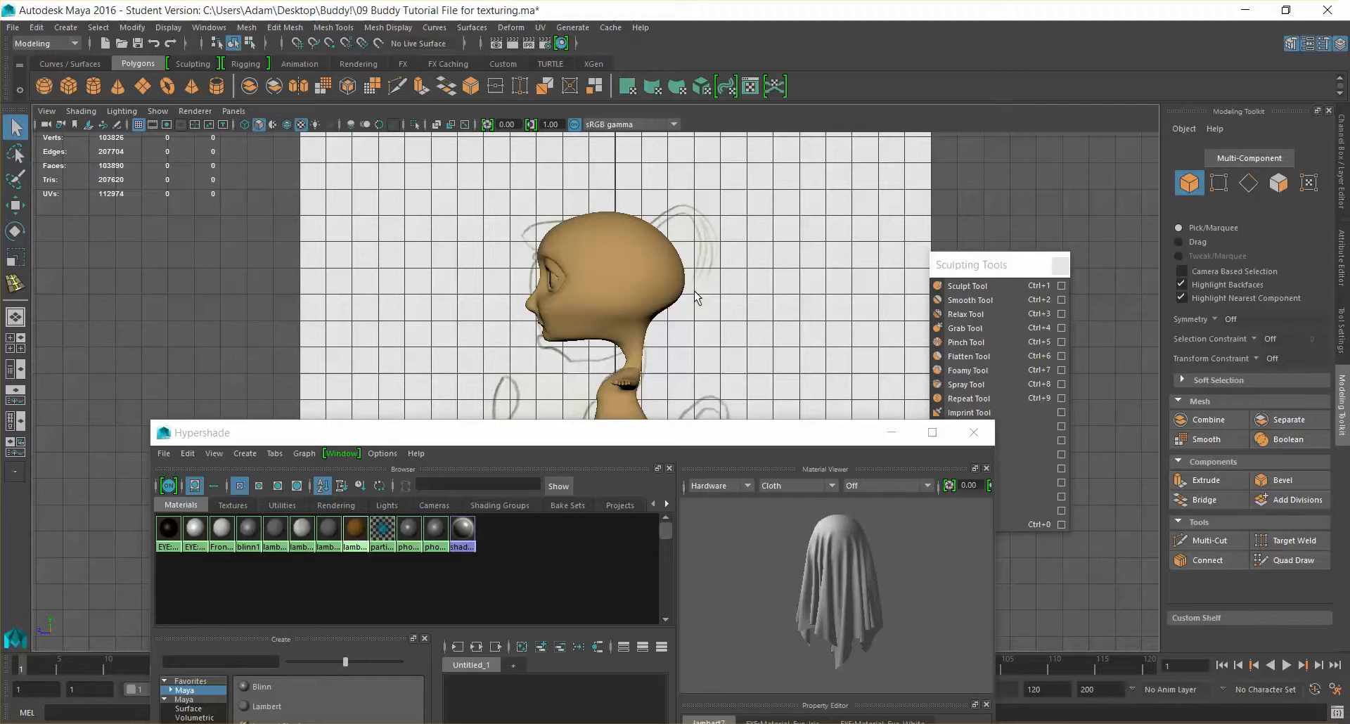
Select the shell of faces 400:799 on the EYE:Eye_Ball1 mesh and assign the white eye material to it.
{"action": "left_click", "coordinate": [555, 284]}
{"action": "left_click", "coordinate": [553, 283]}
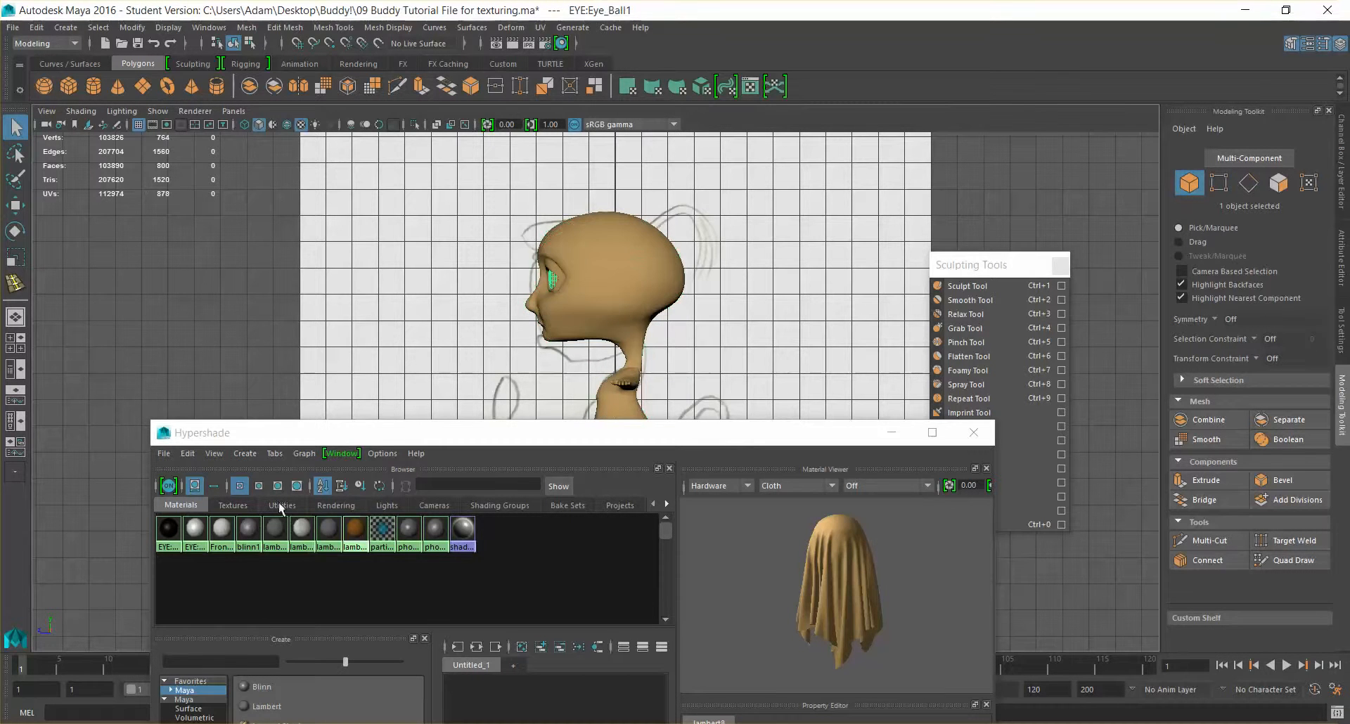
{"action": "scroll", "coordinate": [560, 278], "scroll_direction": "up", "scroll_amount": 4}
{"action": "middle_click_drag", "start_coordinate": [573, 203], "coordinate": [661, 331], "text": "alt"}
{"action": "scroll", "coordinate": [668, 337], "scroll_direction": "up", "scroll_amount": 8}
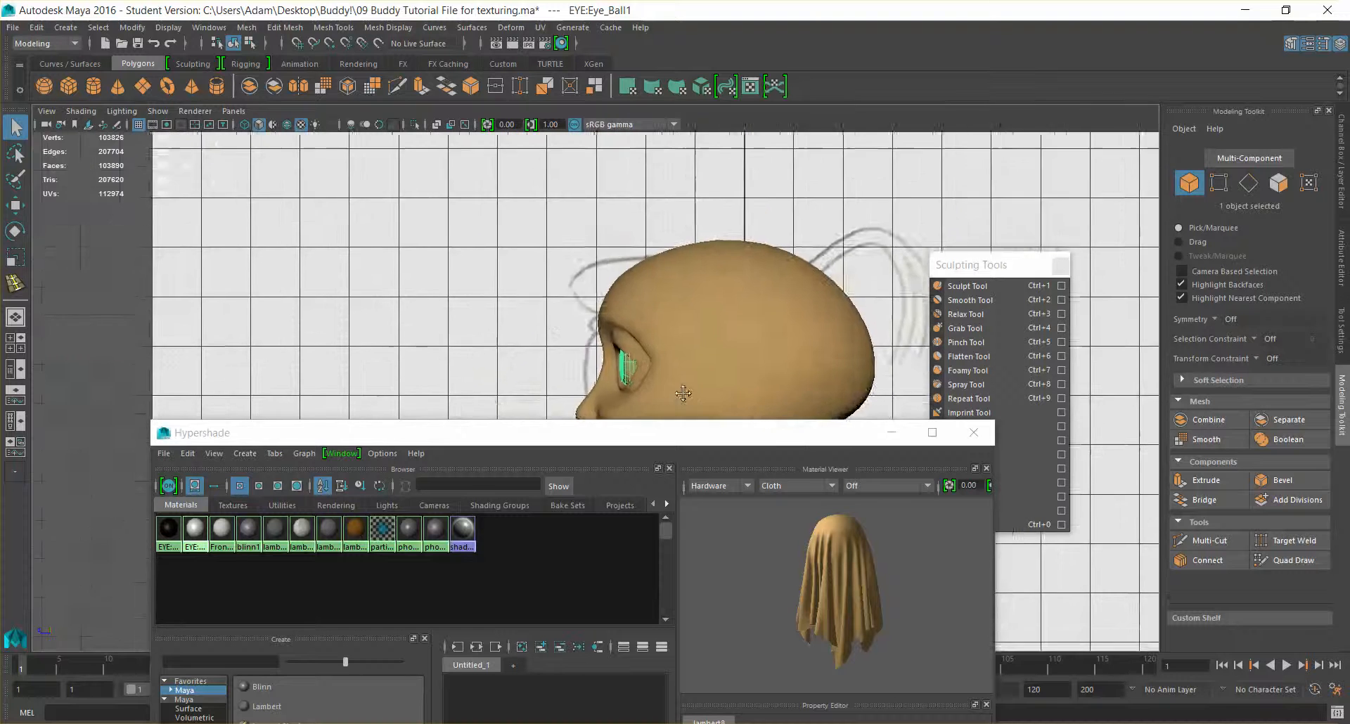
{"action": "left_click", "coordinate": [495, 311]}
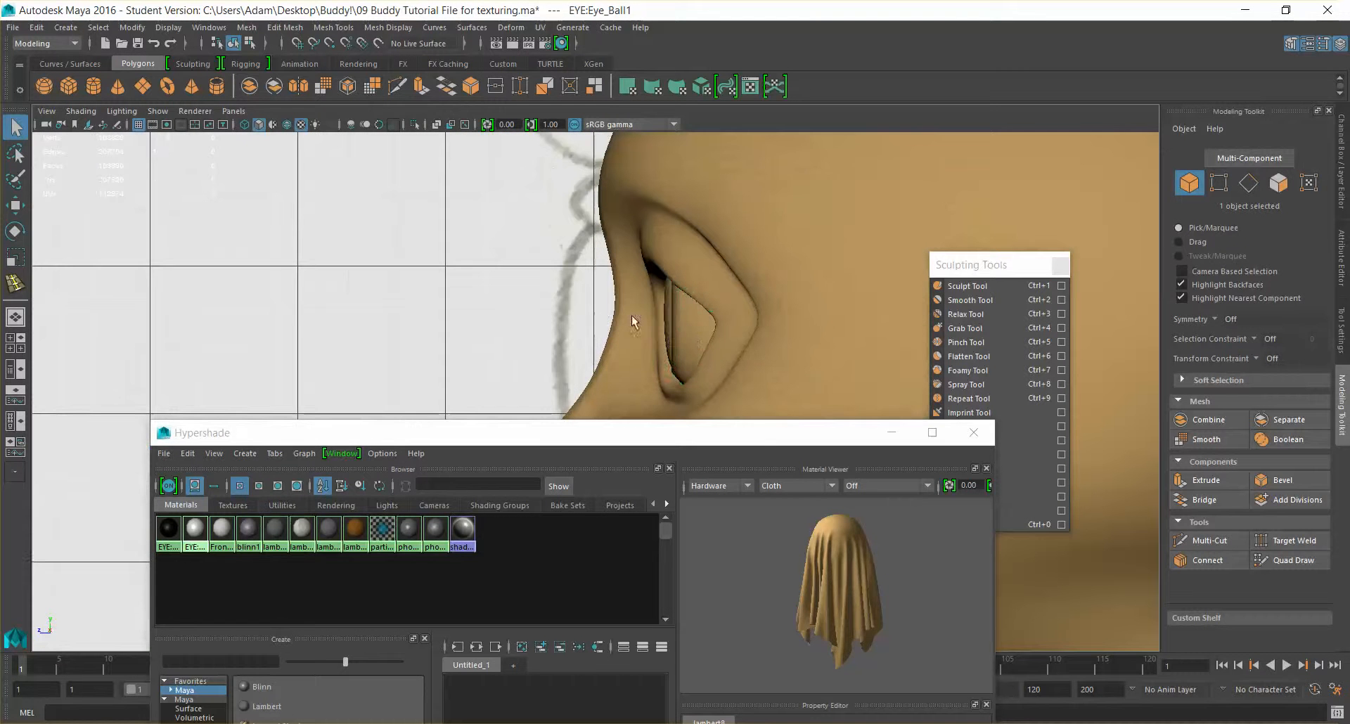
{"action": "left_click", "coordinate": [691, 332]}
{"action": "right_click_drag", "start_coordinate": [690, 332], "coordinate": [691, 366]}
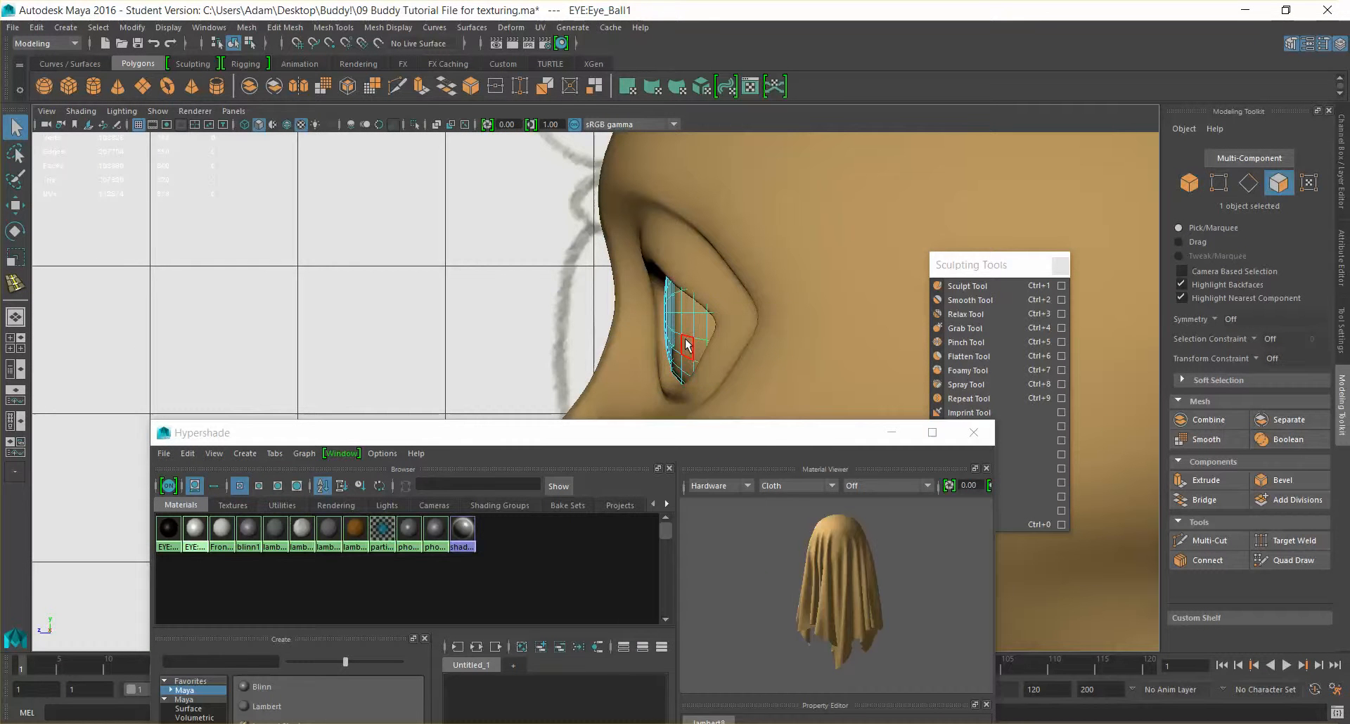
{"action": "double_click", "coordinate": [687, 347]}
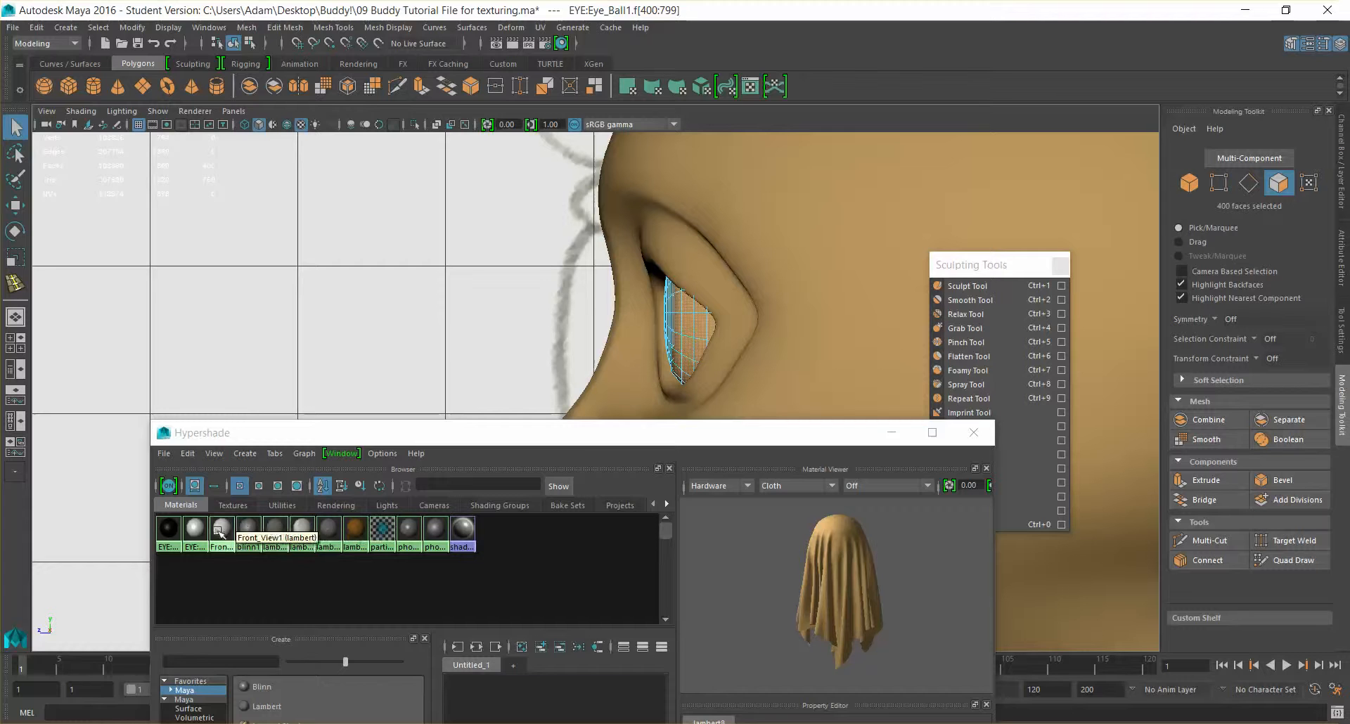
{"action": "right_click_drag", "start_coordinate": [195, 531], "coordinate": [195, 493]}
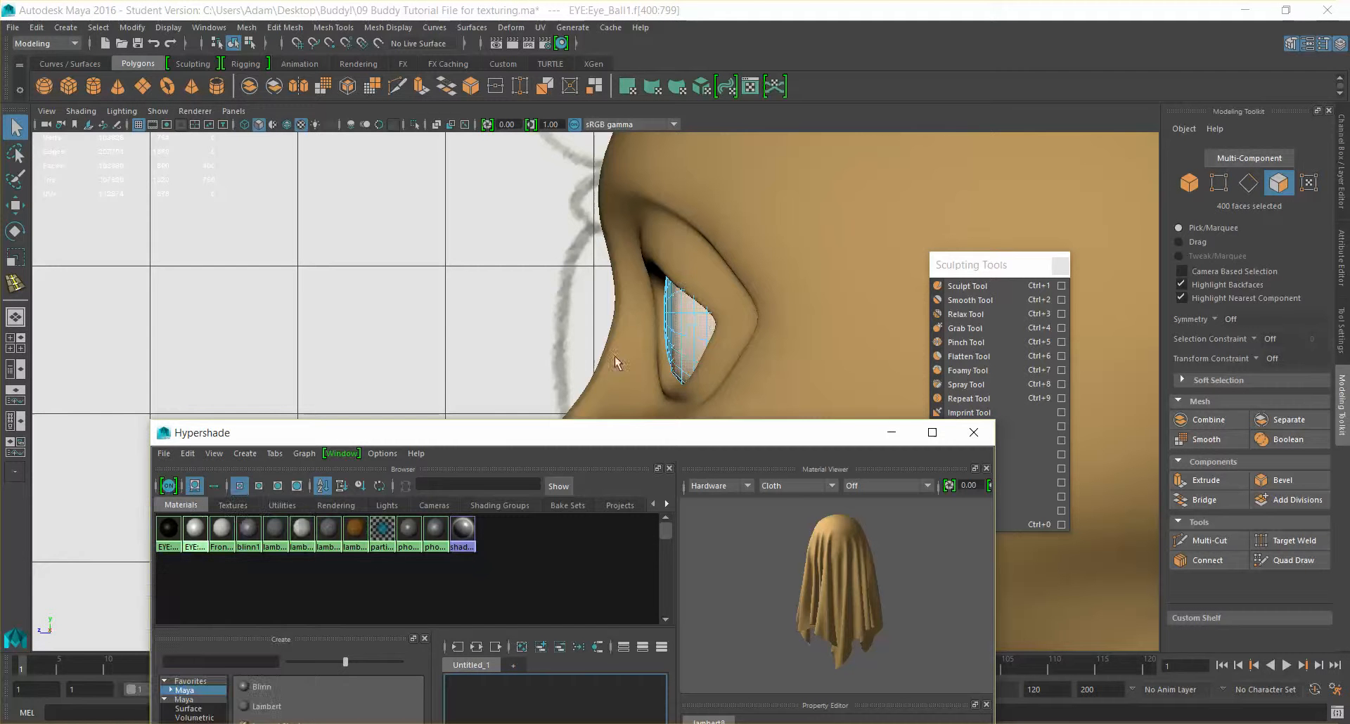
Select the shell of faces 0:399 on the EYE:Eye_Ball1 mesh, assign the black EYE:Material_Eye_Iris to it, and return to object mode.
{"action": "double_click", "coordinate": [664, 315]}
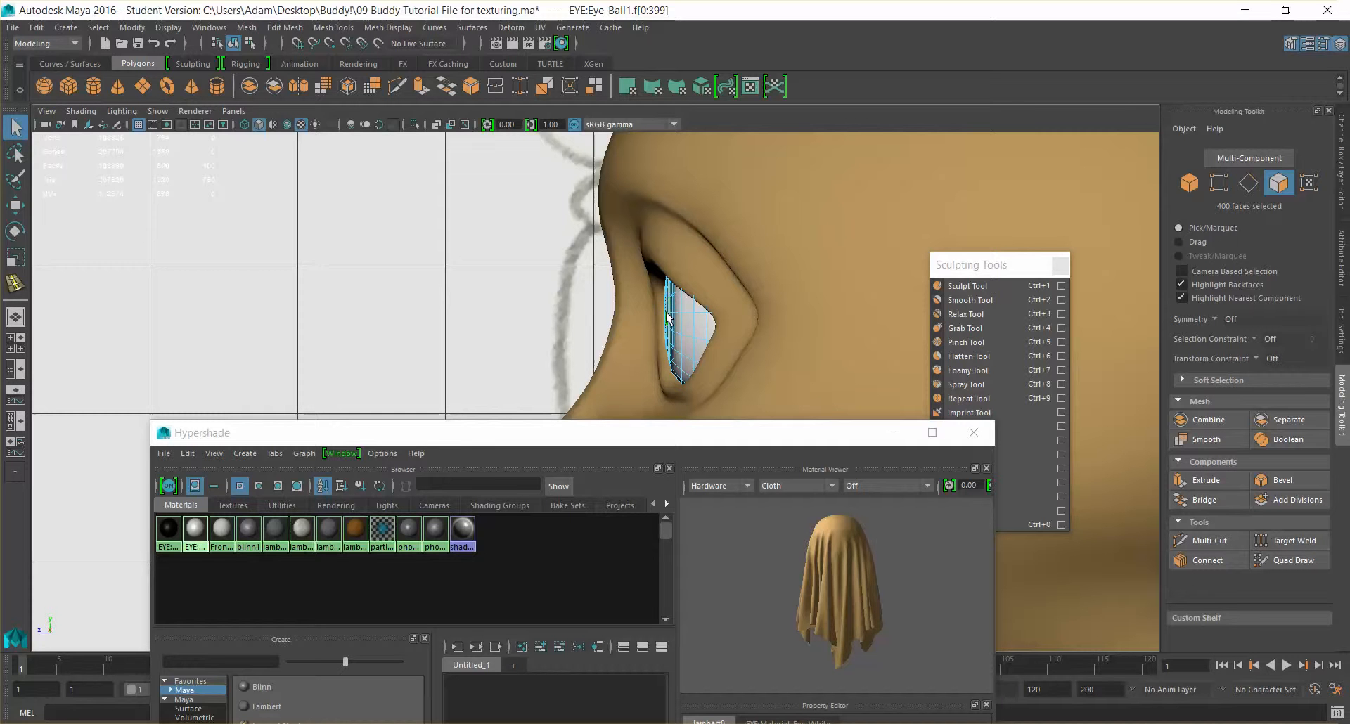
{"action": "right_click", "coordinate": [179, 532]}
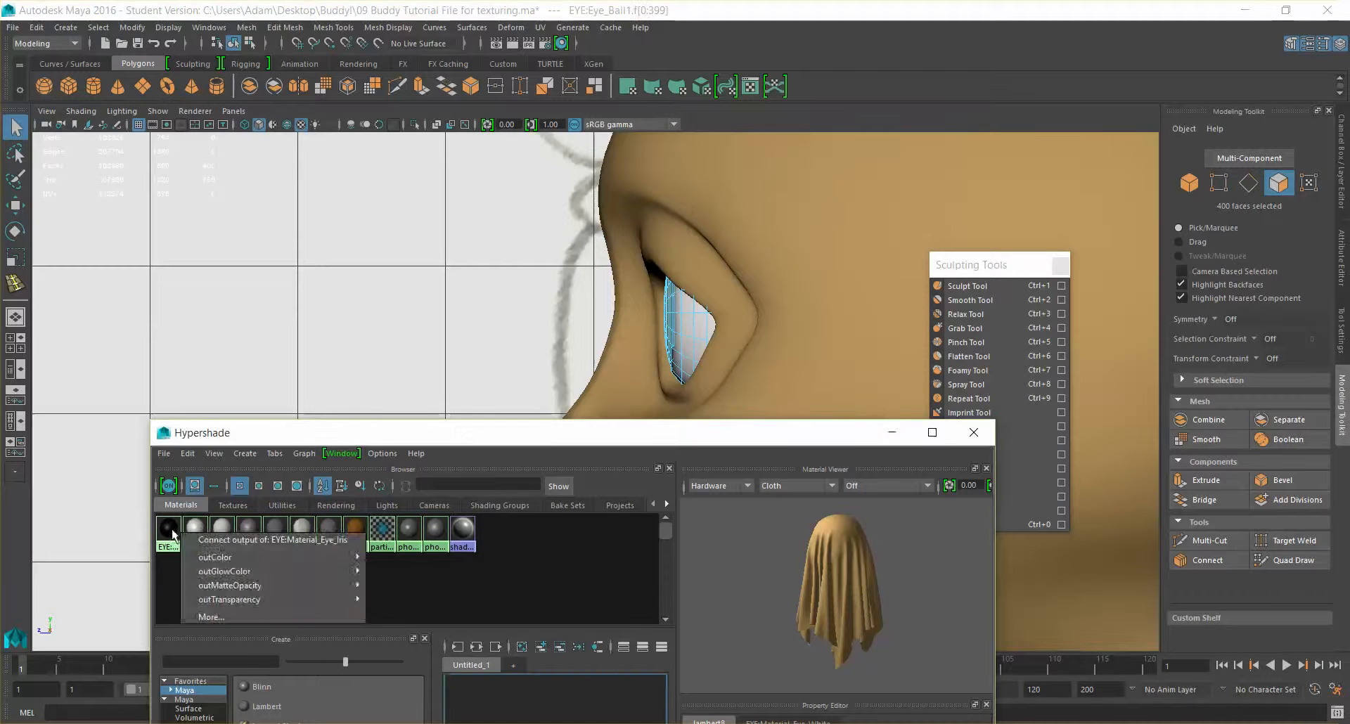
{"action": "left_click", "coordinate": [171, 533]}
{"action": "right_click_drag", "start_coordinate": [169, 533], "coordinate": [171, 493]}
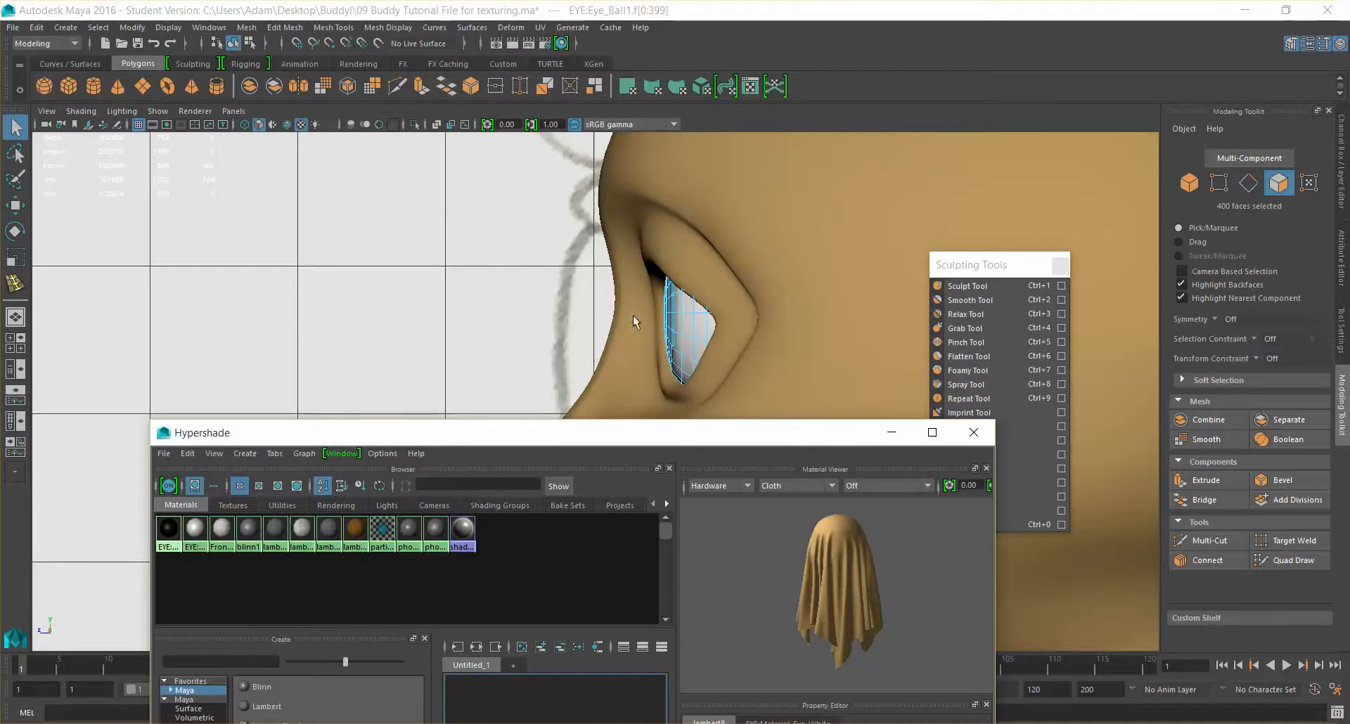
{"action": "left_click", "coordinate": [687, 322]}
{"action": "right_click_drag", "start_coordinate": [686, 314], "coordinate": [722, 295]}
Switch the viewport to the perspective view and move the Hypershade aside to expose the character's face.
{"action": "scroll", "coordinate": [759, 316], "scroll_direction": "down", "scroll_amount": 5}
{"action": "middle_click_drag", "start_coordinate": [808, 313], "coordinate": [773, 65], "text": "alt"}
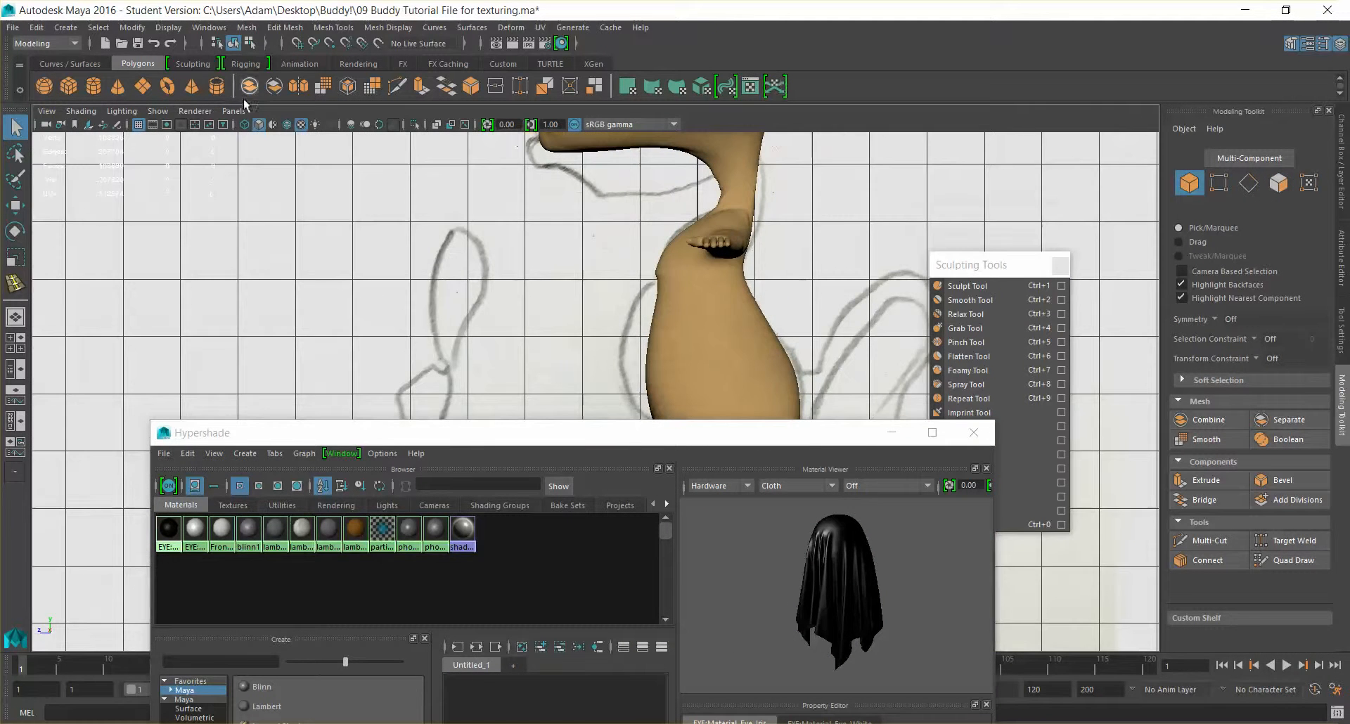
{"action": "left_click", "coordinate": [237, 112]}
{"action": "mouse_move", "coordinate": [310, 126]}
{"action": "left_click", "coordinate": [408, 125]}
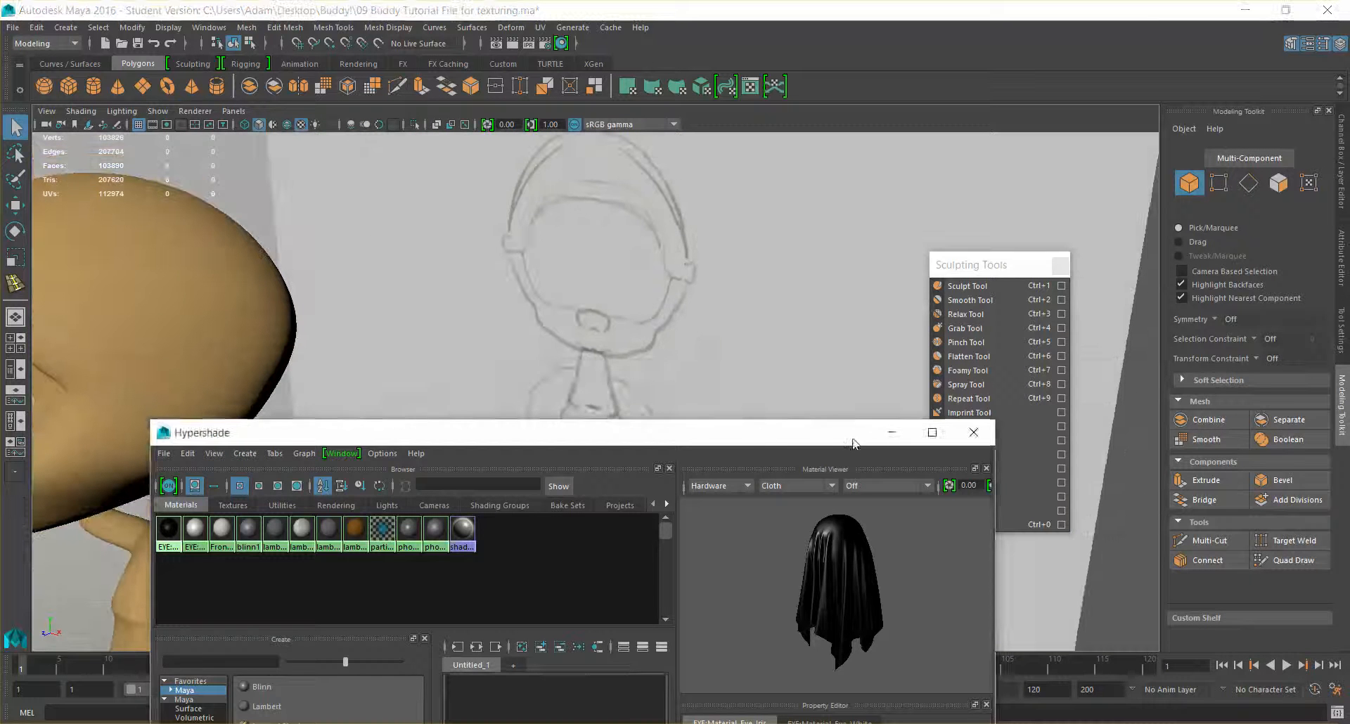
{"action": "left_click_drag", "start_coordinate": [766, 443], "coordinate": [1114, 379]}
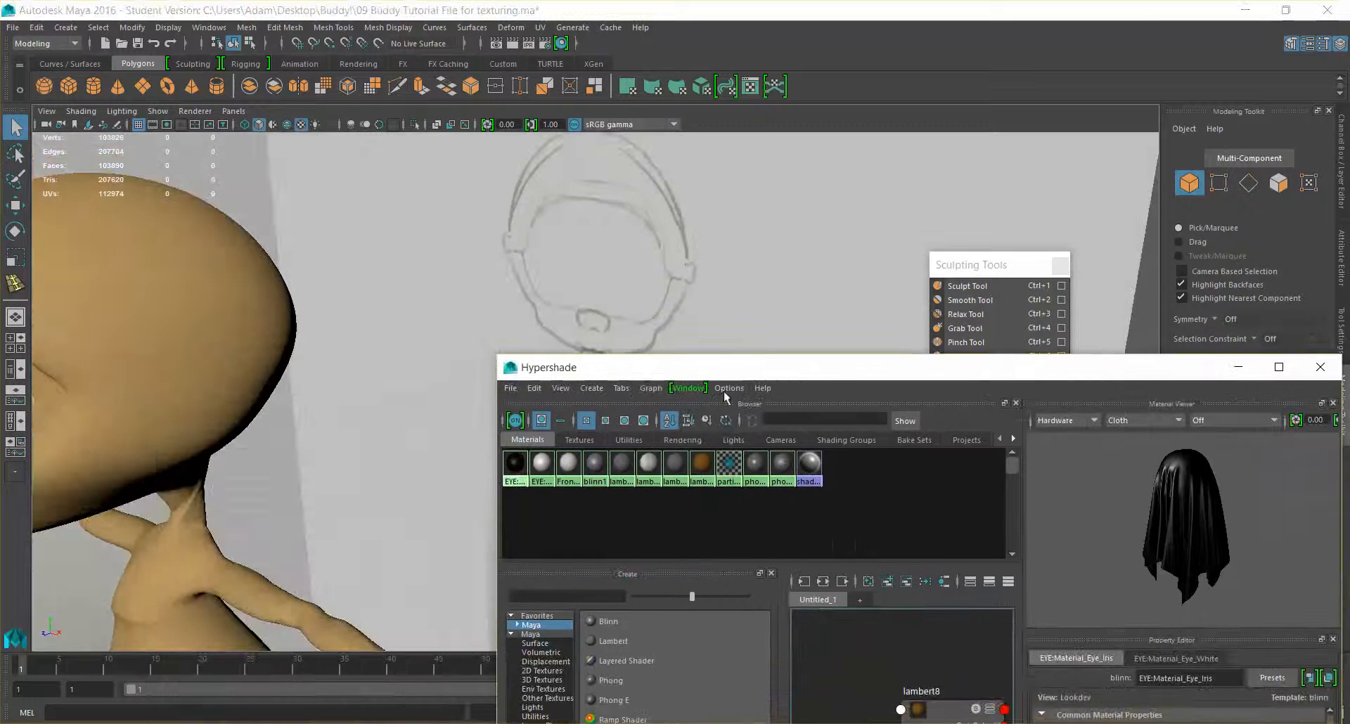
{"action": "left_click_drag", "start_coordinate": [666, 376], "coordinate": [810, 365]}
{"action": "left_click_drag", "start_coordinate": [534, 309], "coordinate": [577, 305], "text": "alt"}
On the other eyeball, assign the white eye material to faces 400:799 and the black iris material to the remaining shell of faces.
{"action": "left_click", "coordinate": [511, 254]}
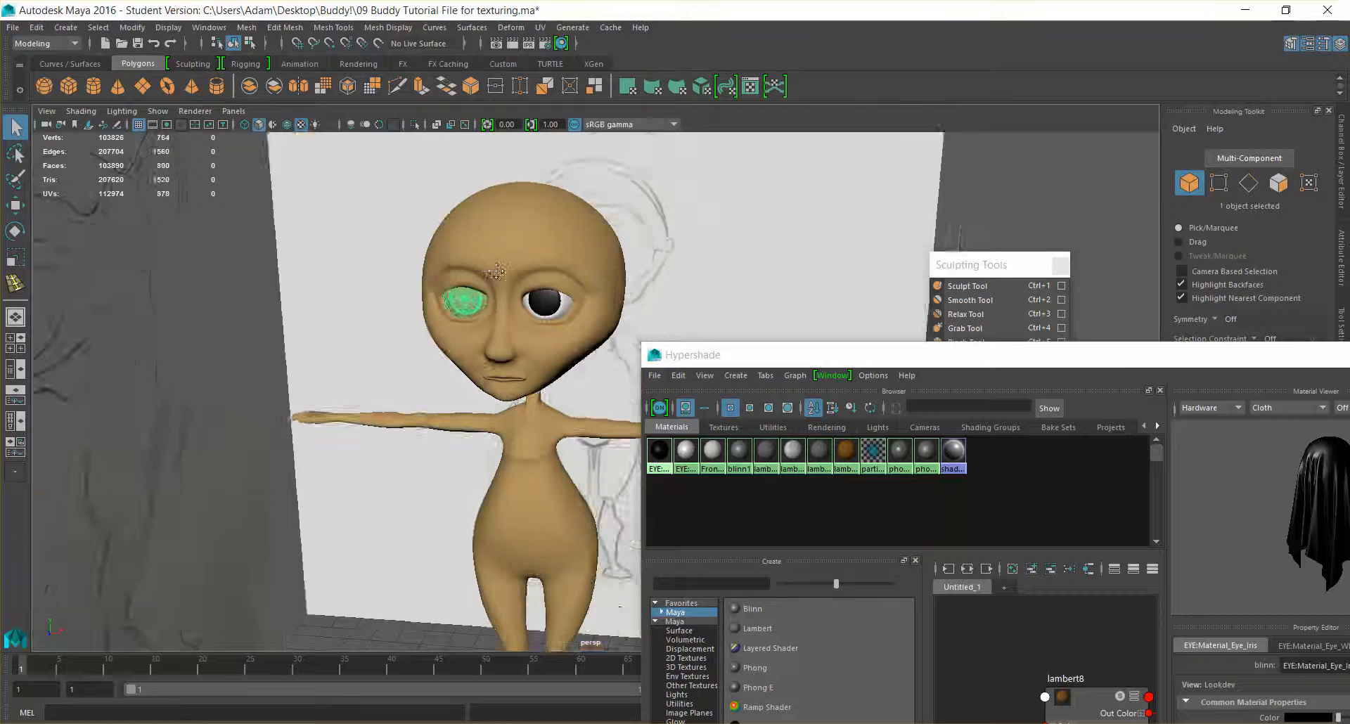
{"action": "scroll", "coordinate": [480, 287], "scroll_direction": "up", "scroll_amount": 5}
{"action": "right_click_drag", "start_coordinate": [254, 268], "coordinate": [260, 303]}
{"action": "double_click", "coordinate": [287, 279]}
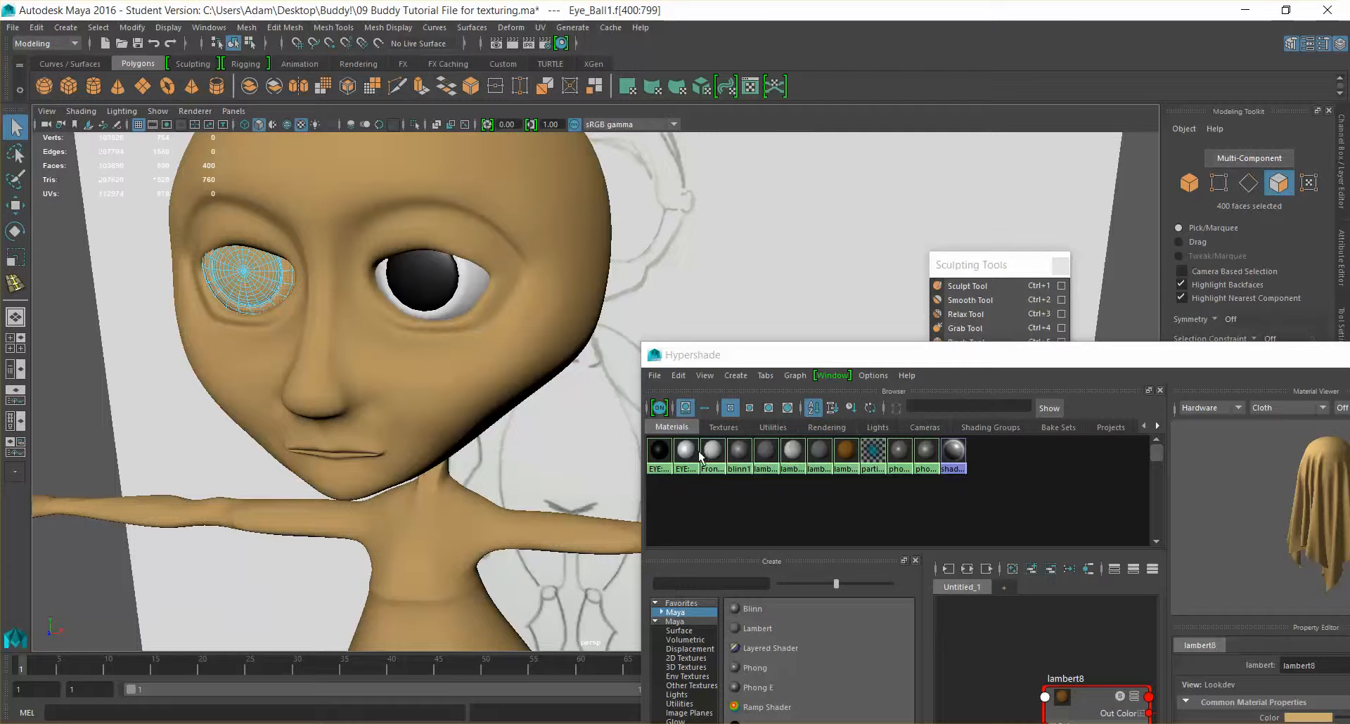
{"action": "right_click_drag", "start_coordinate": [686, 451], "coordinate": [687, 417]}
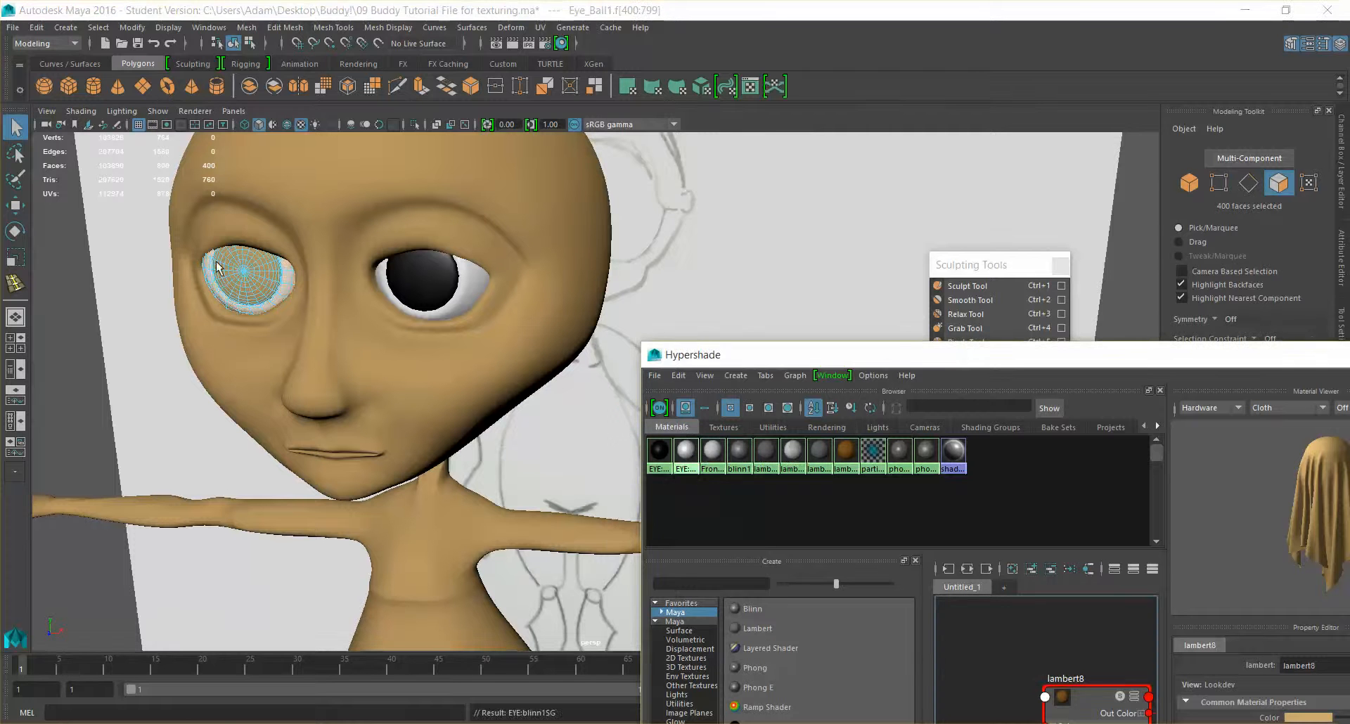
{"action": "double_click", "coordinate": [252, 274]}
{"action": "right_click_drag", "start_coordinate": [659, 451], "coordinate": [656, 414]}
Select the character's body mesh and switch it to face selection mode.
{"action": "left_click", "coordinate": [400, 385]}
{"action": "left_click_drag", "start_coordinate": [400, 384], "coordinate": [460, 324], "text": "alt"}
{"action": "middle_click_drag", "start_coordinate": [460, 325], "coordinate": [307, 239], "text": "alt"}
{"action": "mouse_move", "coordinate": [392, 432]}
{"action": "left_mouse_down", "text": "alt"}
{"action": "mouse_move", "coordinate": [406, 387]}
{"action": "mouse_move", "coordinate": [399, 415]}
{"action": "left_mouse_up", "text": "alt"}
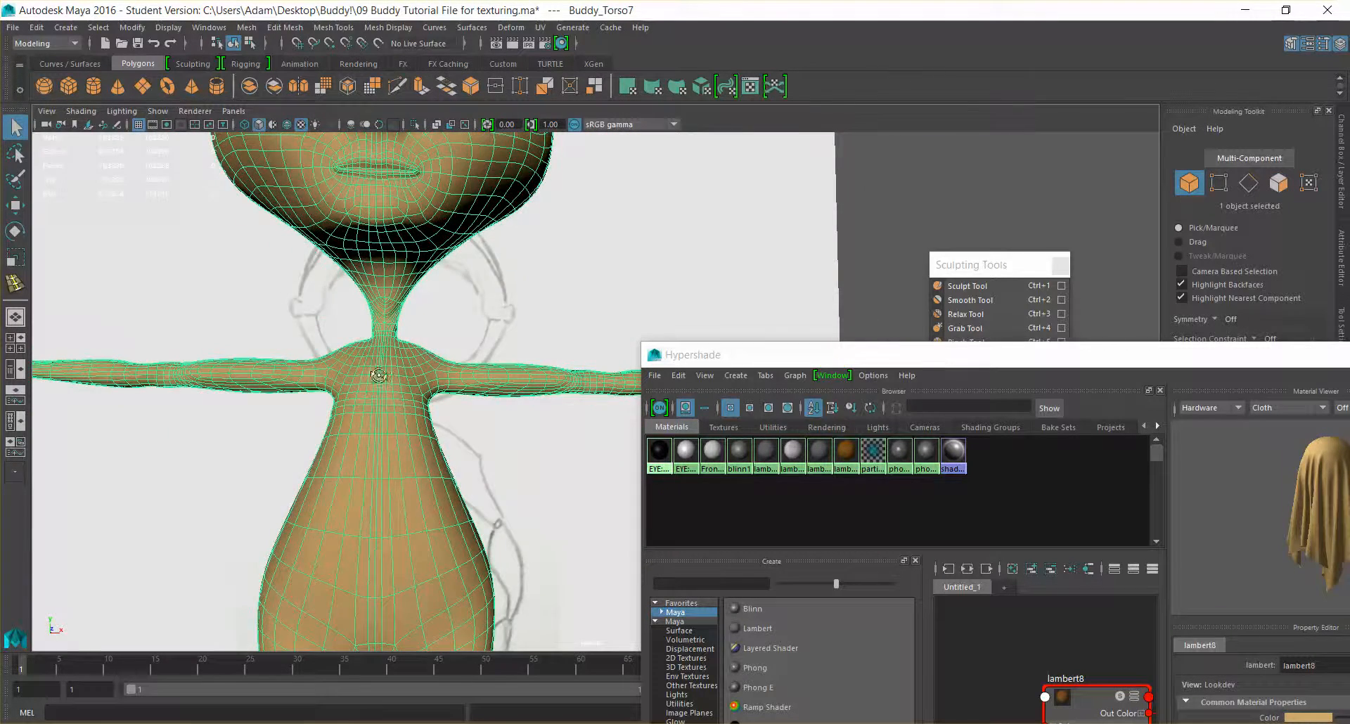
{"action": "scroll", "coordinate": [379, 375], "scroll_direction": "down", "scroll_amount": 4}
{"action": "middle_click_drag", "start_coordinate": [419, 490], "coordinate": [373, 338], "text": "alt"}
{"action": "scroll", "coordinate": [384, 339], "scroll_direction": "down", "scroll_amount": 2}
{"action": "left_click_drag", "start_coordinate": [481, 382], "coordinate": [401, 323], "text": "alt"}
{"action": "right_click_drag", "start_coordinate": [409, 328], "coordinate": [404, 357]}
{"action": "left_click_drag", "start_coordinate": [443, 358], "coordinate": [420, 328], "text": "alt"}
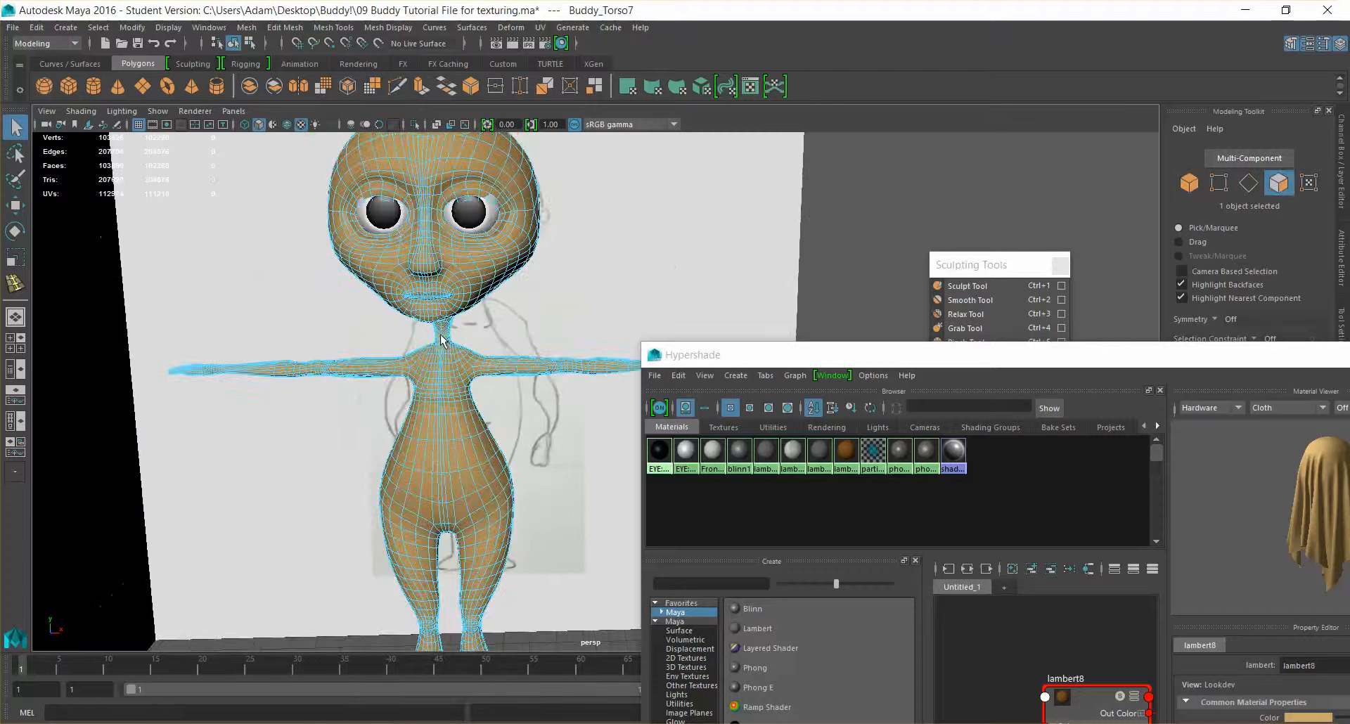
Select the loop of faces running around the body just below the neck.
{"action": "scroll", "coordinate": [446, 343], "scroll_direction": "up", "scroll_amount": 5}
{"action": "middle_click_drag", "start_coordinate": [446, 344], "coordinate": [568, 387], "text": "alt"}
{"action": "scroll", "coordinate": [568, 388], "scroll_direction": "down", "scroll_amount": 1}
{"action": "scroll", "coordinate": [571, 394], "scroll_direction": "up", "scroll_amount": 3}
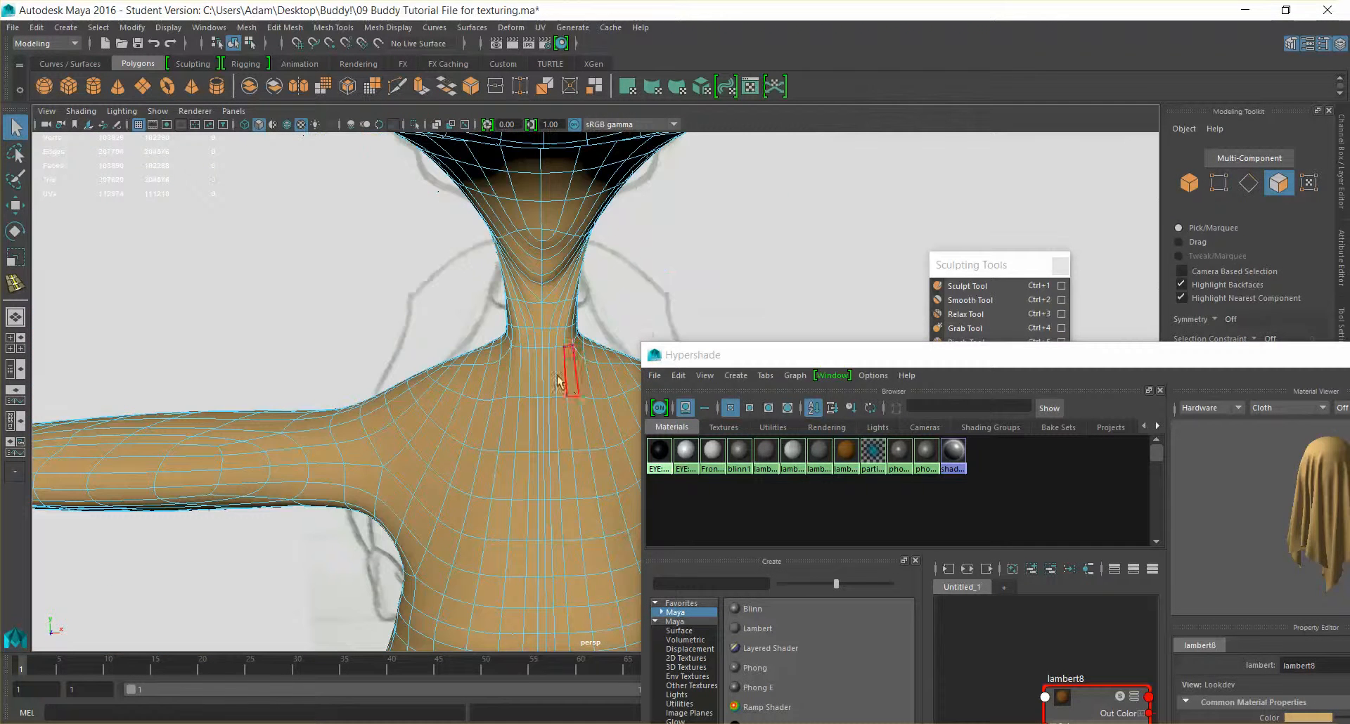
{"action": "left_click", "coordinate": [546, 366], "text": "shift"}
{"action": "double_click", "coordinate": [554, 368], "text": "shift"}
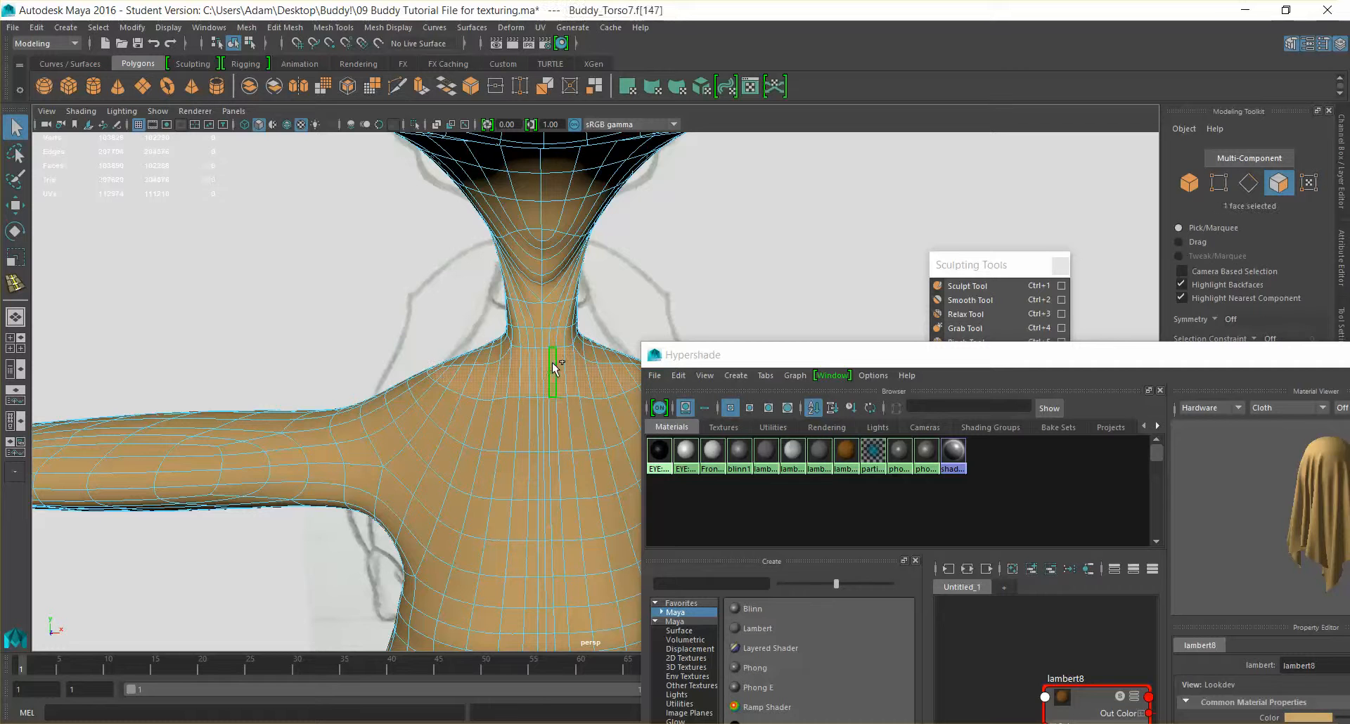
{"action": "left_click_drag", "start_coordinate": [459, 337], "coordinate": [463, 340], "text": "alt"}
{"action": "scroll", "coordinate": [367, 278], "scroll_direction": "down", "scroll_amount": 4}
{"action": "scroll", "coordinate": [366, 277], "scroll_direction": "down", "scroll_amount": 3}
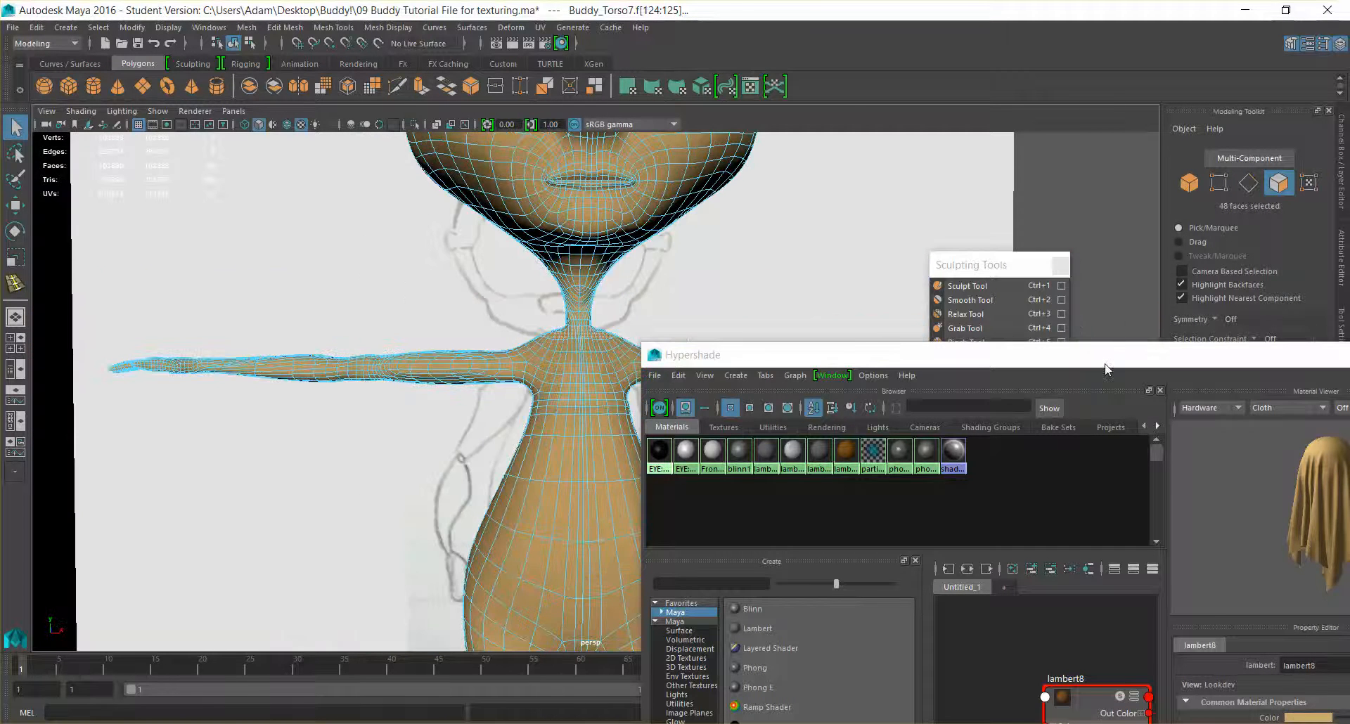
Minimize the Hypershade, switch the viewport to the front view, and add all body faces below the neck to the selection.
{"action": "left_click_drag", "start_coordinate": [1105, 363], "coordinate": [704, 280]}
{"action": "left_click", "coordinate": [968, 272]}
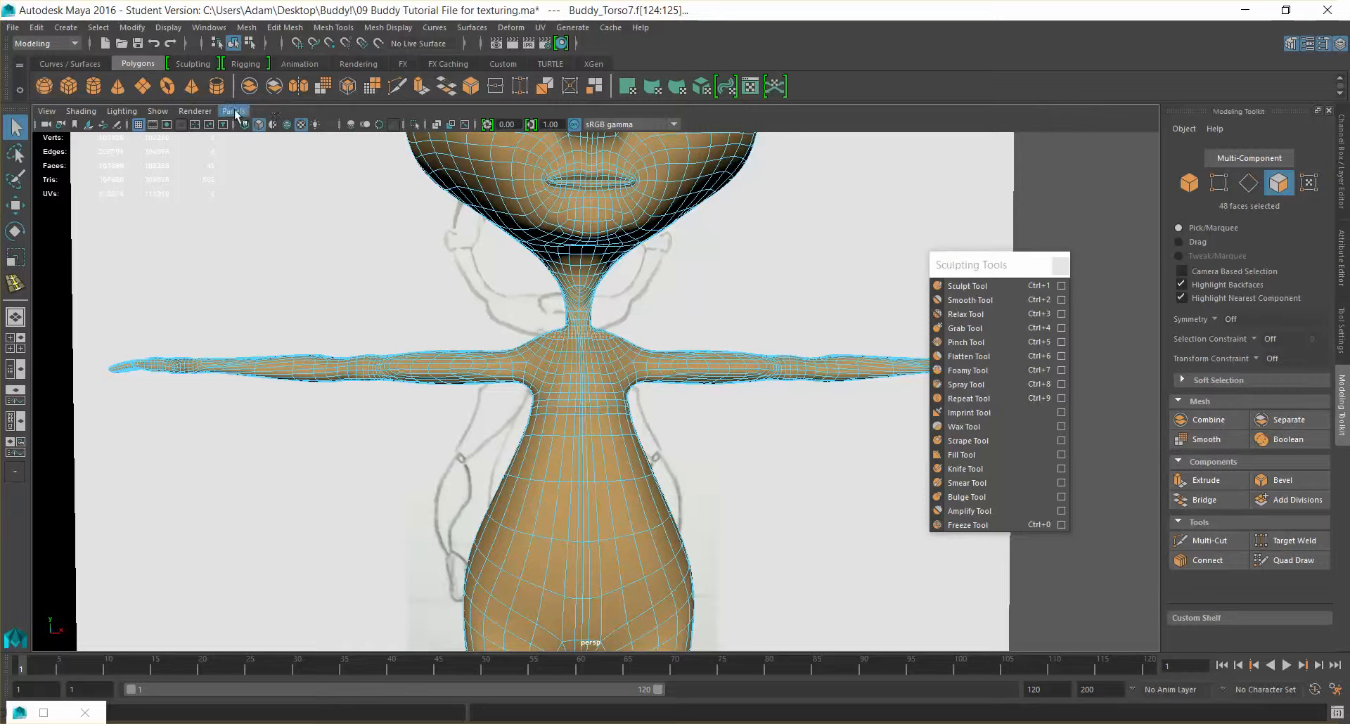
{"action": "left_click", "coordinate": [235, 111]}
{"action": "mouse_move", "coordinate": [290, 160]}
{"action": "left_click", "coordinate": [443, 161]}
{"action": "scroll", "coordinate": [645, 357], "scroll_direction": "up", "scroll_amount": 2}
{"action": "scroll", "coordinate": [735, 606], "scroll_direction": "down", "scroll_amount": 1}
{"action": "middle_click_drag", "start_coordinate": [735, 588], "coordinate": [725, 502], "text": "alt"}
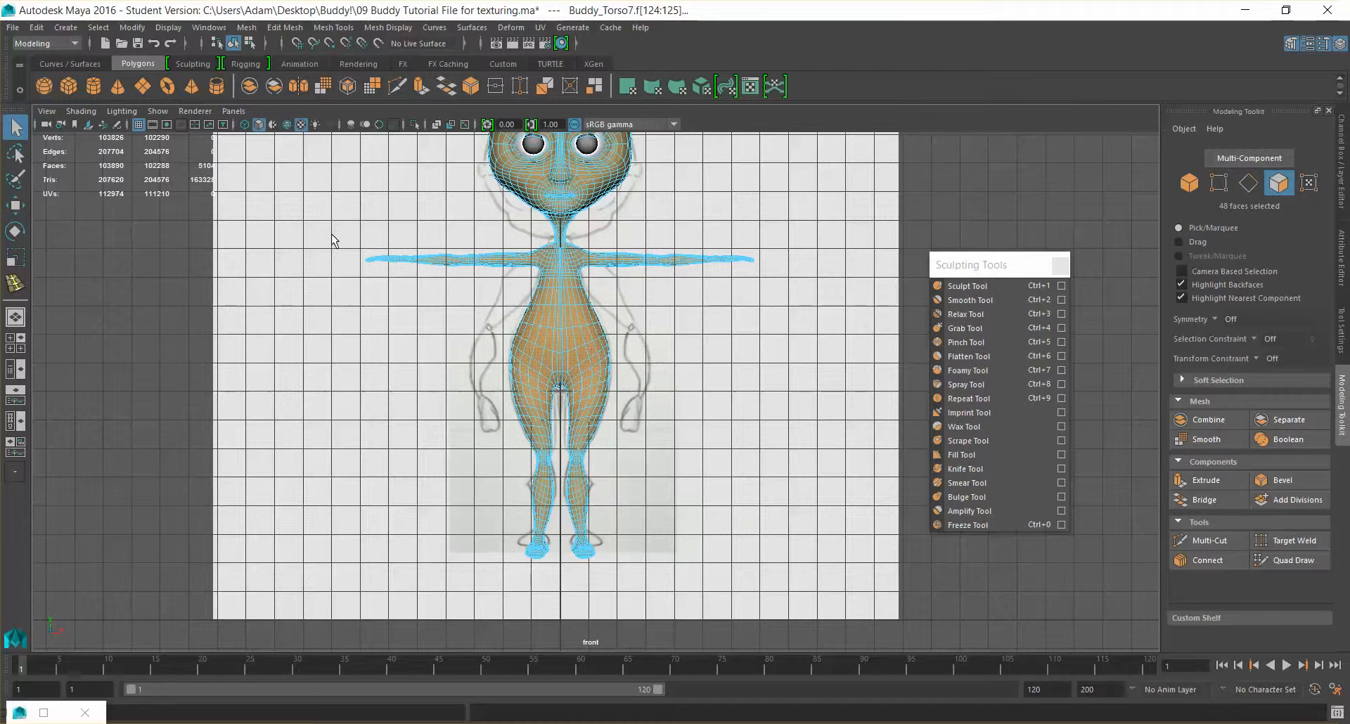
Return the viewport to the perspective view and bring the neck and shoulders close up to check the selected faces.
{"action": "left_click", "coordinate": [233, 112]}
{"action": "mouse_move", "coordinate": [308, 126]}
{"action": "left_click", "coordinate": [406, 128]}
{"action": "left_click_drag", "start_coordinate": [746, 338], "coordinate": [622, 315], "text": "alt"}
{"action": "left_click_drag", "start_coordinate": [436, 322], "coordinate": [813, 501], "text": "alt"}
{"action": "left_click_drag", "start_coordinate": [564, 317], "coordinate": [689, 304], "text": "alt"}
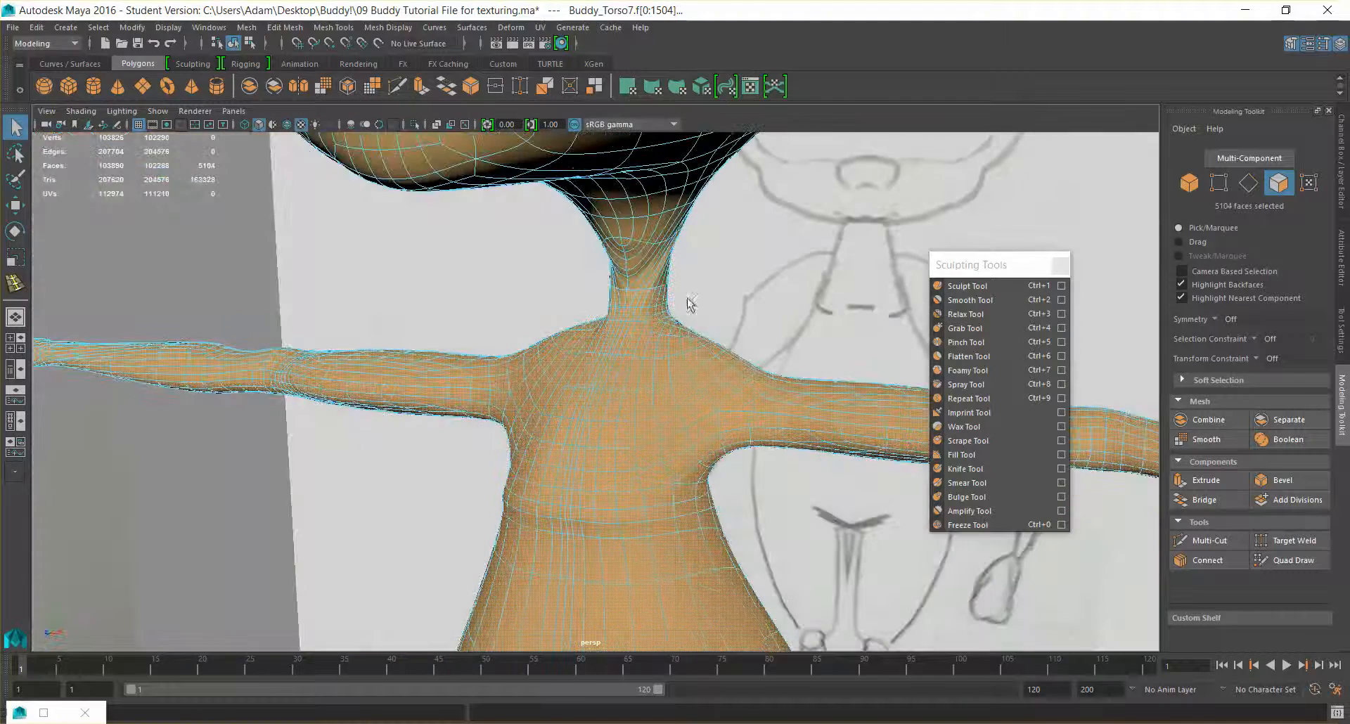
Correct the selection around the neck by undoing the stray face picks and removing the band of neck faces from it.
{"action": "left_click", "coordinate": [644, 298], "text": "ctrl"}
{"action": "key", "text": "ctrl+z"}
{"action": "scroll", "coordinate": [665, 304], "scroll_direction": "up", "scroll_amount": 5}
{"action": "middle_click_drag", "start_coordinate": [653, 199], "coordinate": [600, 319], "text": "alt"}
{"action": "scroll", "coordinate": [537, 284], "scroll_direction": "down", "scroll_amount": 2}
{"action": "left_click_drag", "start_coordinate": [562, 292], "coordinate": [715, 211], "text": "alt"}
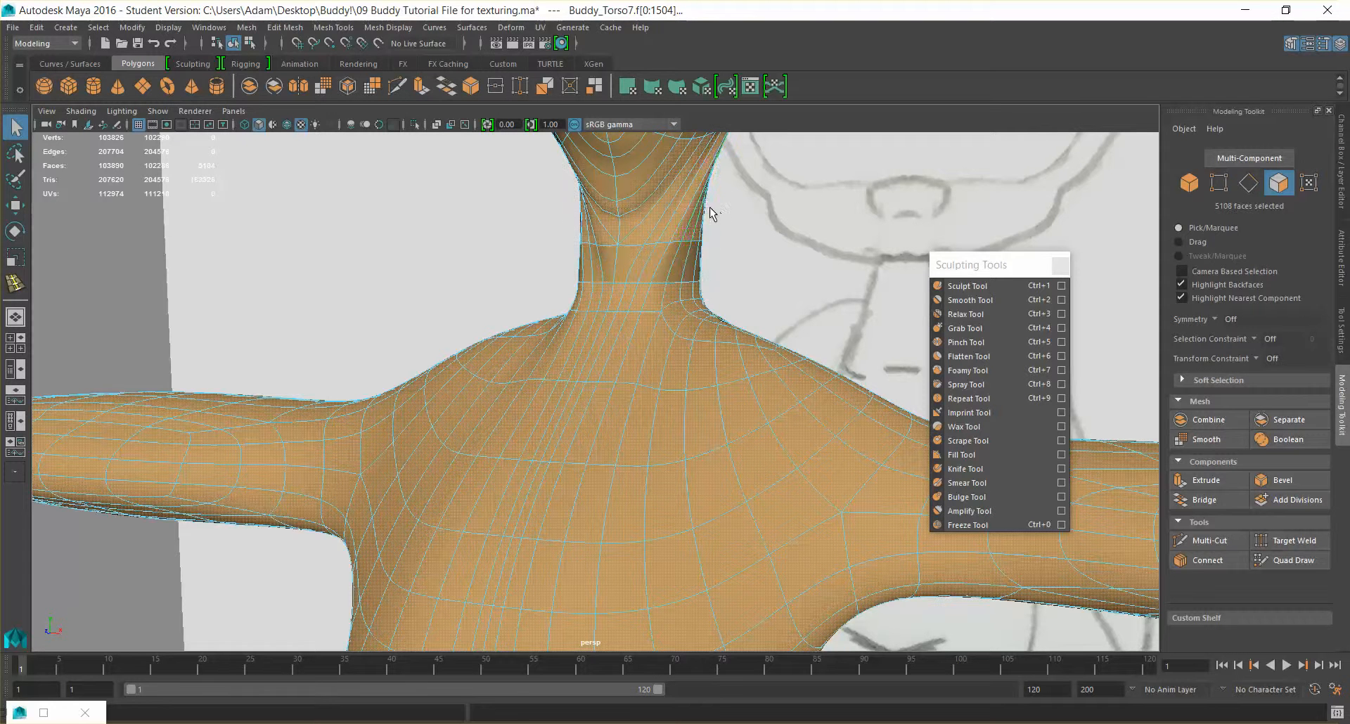
{"action": "key", "text": "ctrl+z"}
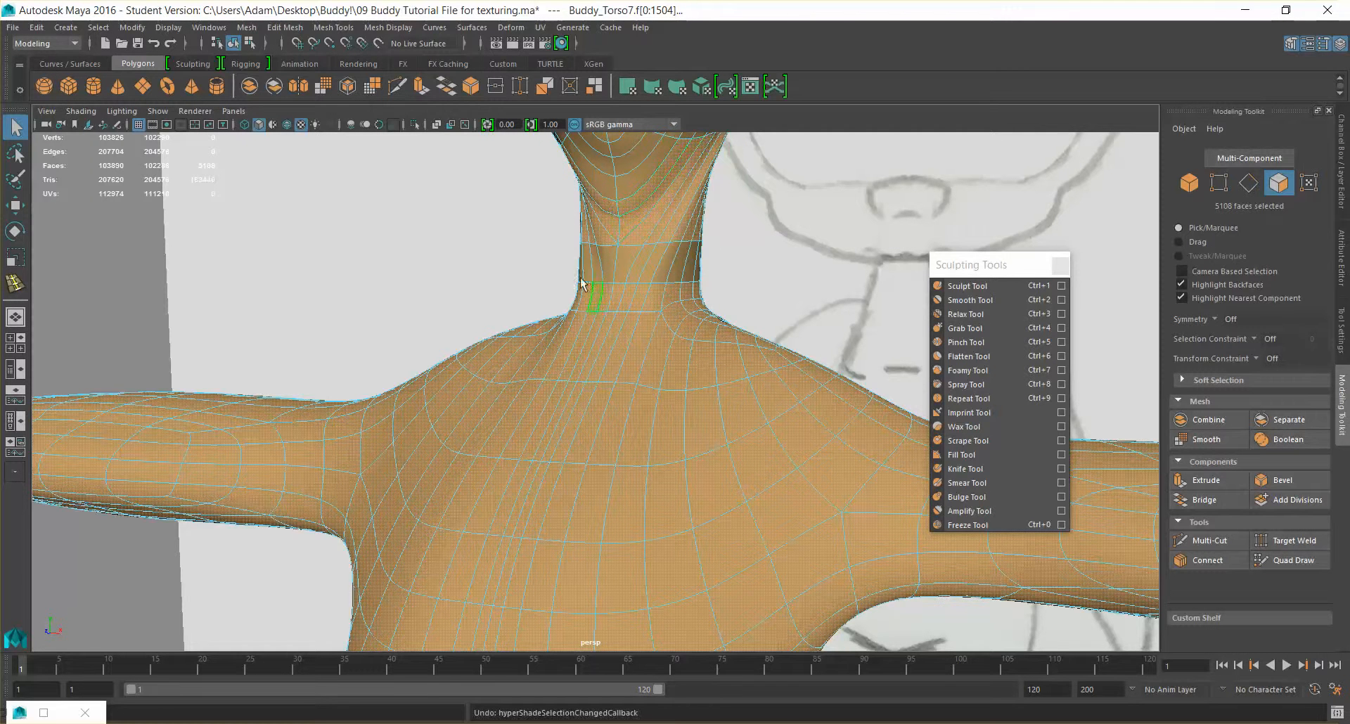
{"action": "key", "text": "ctrl+z"}
{"action": "left_click_drag", "start_coordinate": [567, 253], "coordinate": [723, 254], "text": "shift"}
{"action": "right_click_drag", "start_coordinate": [762, 299], "coordinate": [798, 338], "text": "alt"}
{"action": "mouse_move", "coordinate": [798, 337]}
{"action": "left_mouse_down", "text": "alt"}
{"action": "mouse_move", "coordinate": [837, 390]}
{"action": "mouse_move", "coordinate": [811, 380]}
{"action": "mouse_move", "coordinate": [769, 399]}
{"action": "left_mouse_up", "text": "alt"}
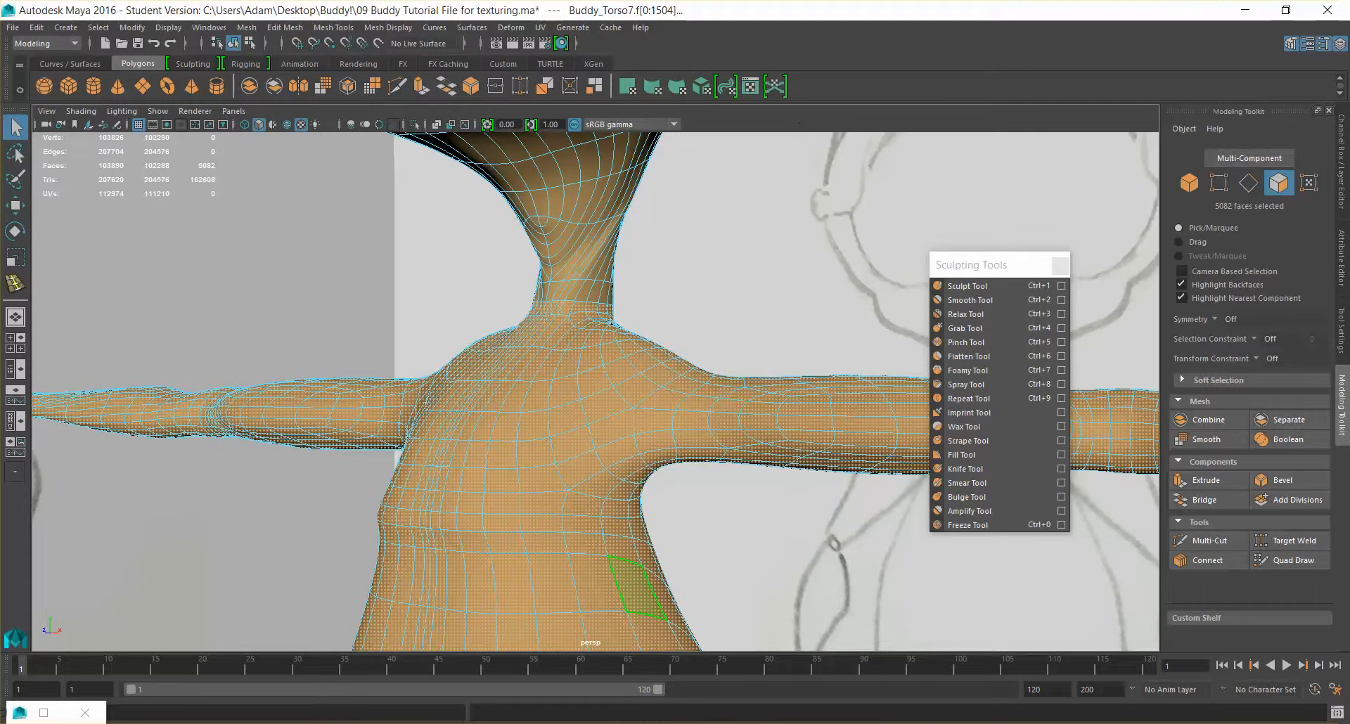
Restore the Hypershade and assign the phong1 material to the selected body faces.
{"action": "left_click", "coordinate": [44, 712]}
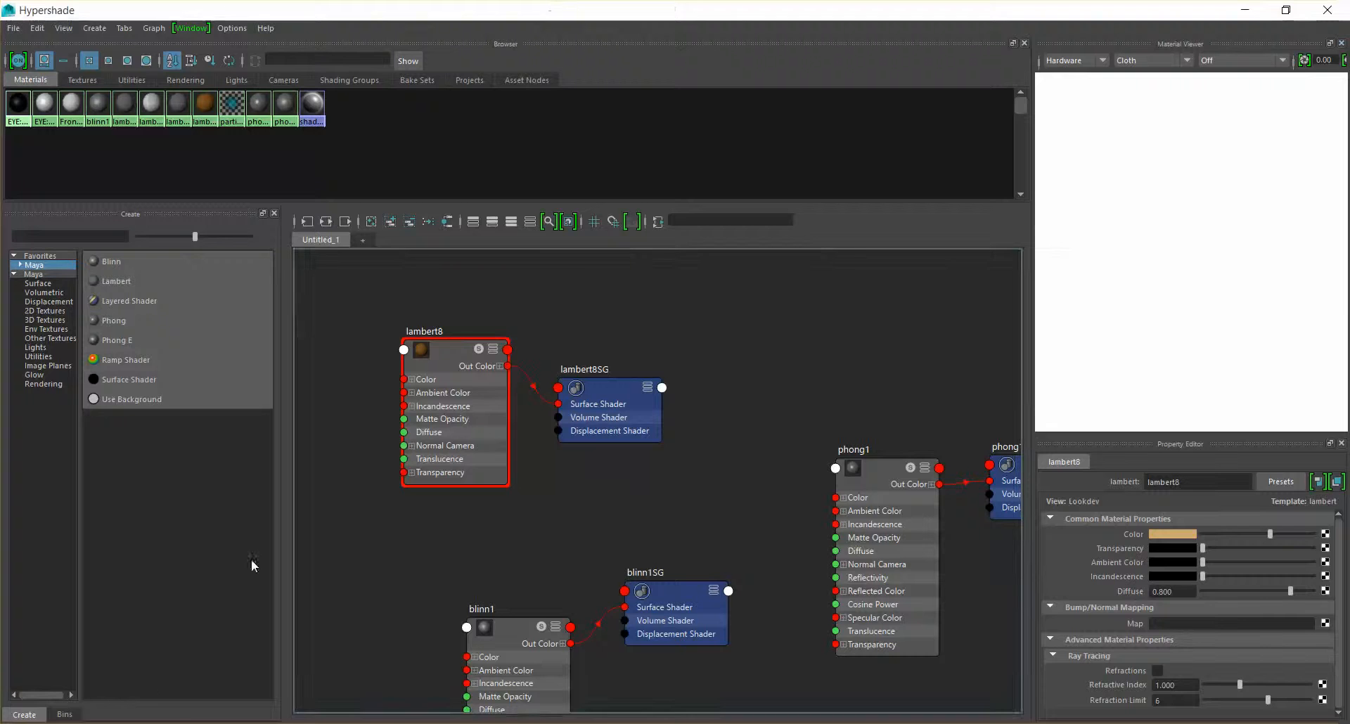
{"action": "middle_click_drag", "start_coordinate": [723, 543], "coordinate": [477, 516], "text": "alt"}
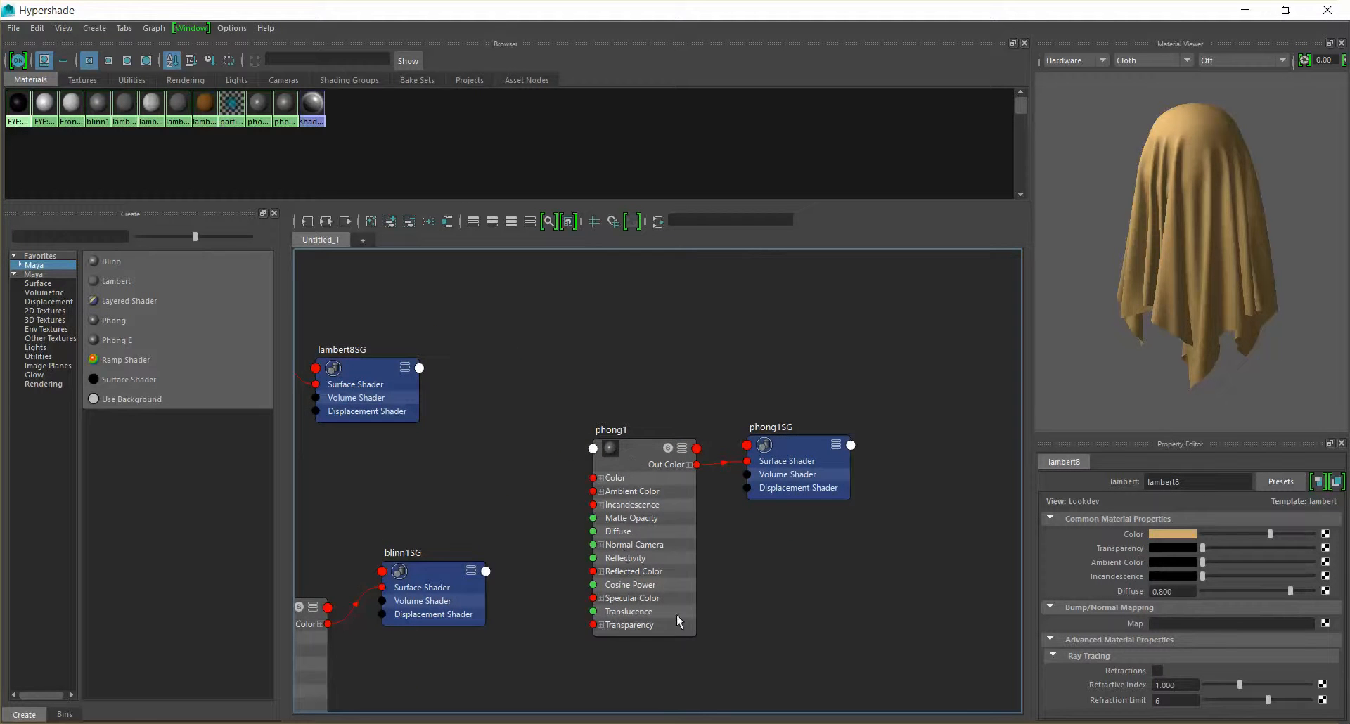
{"action": "middle_click_drag", "start_coordinate": [757, 468], "coordinate": [767, 653], "text": "alt"}
{"action": "right_click", "coordinate": [620, 450]}
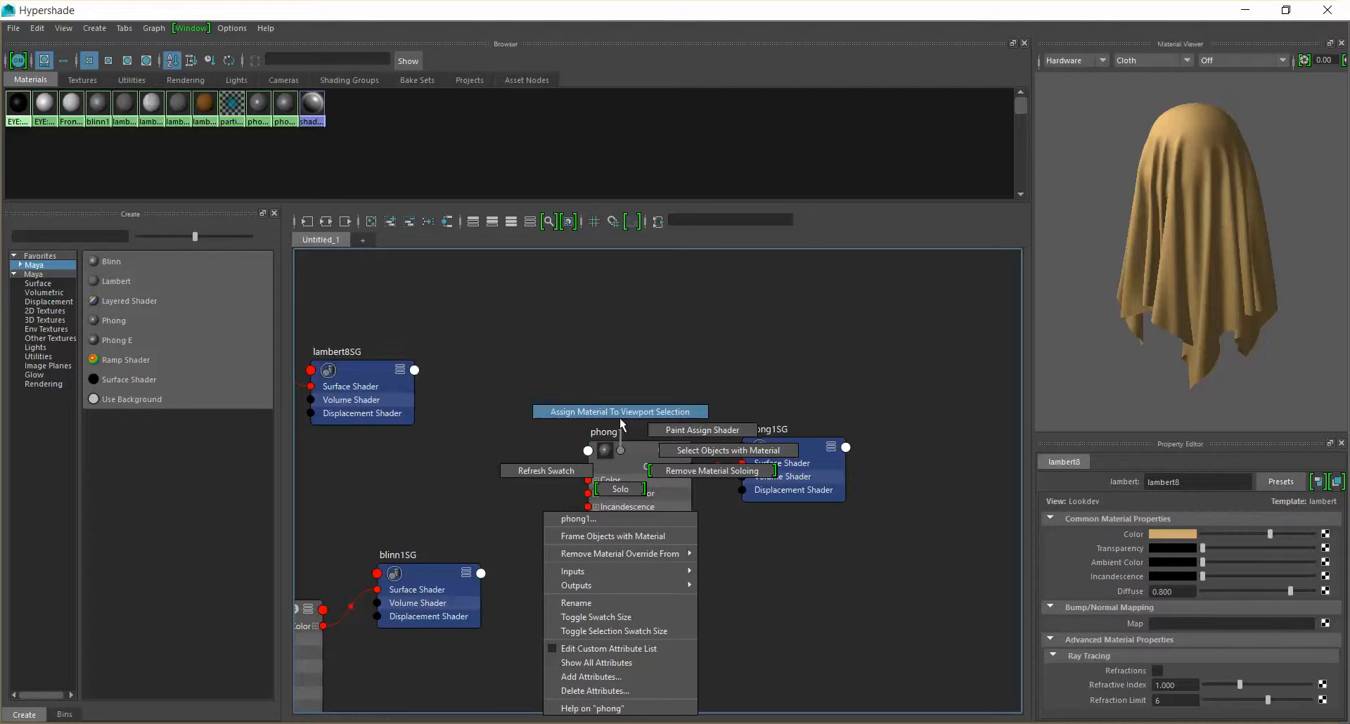
{"action": "left_click", "coordinate": [618, 417]}
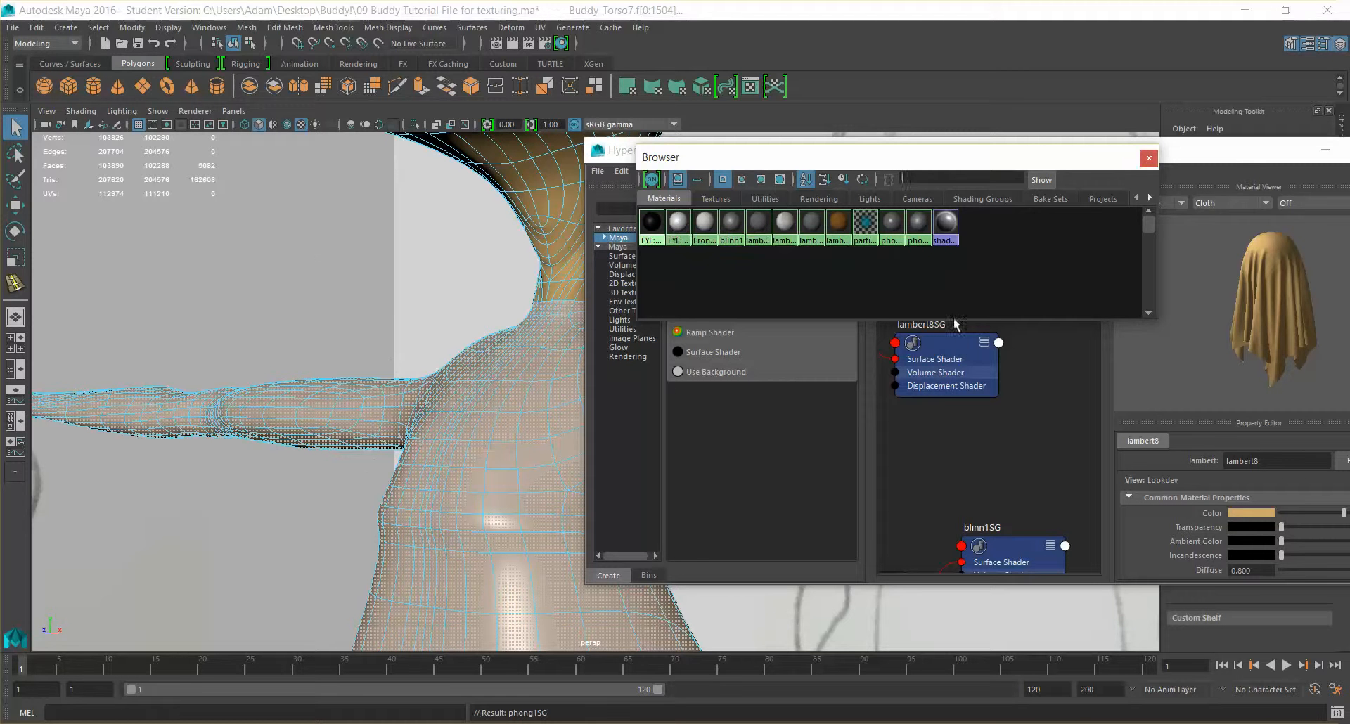
Return the body mesh to object mode with nothing selected and bring the phong-shaded body into view.
{"action": "left_click", "coordinate": [502, 444]}
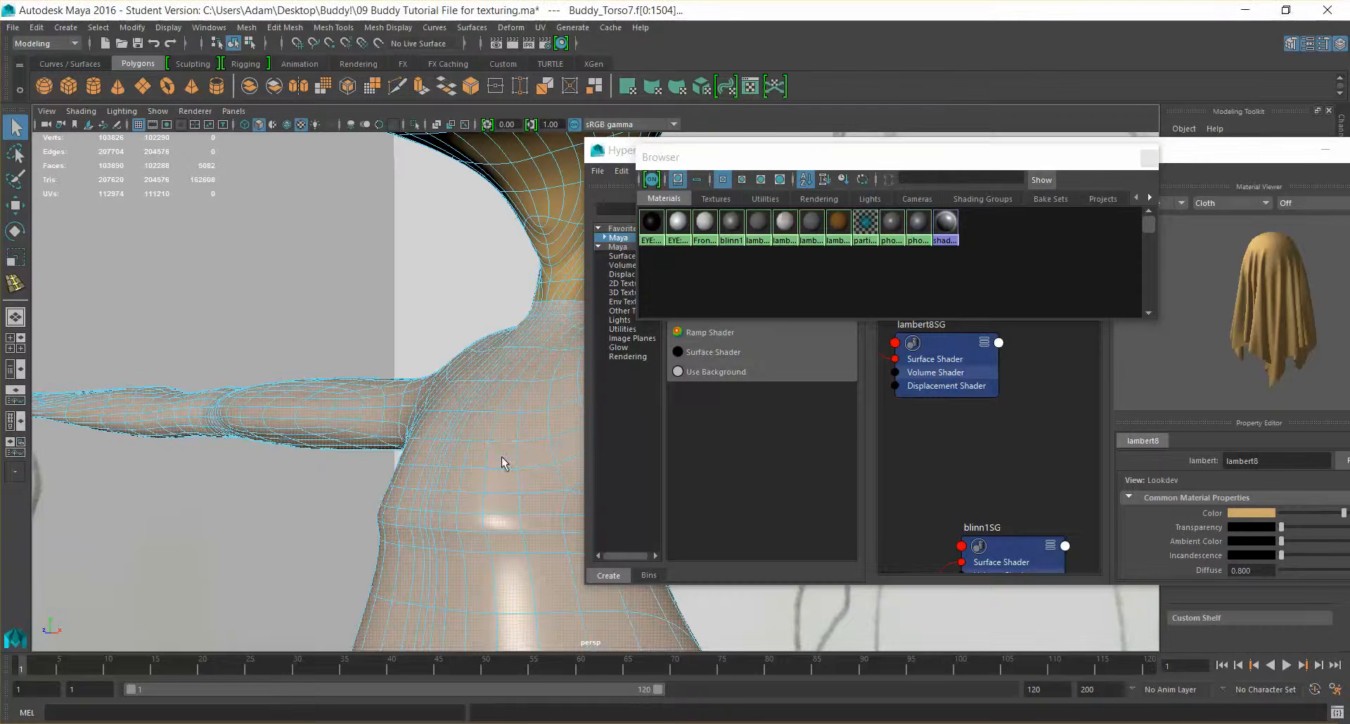
{"action": "scroll", "coordinate": [505, 461], "scroll_direction": "down", "scroll_amount": 2}
{"action": "middle_click_drag", "start_coordinate": [517, 415], "coordinate": [265, 332], "text": "alt"}
{"action": "left_click_drag", "start_coordinate": [274, 322], "coordinate": [410, 401], "text": "alt"}
{"action": "right_click_drag", "start_coordinate": [409, 398], "coordinate": [450, 336]}
{"action": "scroll", "coordinate": [487, 378], "scroll_direction": "down", "scroll_amount": 4}
{"action": "middle_click_drag", "start_coordinate": [405, 379], "coordinate": [361, 310], "text": "alt"}
{"action": "left_click_drag", "start_coordinate": [361, 311], "coordinate": [661, 360], "text": "alt"}
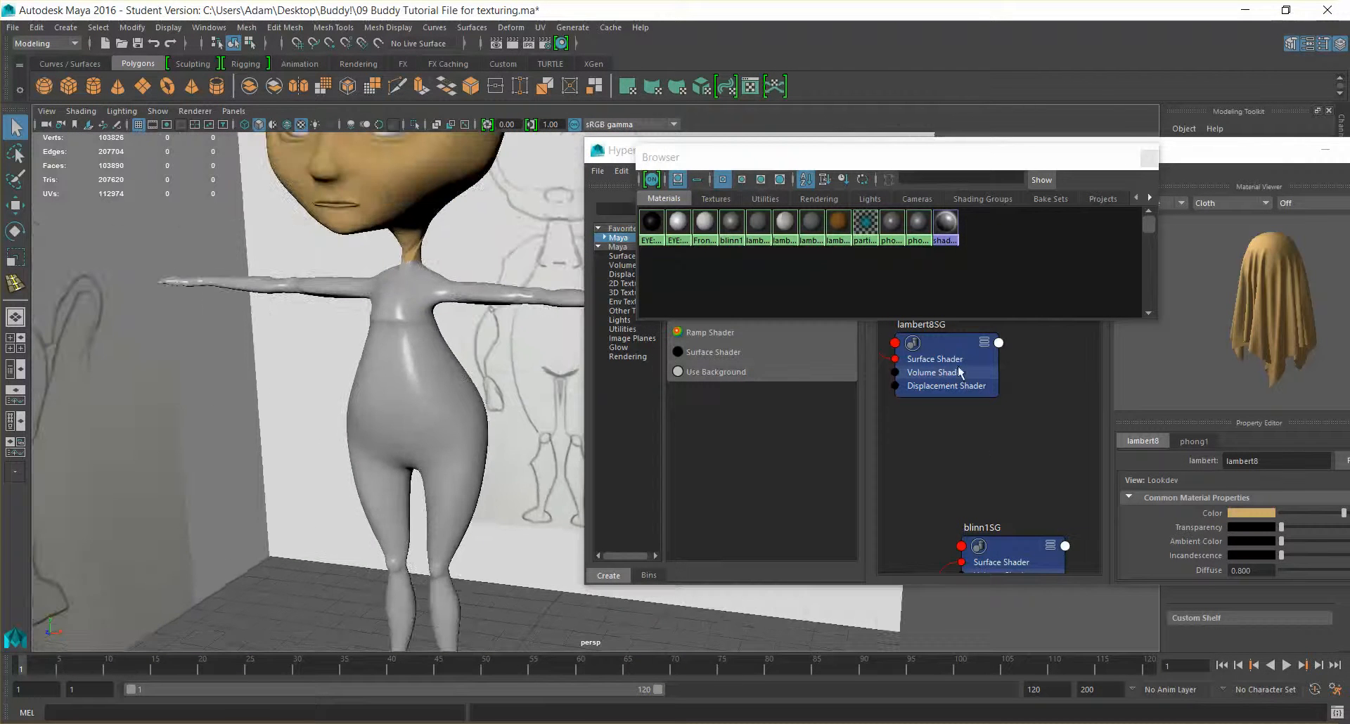
Select the phong1 material, maximize the Hypershade, and set the material's colour to red.
{"action": "scroll", "coordinate": [988, 446], "scroll_direction": "down", "scroll_amount": 3}
{"action": "middle_click_drag", "start_coordinate": [988, 446], "coordinate": [894, 376], "text": "alt"}
{"action": "left_click", "coordinate": [998, 370]}
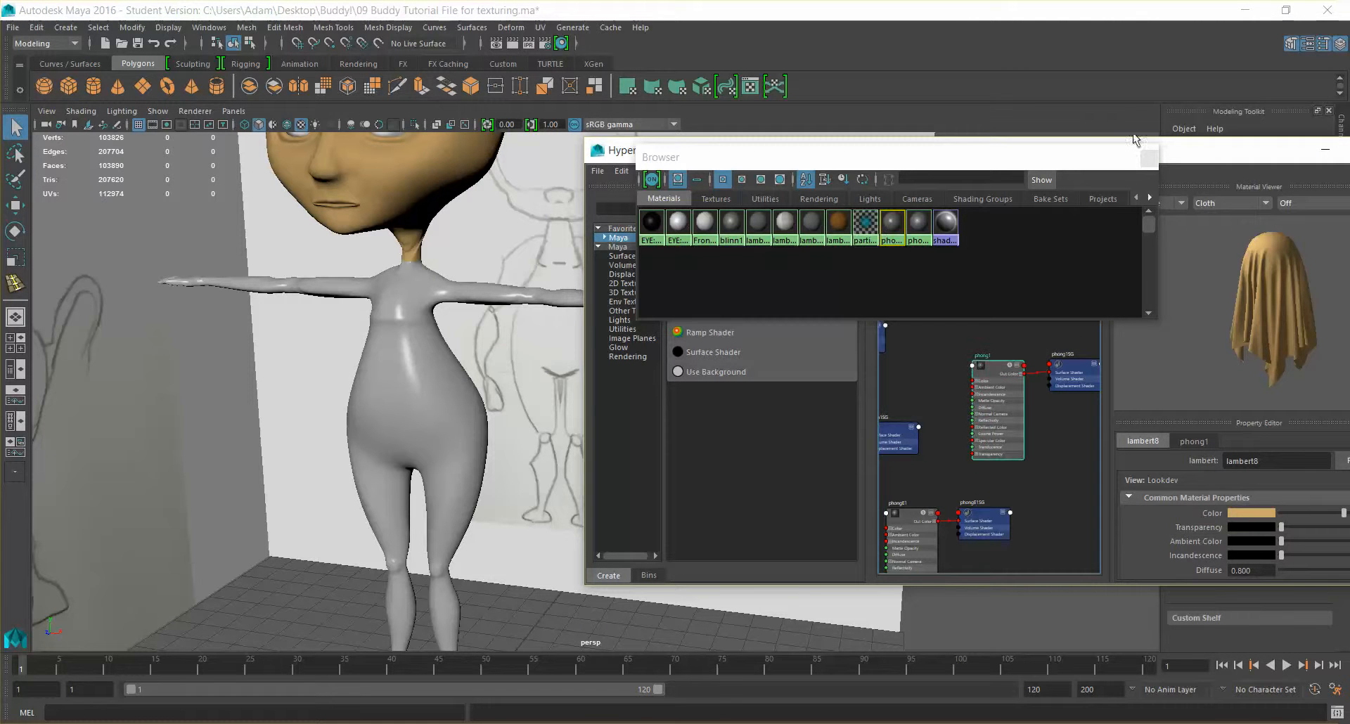
{"action": "double_click", "coordinate": [1197, 154]}
{"action": "left_click_drag", "start_coordinate": [964, 163], "coordinate": [456, 48]}
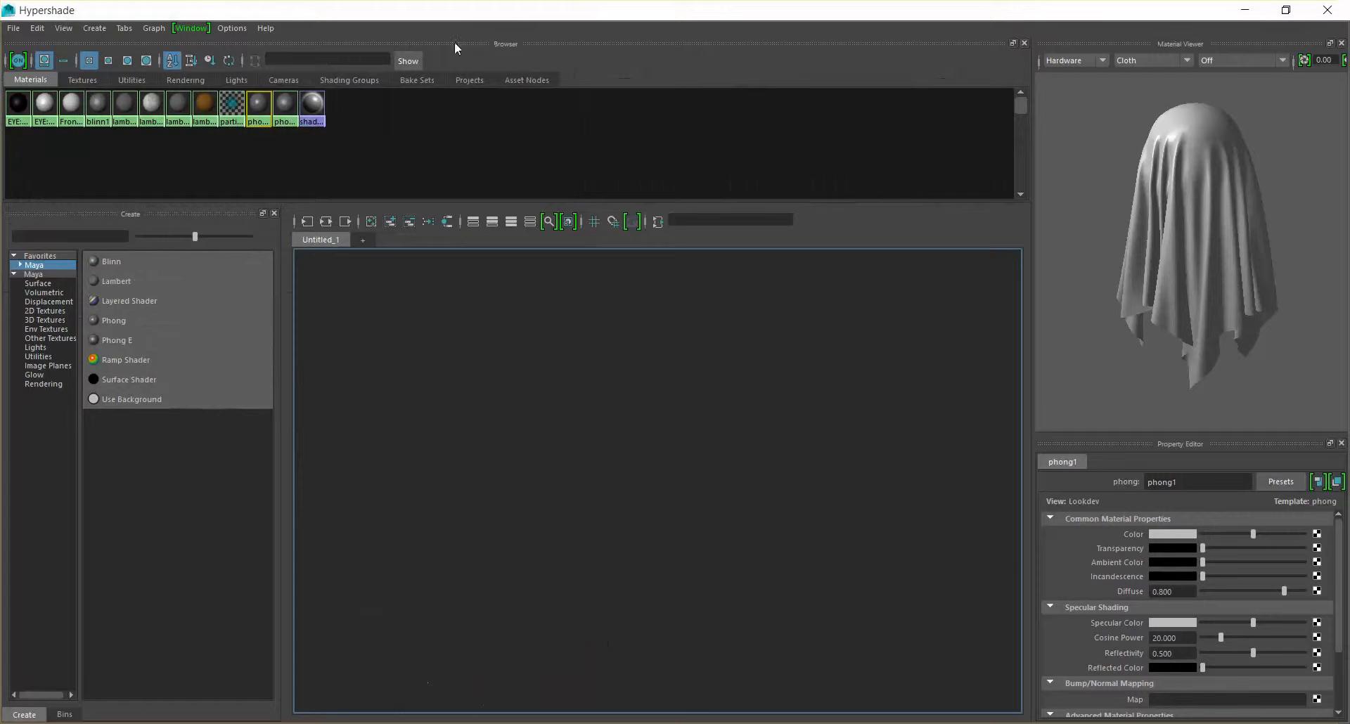
{"action": "left_click", "coordinate": [1175, 537]}
{"action": "left_click", "coordinate": [1122, 503]}
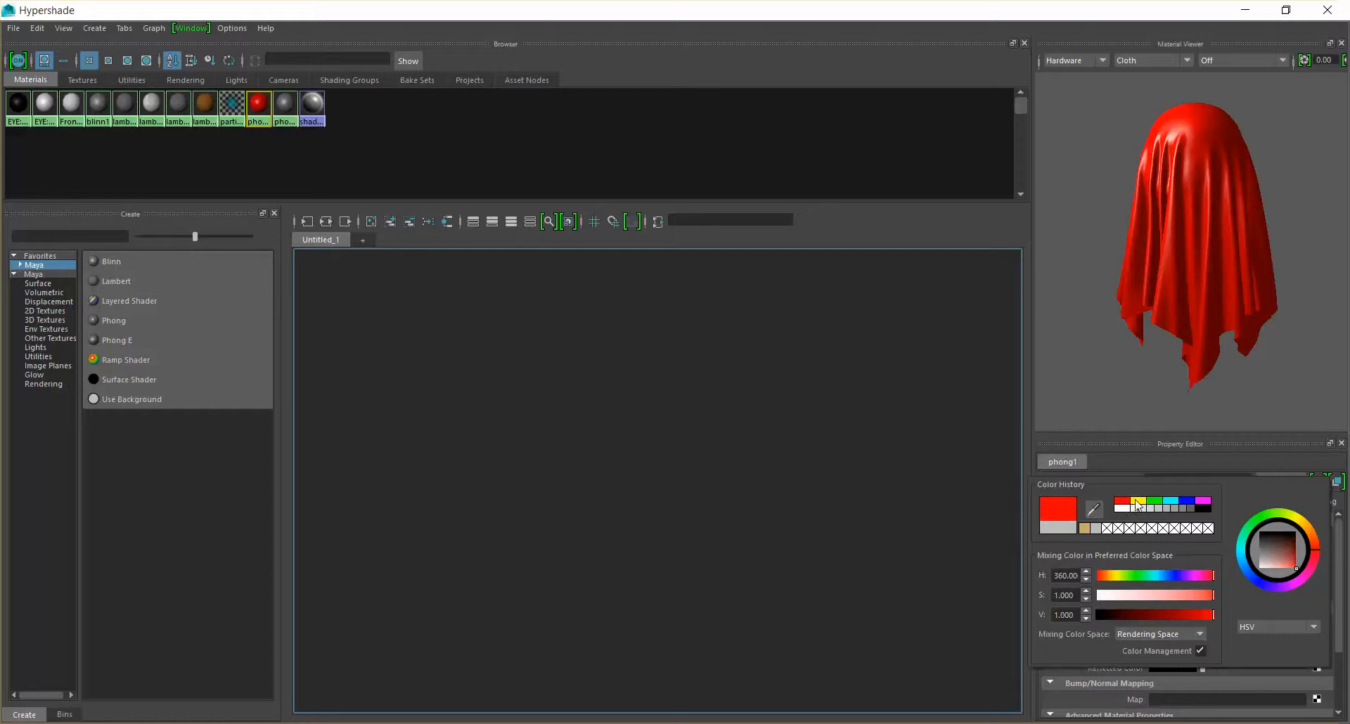
Shrink the Hypershade beside the character, try blue and cyan as phong1's colour, and set it to orange.
{"action": "left_click_drag", "start_coordinate": [871, 13], "coordinate": [803, 123]}
{"action": "left_click", "coordinate": [1044, 485]}
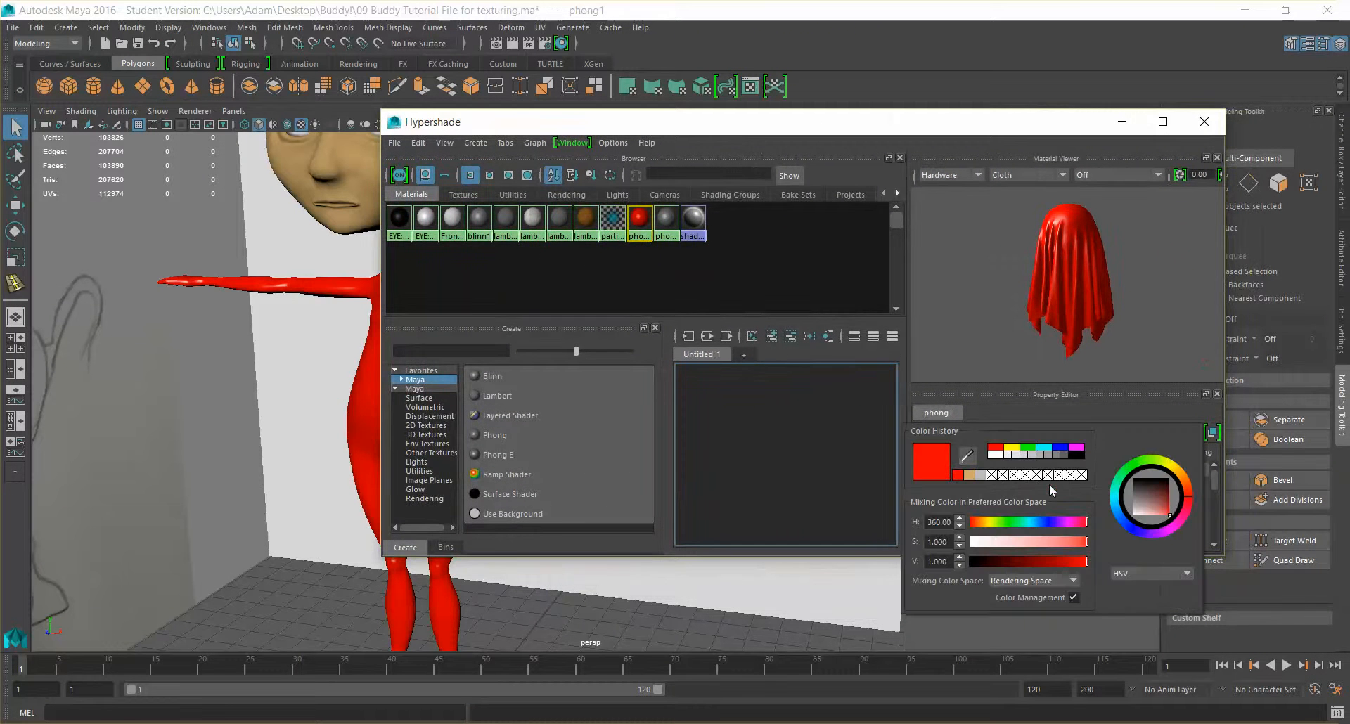
{"action": "left_click", "coordinate": [1060, 448]}
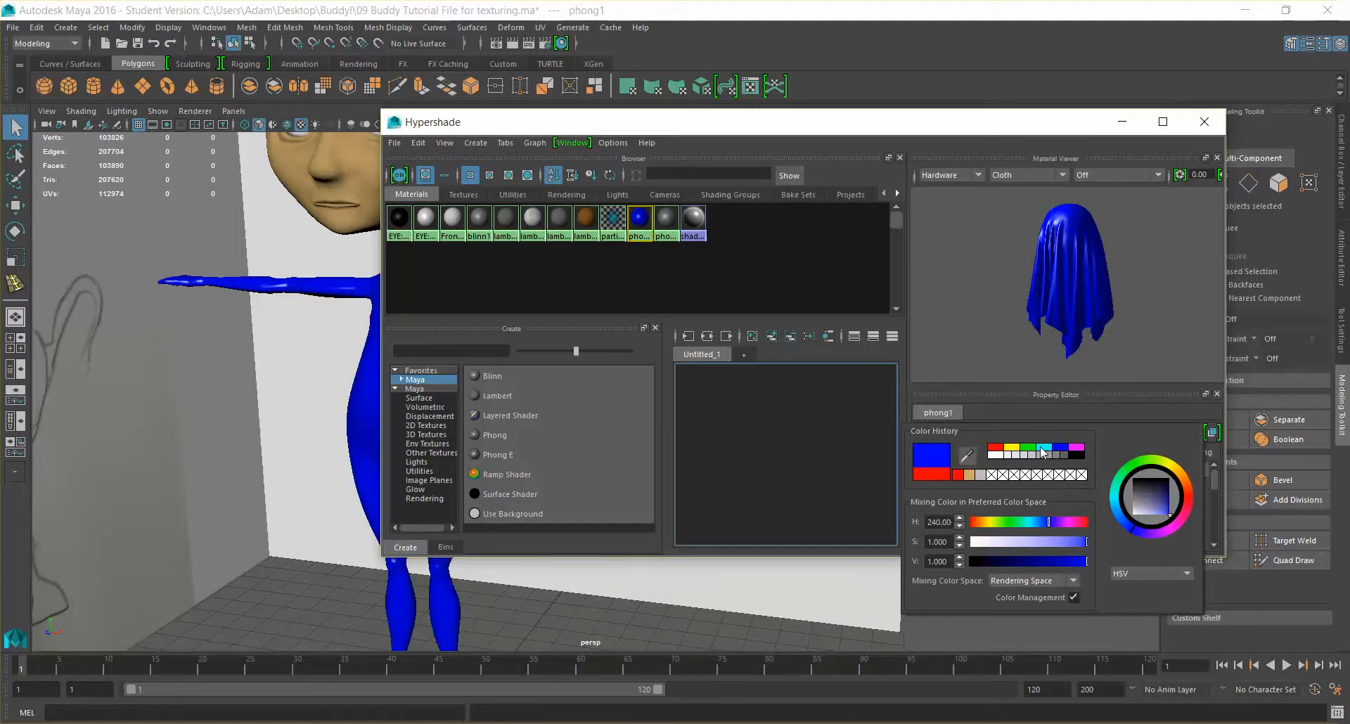
{"action": "left_click", "coordinate": [1043, 448]}
{"action": "left_click_drag", "start_coordinate": [1151, 535], "coordinate": [1189, 493]}
{"action": "left_click_drag", "start_coordinate": [739, 125], "coordinate": [844, 86]}
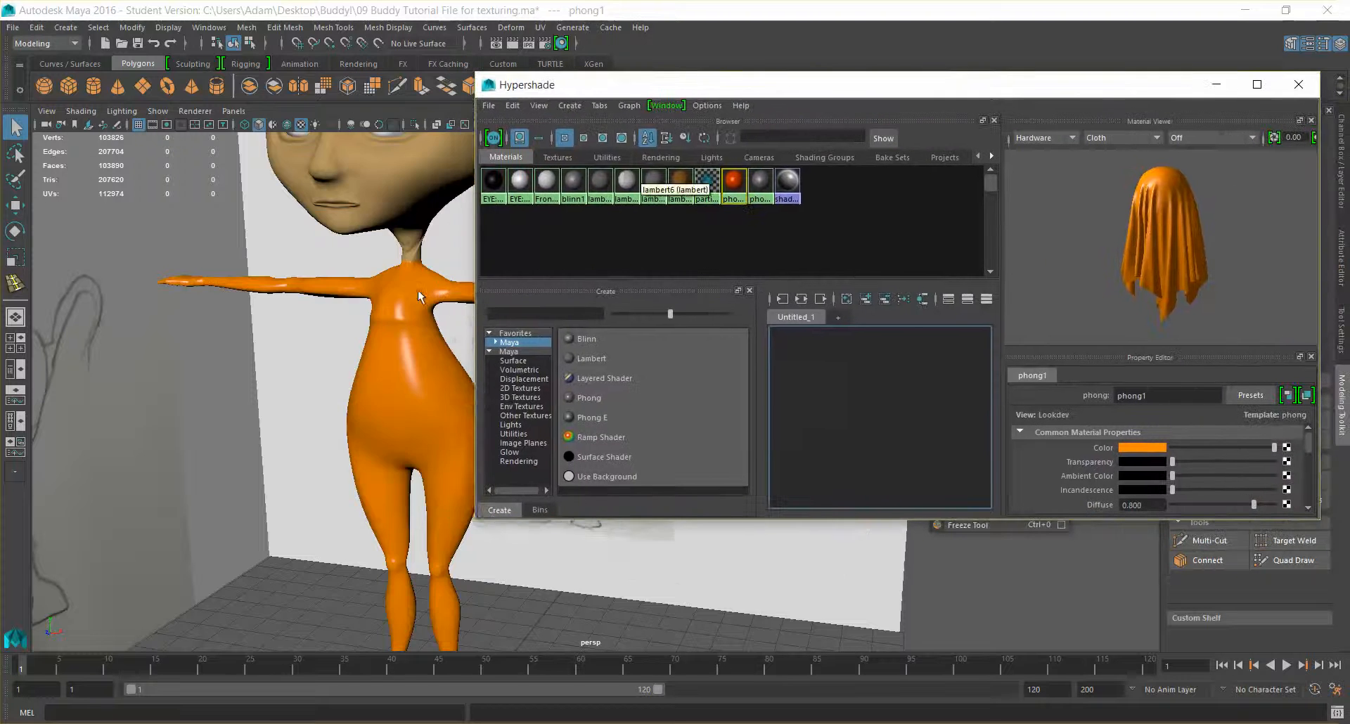
Try a high transparency on phong1 with the body in view, and set it back to fully opaque.
{"action": "scroll", "coordinate": [401, 306], "scroll_direction": "down", "scroll_amount": 4}
{"action": "middle_click_drag", "start_coordinate": [400, 306], "coordinate": [246, 304], "text": "alt"}
{"action": "left_click_drag", "start_coordinate": [322, 314], "coordinate": [322, 353], "text": "alt"}
{"action": "scroll", "coordinate": [390, 315], "scroll_direction": "up", "scroll_amount": 3}
{"action": "middle_click_drag", "start_coordinate": [322, 353], "coordinate": [238, 355], "text": "alt"}
{"action": "mouse_move", "coordinate": [238, 355]}
{"action": "left_mouse_down", "text": "alt"}
{"action": "mouse_move", "coordinate": [312, 366]}
{"action": "mouse_move", "coordinate": [280, 352]}
{"action": "left_mouse_up", "text": "alt"}
{"action": "scroll", "coordinate": [311, 366], "scroll_direction": "up", "scroll_amount": 3}
{"action": "middle_click_drag", "start_coordinate": [276, 380], "coordinate": [314, 349], "text": "alt"}
{"action": "left_click_drag", "start_coordinate": [1172, 462], "coordinate": [1242, 469]}
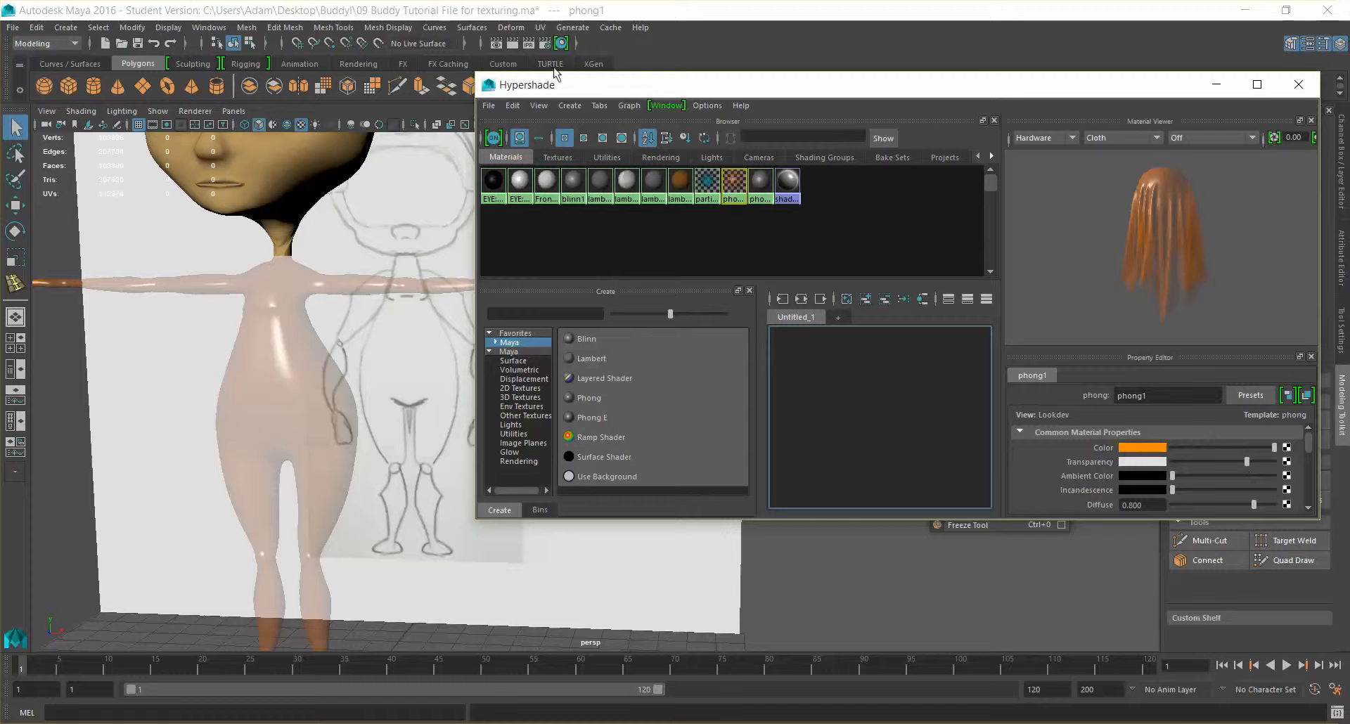
{"action": "left_click_drag", "start_coordinate": [1246, 462], "coordinate": [1168, 463]}
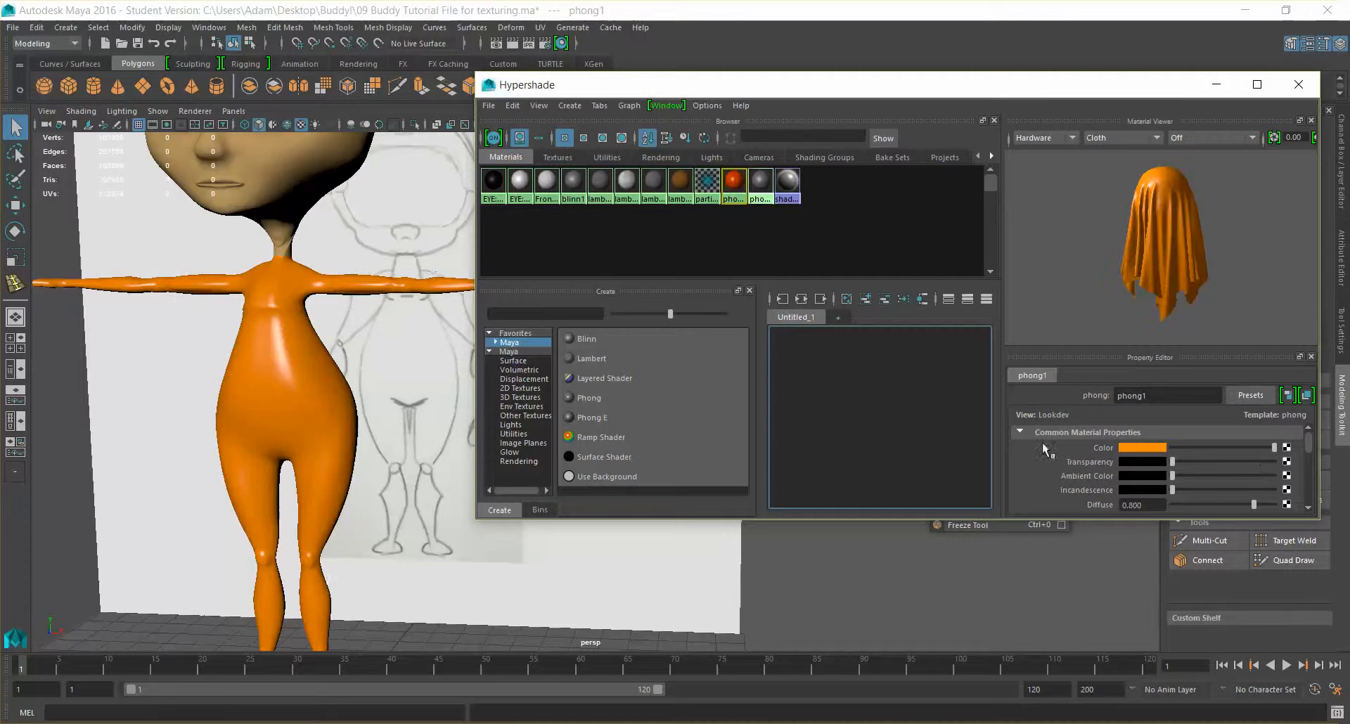
Frame the whole character in the viewport and move the Hypershade clear of it.
{"action": "scroll", "coordinate": [418, 336], "scroll_direction": "down", "scroll_amount": 5}
{"action": "left_click_drag", "start_coordinate": [770, 86], "coordinate": [966, 161]}
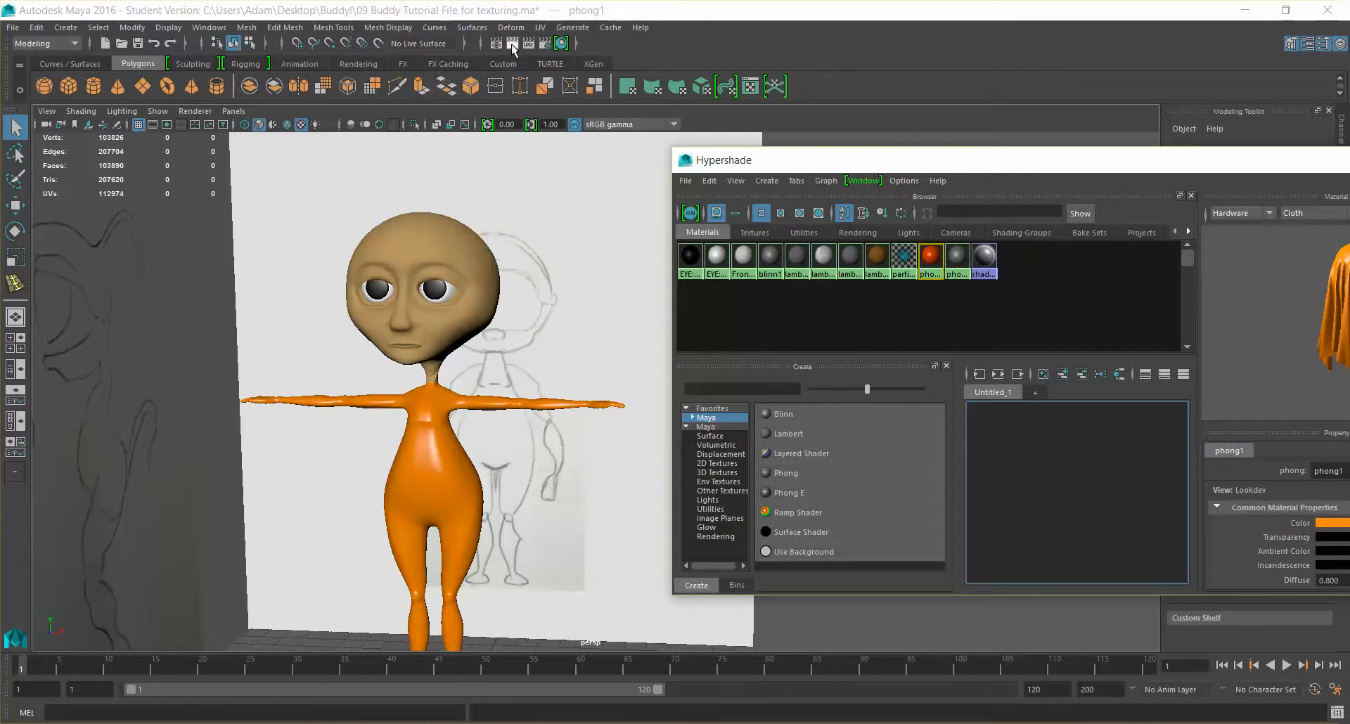
Render the perspective view of the orange-bodied character and minimize the render window.
{"action": "left_click", "coordinate": [512, 44]}
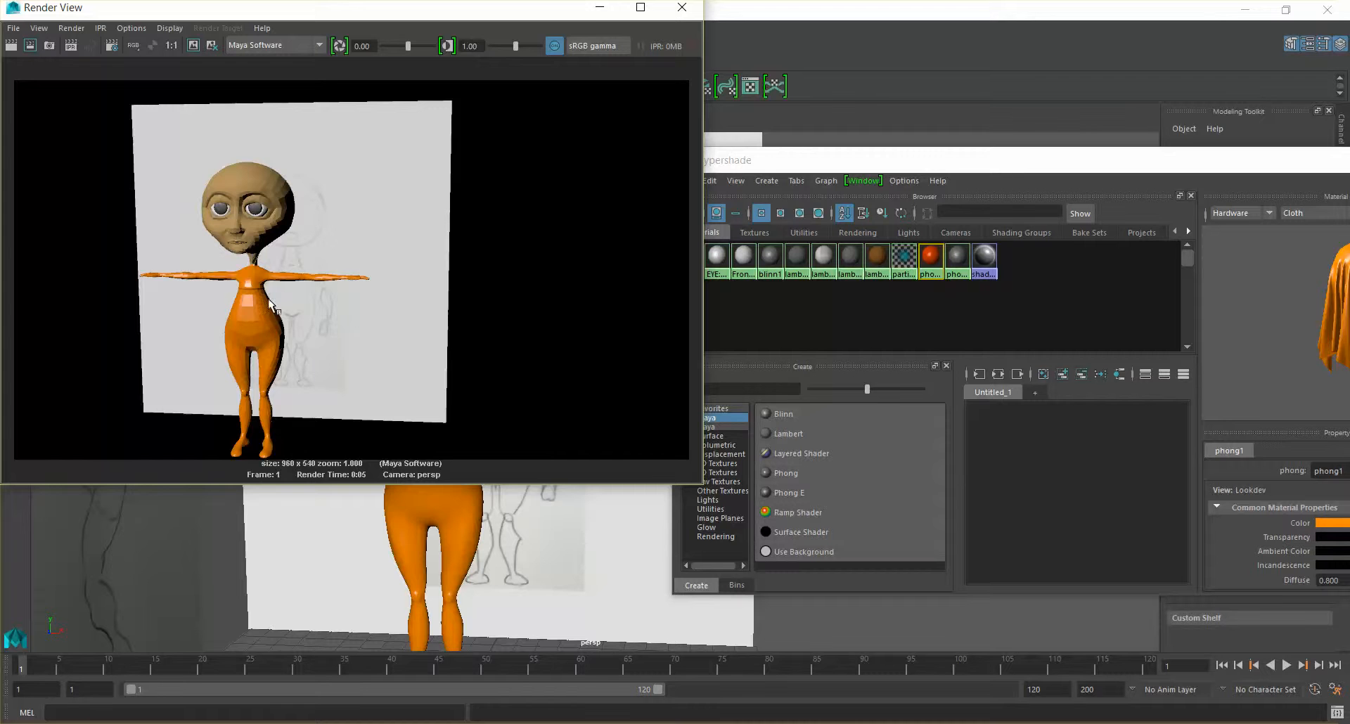
{"action": "left_click", "coordinate": [605, 8]}
Duplicate the character's body mesh in place and activate the Move tool.
{"action": "scroll", "coordinate": [495, 362], "scroll_direction": "down", "scroll_amount": 2}
{"action": "middle_click_drag", "start_coordinate": [495, 363], "coordinate": [374, 284], "text": "alt"}
{"action": "left_click", "coordinate": [378, 418]}
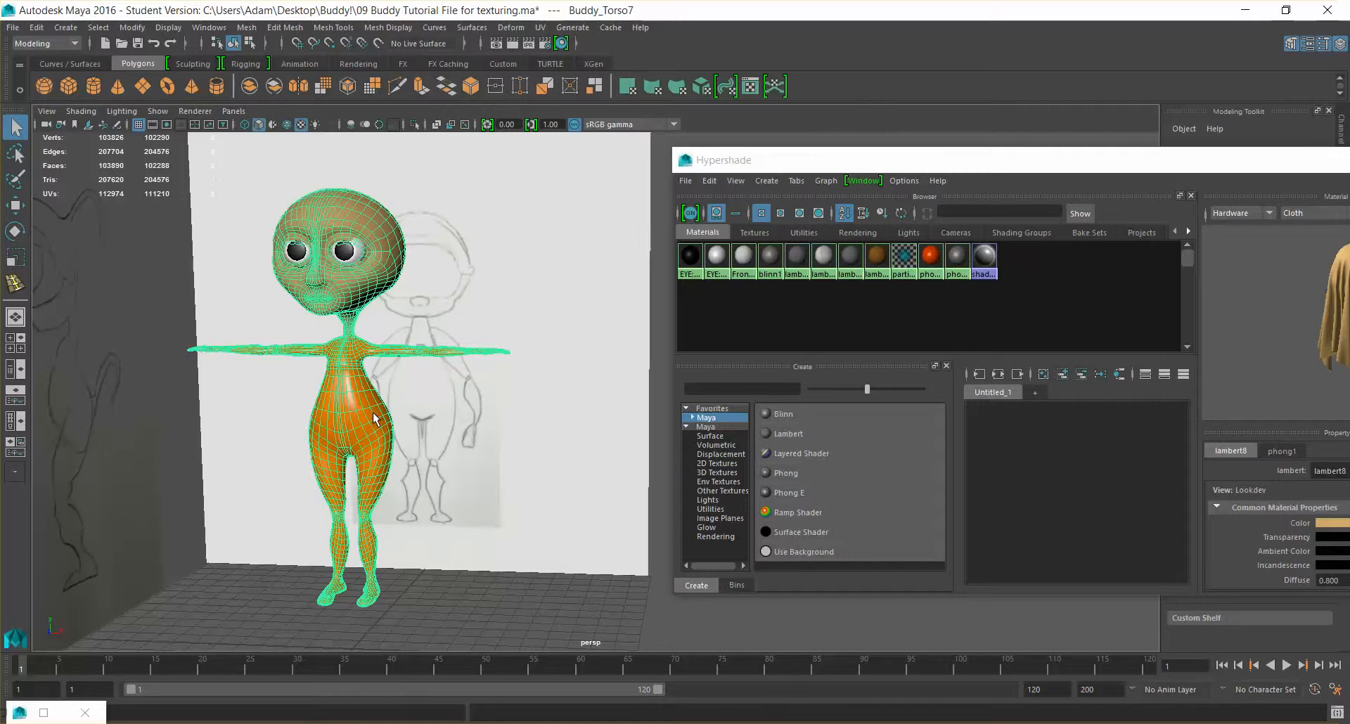
{"action": "key", "text": "ctrl+d"}
{"action": "key", "text": "w"}
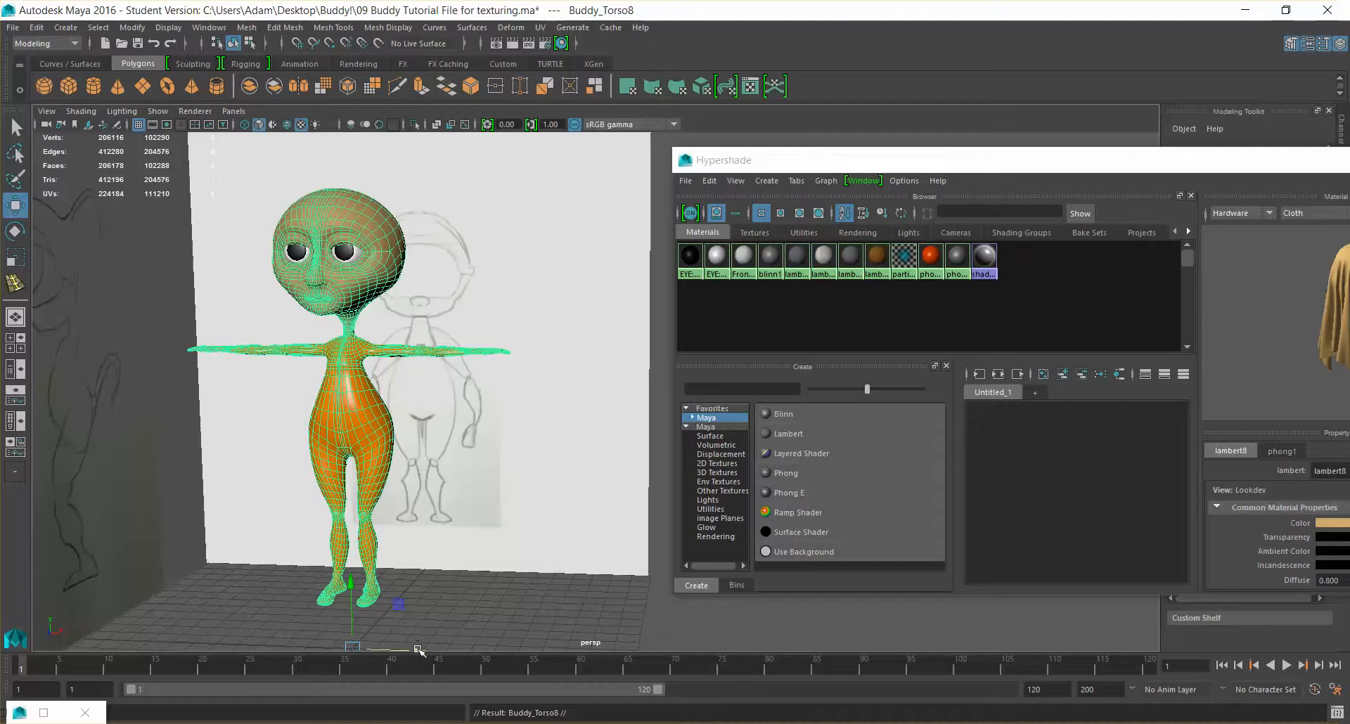
Move one of the two overlapping body meshes sideways, clear of the other body and the front reference image.
{"action": "left_click_drag", "start_coordinate": [491, 651], "coordinate": [453, 606]}
{"action": "scroll", "coordinate": [450, 601], "scroll_direction": "down", "scroll_amount": 2}
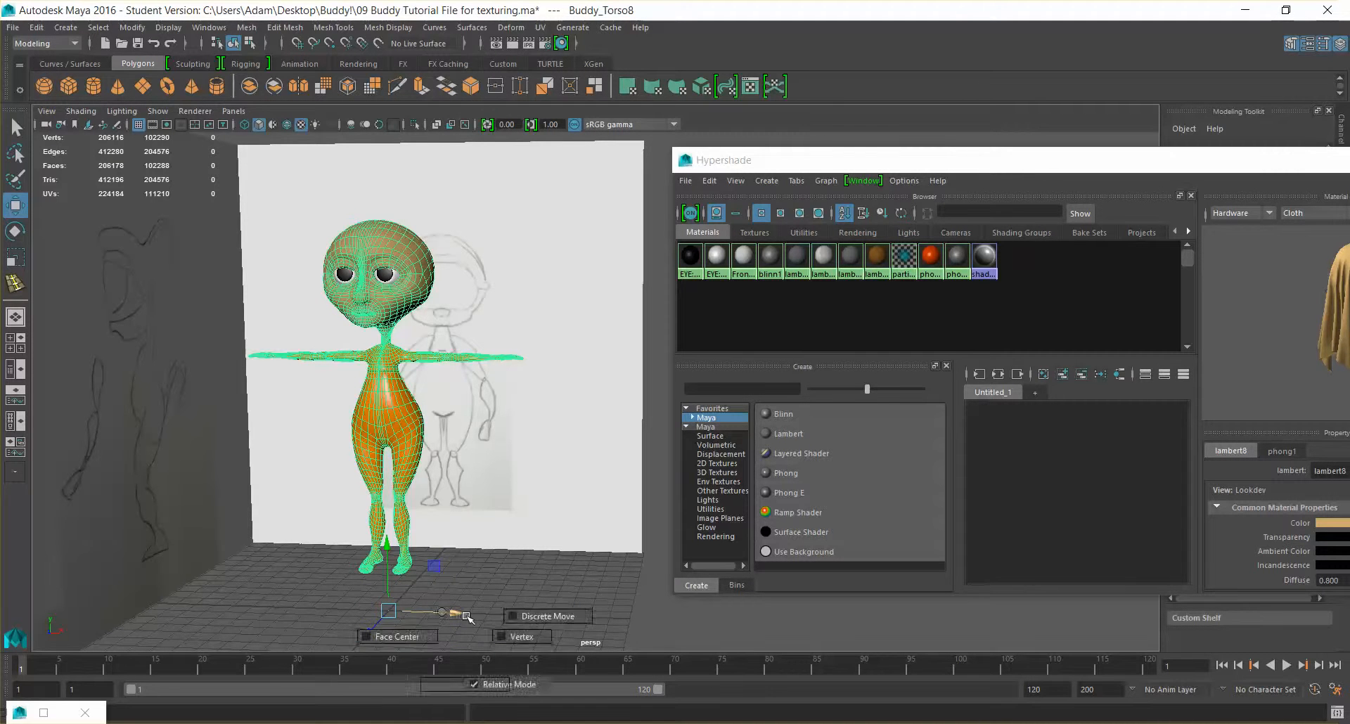
{"action": "left_click_drag", "start_coordinate": [464, 616], "coordinate": [453, 600]}
{"action": "key", "text": "e"}
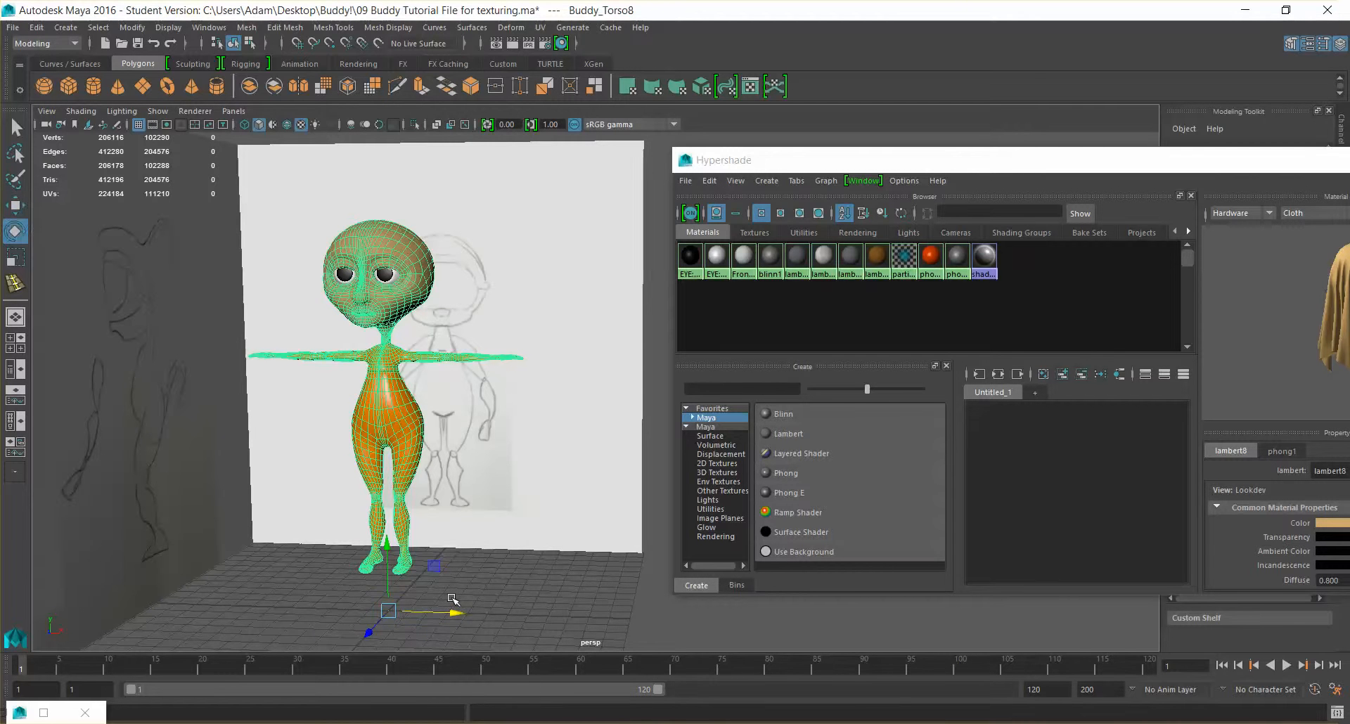
{"action": "key", "text": "q"}
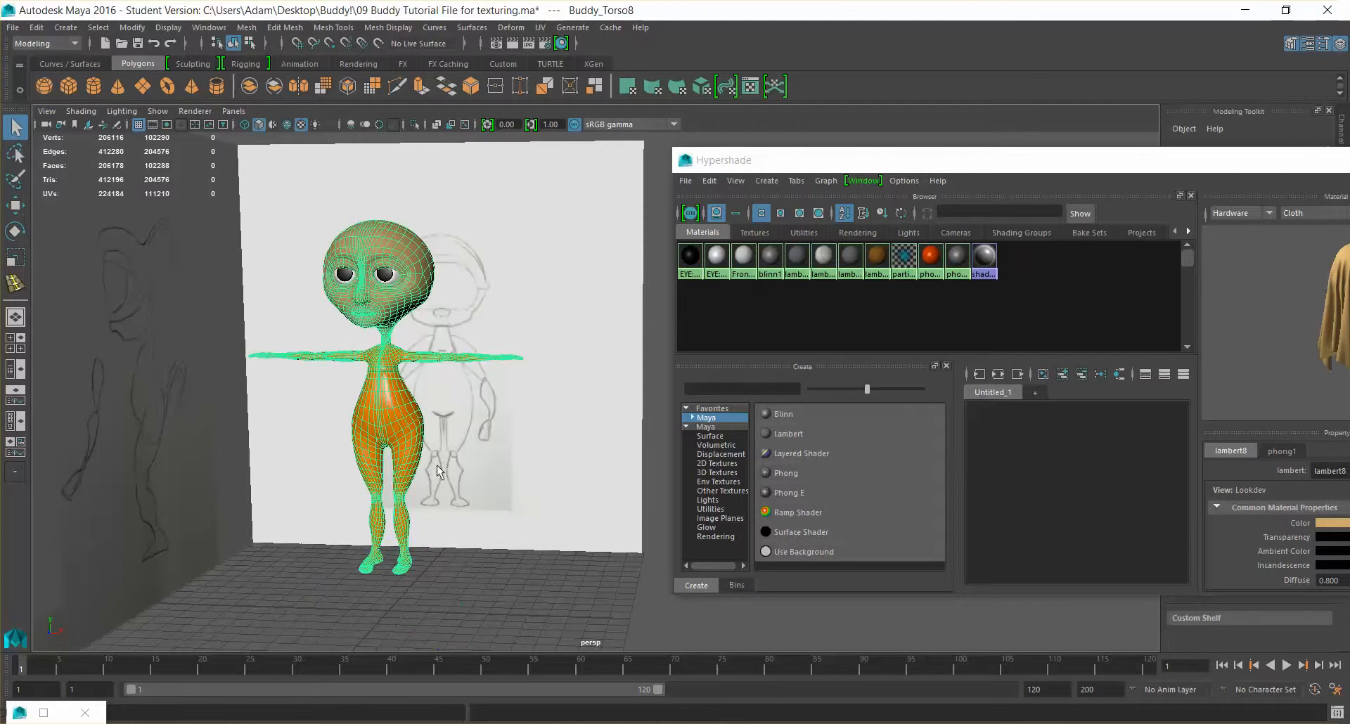
{"action": "key", "text": "w"}
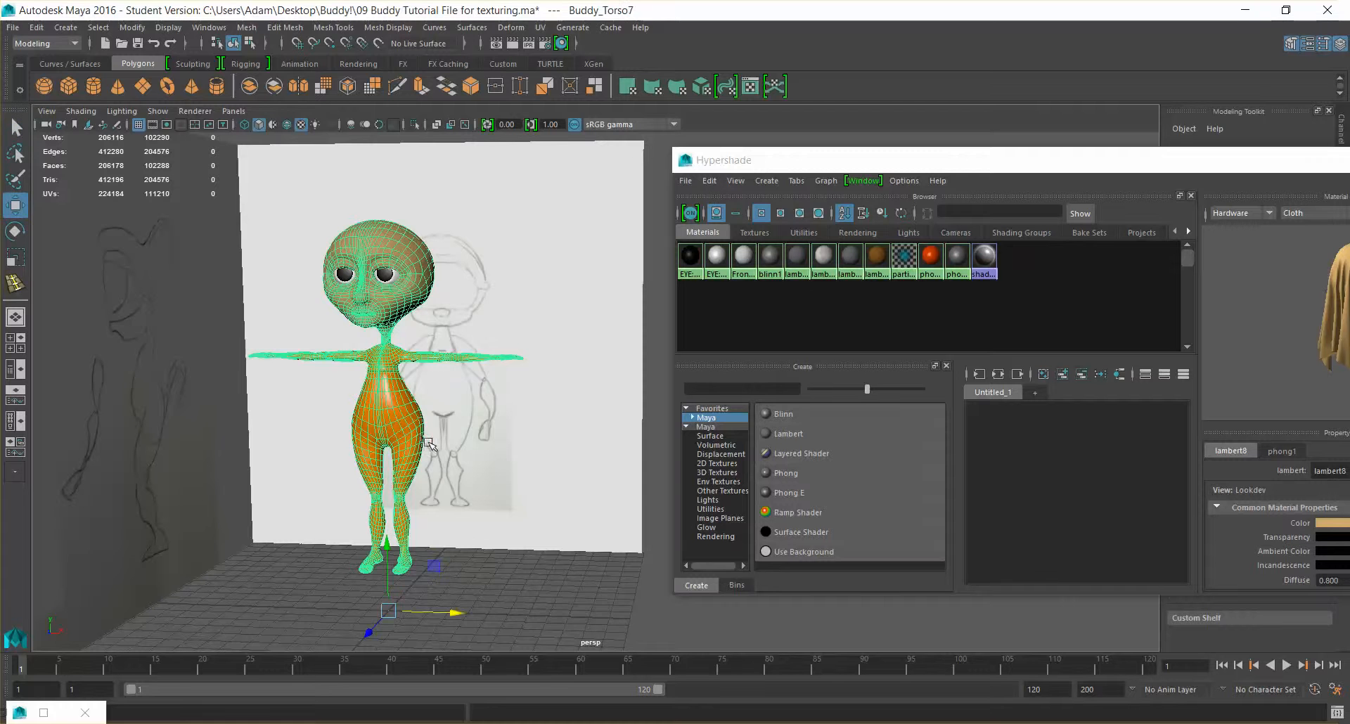
{"action": "left_click_drag", "start_coordinate": [459, 613], "coordinate": [771, 645]}
{"action": "middle_click_drag", "start_coordinate": [657, 368], "coordinate": [486, 372], "text": "alt"}
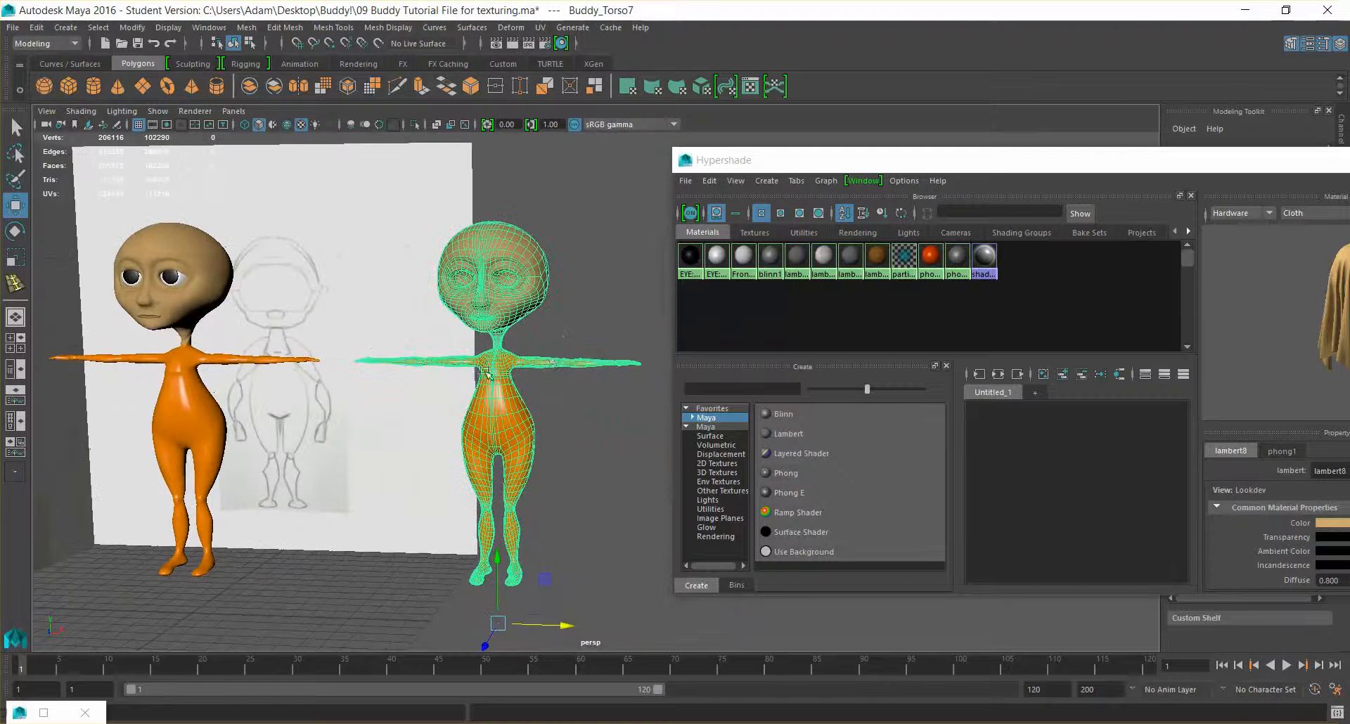
Apply Smooth to the body mesh that was moved aside, and clear the selection.
{"action": "left_click", "coordinate": [568, 331]}
{"action": "scroll", "coordinate": [536, 405], "scroll_direction": "up", "scroll_amount": 2}
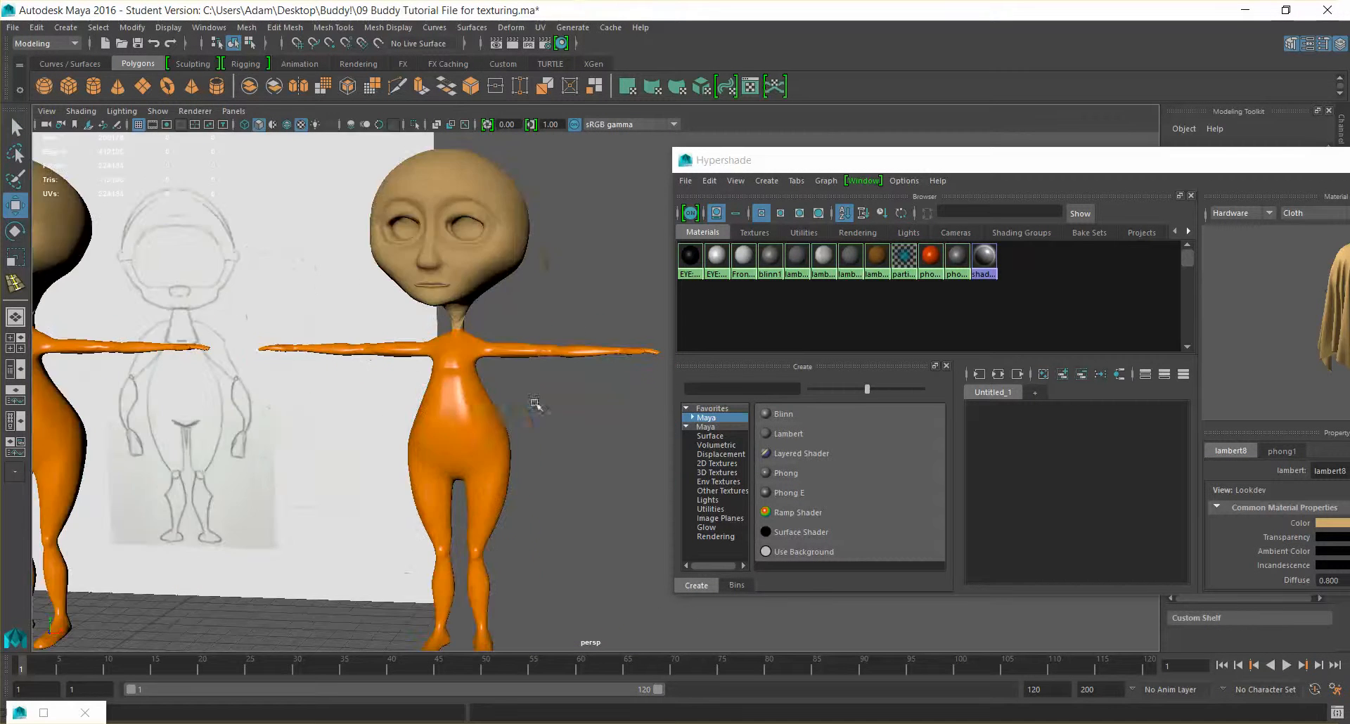
{"action": "left_click", "coordinate": [484, 420]}
{"action": "left_click", "coordinate": [239, 28]}
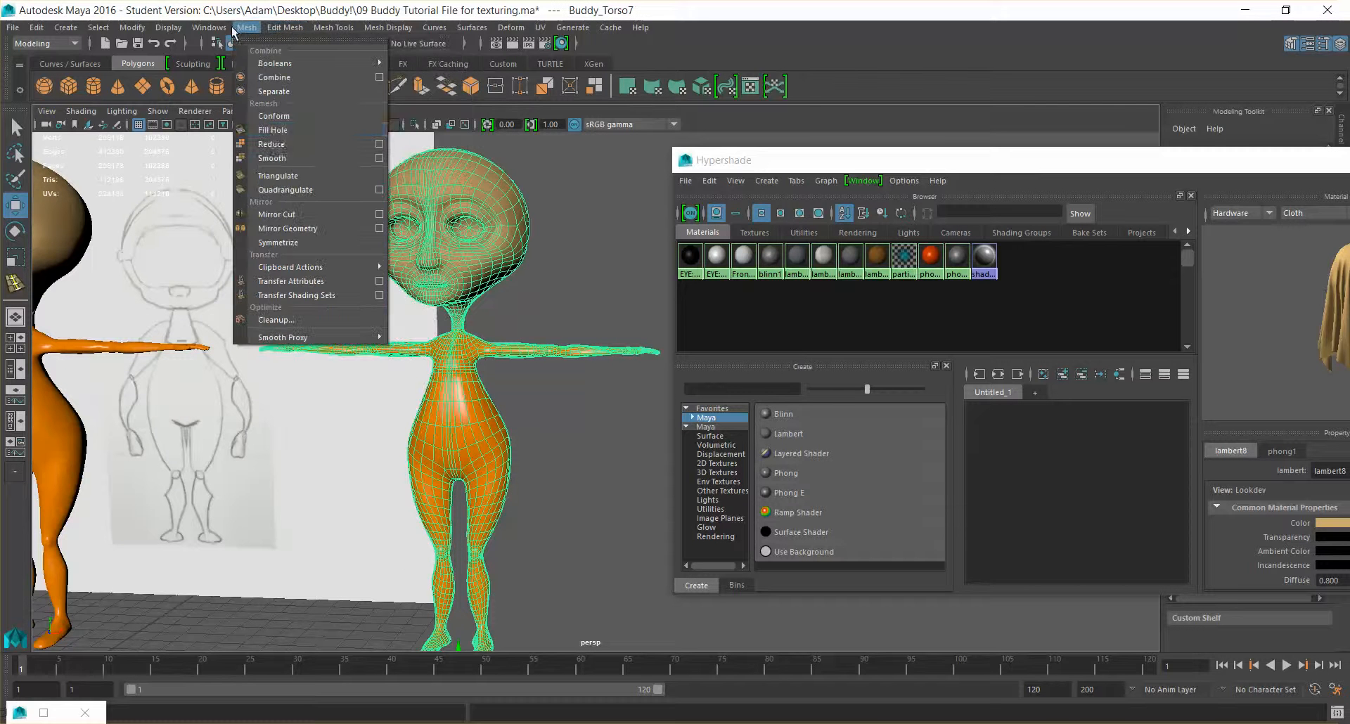
{"action": "left_click", "coordinate": [281, 158]}
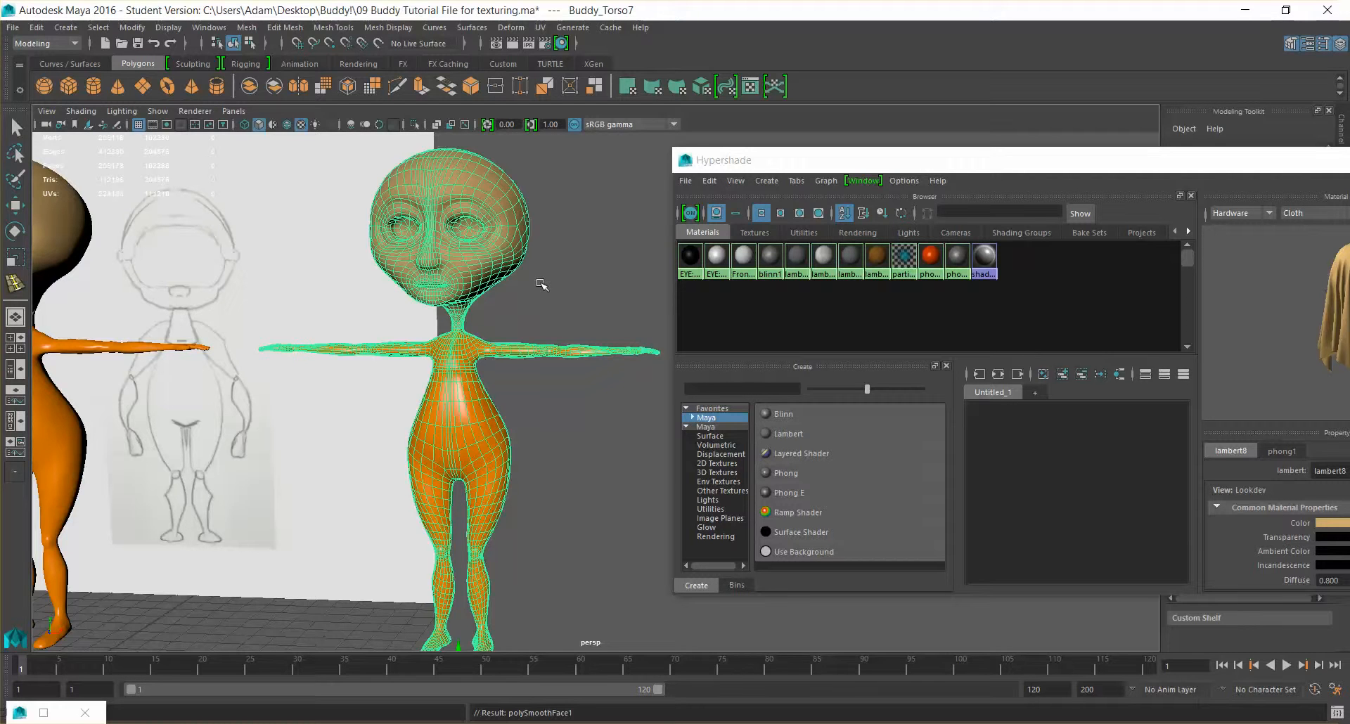
{"action": "key", "text": "g"}
{"action": "left_click", "coordinate": [541, 284]}
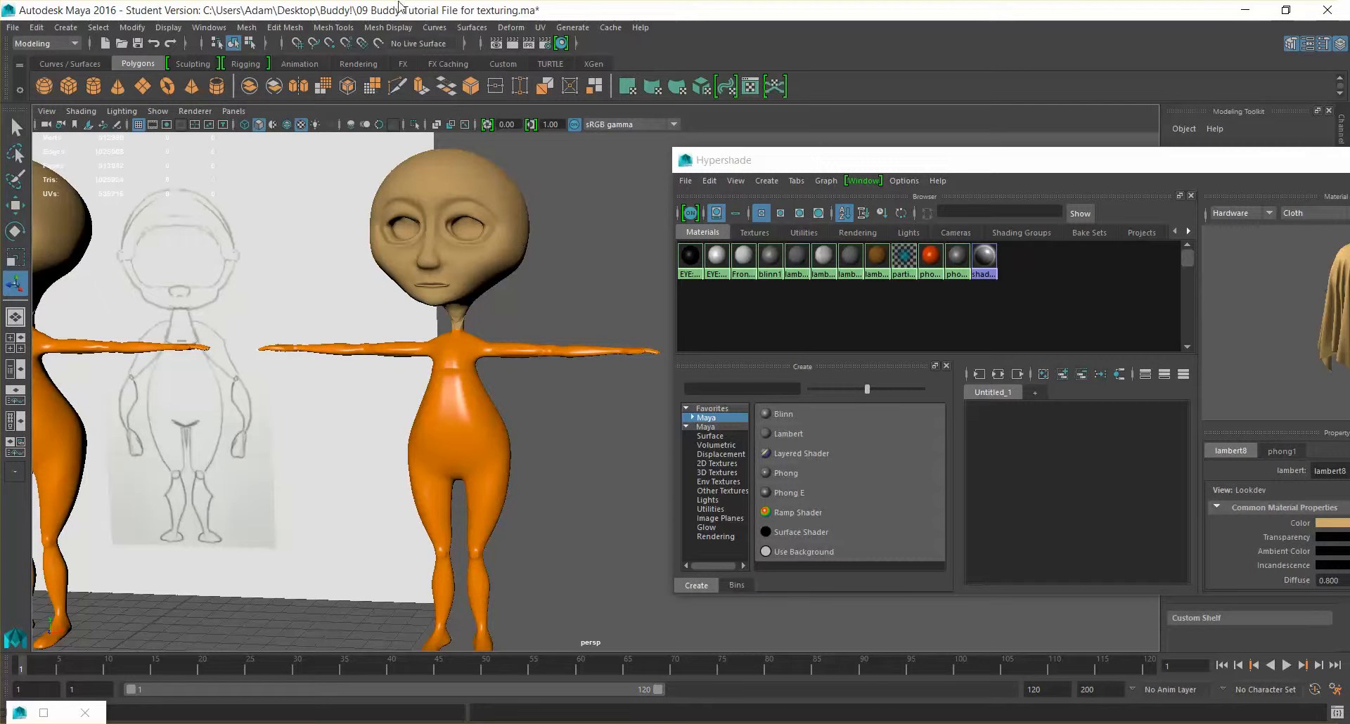
Render both characters side by side to compare the smoothed body with the original, and minimize the render window.
{"action": "middle_click_drag", "start_coordinate": [130, 181], "coordinate": [317, 191], "text": "alt"}
{"action": "left_click", "coordinate": [512, 43]}
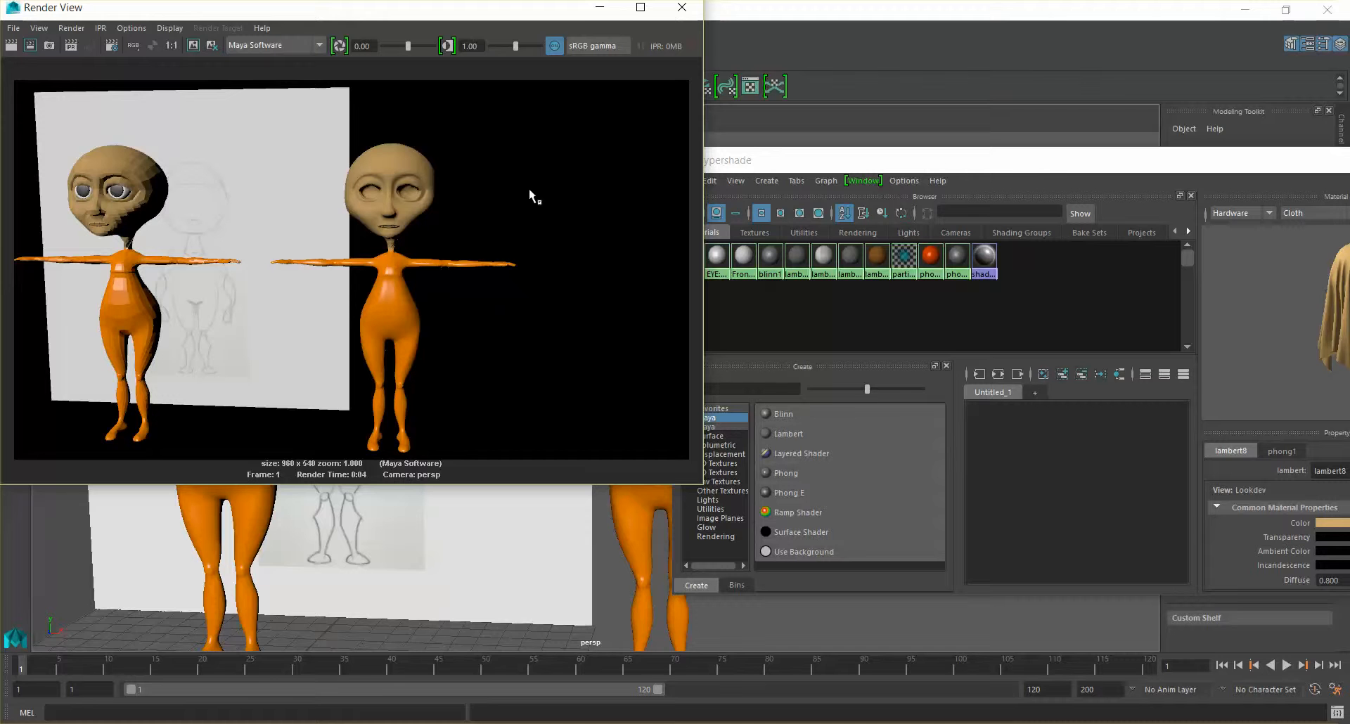
{"action": "left_click", "coordinate": [600, 13]}
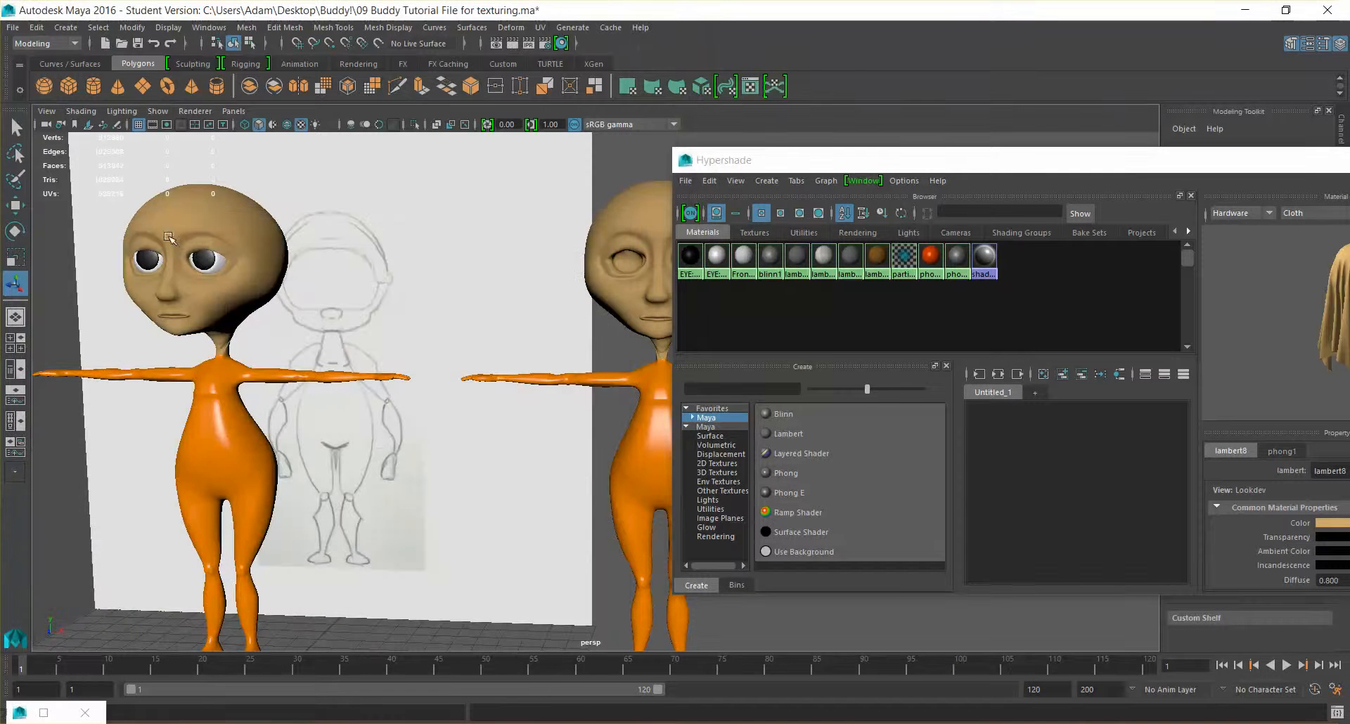
Duplicate both eyeballs of the original character and move the copies sideways into the smoothed body's eye sockets.
{"action": "left_click", "coordinate": [203, 260]}
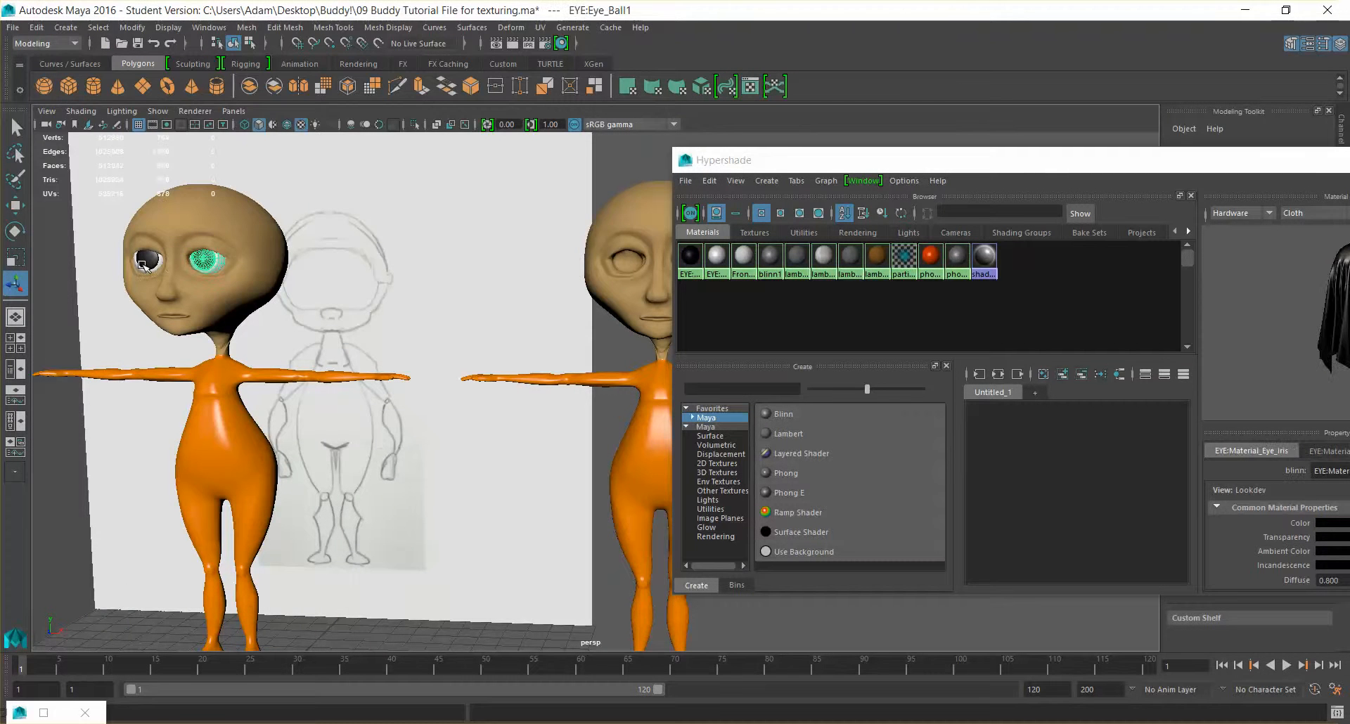
{"action": "left_click", "coordinate": [143, 265], "text": "shift"}
{"action": "mouse_move", "coordinate": [427, 265]}
{"action": "middle_mouse_down", "text": "alt"}
{"action": "mouse_move", "coordinate": [271, 251]}
{"action": "mouse_move", "coordinate": [349, 201]}
{"action": "middle_mouse_up", "text": "alt"}
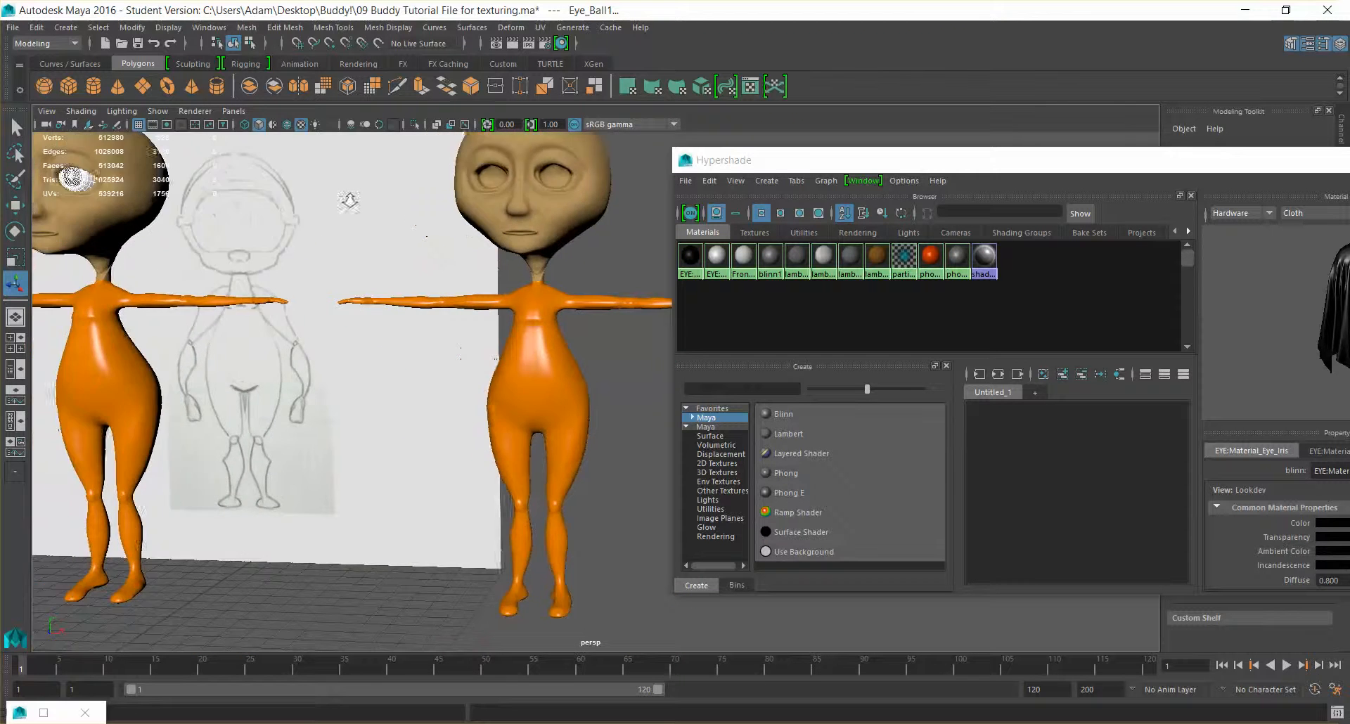
{"action": "scroll", "coordinate": [349, 202], "scroll_direction": "down", "scroll_amount": 3}
{"action": "key", "text": "ctrl+d"}
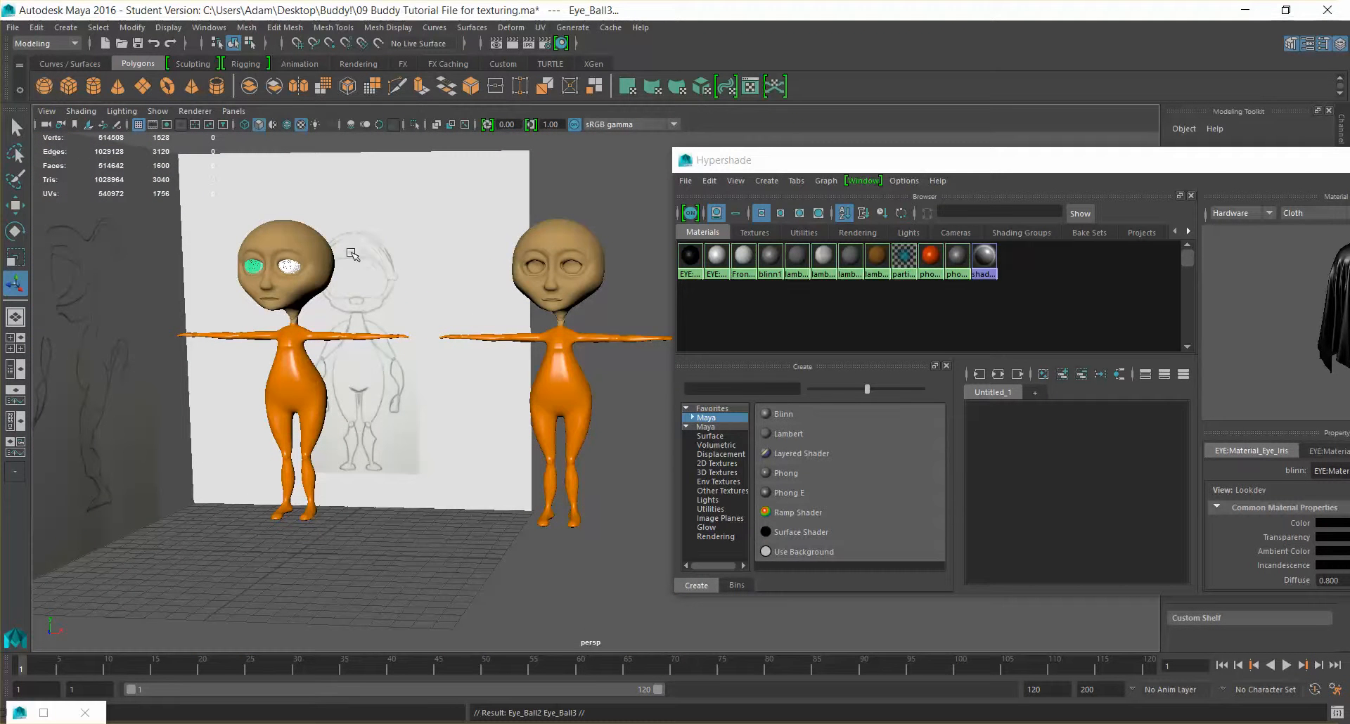
{"action": "key", "text": "w"}
{"action": "left_click_drag", "start_coordinate": [341, 266], "coordinate": [623, 278]}
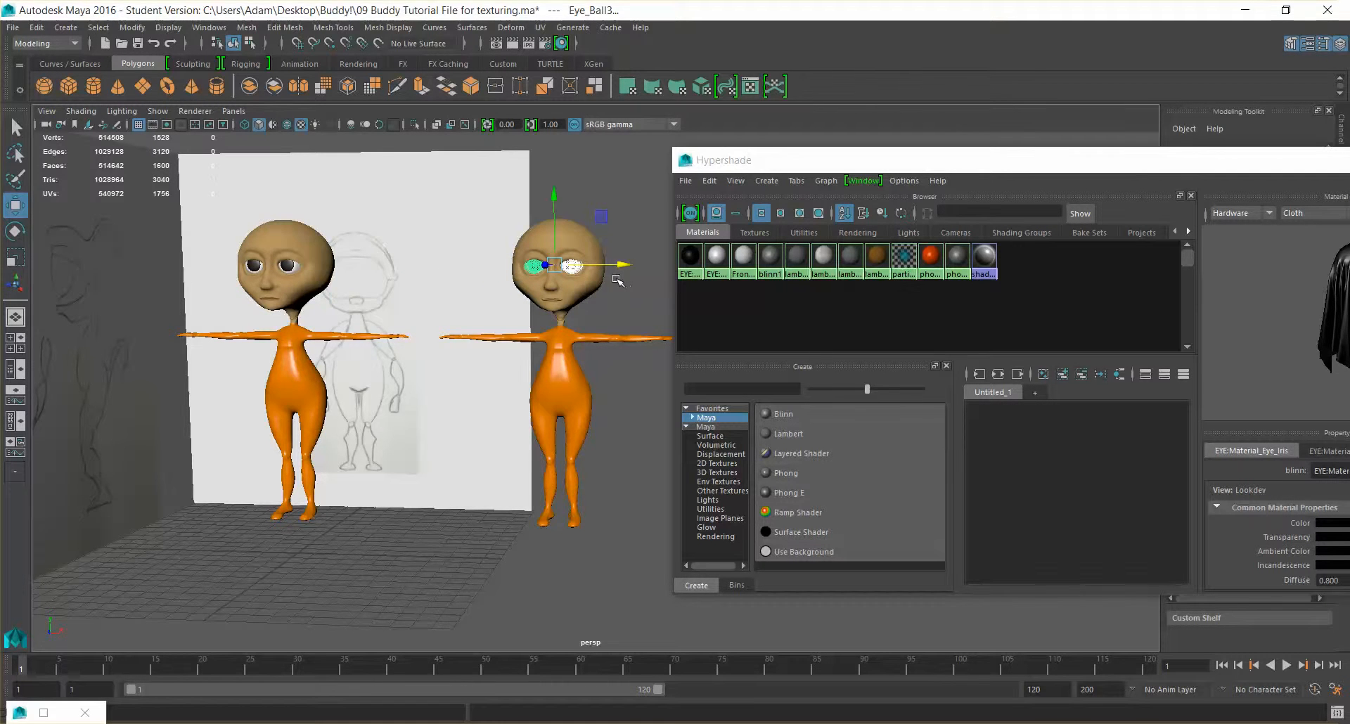
Examine the smoothed character's body, head and newly placed eyes from the front.
{"action": "key", "text": "f"}
{"action": "left_click", "coordinate": [546, 496]}
{"action": "left_click_drag", "start_coordinate": [546, 497], "coordinate": [566, 478], "text": "alt"}
{"action": "scroll", "coordinate": [567, 479], "scroll_direction": "down", "scroll_amount": 3}
{"action": "middle_click_drag", "start_coordinate": [558, 447], "coordinate": [513, 310], "text": "alt"}
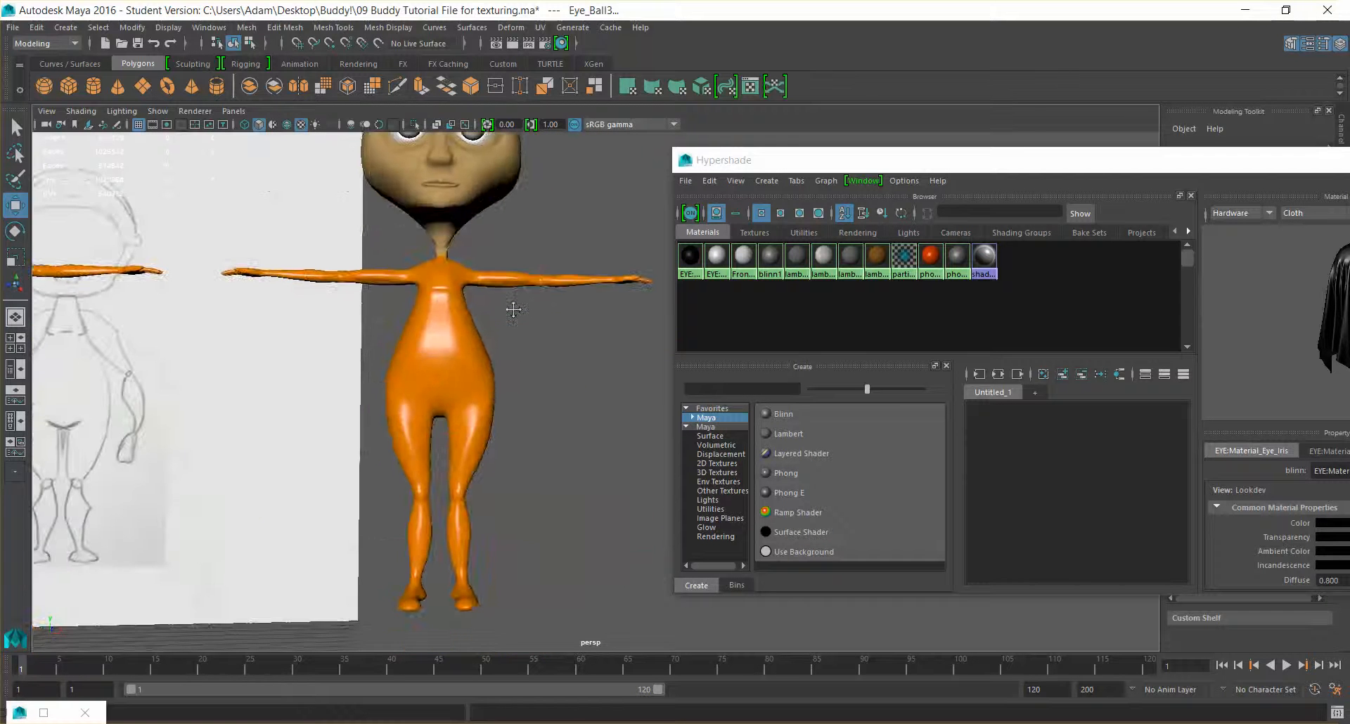
{"action": "scroll", "coordinate": [513, 330], "scroll_direction": "down", "scroll_amount": 2}
{"action": "left_click_drag", "start_coordinate": [512, 347], "coordinate": [577, 309], "text": "alt"}
{"action": "scroll", "coordinate": [521, 334], "scroll_direction": "up", "scroll_amount": 6}
{"action": "middle_click_drag", "start_coordinate": [465, 262], "coordinate": [498, 392], "text": "alt"}
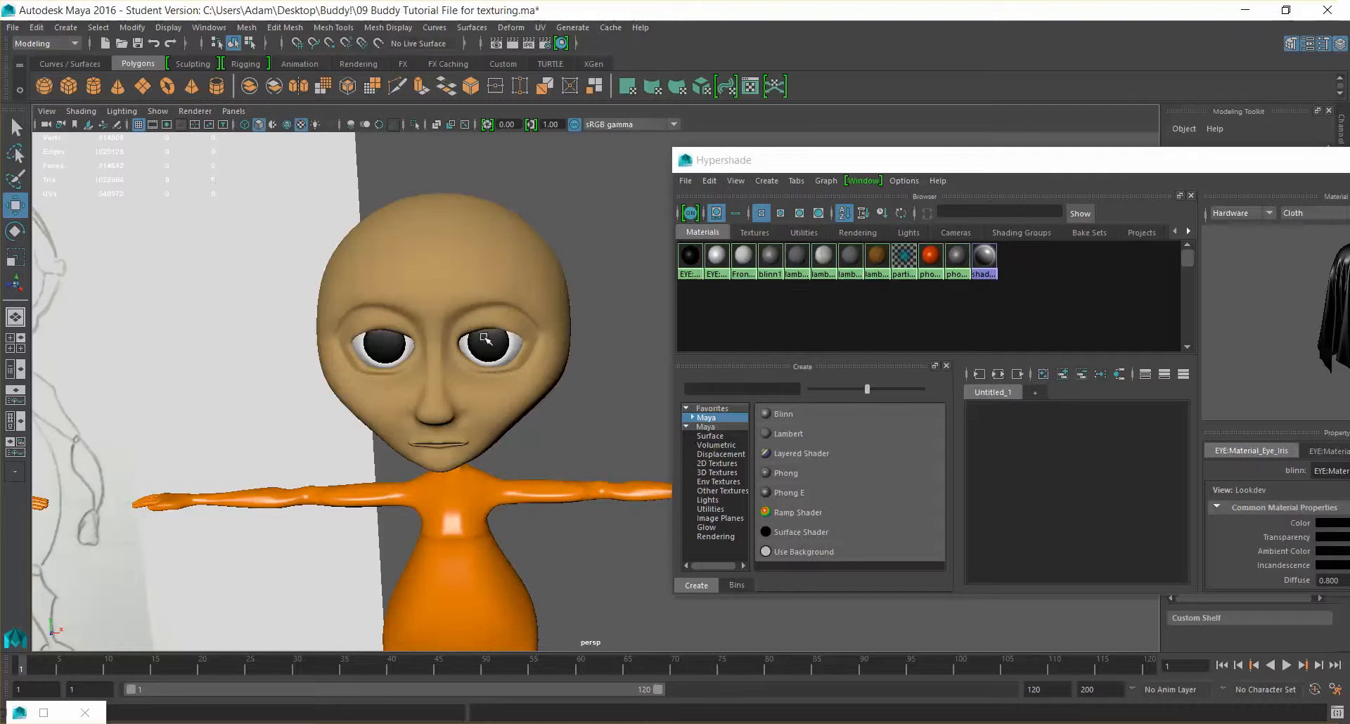
Select the smoothed body mesh and switch it to face selection with the eyes in close view.
{"action": "left_click", "coordinate": [506, 325]}
{"action": "mouse_move", "coordinate": [532, 333]}
{"action": "left_mouse_down", "text": "alt"}
{"action": "mouse_move", "coordinate": [527, 315]}
{"action": "mouse_move", "coordinate": [522, 338]}
{"action": "left_mouse_up", "text": "alt"}
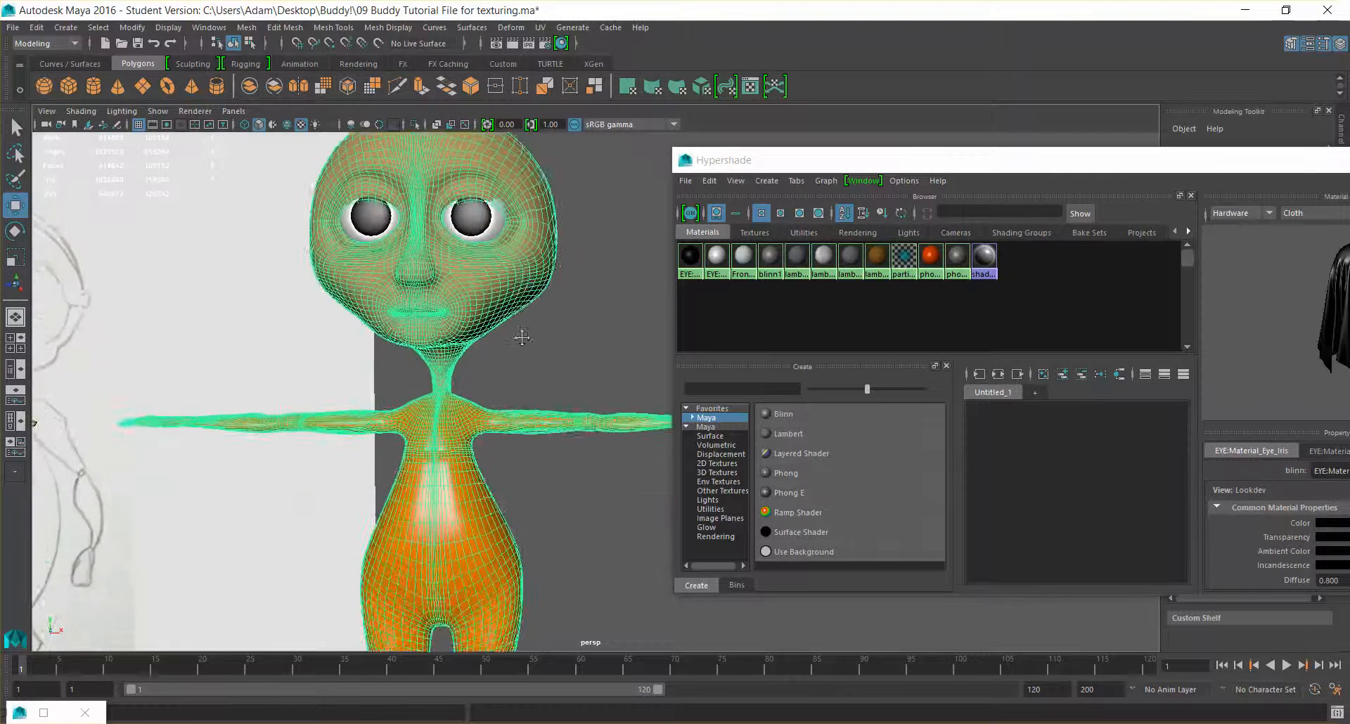
{"action": "middle_click_drag", "start_coordinate": [521, 338], "coordinate": [523, 355], "text": "alt"}
{"action": "scroll", "coordinate": [521, 351], "scroll_direction": "up", "scroll_amount": 4}
{"action": "middle_click_drag", "start_coordinate": [436, 273], "coordinate": [462, 289], "text": "alt"}
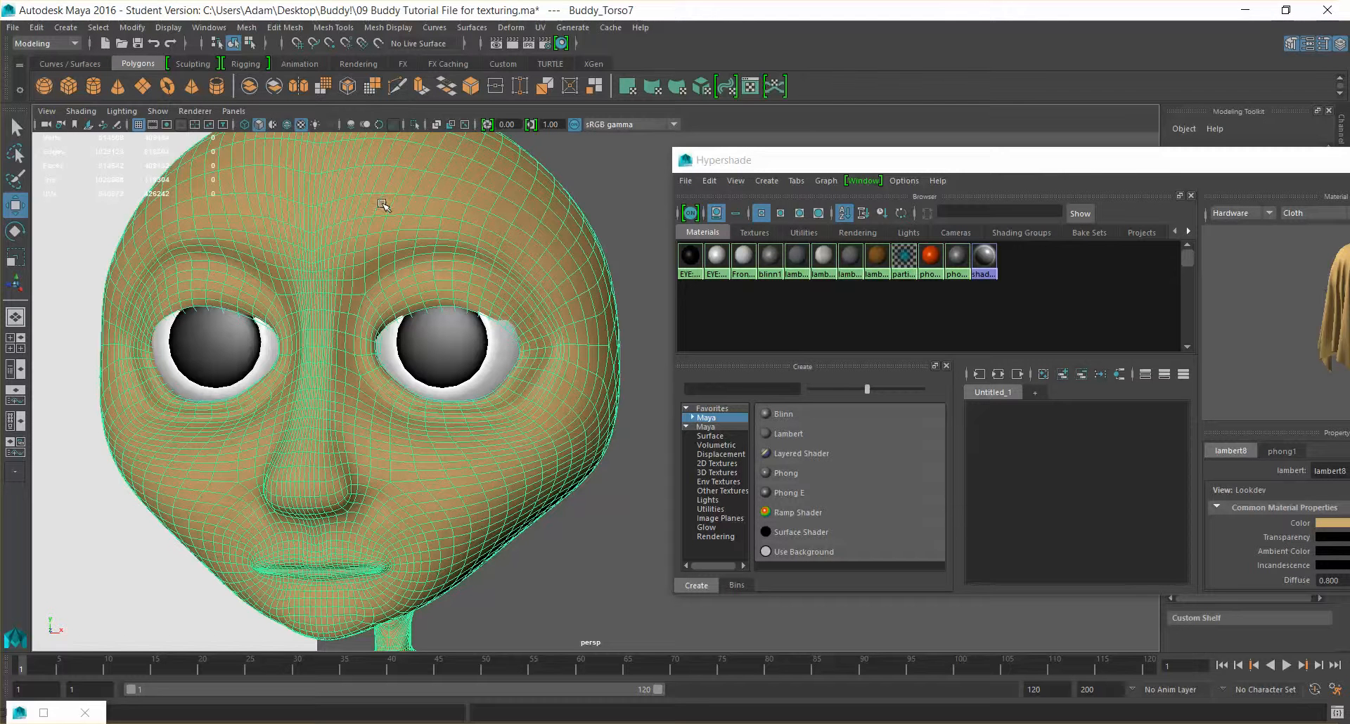
{"action": "right_click_drag", "start_coordinate": [383, 205], "coordinate": [393, 260]}
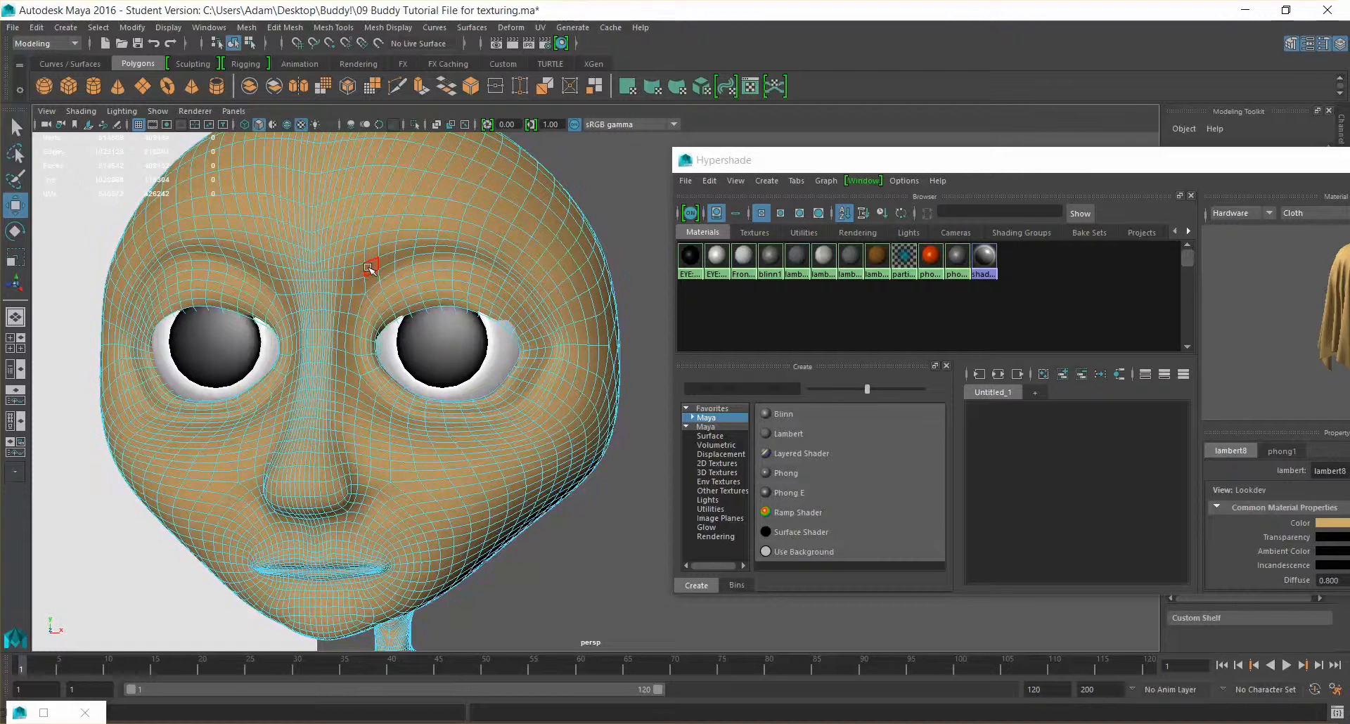
Select the face loops under the eyebrow of the character's left eye, building up one combined selection.
{"action": "left_click", "coordinate": [385, 255]}
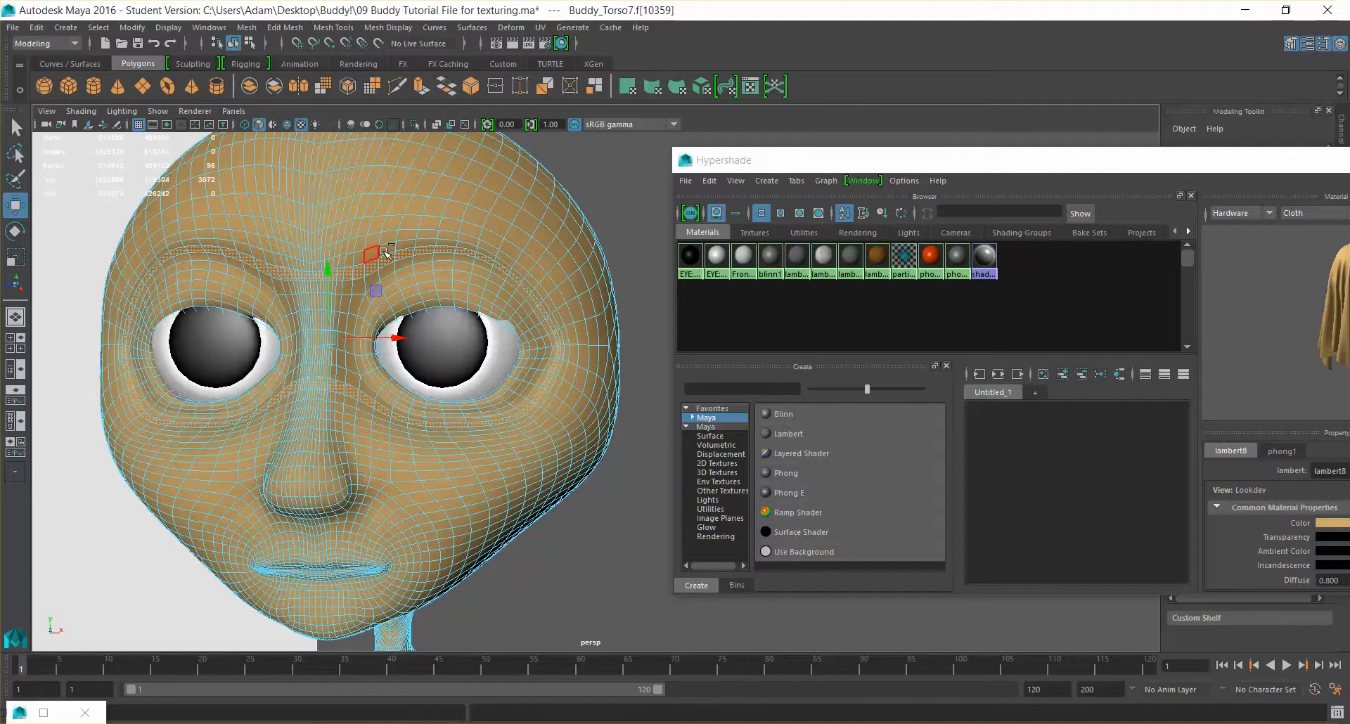
{"action": "left_click", "coordinate": [383, 246], "text": "shift"}
{"action": "double_click", "coordinate": [382, 238], "text": "shift"}
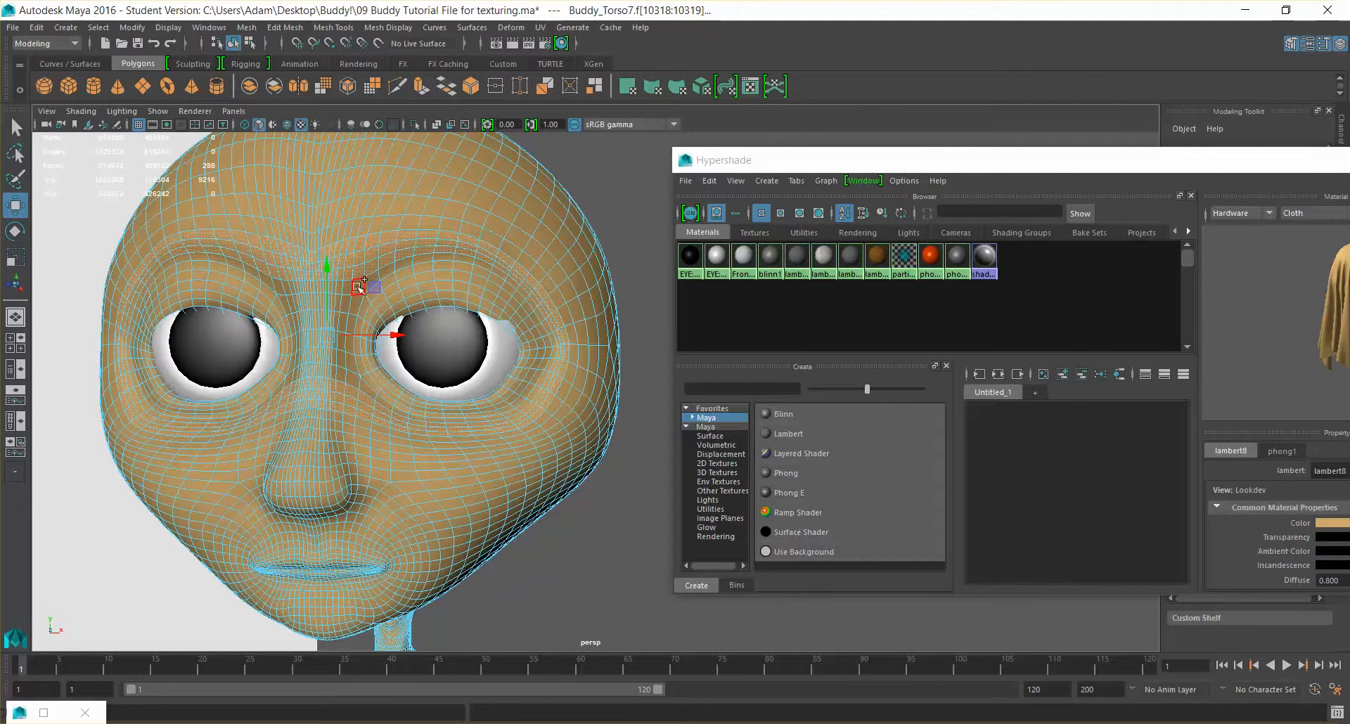
{"action": "left_click", "coordinate": [375, 276], "text": "shift"}
{"action": "double_click", "coordinate": [404, 273], "text": "shift"}
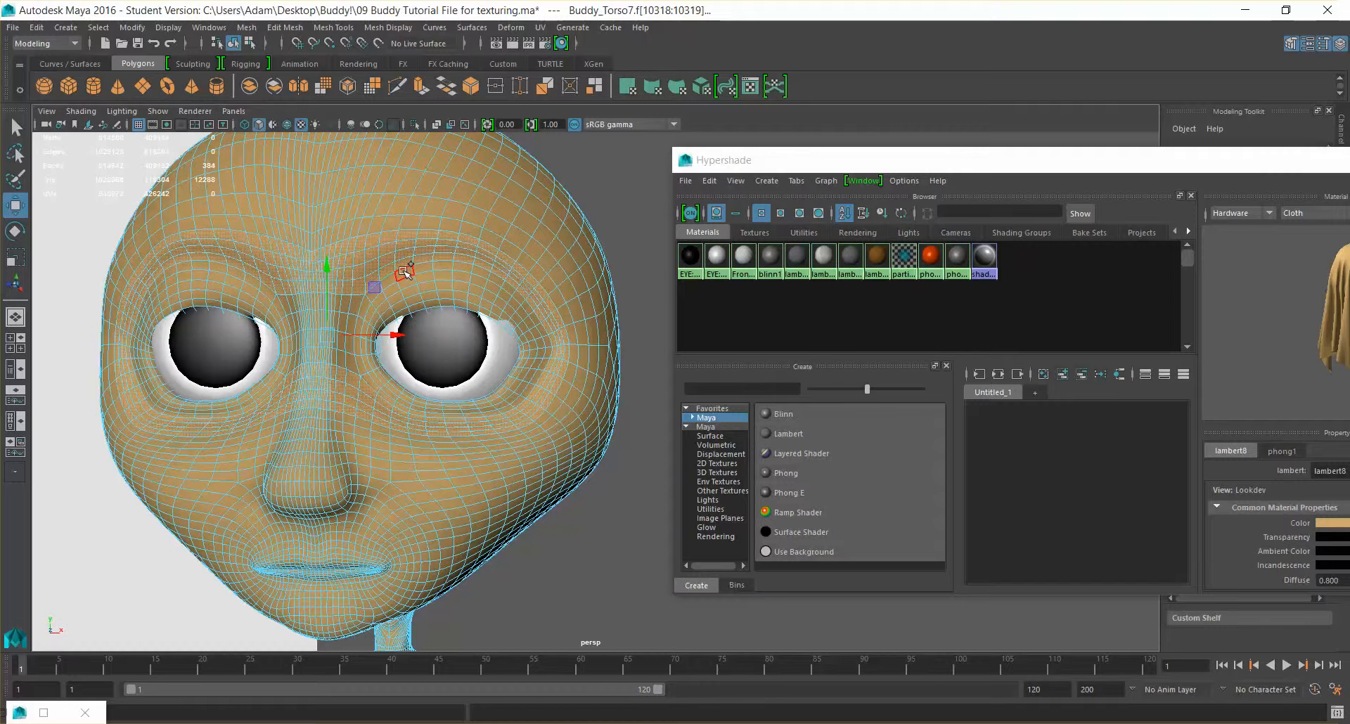
{"action": "double_click", "coordinate": [430, 273], "text": "shift"}
{"action": "left_click", "coordinate": [421, 276], "text": "shift"}
{"action": "double_click", "coordinate": [447, 275], "text": "shift"}
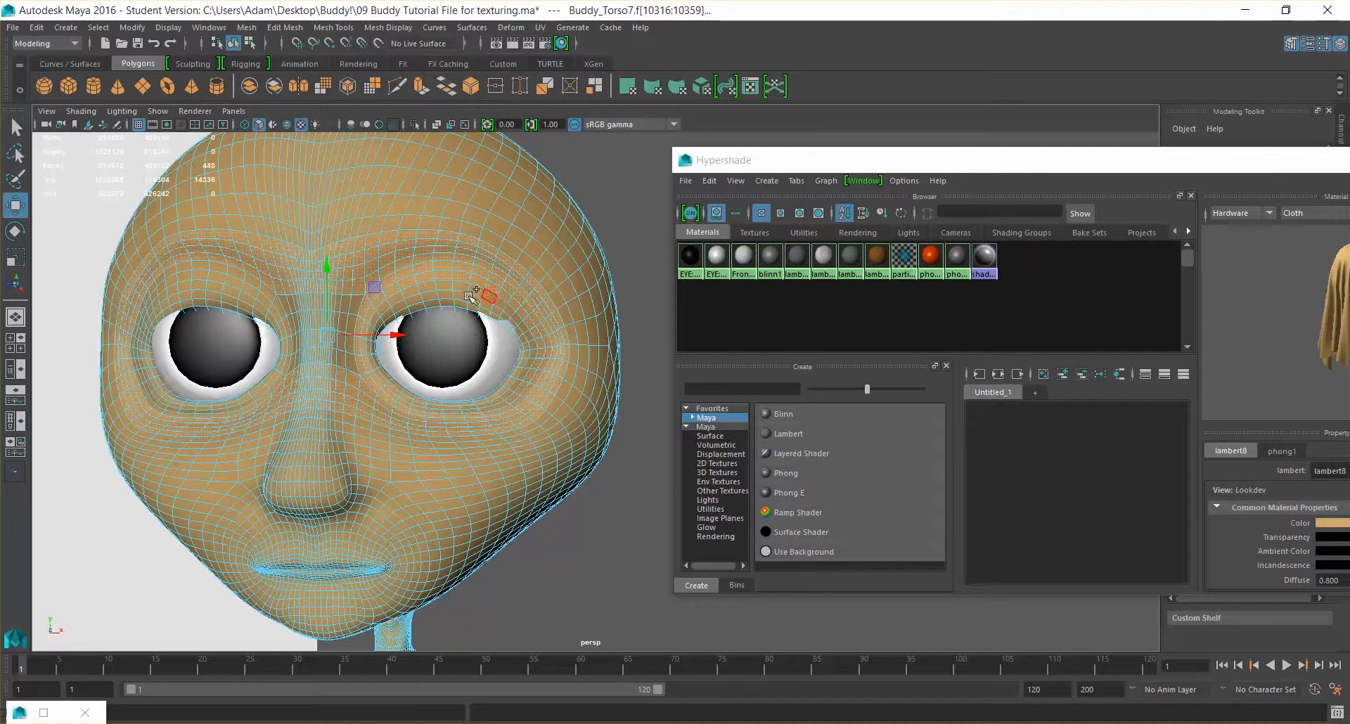
Extend the selection with the upper-eyelid face loops down to the rim of the left eye, undoing any unwanted picks.
{"action": "left_click", "coordinate": [413, 290], "text": "shift"}
{"action": "left_click", "coordinate": [429, 288], "text": "shift"}
{"action": "double_click", "coordinate": [428, 295], "text": "shift"}
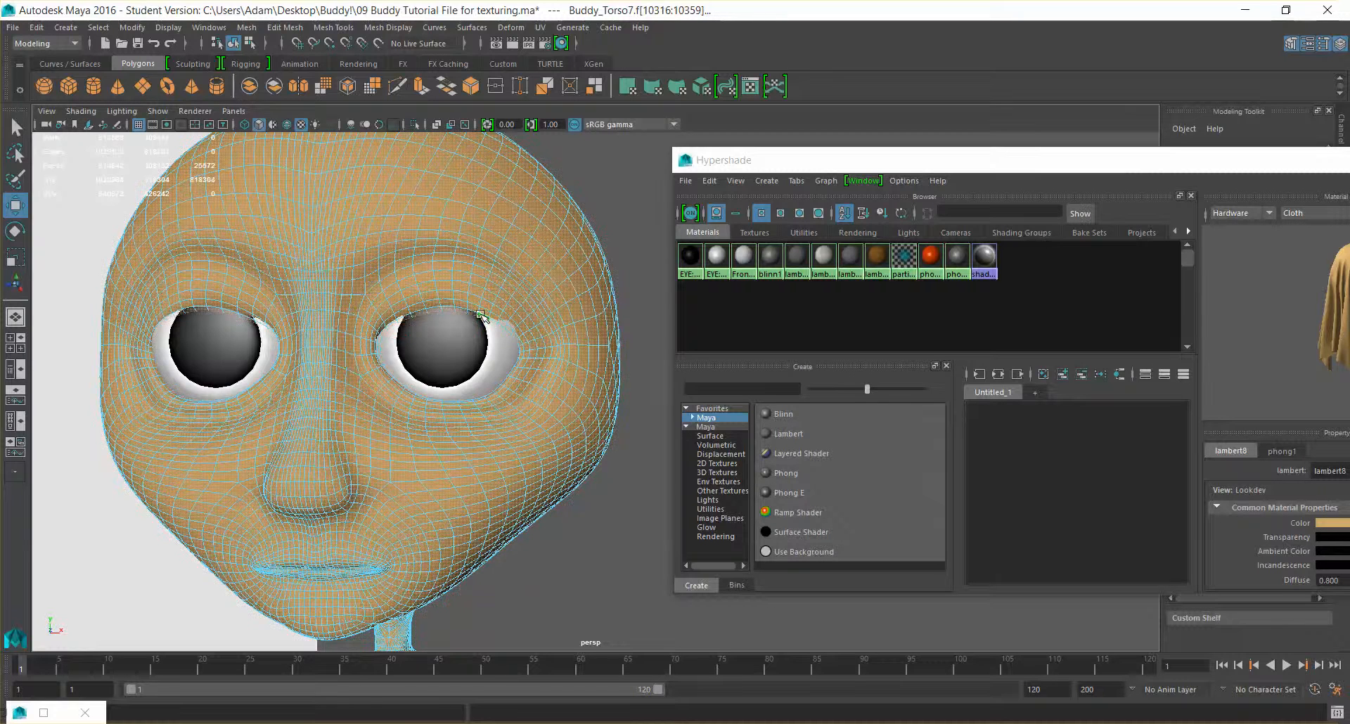
{"action": "key", "text": "ctrl+z"}
{"action": "double_click", "coordinate": [447, 287], "text": "shift"}
{"action": "key", "text": "ctrl+z"}
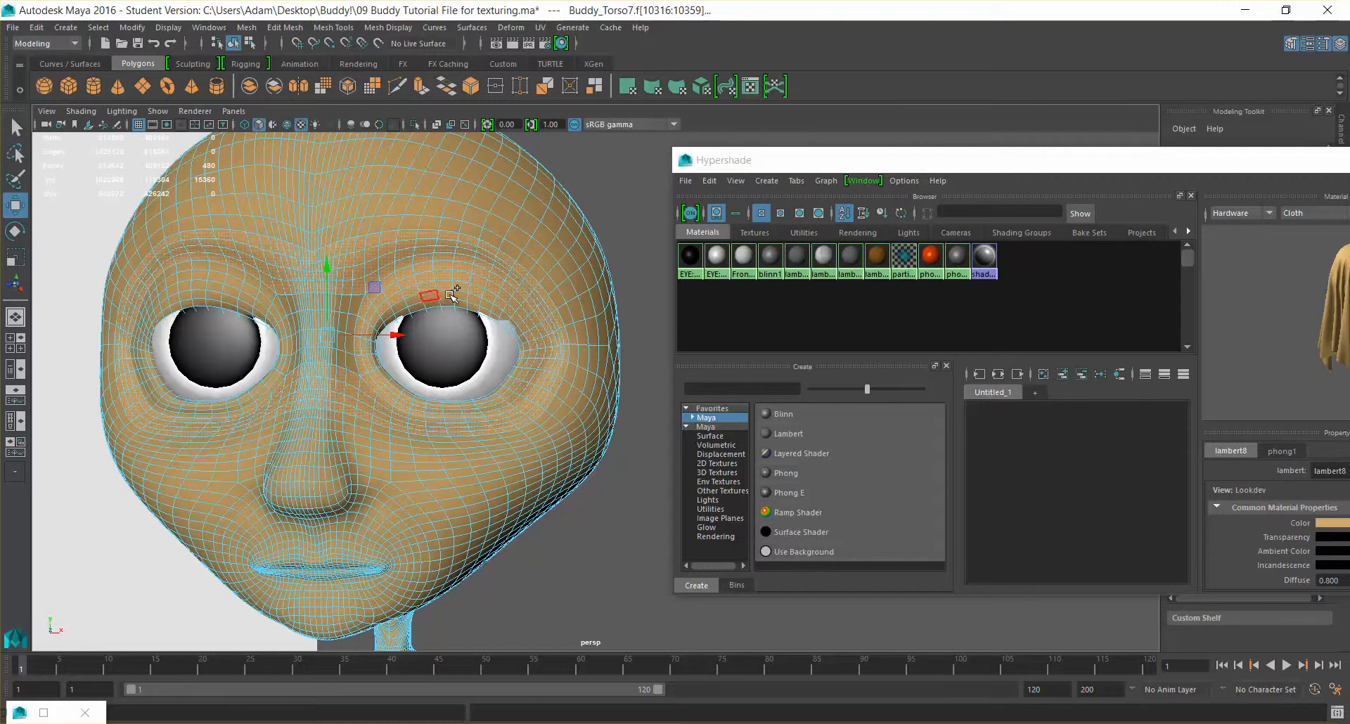
{"action": "double_click", "coordinate": [449, 296], "text": "shift"}
{"action": "left_click", "coordinate": [458, 302], "text": "shift"}
{"action": "double_click", "coordinate": [453, 302], "text": "shift"}
{"action": "left_click", "coordinate": [450, 308], "text": "shift"}
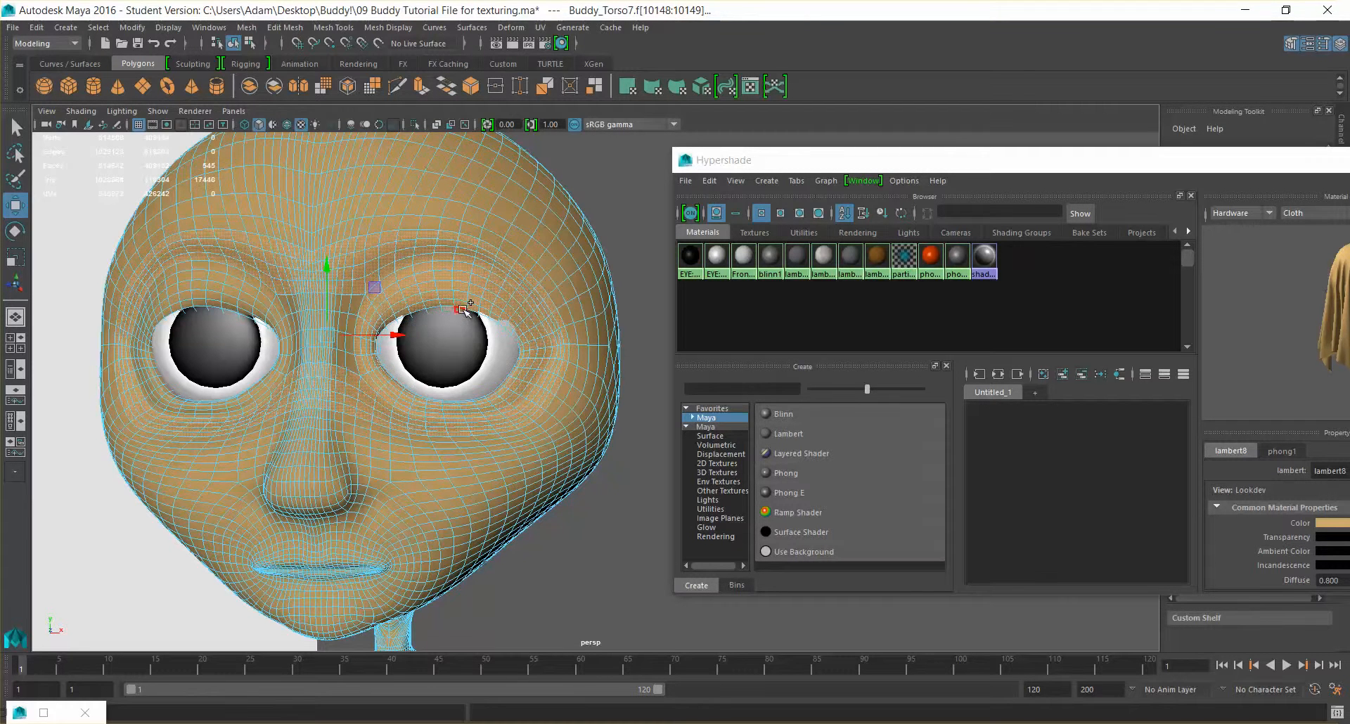
{"action": "double_click", "coordinate": [461, 309], "text": "shift"}
Add the upper-eyelid face loops of the character's right eye to the selection, from beneath the eyebrow down to the eye rim.
{"action": "double_click", "coordinate": [249, 291], "text": "shift"}
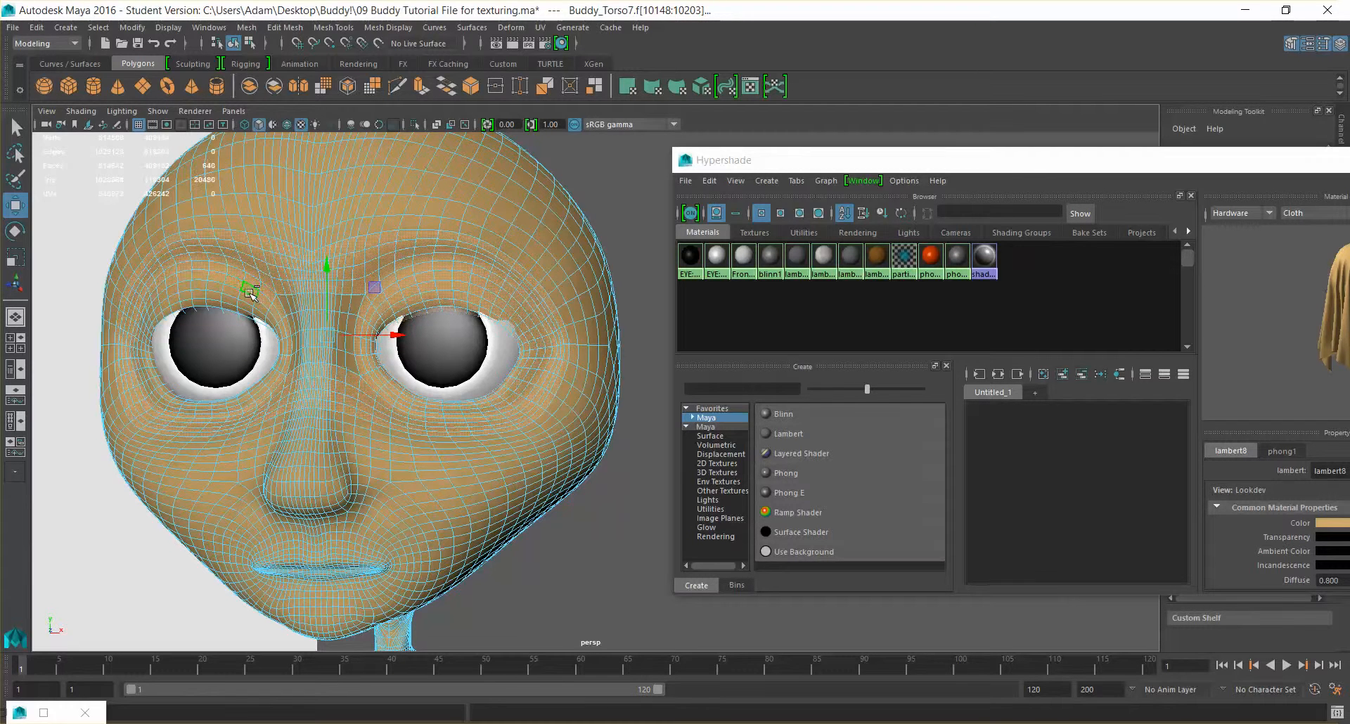
{"action": "double_click", "coordinate": [246, 301], "text": "shift"}
{"action": "left_click", "coordinate": [247, 307], "text": "shift"}
{"action": "left_click", "coordinate": [232, 300], "text": "shift"}
{"action": "left_click", "coordinate": [250, 289], "text": "shift"}
{"action": "left_click", "coordinate": [248, 300], "text": "shift"}
{"action": "double_click", "coordinate": [263, 313], "text": "shift"}
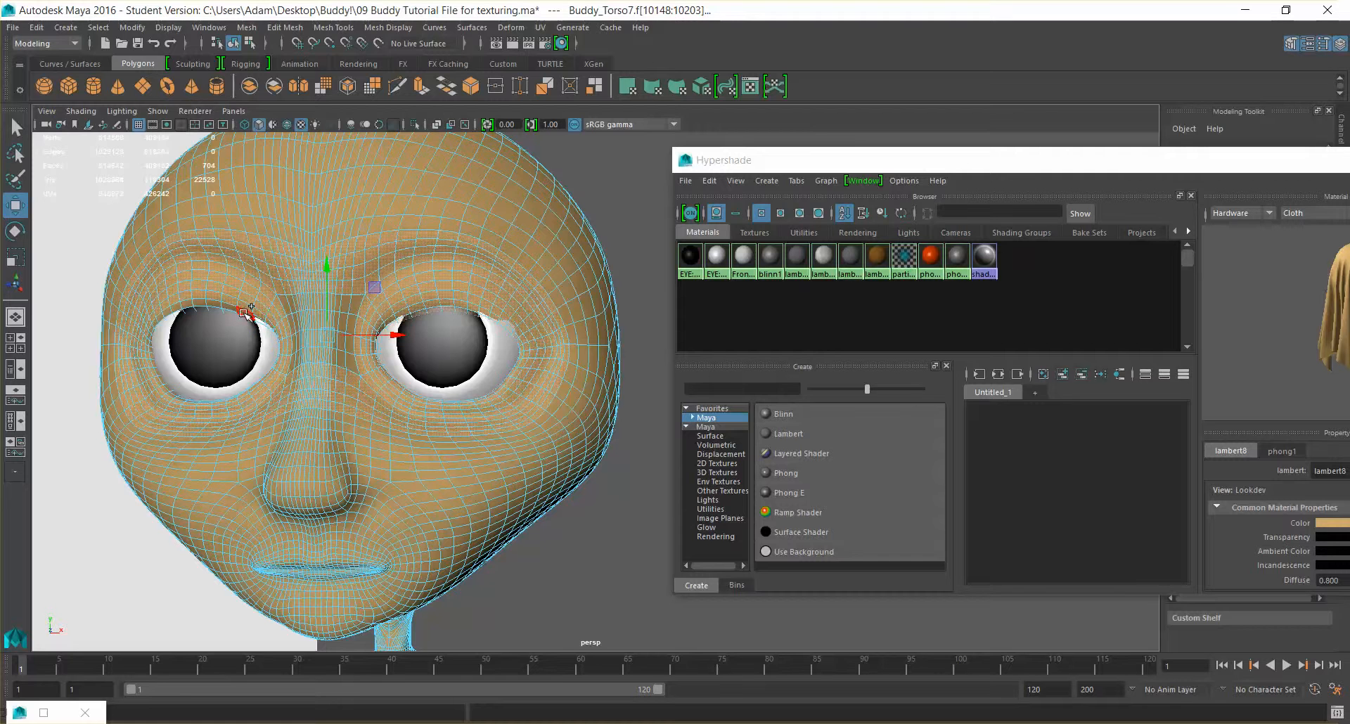
{"action": "double_click", "coordinate": [211, 319], "text": "shift"}
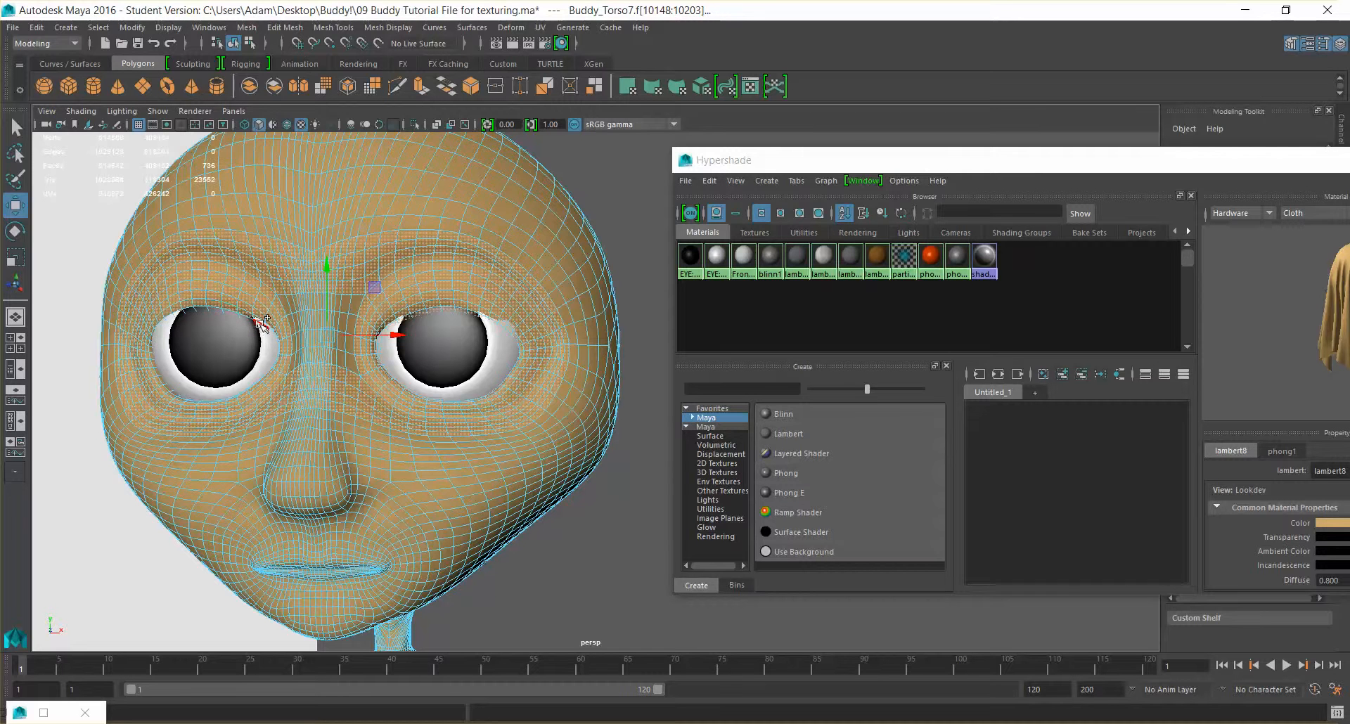
{"action": "double_click", "coordinate": [210, 308], "text": "shift"}
Add the uppermost nose-bridge faces to the selection, working from the character's right eye toward the center.
{"action": "mouse_move", "coordinate": [399, 378]}
{"action": "left_mouse_down", "text": "alt"}
{"action": "mouse_move", "coordinate": [380, 380]}
{"action": "mouse_move", "coordinate": [400, 366]}
{"action": "left_mouse_up", "text": "alt"}
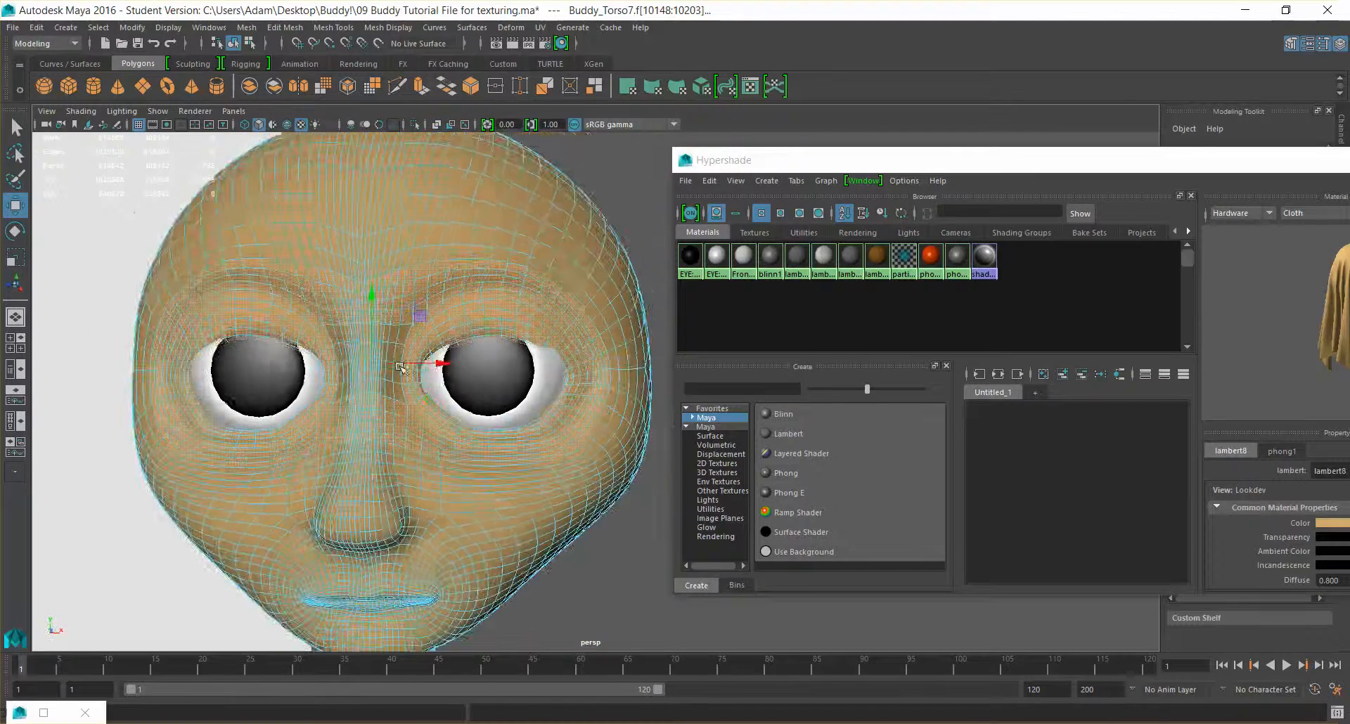
{"action": "scroll", "coordinate": [400, 366], "scroll_direction": "up", "scroll_amount": 5}
{"action": "key", "text": "f"}
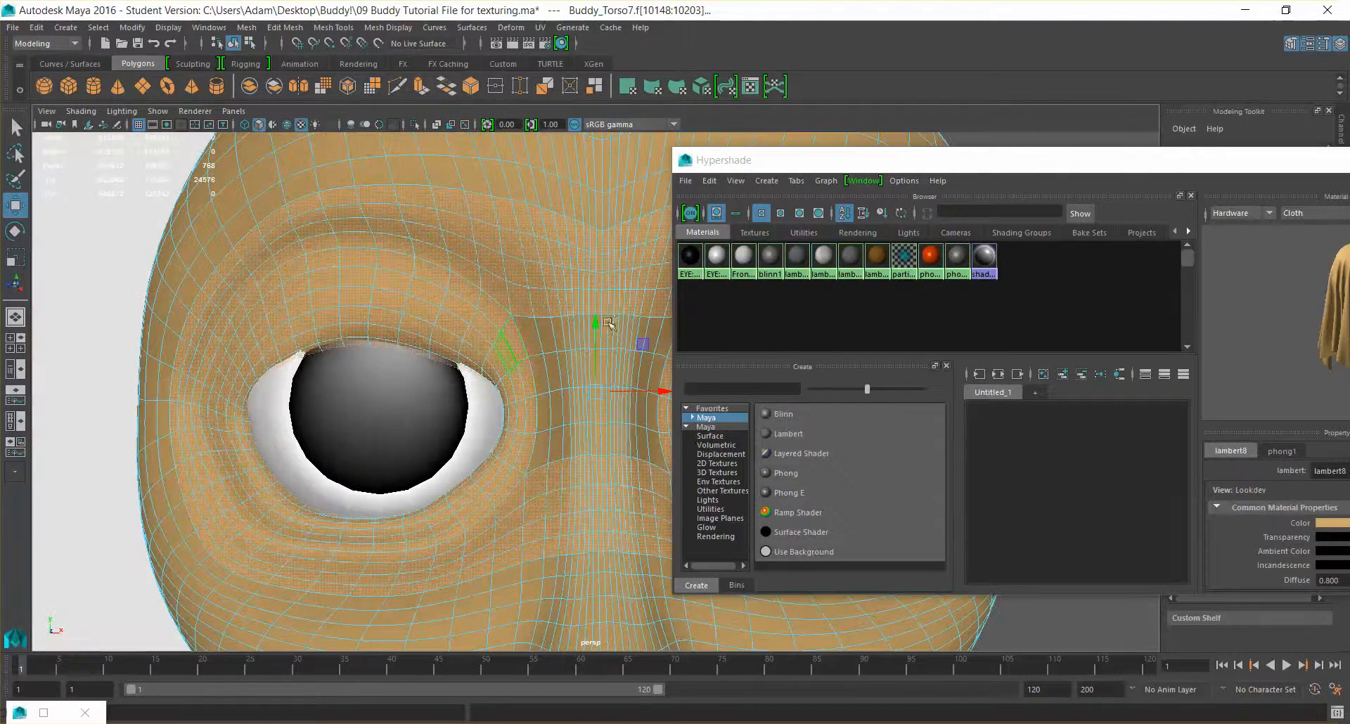
{"action": "left_click", "coordinate": [1063, 168]}
{"action": "left_click_drag", "start_coordinate": [1062, 168], "coordinate": [1277, 158]}
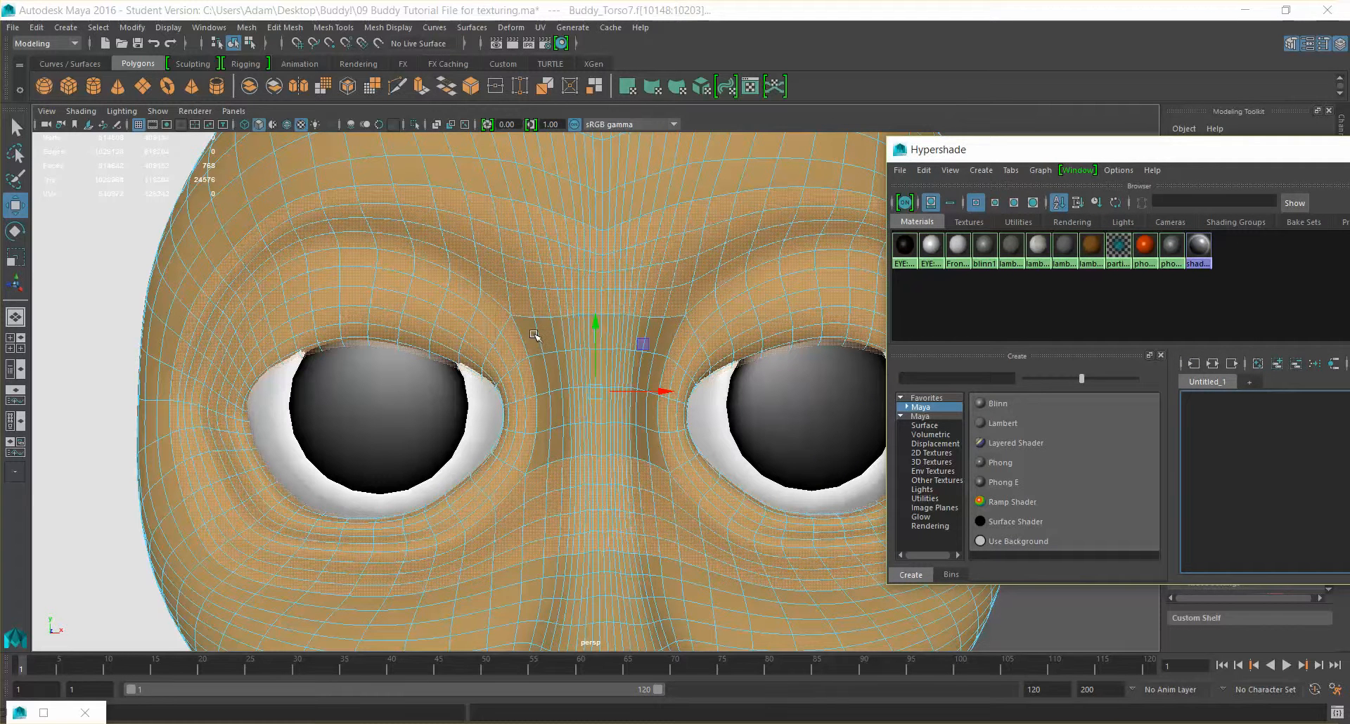
{"action": "left_click", "coordinate": [537, 336]}
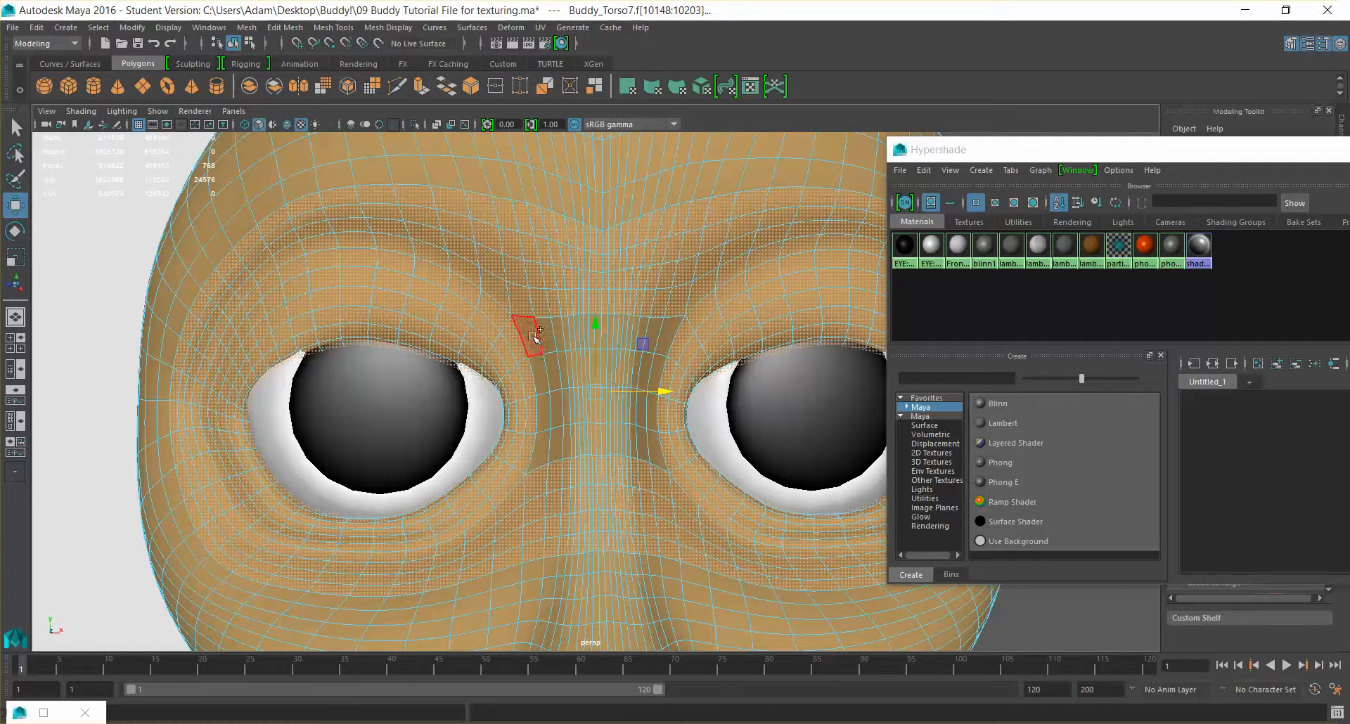
{"action": "left_click", "coordinate": [556, 336], "text": "shift"}
{"action": "left_click", "coordinate": [562, 335], "text": "shift"}
{"action": "left_click", "coordinate": [566, 333], "text": "shift"}
{"action": "left_click", "coordinate": [570, 334], "text": "shift"}
{"action": "left_click", "coordinate": [576, 335], "text": "shift"}
{"action": "left_click", "coordinate": [584, 333], "text": "shift"}
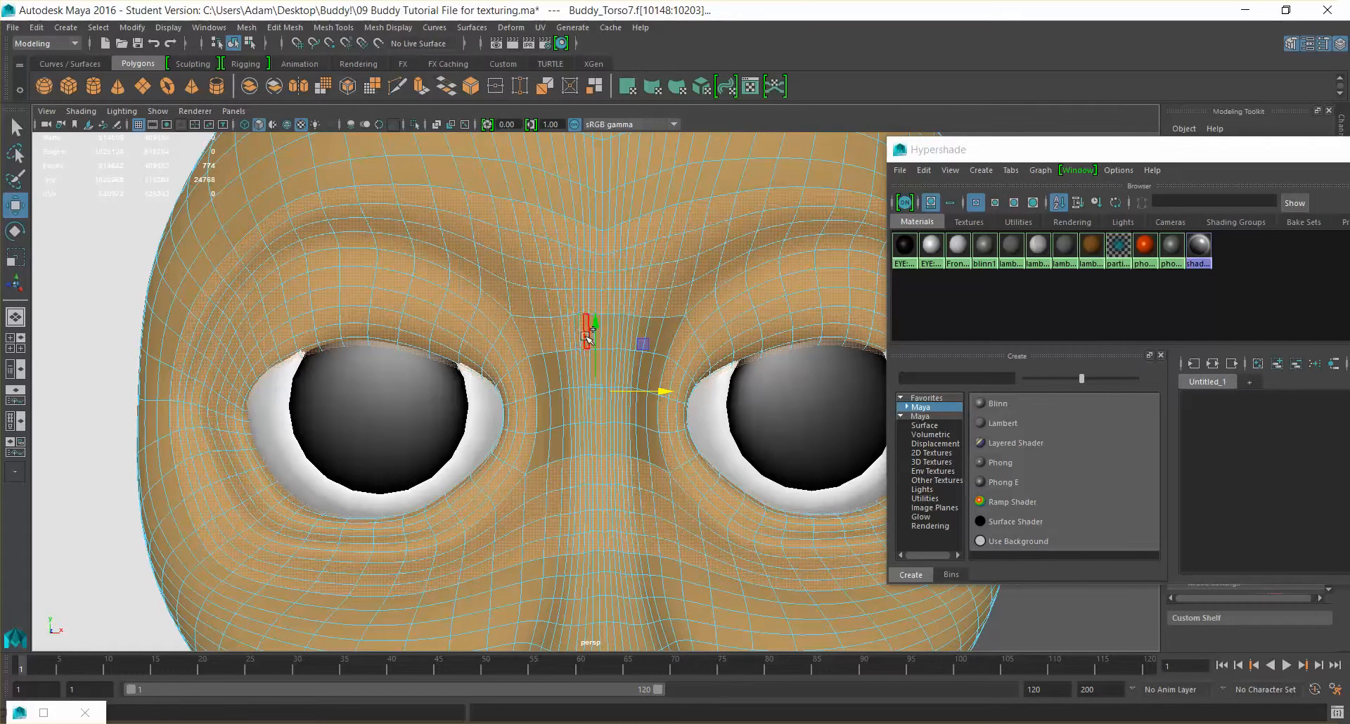
{"action": "left_click", "coordinate": [587, 333], "text": "shift"}
Continue the uppermost row of nose-bridge faces across the center to the loops around the character's left eye.
{"action": "scroll", "coordinate": [658, 326], "scroll_direction": "up", "scroll_amount": 3}
{"action": "scroll", "coordinate": [658, 326], "scroll_direction": "up", "scroll_amount": 3}
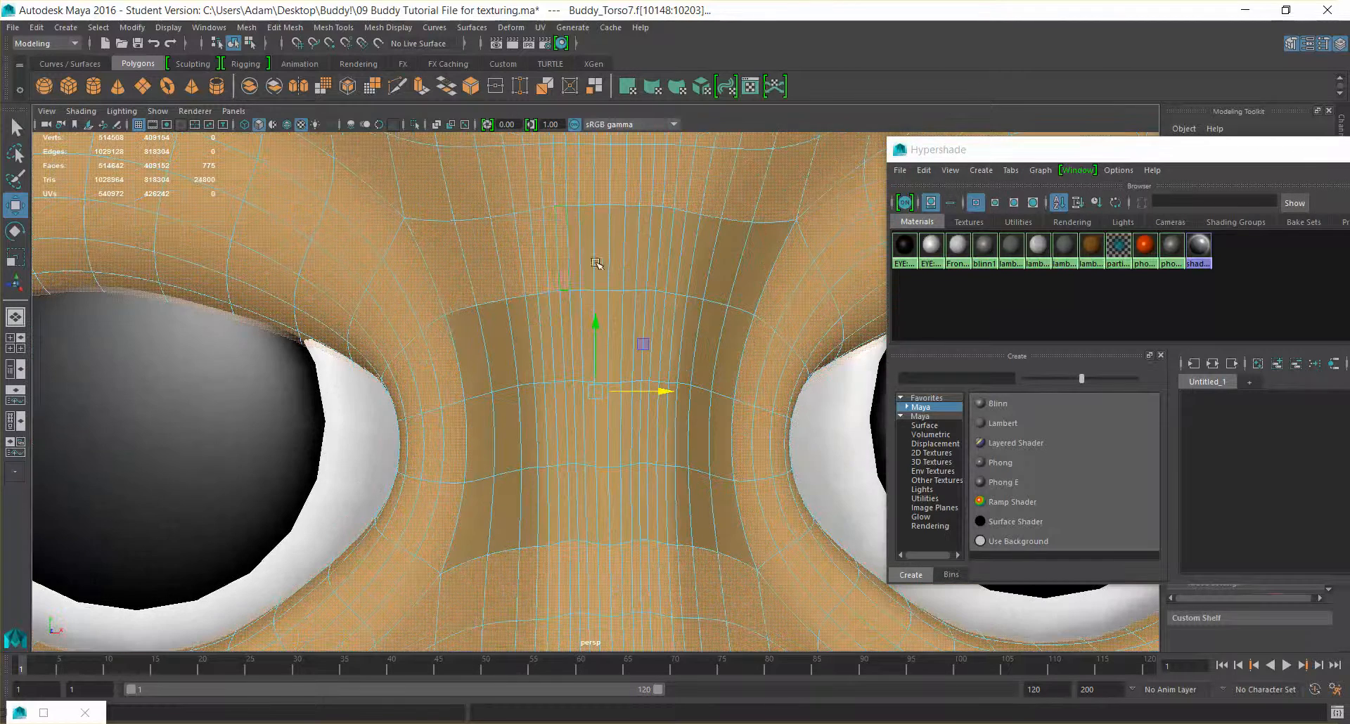
{"action": "left_click", "coordinate": [575, 236], "text": "shift"}
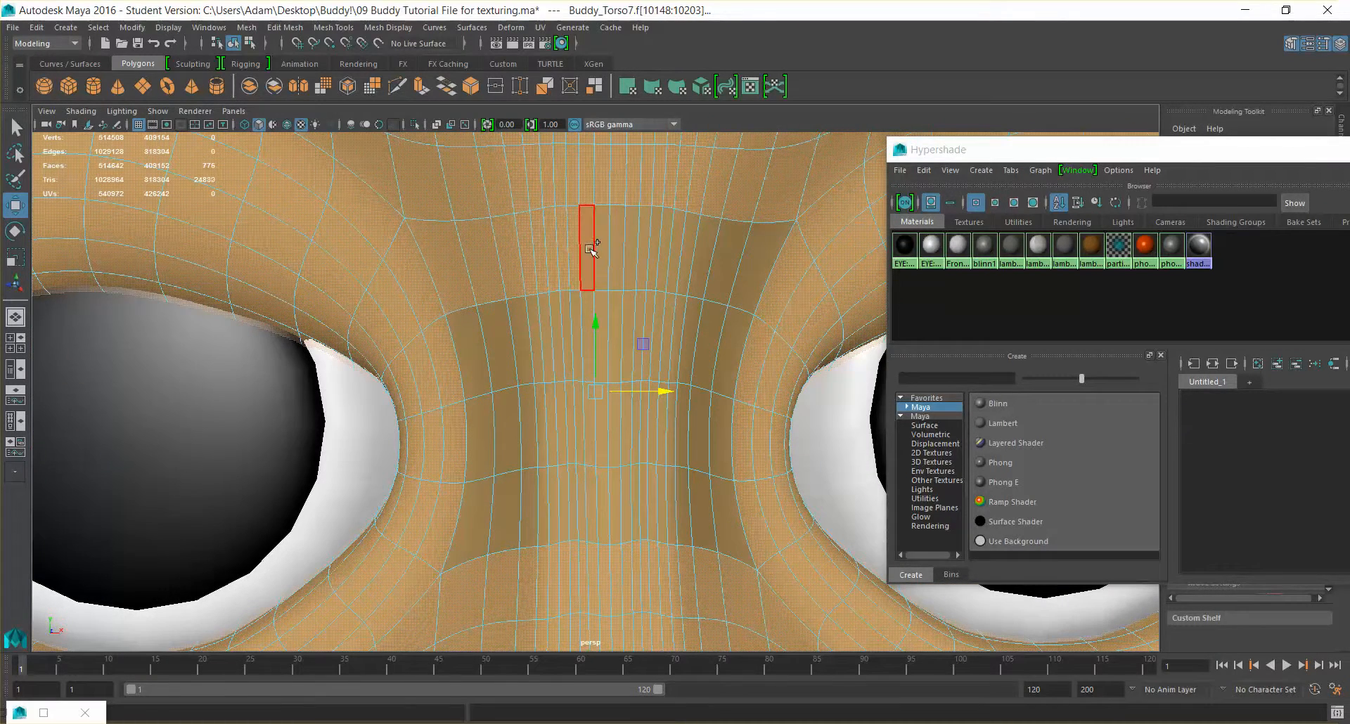
{"action": "left_click", "coordinate": [601, 244], "text": "shift"}
{"action": "left_click", "coordinate": [616, 242], "text": "shift"}
{"action": "left_click", "coordinate": [631, 249], "text": "shift"}
{"action": "left_click", "coordinate": [644, 257], "text": "shift"}
{"action": "left_click", "coordinate": [655, 264], "text": "shift"}
{"action": "left_click", "coordinate": [667, 265], "text": "shift"}
{"action": "left_click", "coordinate": [677, 268], "text": "shift"}
{"action": "left_click", "coordinate": [687, 271], "text": "shift"}
{"action": "left_click", "coordinate": [697, 275], "text": "shift"}
{"action": "left_click", "coordinate": [715, 276], "text": "shift"}
{"action": "left_click", "coordinate": [742, 279], "text": "shift"}
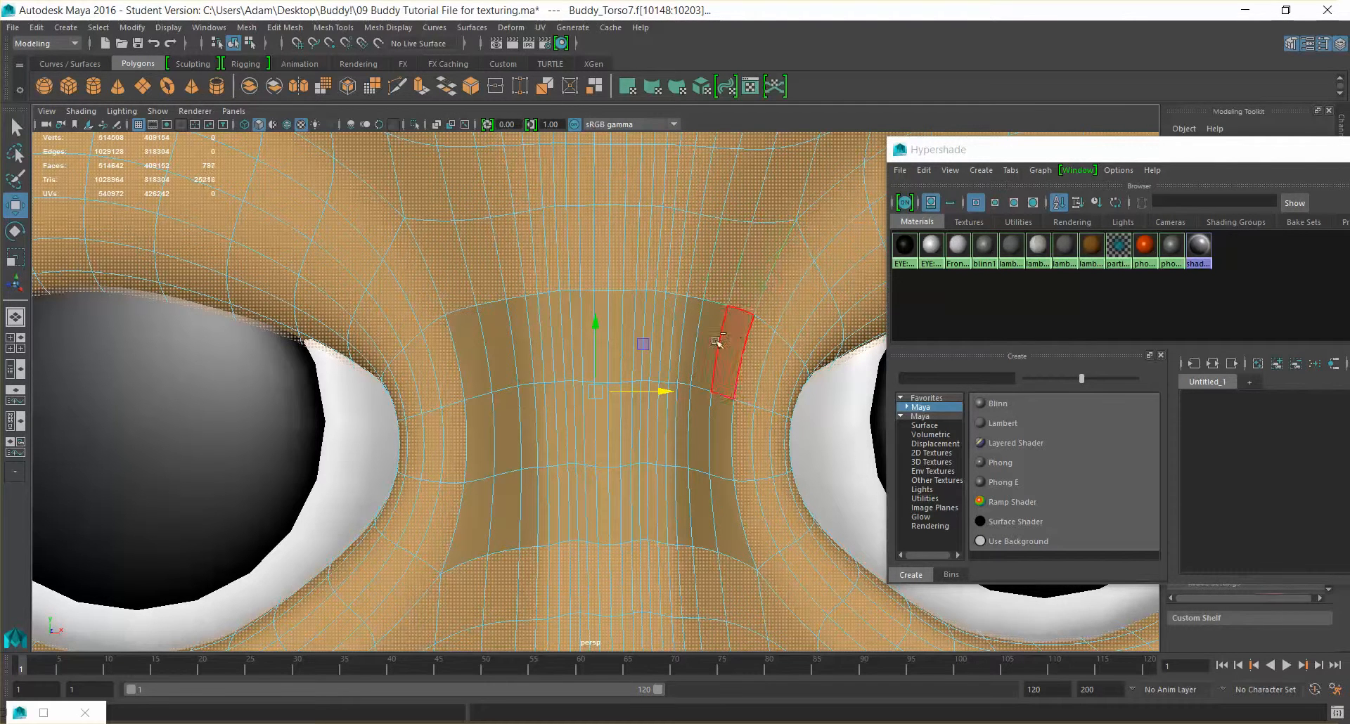
Add the three rows of unselected side faces on the nose bridge beside the character's left eye.
{"action": "left_click", "coordinate": [731, 340], "text": "shift"}
{"action": "left_click", "coordinate": [705, 342], "text": "shift"}
{"action": "left_click", "coordinate": [691, 344], "text": "shift"}
{"action": "left_click", "coordinate": [724, 421], "text": "shift"}
{"action": "left_click", "coordinate": [699, 428], "text": "shift"}
{"action": "left_click", "coordinate": [685, 448], "text": "shift"}
{"action": "left_click", "coordinate": [727, 506], "text": "shift"}
{"action": "left_click", "coordinate": [685, 505], "text": "shift"}
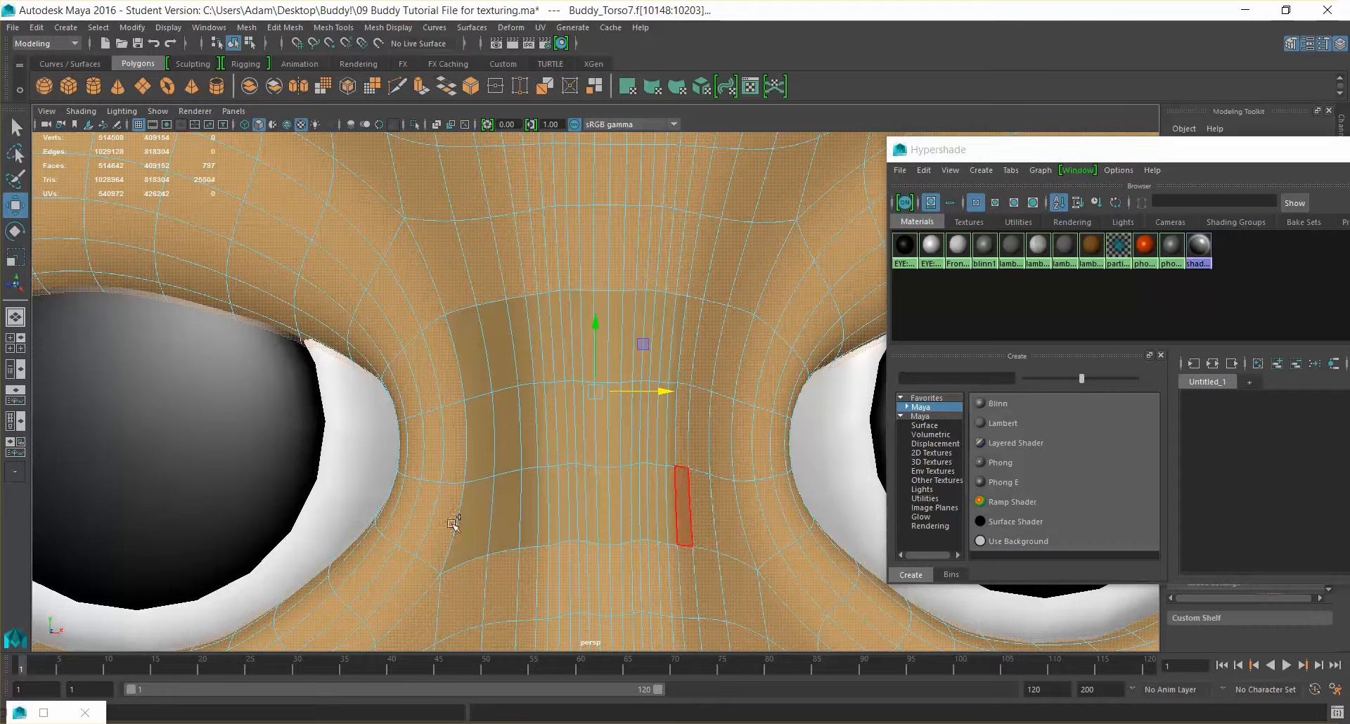
Add the unselected side faces of the nose bridge beside the character's right eye.
{"action": "left_click", "coordinate": [476, 521], "text": "shift"}
{"action": "left_click", "coordinate": [506, 515], "text": "shift"}
{"action": "left_click", "coordinate": [529, 501], "text": "shift"}
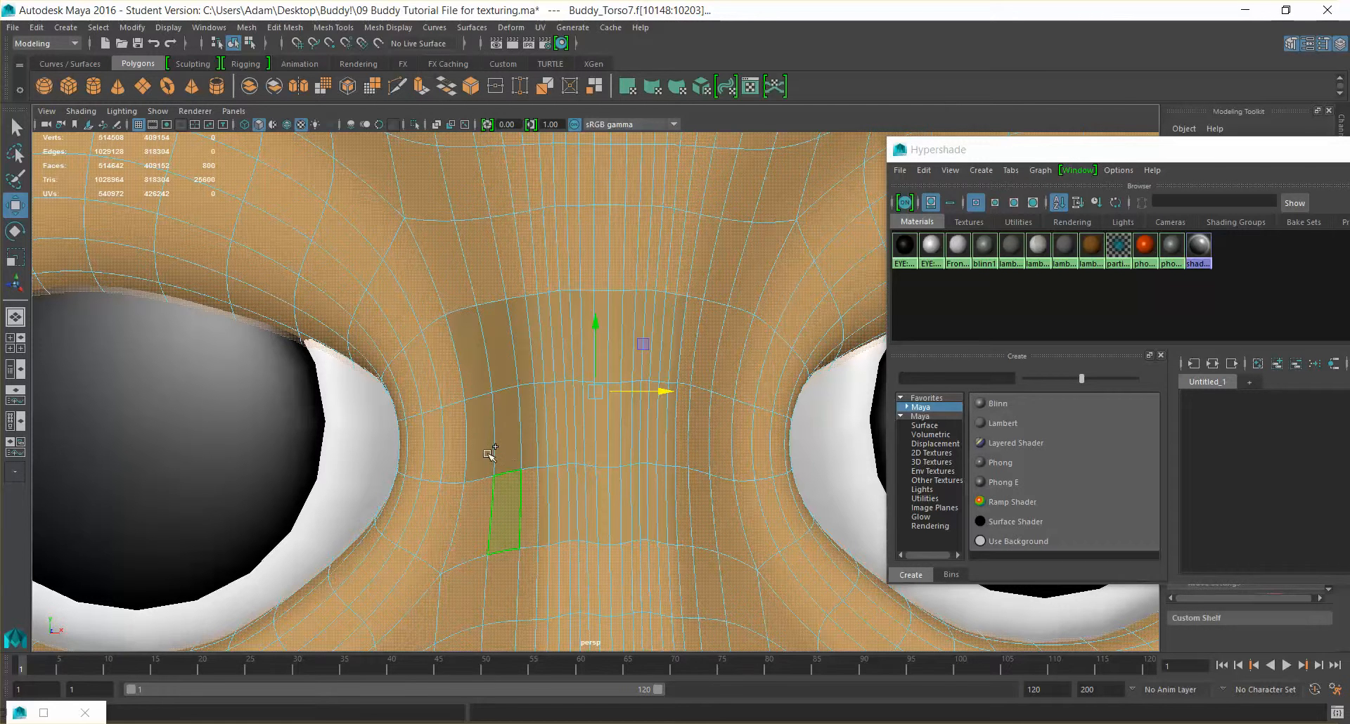
{"action": "left_click", "coordinate": [487, 453], "text": "shift"}
{"action": "left_click", "coordinate": [519, 434], "text": "shift"}
{"action": "left_click", "coordinate": [527, 435], "text": "shift"}
{"action": "left_click", "coordinate": [482, 355], "text": "shift"}
{"action": "left_click", "coordinate": [499, 356], "text": "shift"}
Add the narrow central faces of the nose bridge's next row down, joining the side faces of both eyes.
{"action": "left_click", "coordinate": [536, 327], "text": "shift"}
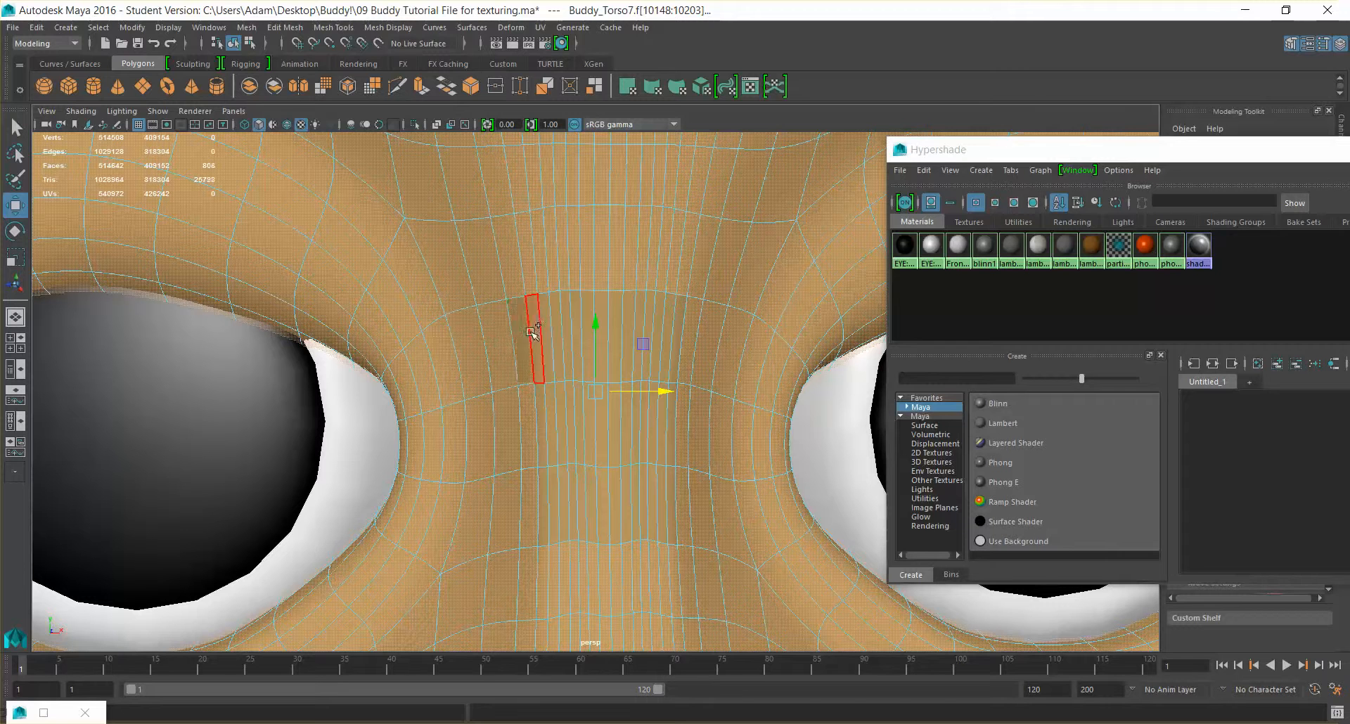
{"action": "left_click", "coordinate": [540, 327], "text": "shift"}
{"action": "left_click", "coordinate": [553, 328], "text": "shift"}
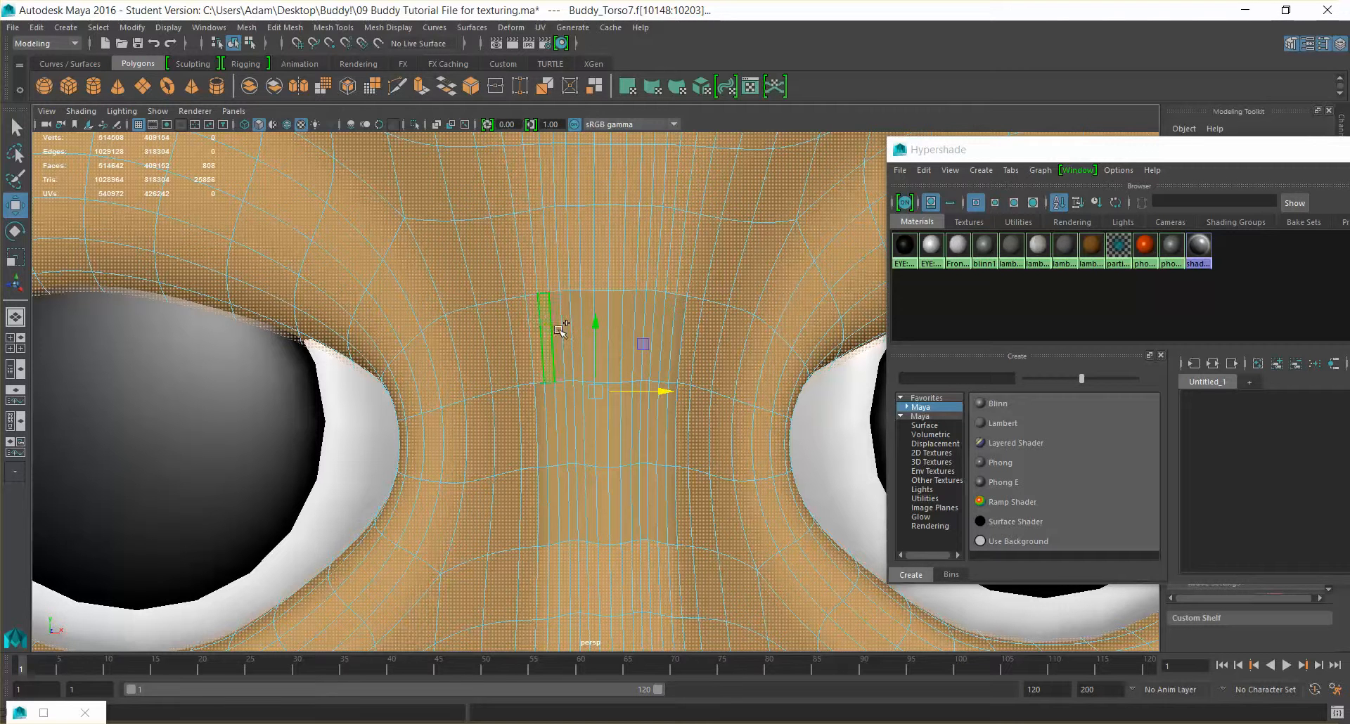
{"action": "left_click", "coordinate": [573, 336], "text": "shift"}
{"action": "left_click", "coordinate": [582, 343], "text": "shift"}
{"action": "left_click", "coordinate": [592, 351], "text": "shift"}
{"action": "left_click", "coordinate": [599, 355], "text": "shift"}
{"action": "left_click", "coordinate": [613, 359], "text": "shift"}
{"action": "key", "text": "q"}
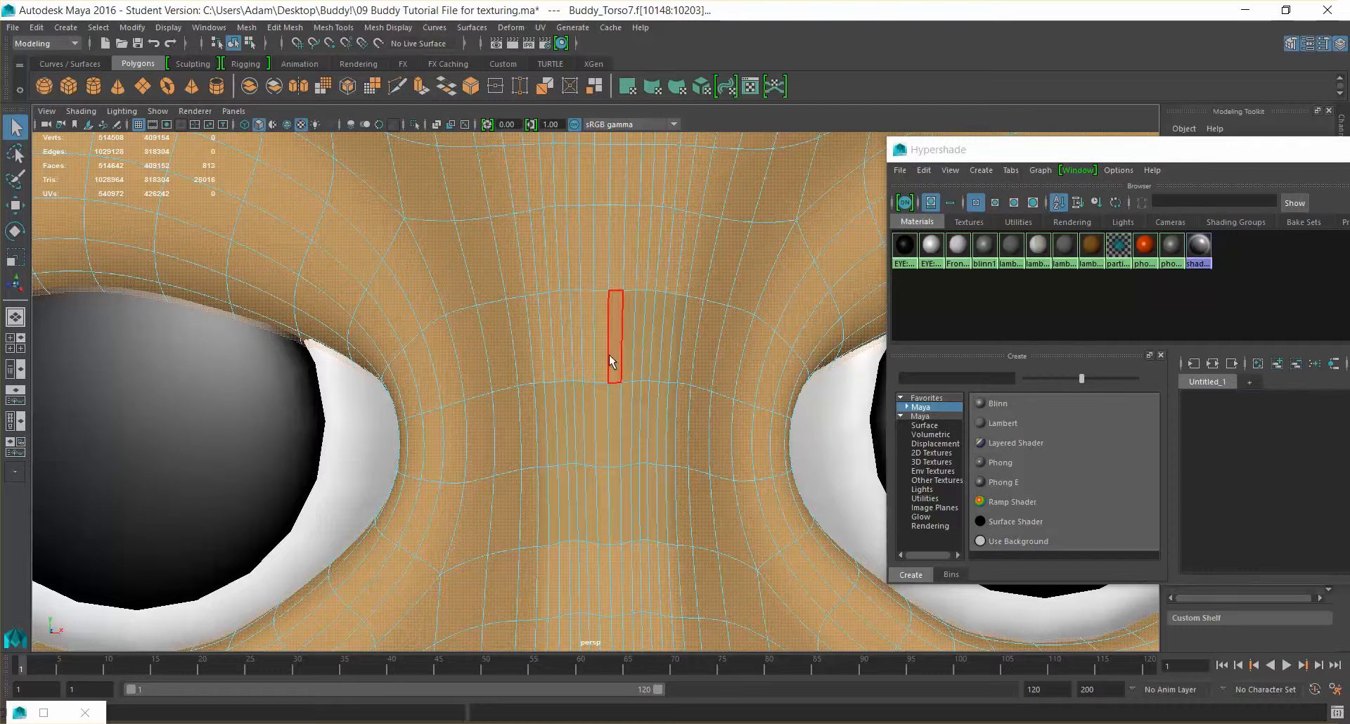
{"action": "left_click", "coordinate": [624, 356], "text": "shift"}
{"action": "left_click", "coordinate": [635, 357], "text": "shift"}
{"action": "left_click", "coordinate": [644, 362], "text": "shift"}
{"action": "left_click", "coordinate": [640, 362], "text": "shift"}
{"action": "left_click", "coordinate": [659, 366], "text": "shift"}
{"action": "left_click", "coordinate": [664, 367], "text": "shift"}
{"action": "left_click", "coordinate": [671, 369], "text": "shift"}
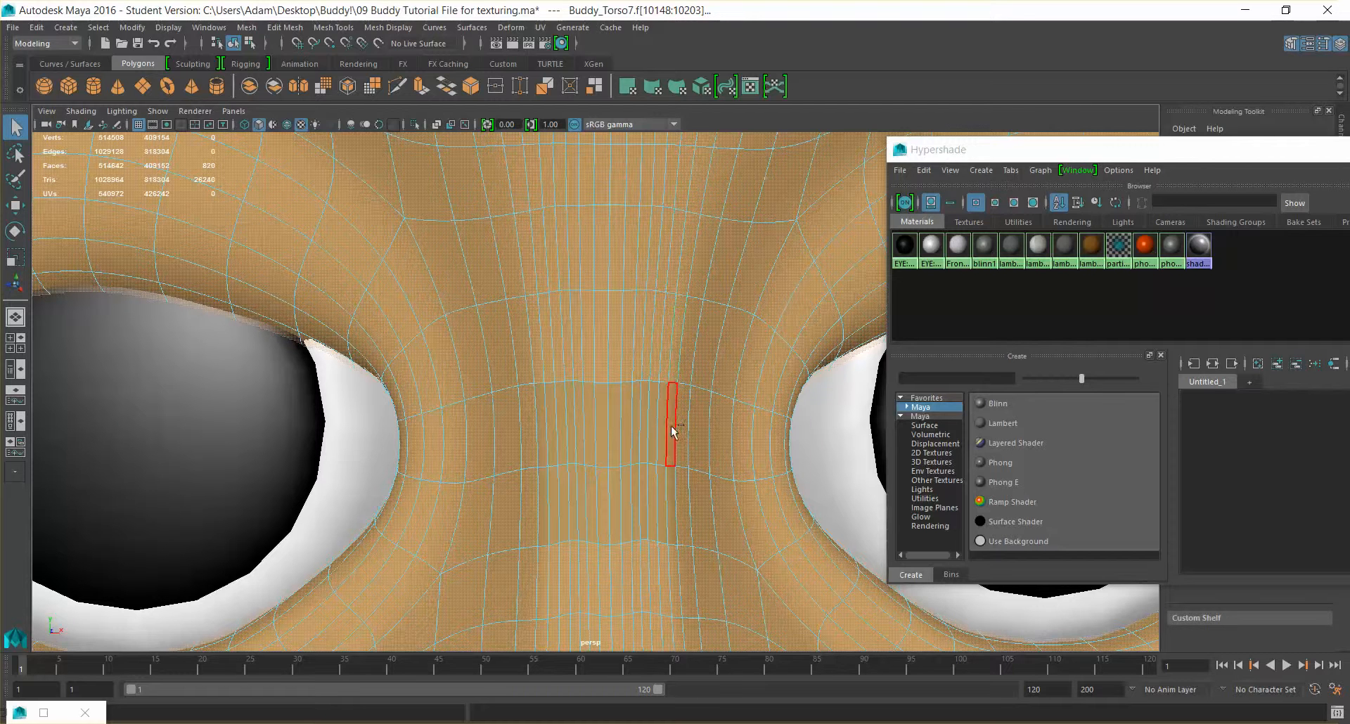
Add the narrow faces of the two lower nose-bridge rows on the character's left half, working to the center.
{"action": "left_click", "coordinate": [670, 487], "text": "shift"}
{"action": "left_click", "coordinate": [661, 487], "text": "shift"}
{"action": "left_click", "coordinate": [659, 448], "text": "shift"}
{"action": "left_click", "coordinate": [650, 450], "text": "shift"}
{"action": "left_click", "coordinate": [643, 450], "text": "shift"}
{"action": "left_click", "coordinate": [635, 448], "text": "shift"}
{"action": "left_click", "coordinate": [626, 450], "text": "shift"}
{"action": "left_click", "coordinate": [618, 462], "text": "shift"}
{"action": "left_click", "coordinate": [631, 488], "text": "shift"}
{"action": "left_click", "coordinate": [642, 492], "text": "shift"}
{"action": "left_click", "coordinate": [652, 497], "text": "shift"}
{"action": "left_click", "coordinate": [603, 484], "text": "shift"}
{"action": "left_click", "coordinate": [587, 453], "text": "shift"}
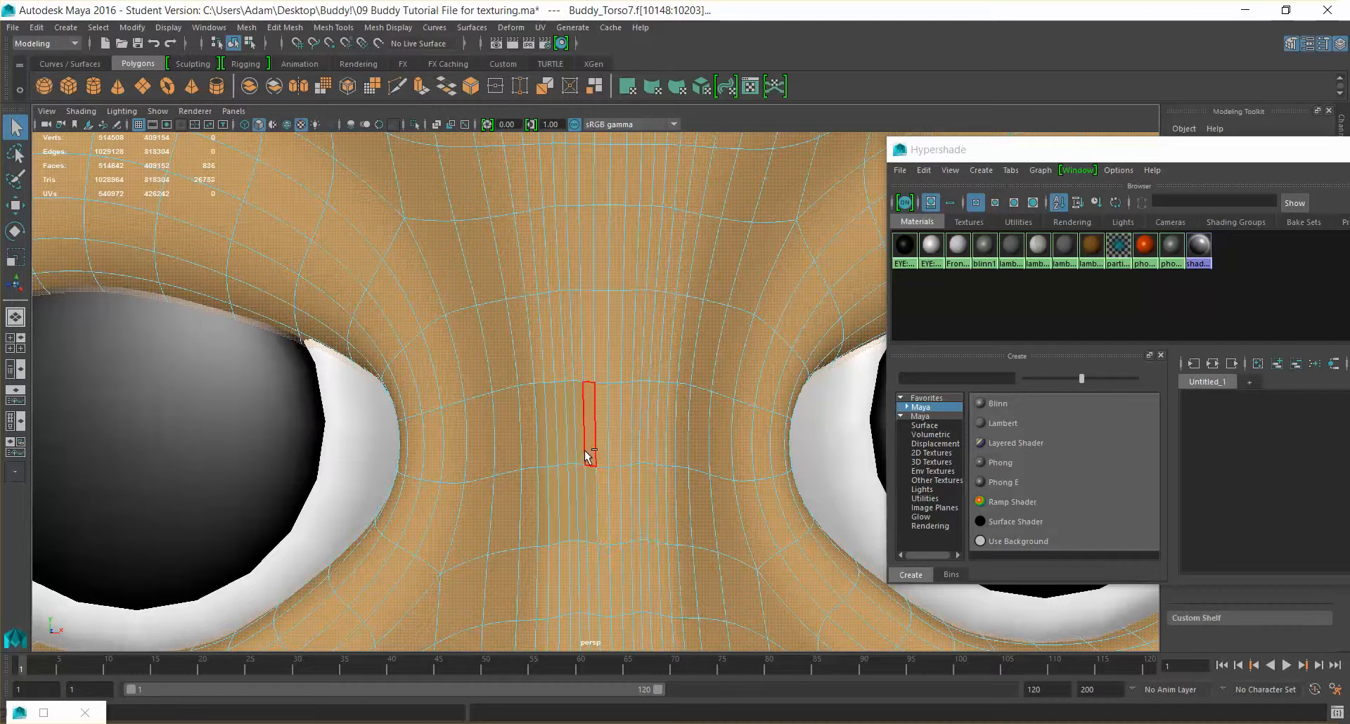
Add the remaining narrow faces of the two lower nose-bridge rows on the character's right half.
{"action": "left_click", "coordinate": [573, 456], "text": "shift"}
{"action": "left_click", "coordinate": [567, 446], "text": "shift"}
{"action": "left_click", "coordinate": [558, 445], "text": "shift"}
{"action": "left_click", "coordinate": [552, 445], "text": "shift"}
{"action": "left_click", "coordinate": [540, 445], "text": "shift"}
{"action": "left_click", "coordinate": [542, 499], "text": "shift"}
{"action": "left_click", "coordinate": [554, 501], "text": "shift"}
{"action": "left_click", "coordinate": [562, 501], "text": "shift"}
{"action": "left_click", "coordinate": [573, 501], "text": "shift"}
{"action": "left_click", "coordinate": [582, 505], "text": "shift"}
{"action": "left_click", "coordinate": [591, 504], "text": "shift"}
{"action": "scroll", "coordinate": [621, 338], "scroll_direction": "down", "scroll_amount": 3}
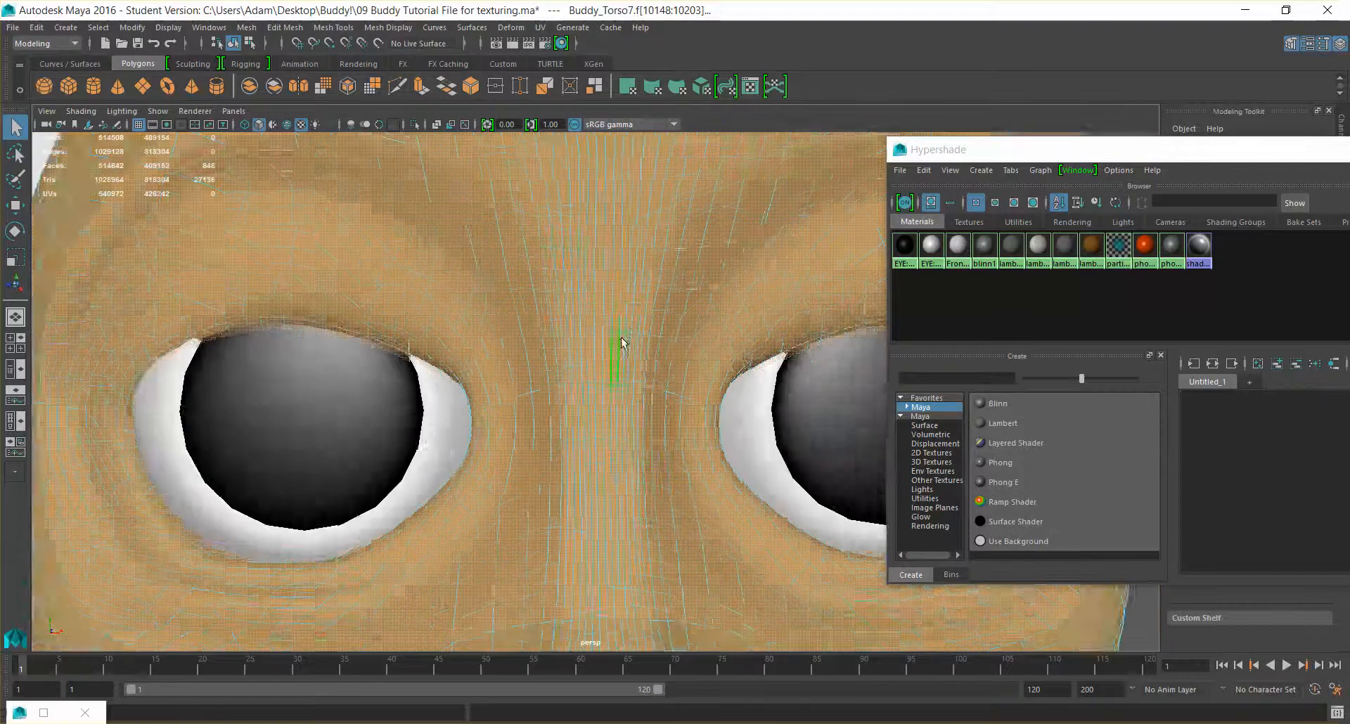
{"action": "scroll", "coordinate": [612, 347], "scroll_direction": "down", "scroll_amount": 4}
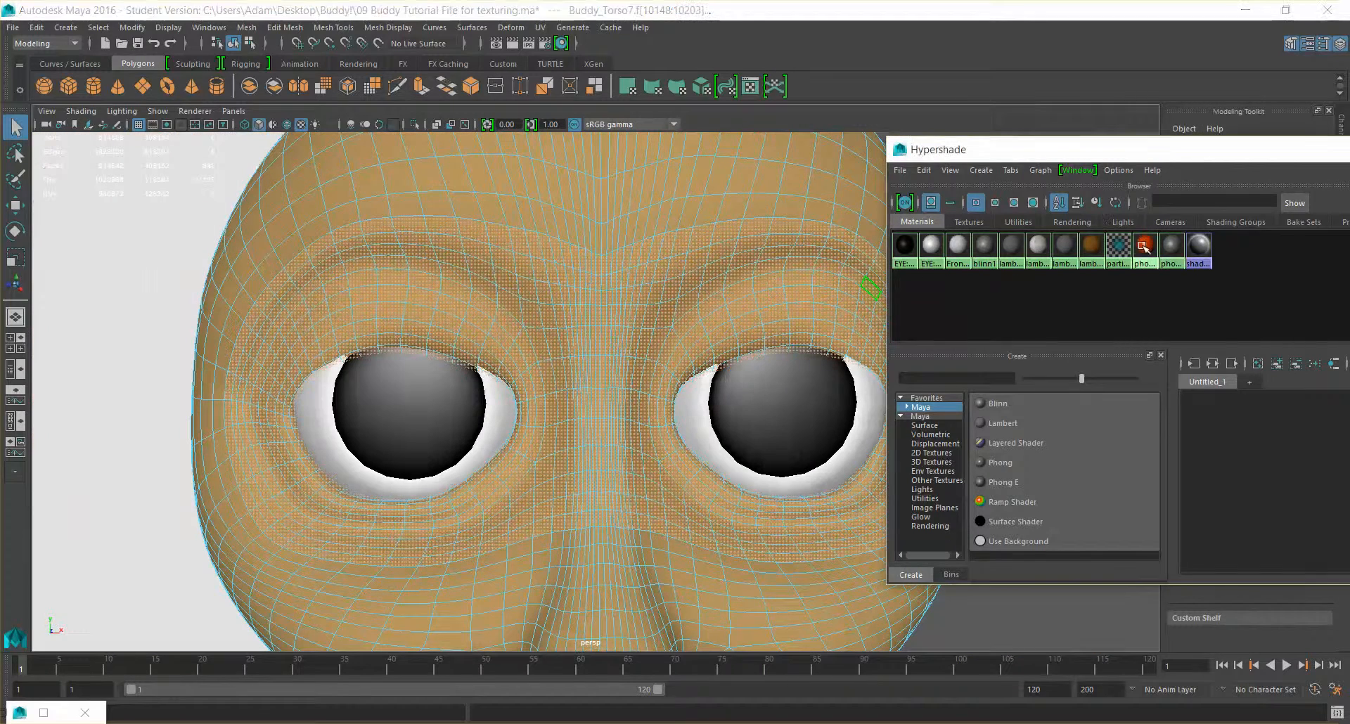
Assign the orange Phong material to the selected faces around both eyes and across the nose bridge, then deselect.
{"action": "right_click_drag", "start_coordinate": [1144, 245], "coordinate": [1150, 209]}
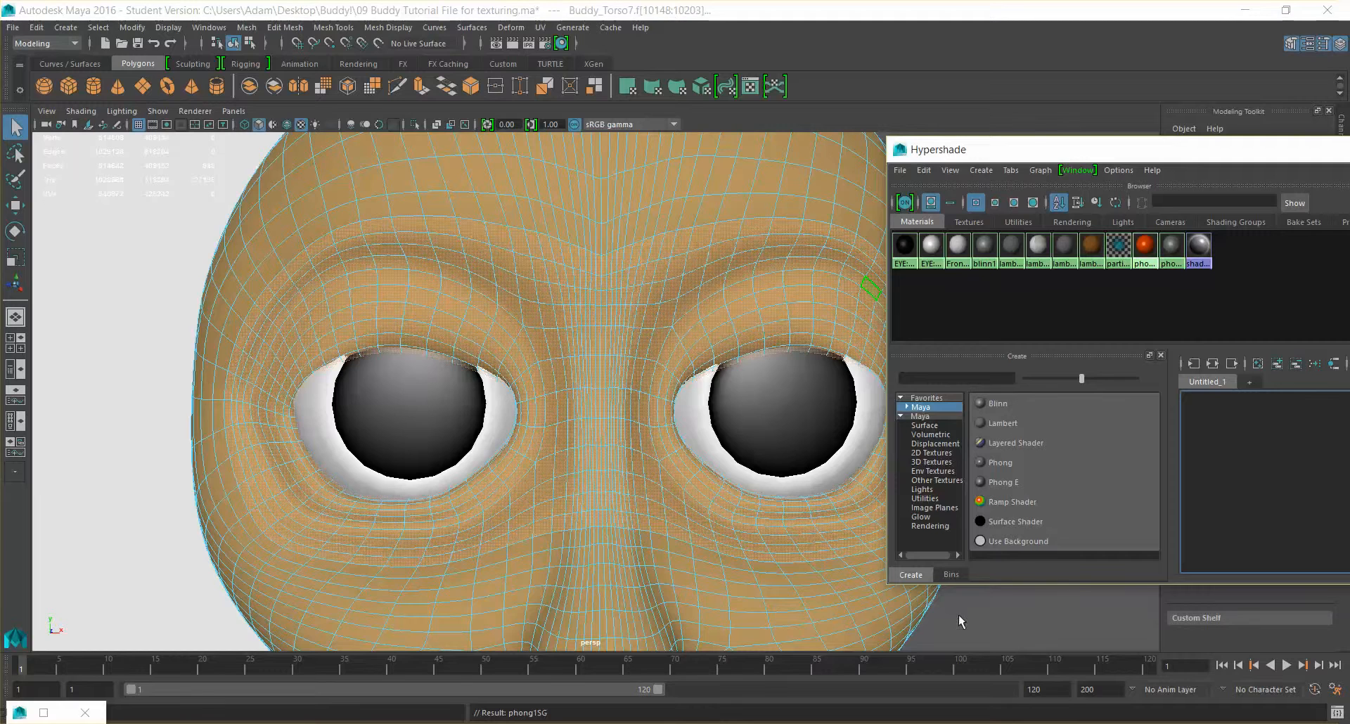
{"action": "scroll", "coordinate": [694, 519], "scroll_direction": "down", "scroll_amount": 3}
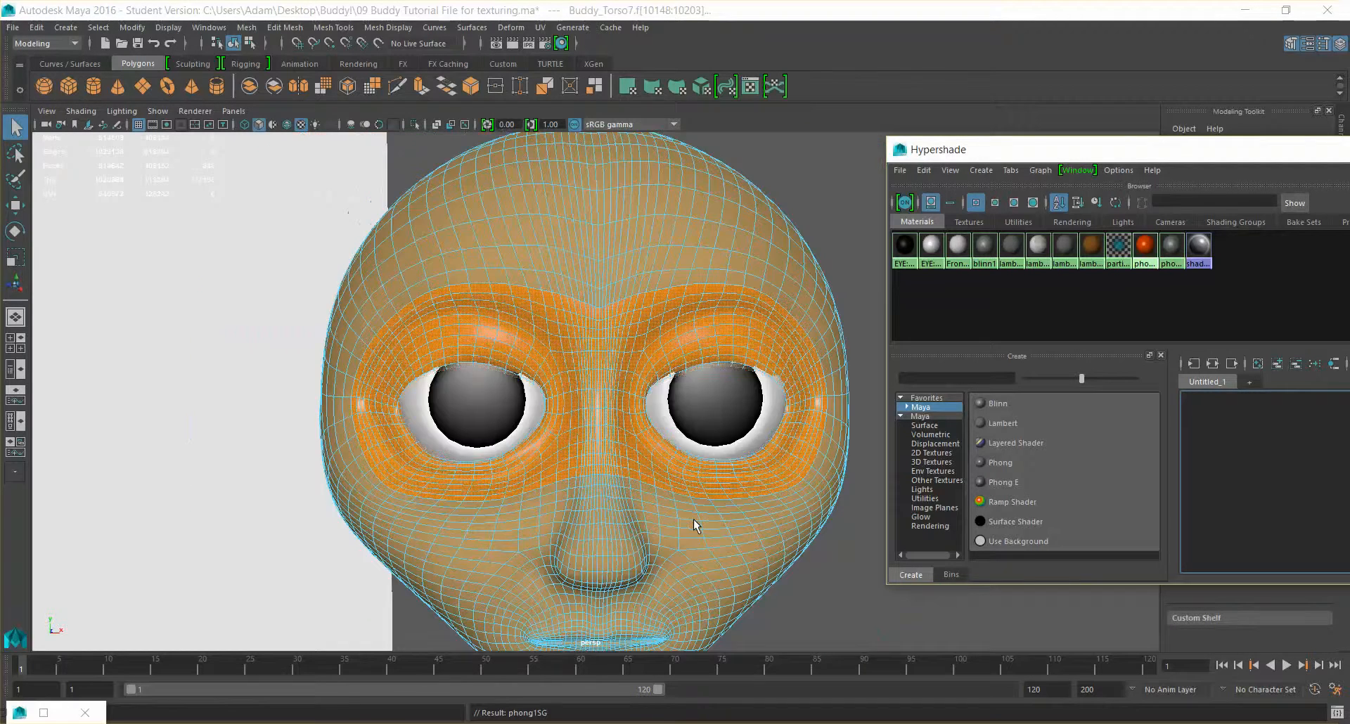
{"action": "left_click_drag", "start_coordinate": [845, 621], "coordinate": [710, 604], "text": "alt"}
{"action": "scroll", "coordinate": [757, 598], "scroll_direction": "down", "scroll_amount": 4}
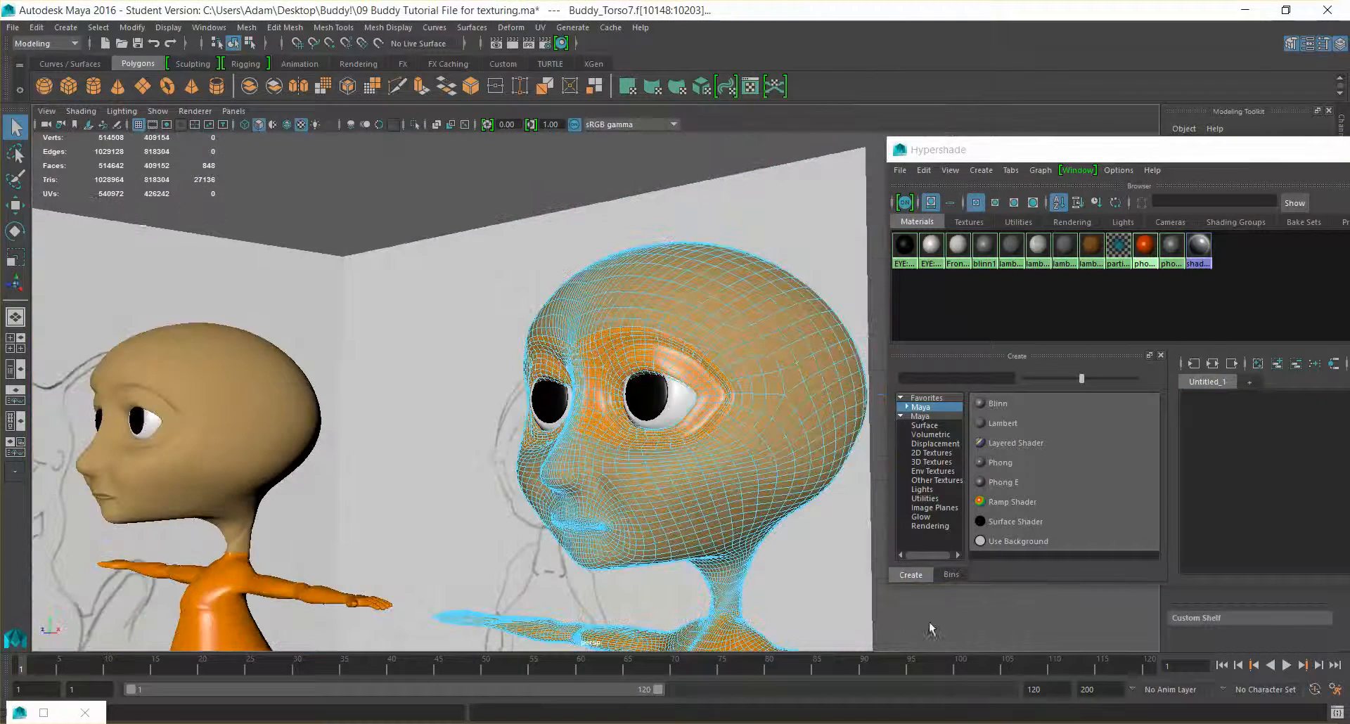
{"action": "left_click", "coordinate": [682, 567]}
{"action": "left_click_drag", "start_coordinate": [643, 527], "coordinate": [661, 485], "text": "alt"}
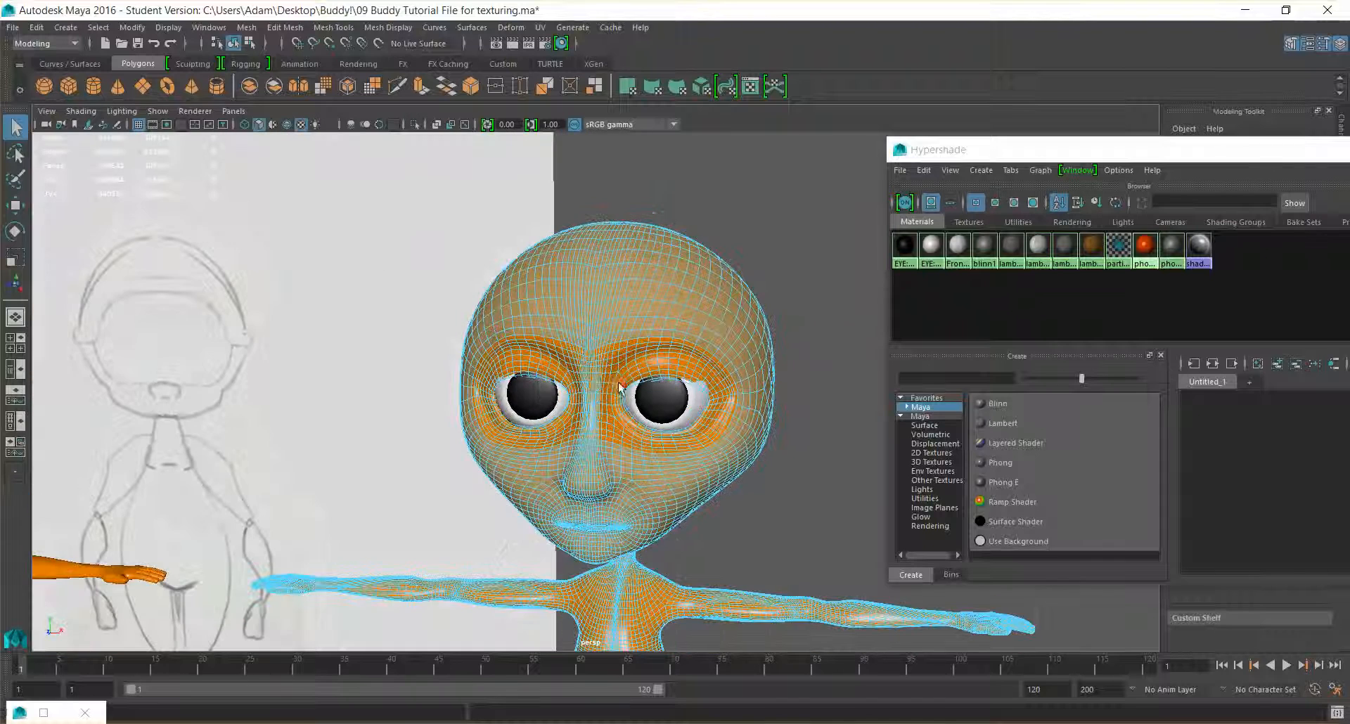
Return the body mesh to object mode and examine the orange eye mask, head and body.
{"action": "right_click_drag", "start_coordinate": [613, 353], "coordinate": [648, 335]}
{"action": "scroll", "coordinate": [744, 426], "scroll_direction": "down", "scroll_amount": 3}
{"action": "scroll", "coordinate": [743, 426], "scroll_direction": "down", "scroll_amount": 3}
{"action": "mouse_move", "coordinate": [758, 483]}
{"action": "left_mouse_down", "text": "alt"}
{"action": "mouse_move", "coordinate": [708, 486]}
{"action": "mouse_move", "coordinate": [657, 271]}
{"action": "mouse_move", "coordinate": [744, 447]}
{"action": "mouse_move", "coordinate": [731, 436]}
{"action": "mouse_move", "coordinate": [741, 413]}
{"action": "mouse_move", "coordinate": [781, 458]}
{"action": "mouse_move", "coordinate": [777, 482]}
{"action": "left_mouse_up", "text": "alt"}
{"action": "scroll", "coordinate": [606, 341], "scroll_direction": "up", "scroll_amount": 5}
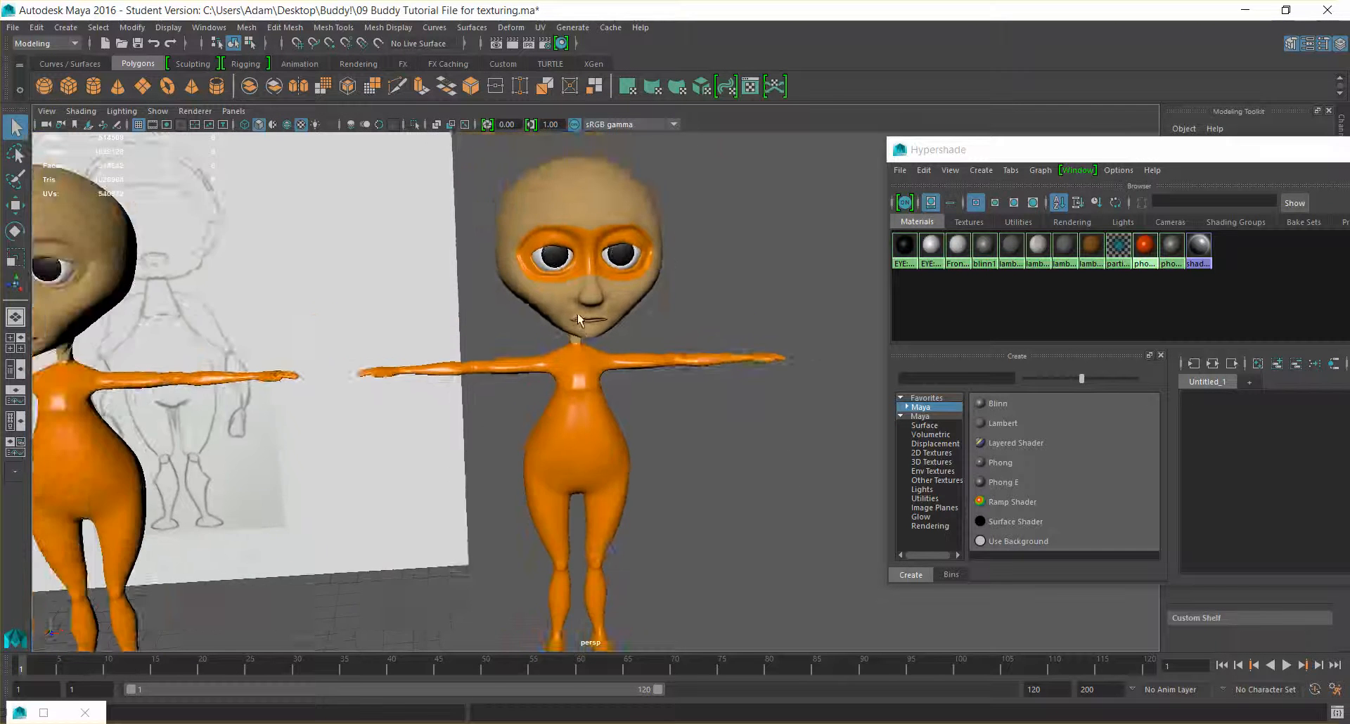
{"action": "mouse_move", "coordinate": [595, 323]}
{"action": "left_mouse_down", "text": "alt"}
{"action": "mouse_move", "coordinate": [613, 246]}
{"action": "mouse_move", "coordinate": [597, 247]}
{"action": "left_mouse_up", "text": "alt"}
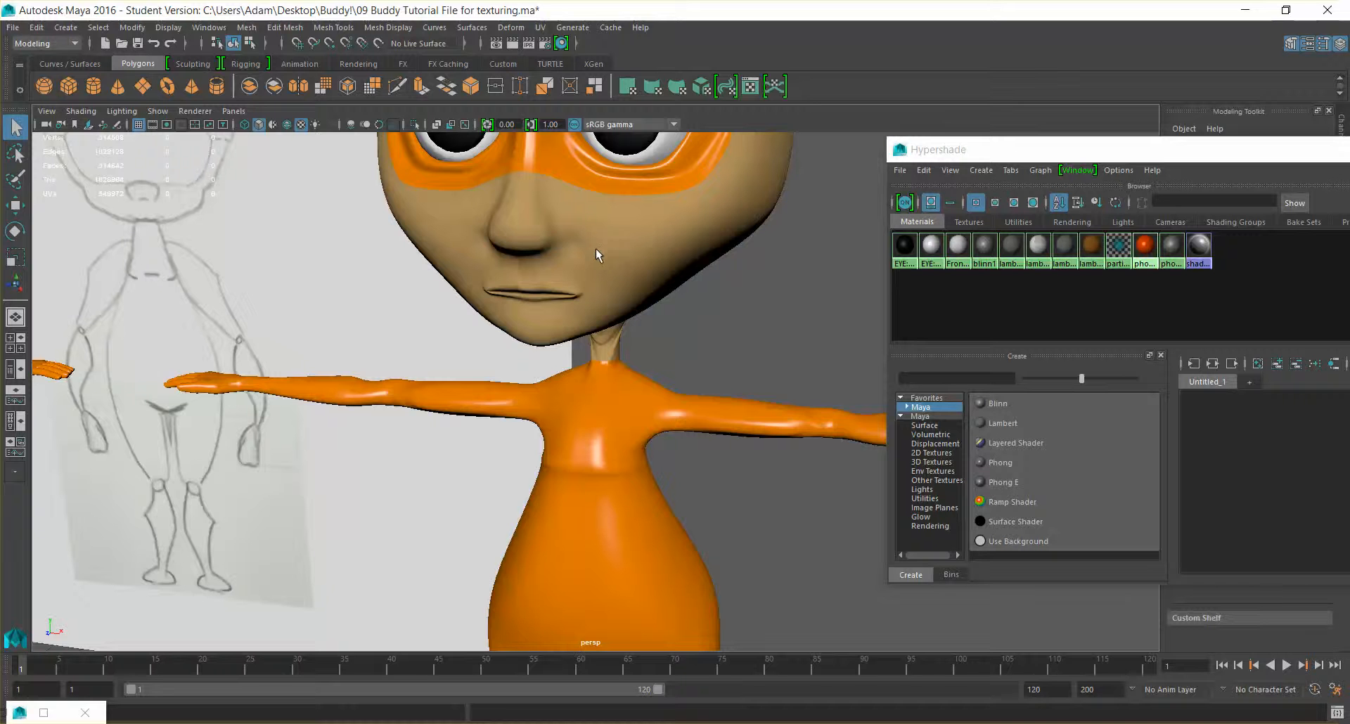
{"action": "left_click", "coordinate": [593, 265]}
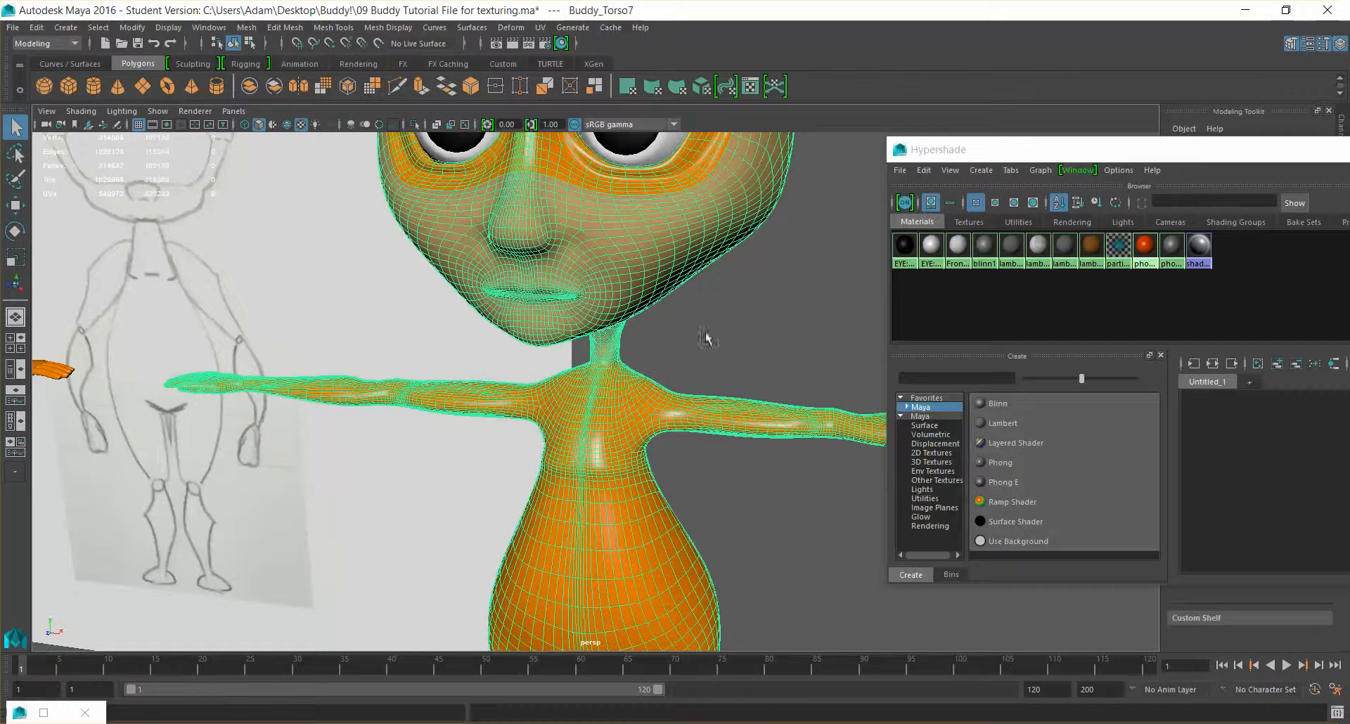
{"action": "left_click", "coordinate": [675, 312]}
{"action": "mouse_move", "coordinate": [675, 314]}
{"action": "left_mouse_down", "text": "alt"}
{"action": "mouse_move", "coordinate": [684, 274]}
{"action": "mouse_move", "coordinate": [657, 350]}
{"action": "mouse_move", "coordinate": [668, 218]}
{"action": "mouse_move", "coordinate": [642, 316]}
{"action": "mouse_move", "coordinate": [647, 383]}
{"action": "mouse_move", "coordinate": [640, 349]}
{"action": "mouse_move", "coordinate": [687, 377]}
{"action": "mouse_move", "coordinate": [668, 350]}
{"action": "left_mouse_up", "text": "alt"}
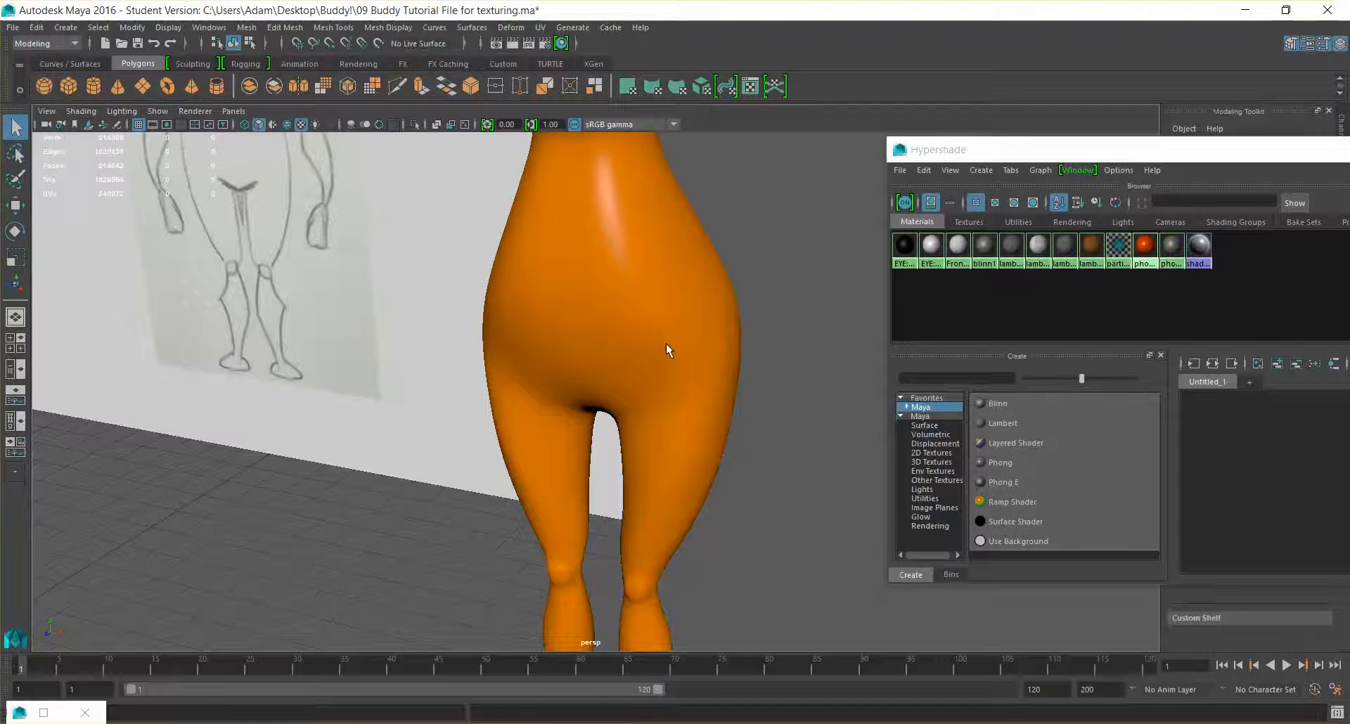
Create a new Lambert material and reposition the material editor so its properties are in view.
{"action": "left_click", "coordinate": [669, 289]}
{"action": "middle_click_drag", "start_coordinate": [670, 288], "coordinate": [636, 404], "text": "alt"}
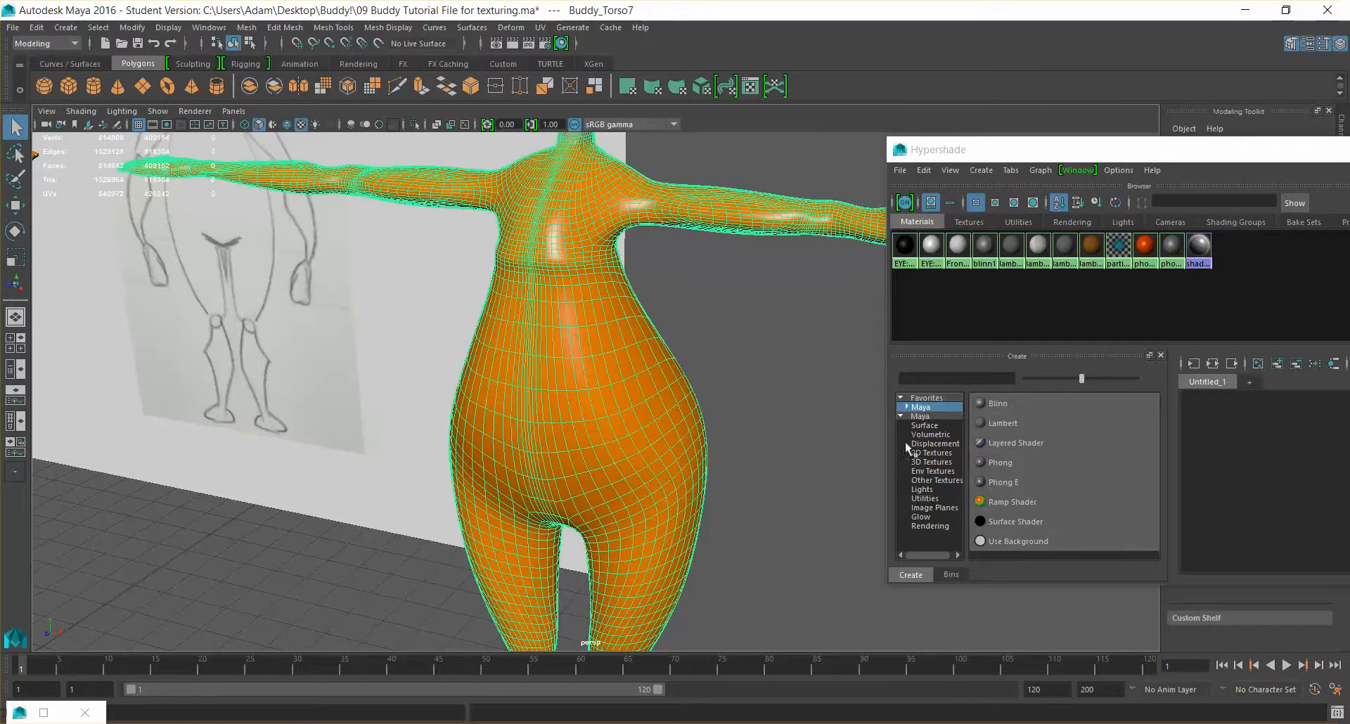
{"action": "left_click", "coordinate": [1012, 424]}
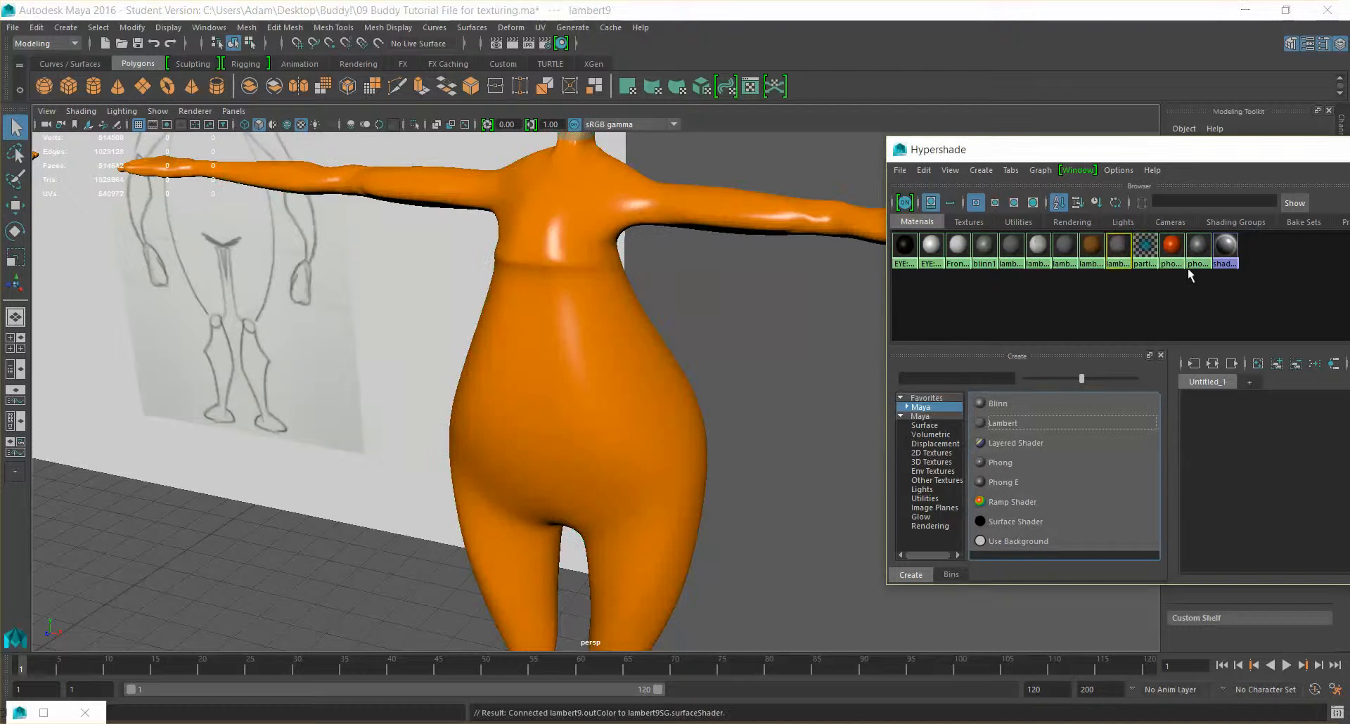
{"action": "left_click_drag", "start_coordinate": [1165, 151], "coordinate": [420, 158]}
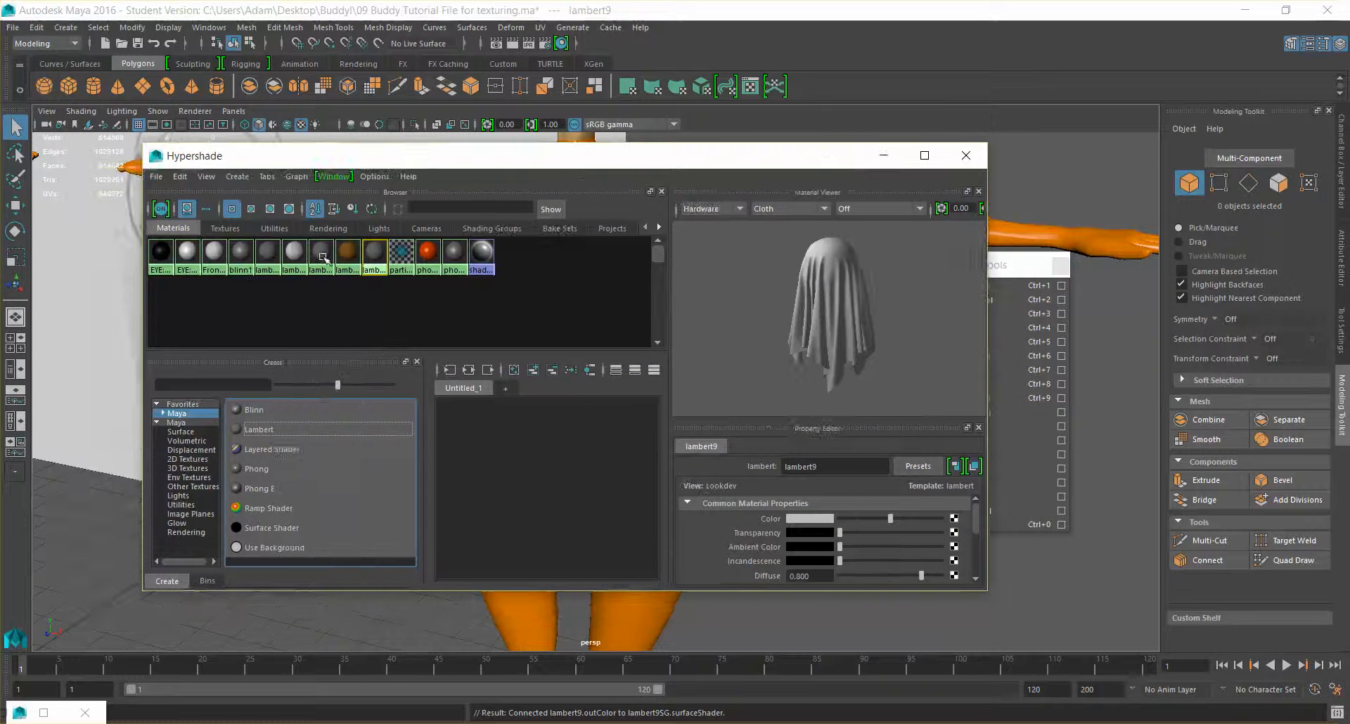
Rename the tan Lambert material as Mat_Orange_Latex.
{"action": "left_click", "coordinate": [1341, 232]}
{"action": "left_click_drag", "start_coordinate": [1215, 186], "coordinate": [1110, 181]}
{"action": "type", "text": "Mat_"}
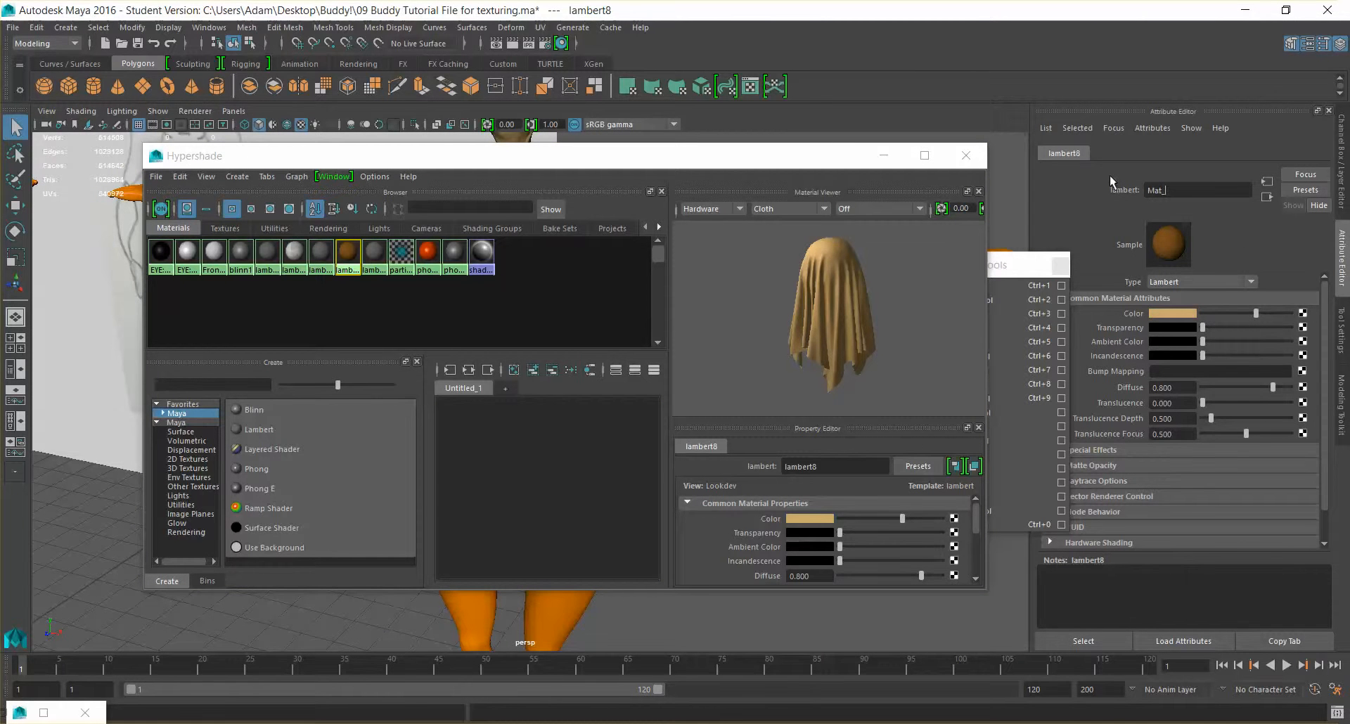
{"action": "type", "text": "Orange Latex"}
{"action": "key", "text": "Return"}
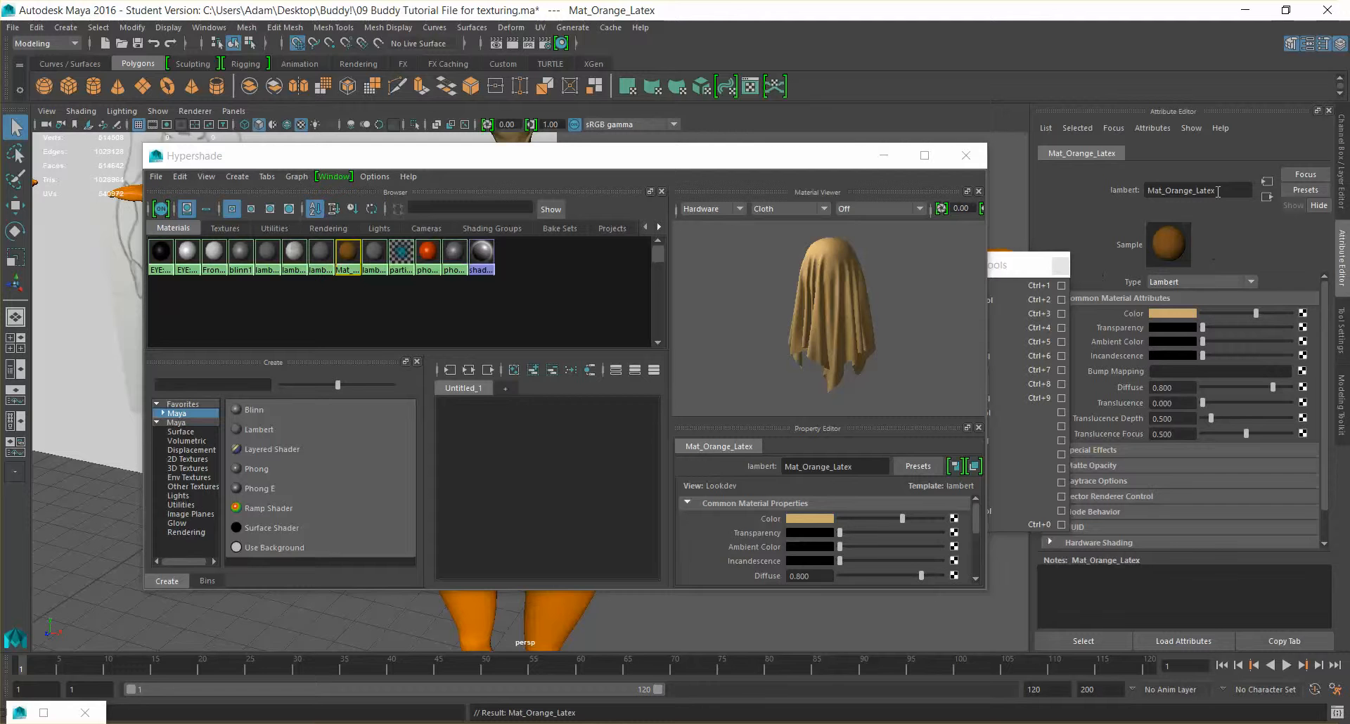
Name the tan Lambert material Mat_Skin.
{"action": "left_click_drag", "start_coordinate": [1211, 190], "coordinate": [1116, 184]}
{"action": "key", "text": "BackSpace"}
{"action": "type", "text": "Mat"}
{"action": "type", "text": "_Skin"}
{"action": "key", "text": "Return"}
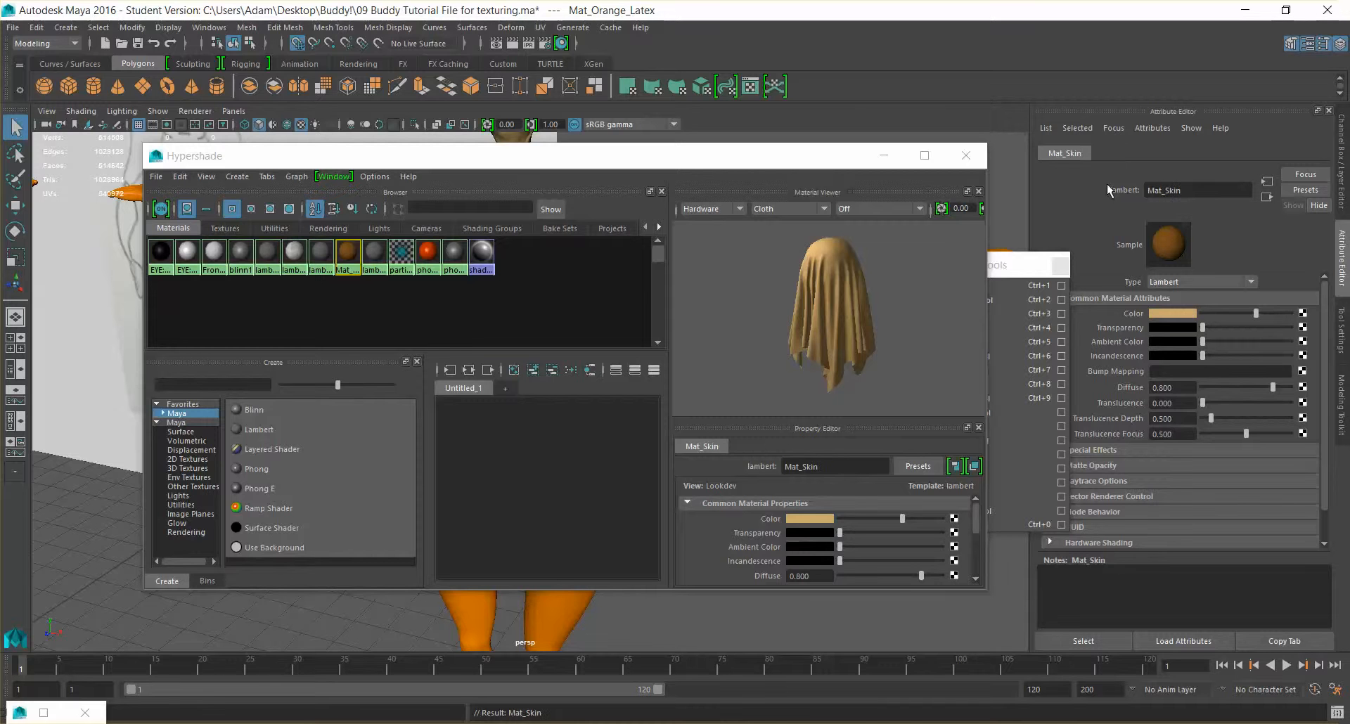
Rename the orange Phong material as Mat_Orange_Latex.
{"action": "left_click", "coordinate": [433, 259]}
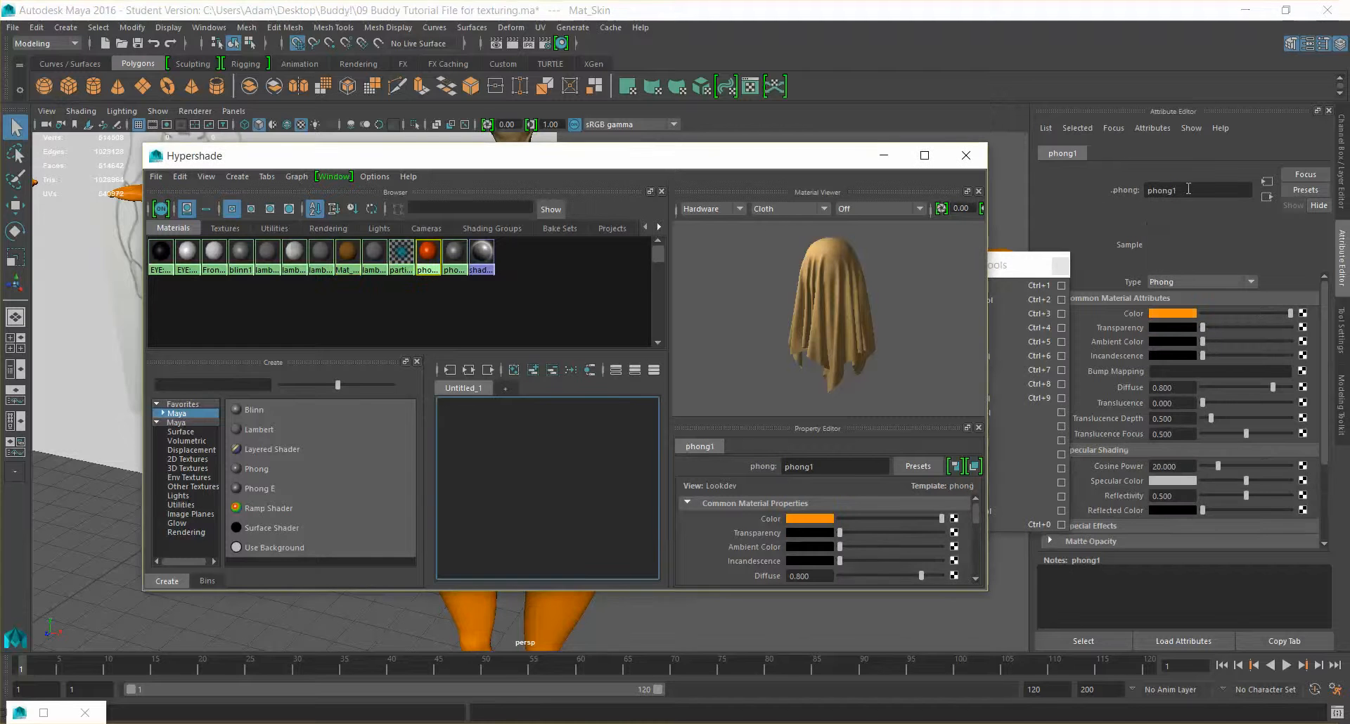
{"action": "type", "text": "Mat_Orange_Latex"}
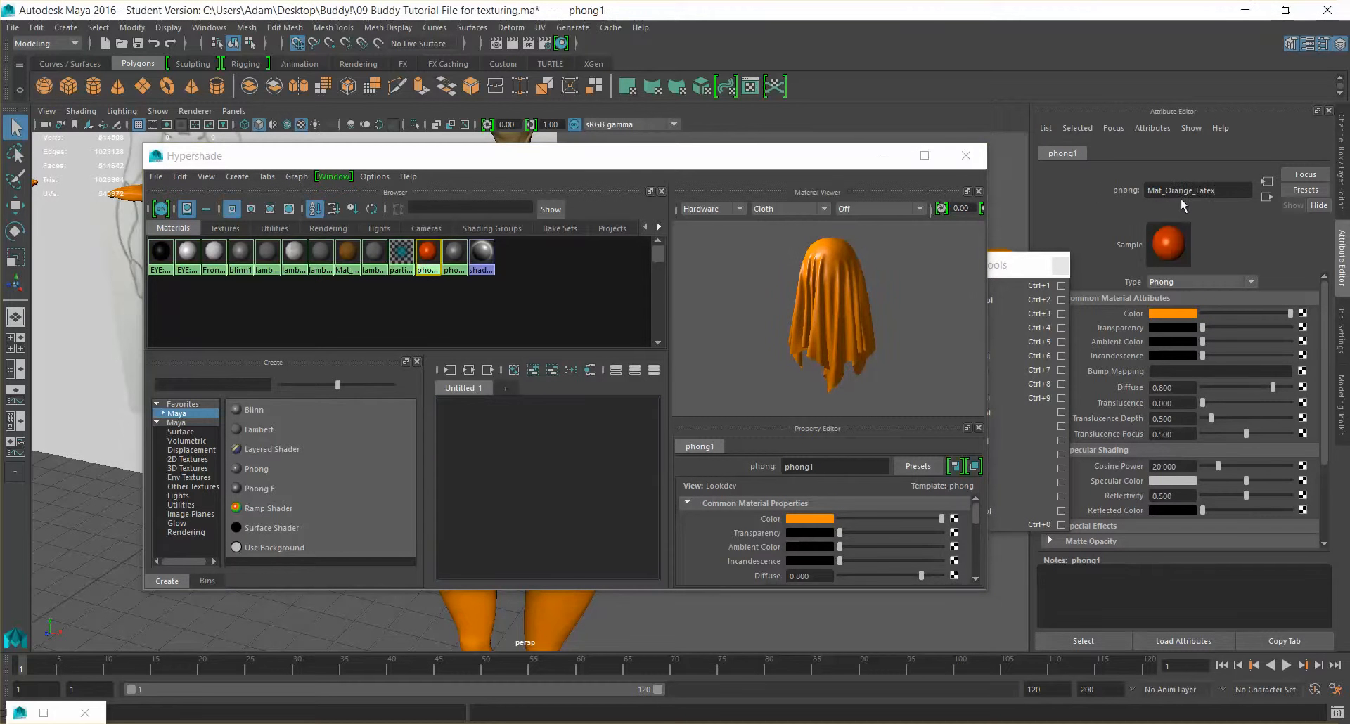
{"action": "left_click", "coordinate": [495, 298]}
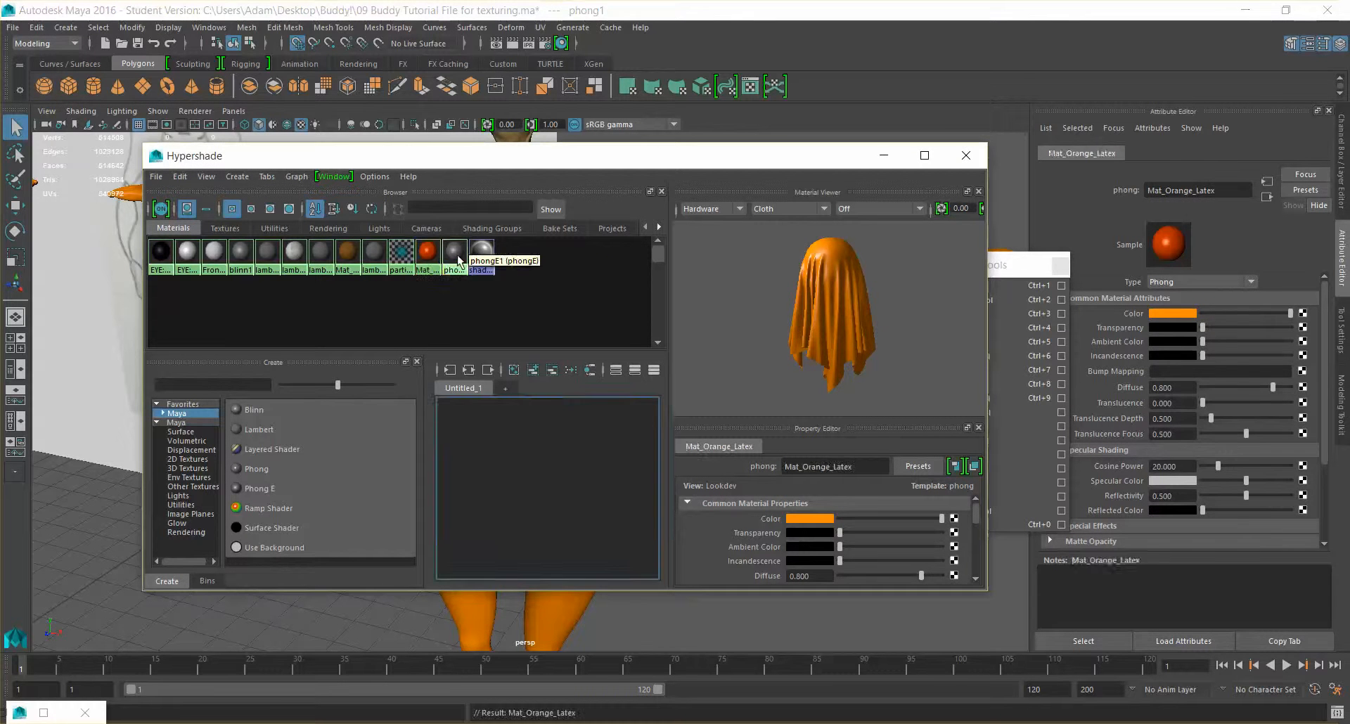
Color the unused gray Lambert material a dark indigo with saturation 0.843 and value 0.181.
{"action": "left_click", "coordinate": [374, 259]}
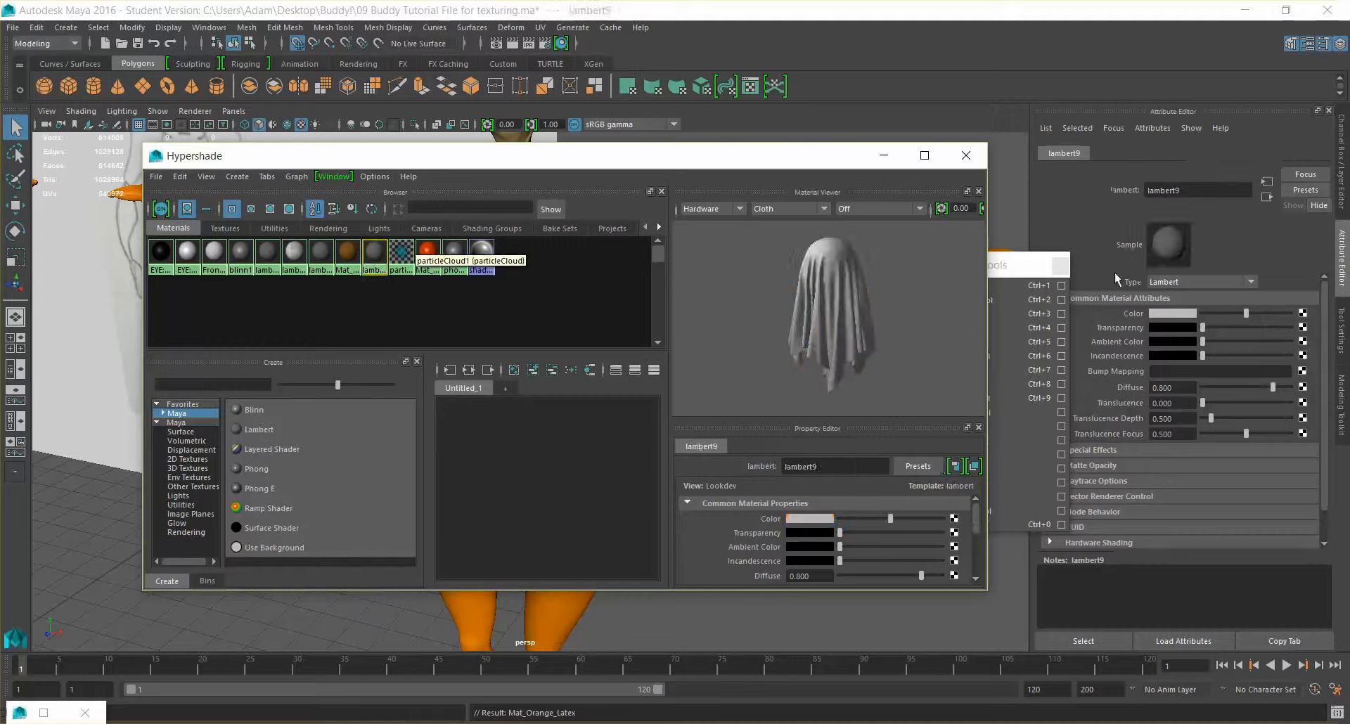
{"action": "left_click", "coordinate": [1187, 314]}
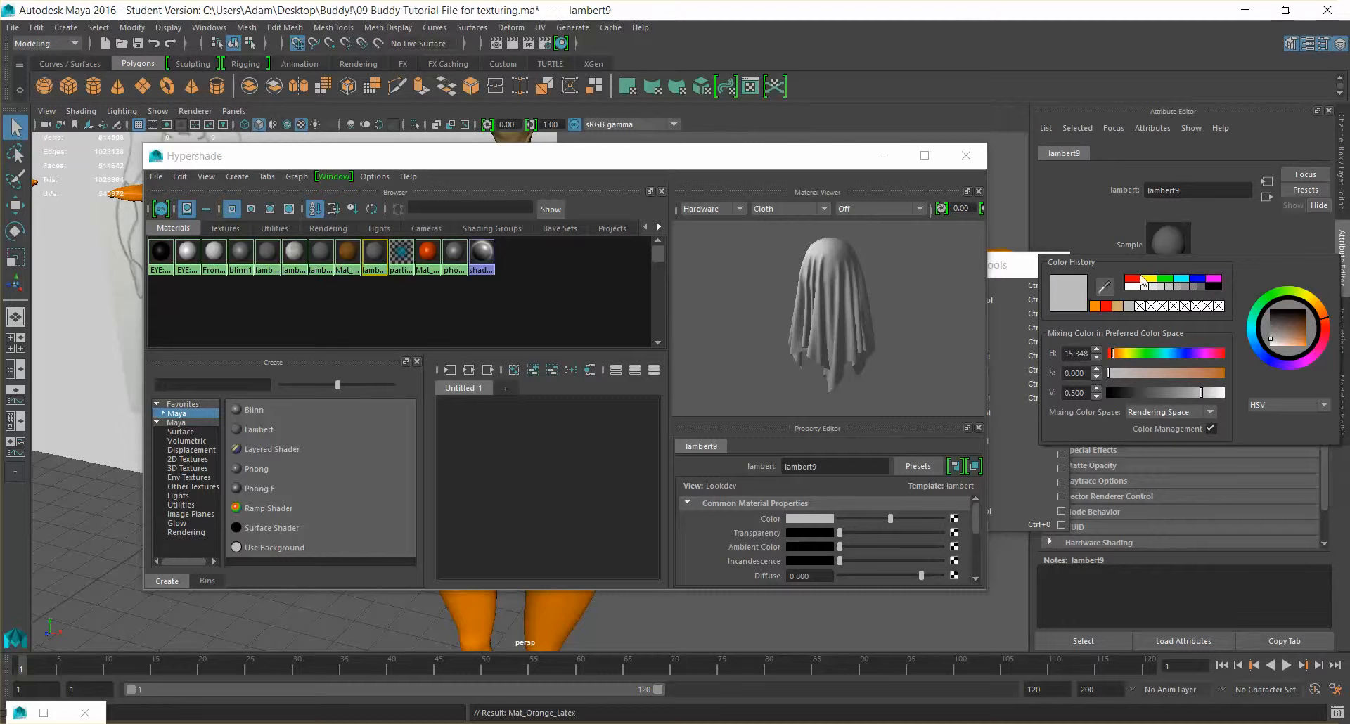
{"action": "left_click", "coordinate": [1133, 279]}
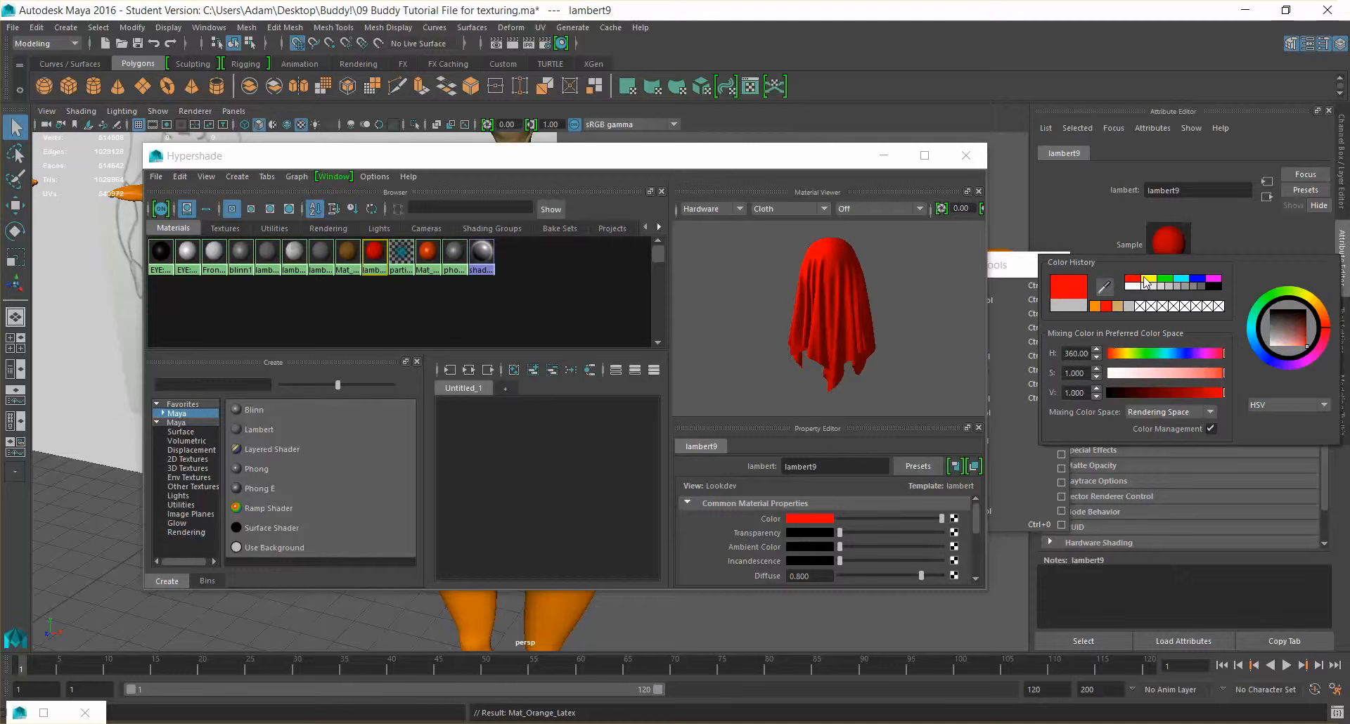
{"action": "mouse_move", "coordinate": [1309, 345]}
{"action": "left_mouse_down"}
{"action": "mouse_move", "coordinate": [1337, 329]}
{"action": "mouse_move", "coordinate": [1326, 325]}
{"action": "left_mouse_up"}
{"action": "left_click", "coordinate": [1298, 336]}
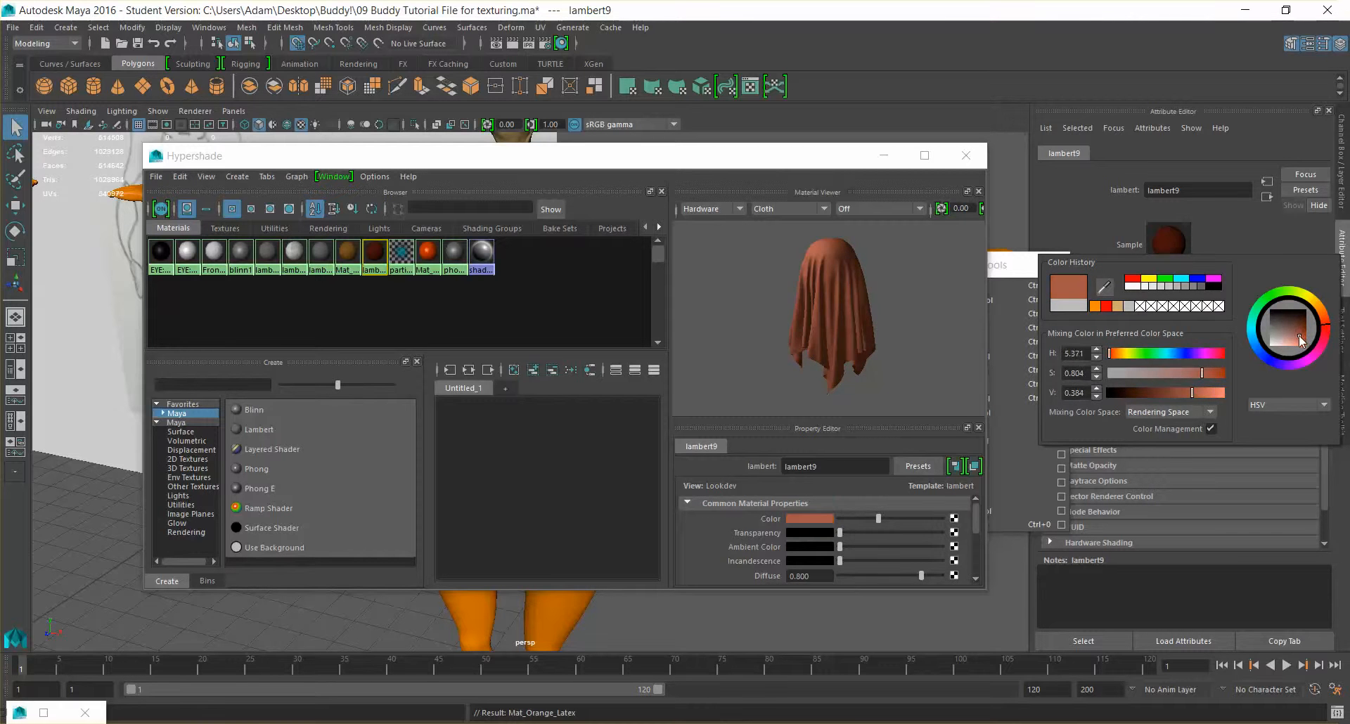
{"action": "left_click_drag", "start_coordinate": [1329, 333], "coordinate": [1302, 332]}
{"action": "left_click", "coordinate": [1300, 327]}
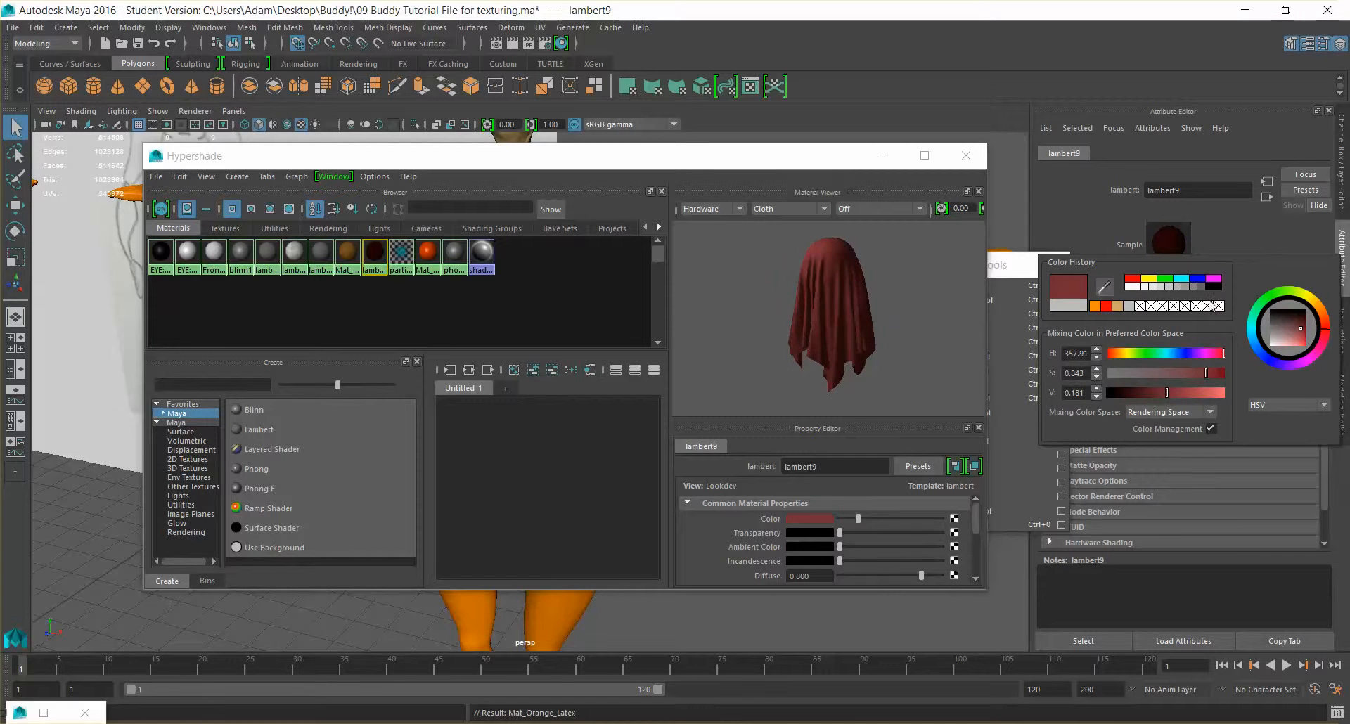
{"action": "left_click", "coordinate": [1285, 366]}
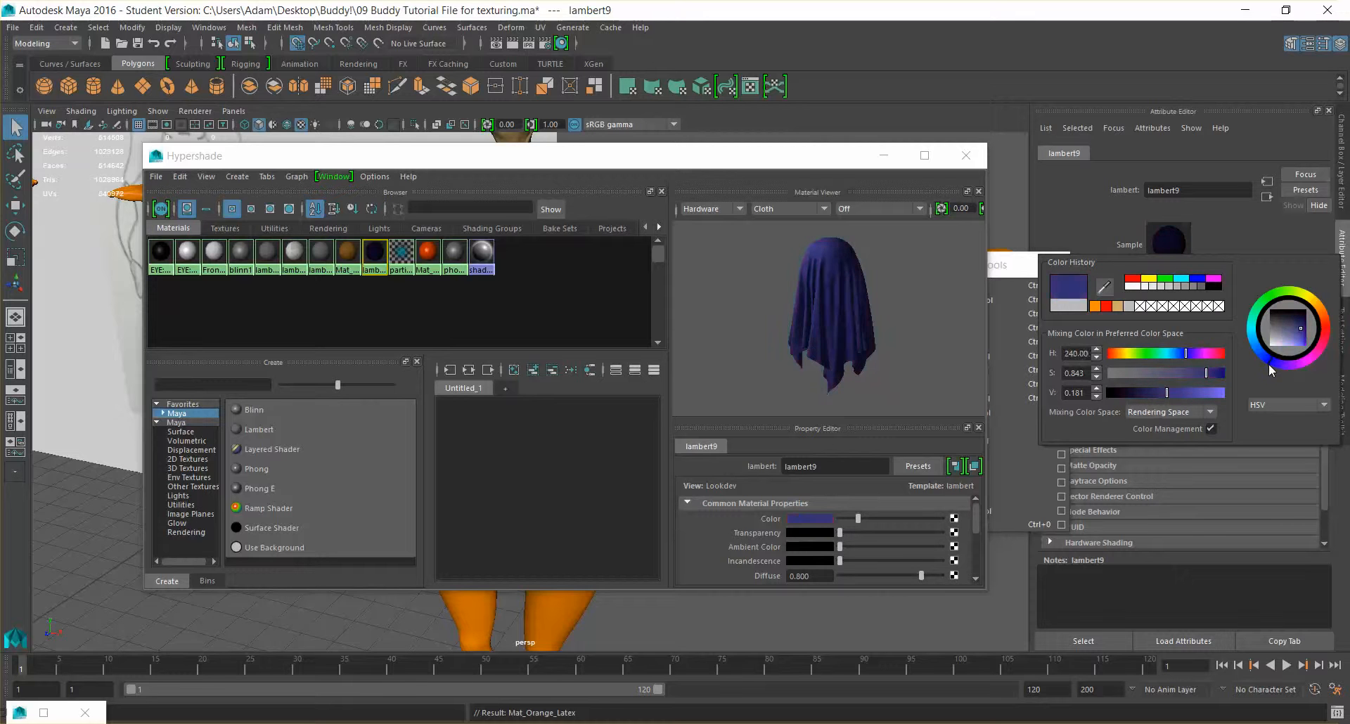
{"action": "left_click", "coordinate": [1273, 365]}
{"action": "left_click", "coordinate": [1270, 365]}
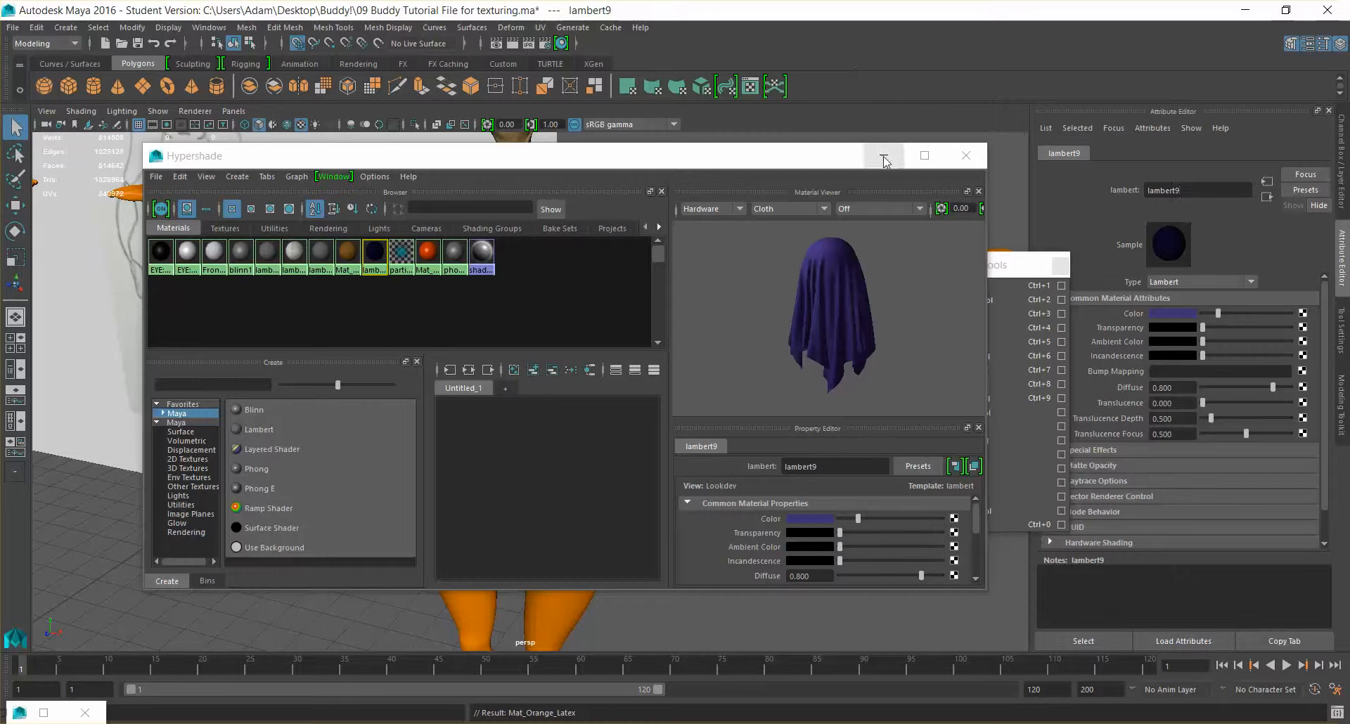
Rename the dark indigo Lambert material as Mat_Detail and minimize the Hypershade to uncover the model.
{"action": "mouse_move", "coordinate": [795, 163]}
{"action": "left_mouse_down"}
{"action": "mouse_move", "coordinate": [831, 469]}
{"action": "mouse_move", "coordinate": [669, 309]}
{"action": "mouse_move", "coordinate": [705, 385]}
{"action": "mouse_move", "coordinate": [825, 350]}
{"action": "left_mouse_up"}
{"action": "double_click", "coordinate": [1205, 190]}
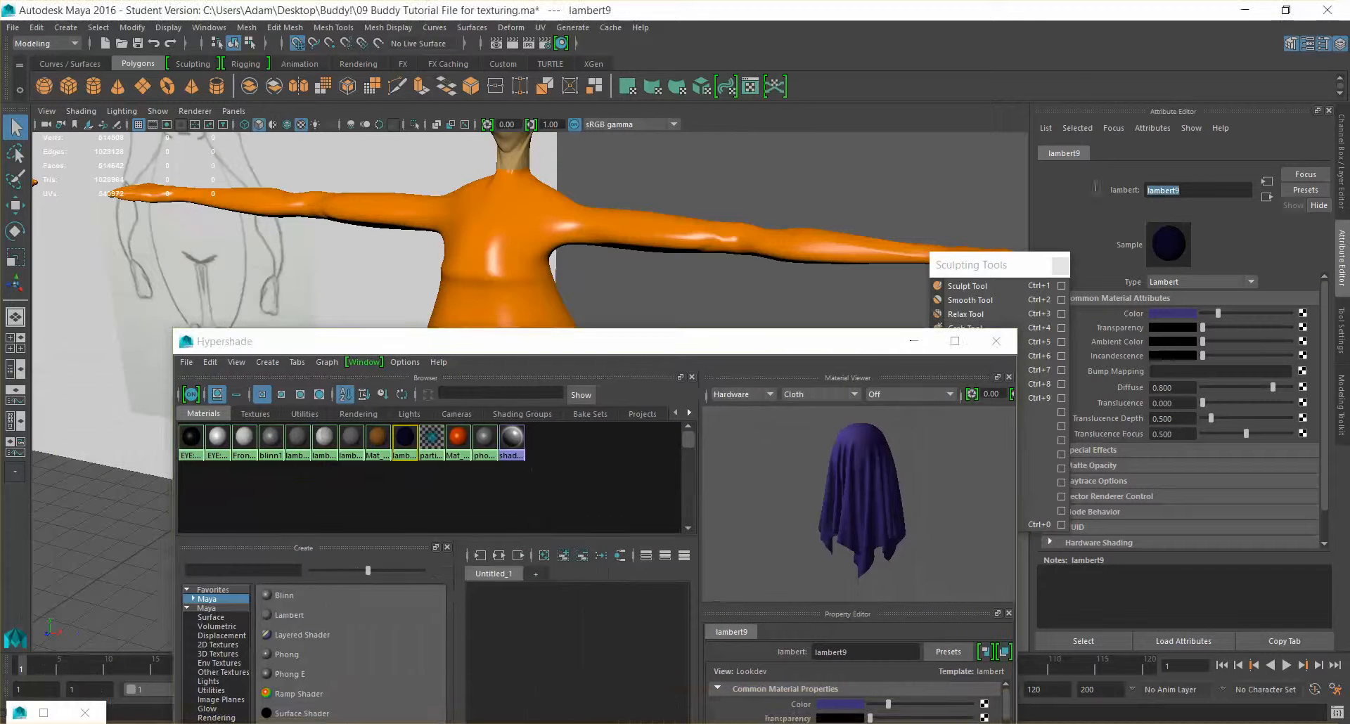
{"action": "type", "text": "Mat_Detail"}
{"action": "key", "text": "Return"}
{"action": "left_click", "coordinate": [914, 341]}
Switch the body mesh to face selection and select the complete face loop around the hips.
{"action": "left_click_drag", "start_coordinate": [711, 419], "coordinate": [517, 392], "text": "alt"}
{"action": "middle_click_drag", "start_coordinate": [659, 333], "coordinate": [675, 328], "text": "alt"}
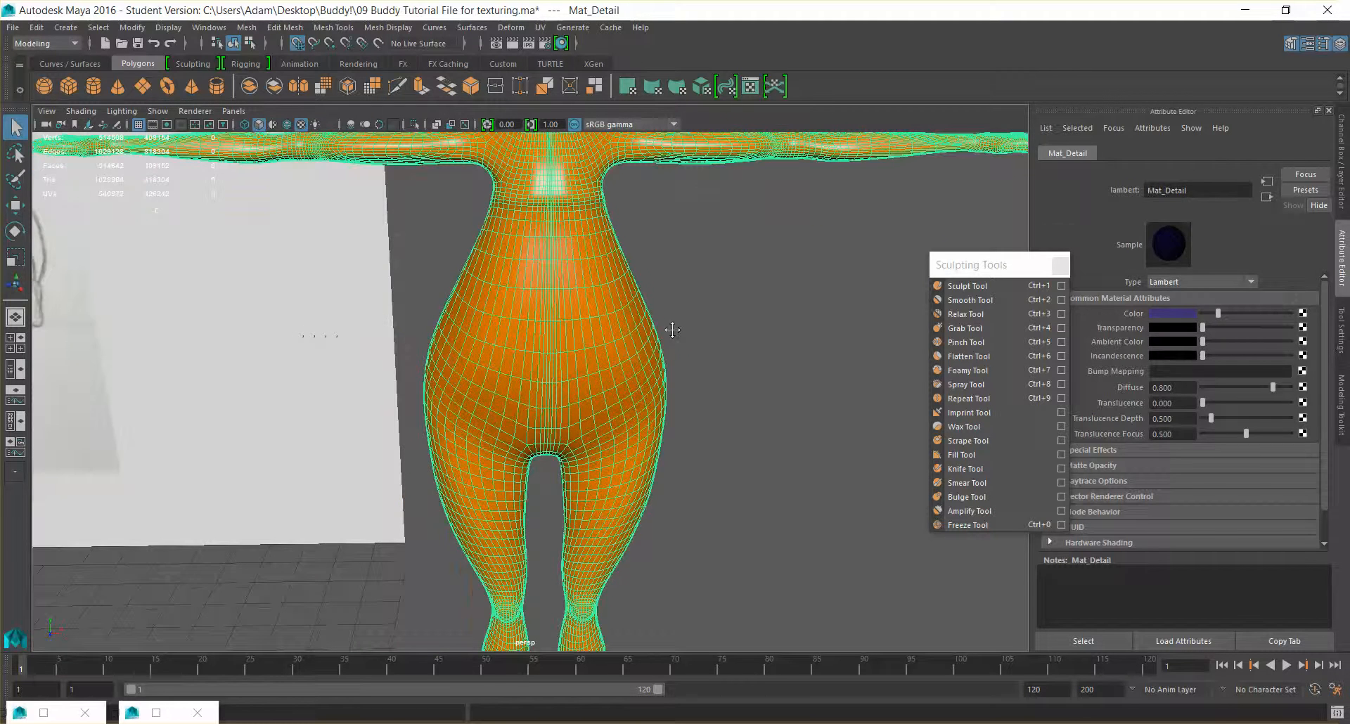
{"action": "left_click_drag", "start_coordinate": [684, 391], "coordinate": [606, 368], "text": "alt"}
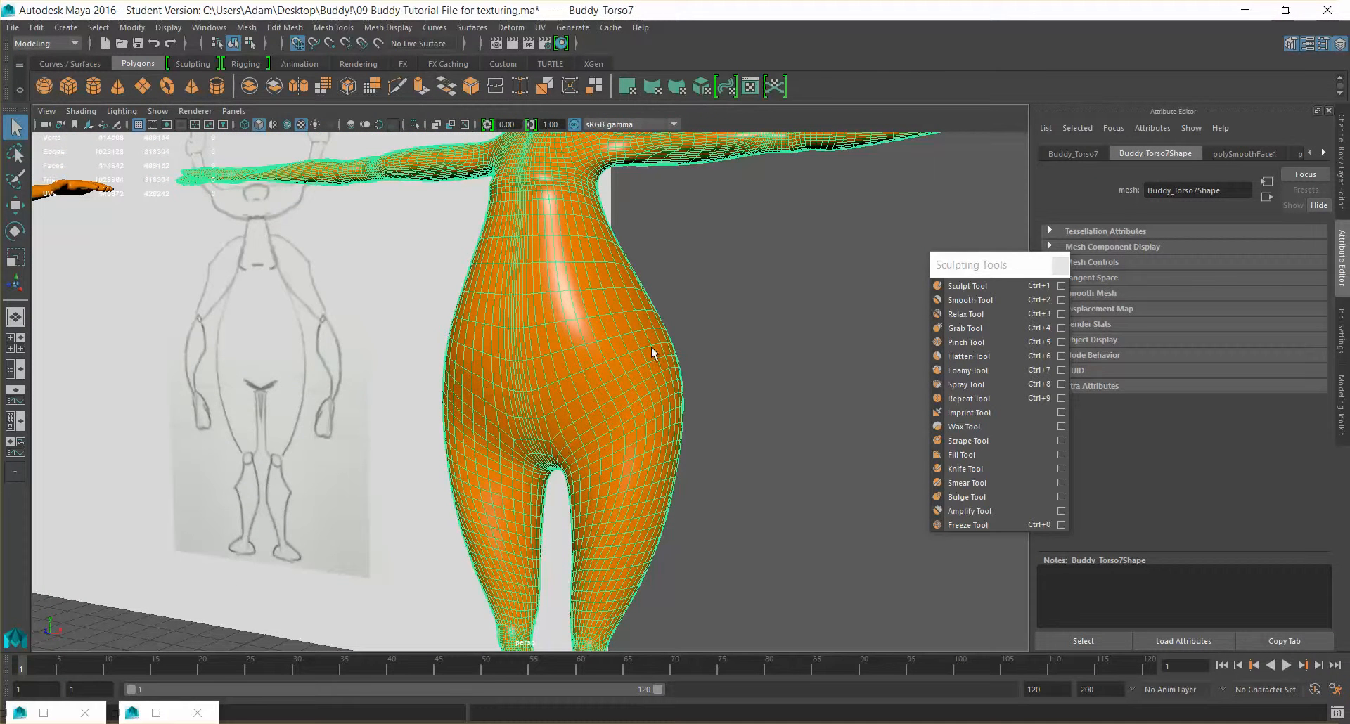
{"action": "mouse_move", "coordinate": [516, 378]}
{"action": "left_mouse_down", "text": "alt"}
{"action": "mouse_move", "coordinate": [597, 339]}
{"action": "mouse_move", "coordinate": [644, 426]}
{"action": "mouse_move", "coordinate": [624, 442]}
{"action": "mouse_move", "coordinate": [602, 419]}
{"action": "left_mouse_up", "text": "alt"}
{"action": "right_click_drag", "start_coordinate": [605, 419], "coordinate": [610, 391]}
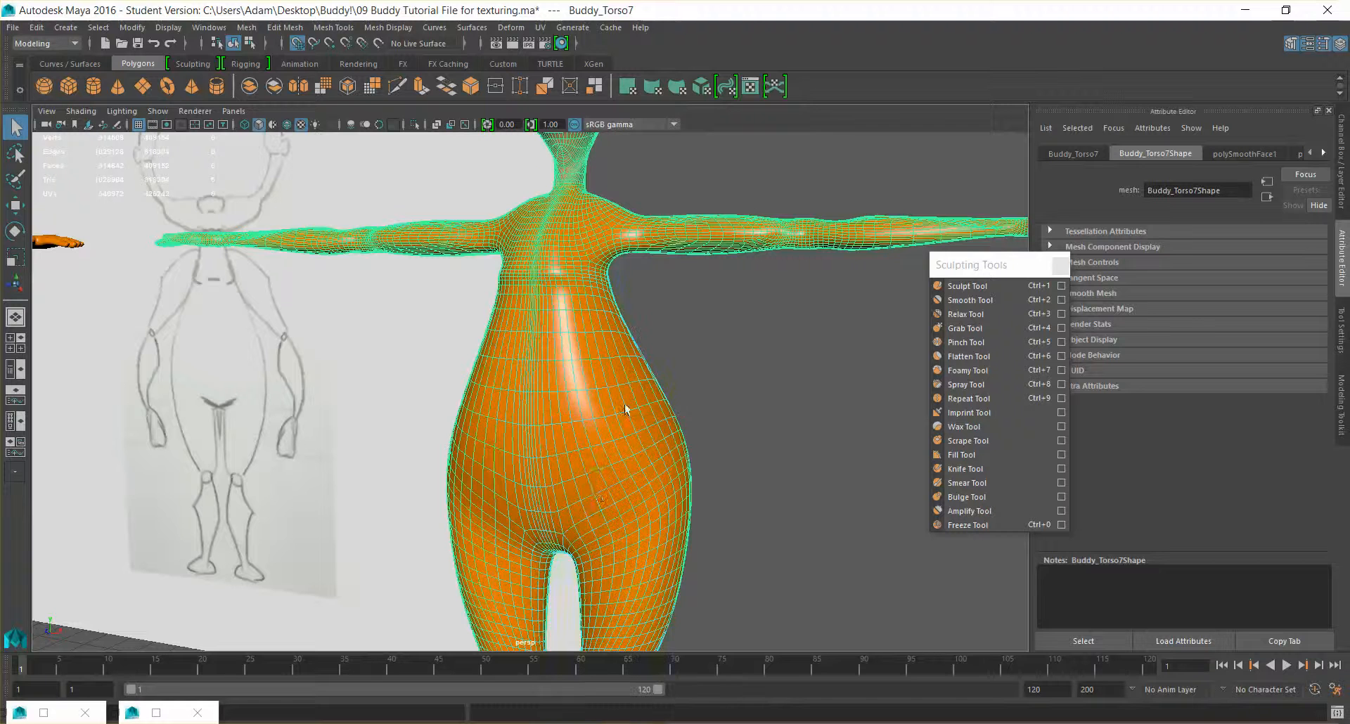
{"action": "left_click", "coordinate": [595, 483]}
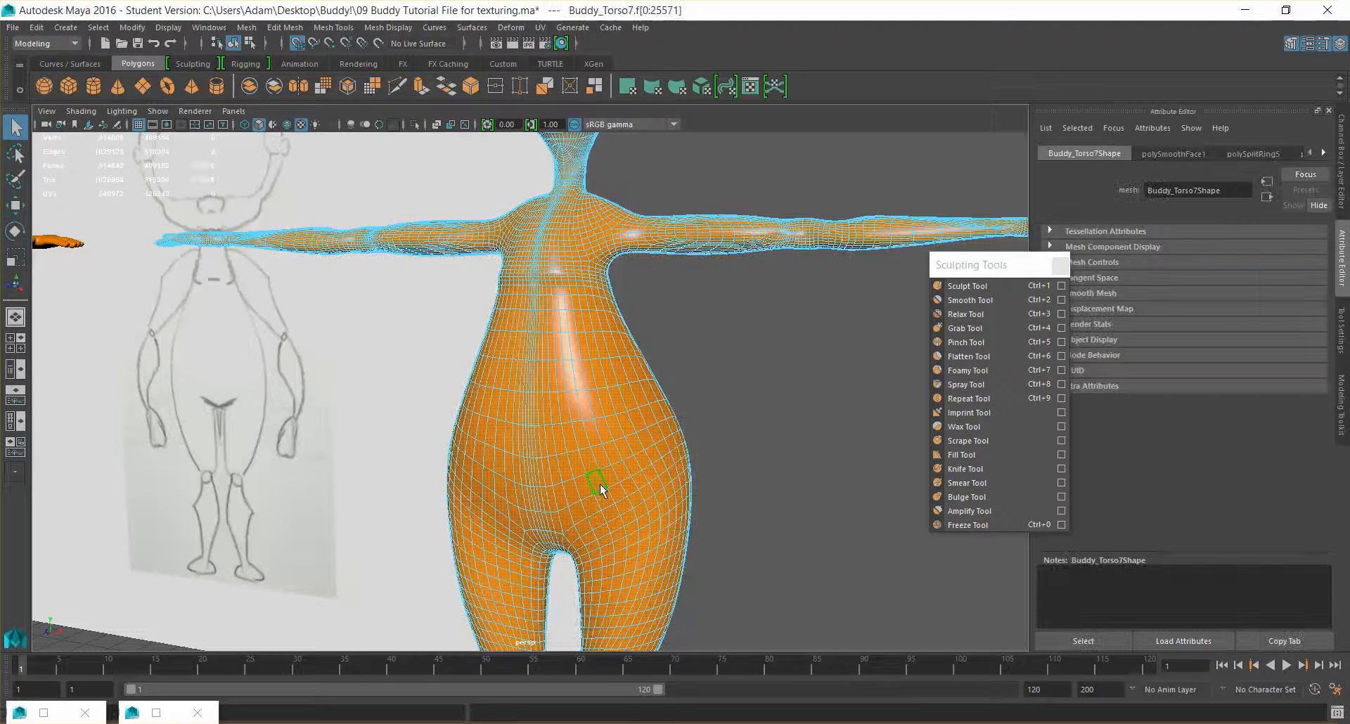
{"action": "left_click", "coordinate": [600, 484]}
{"action": "double_click", "coordinate": [606, 478], "text": "shift"}
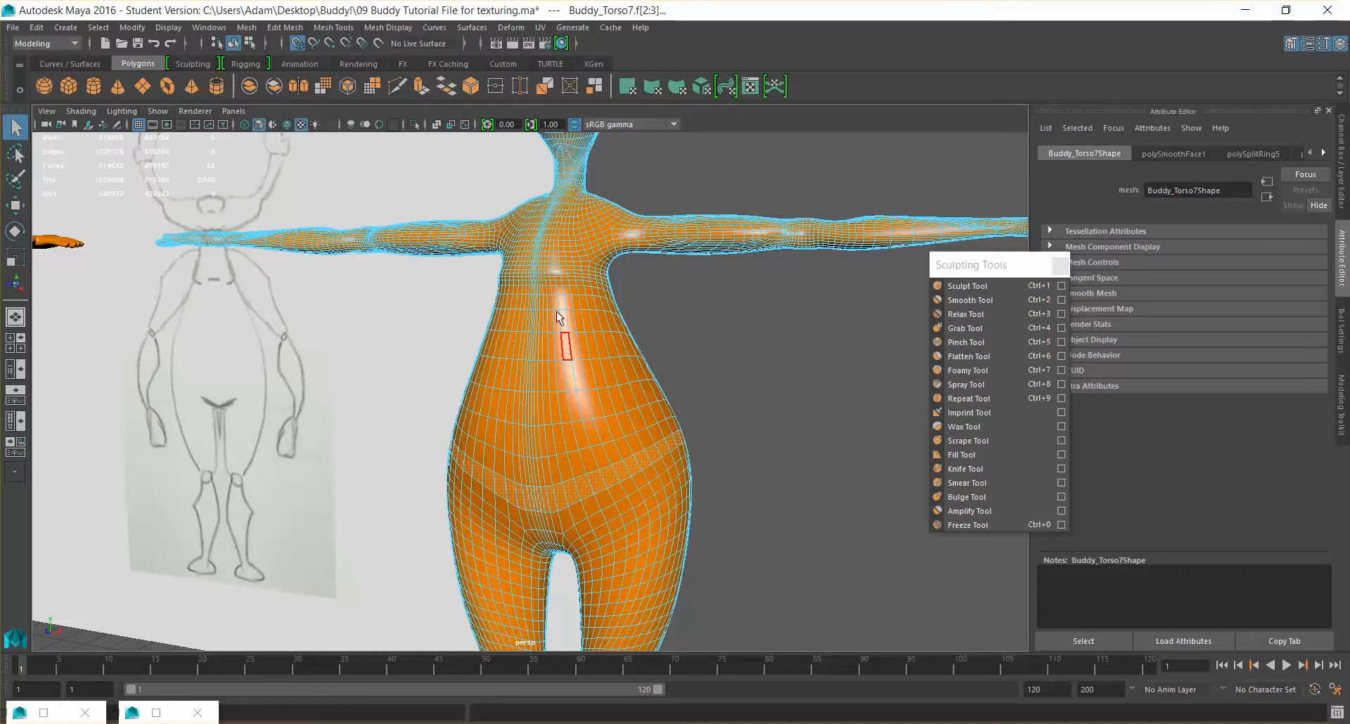
{"action": "left_click_drag", "start_coordinate": [554, 356], "coordinate": [568, 394]}
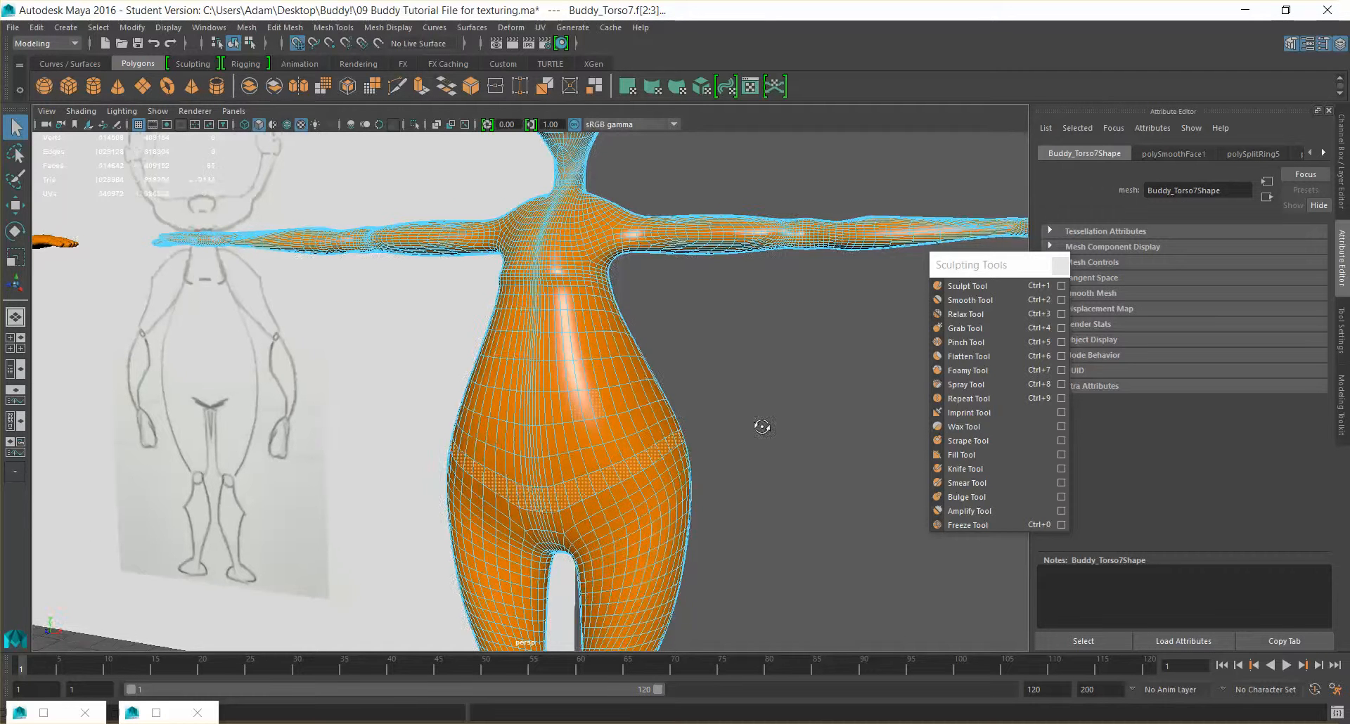
Add a second face loop around the torso, just above the hip loop, to the selection.
{"action": "left_click_drag", "start_coordinate": [747, 418], "coordinate": [714, 433], "text": "alt"}
{"action": "double_click", "coordinate": [628, 418], "text": "shift"}
{"action": "mouse_move", "coordinate": [632, 417]}
{"action": "left_mouse_down", "text": "alt"}
{"action": "mouse_move", "coordinate": [780, 409]}
{"action": "mouse_move", "coordinate": [720, 446]}
{"action": "mouse_move", "coordinate": [703, 399]}
{"action": "left_mouse_up", "text": "alt"}
{"action": "scroll", "coordinate": [753, 421], "scroll_direction": "down", "scroll_amount": 6}
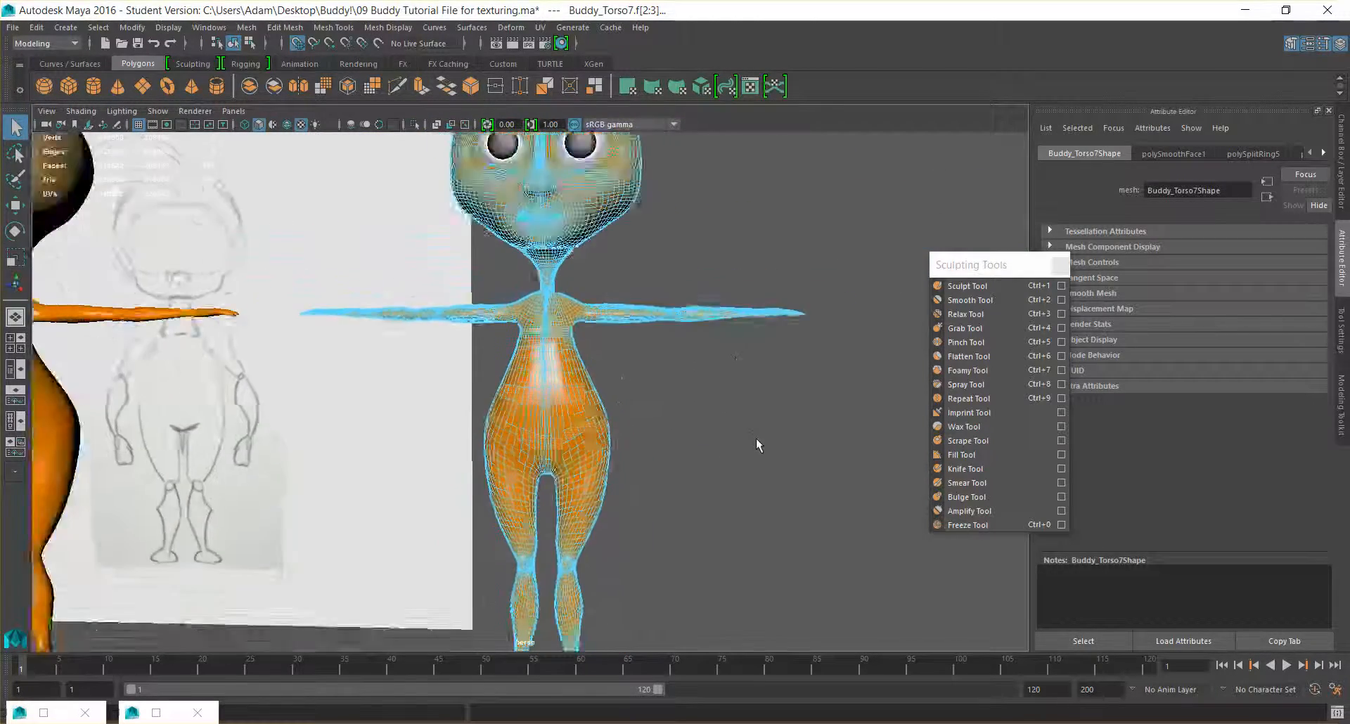
Add face loops around the legs near the knees to the selection.
{"action": "key", "text": "f"}
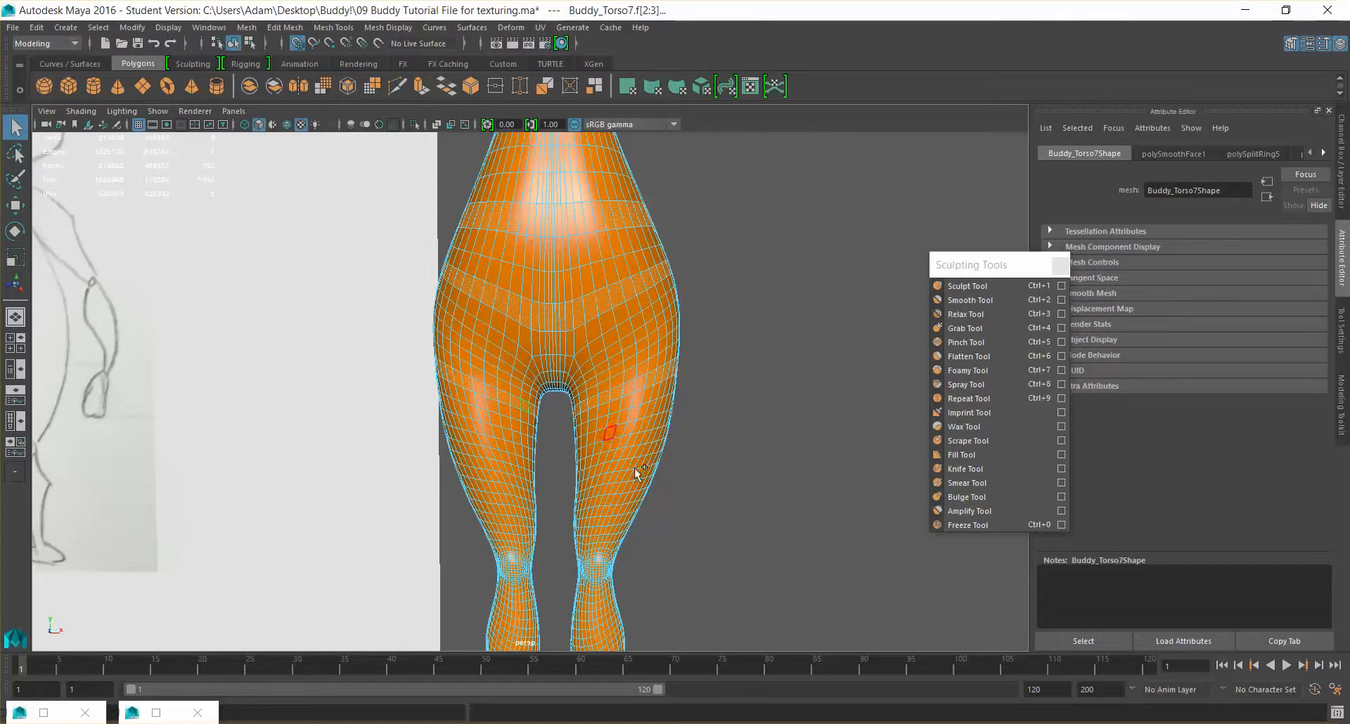
{"action": "middle_click_drag", "start_coordinate": [669, 528], "coordinate": [633, 355], "text": "alt"}
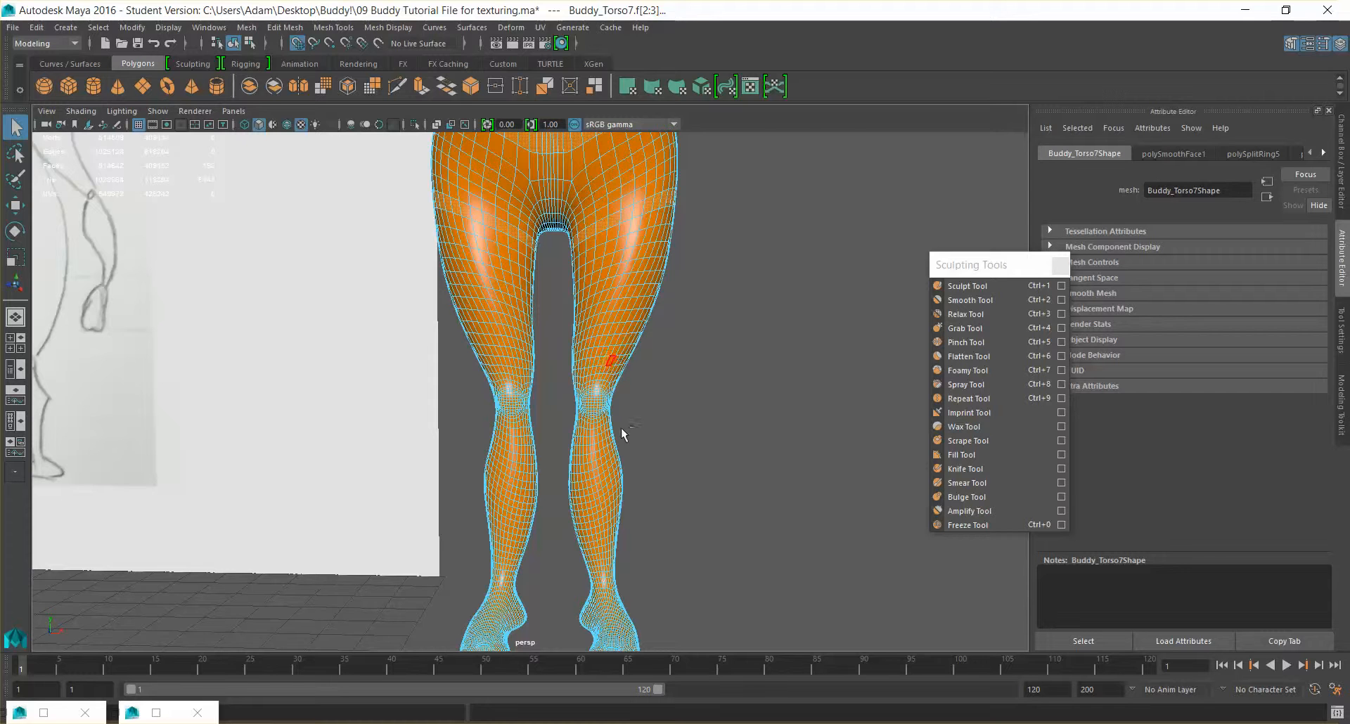
{"action": "scroll", "coordinate": [629, 430], "scroll_direction": "up", "scroll_amount": 3}
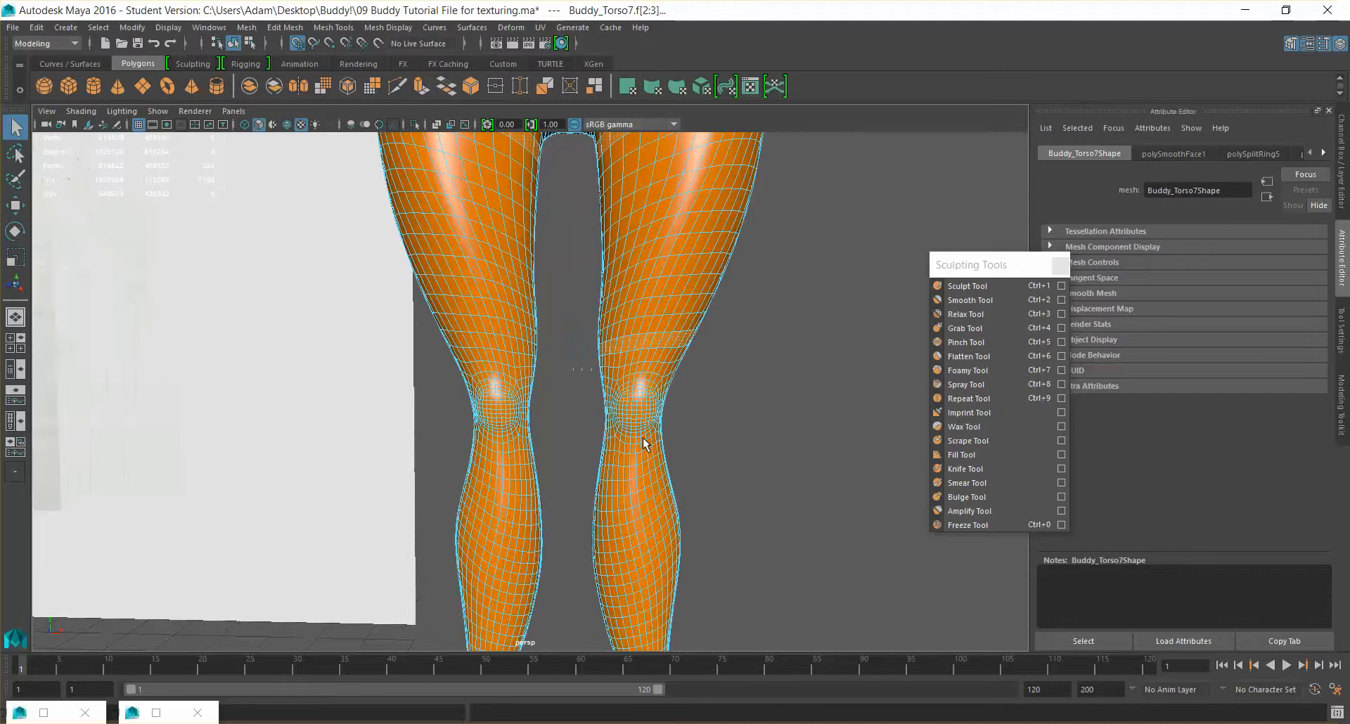
{"action": "double_click", "coordinate": [513, 342]}
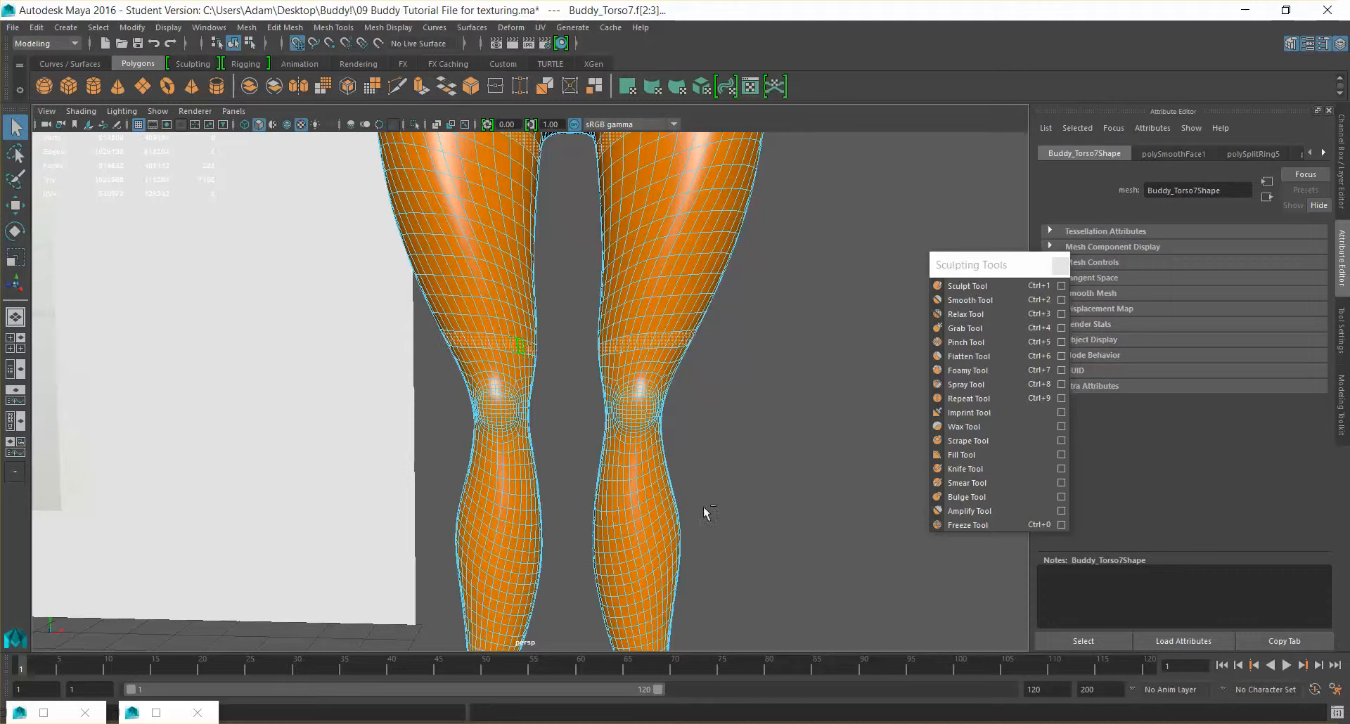
{"action": "double_click", "coordinate": [639, 468], "text": "shift"}
{"action": "scroll", "coordinate": [579, 499], "scroll_direction": "down", "scroll_amount": 3}
{"action": "middle_click_drag", "start_coordinate": [689, 537], "coordinate": [672, 365], "text": "alt"}
{"action": "scroll", "coordinate": [670, 376], "scroll_direction": "up", "scroll_amount": 5}
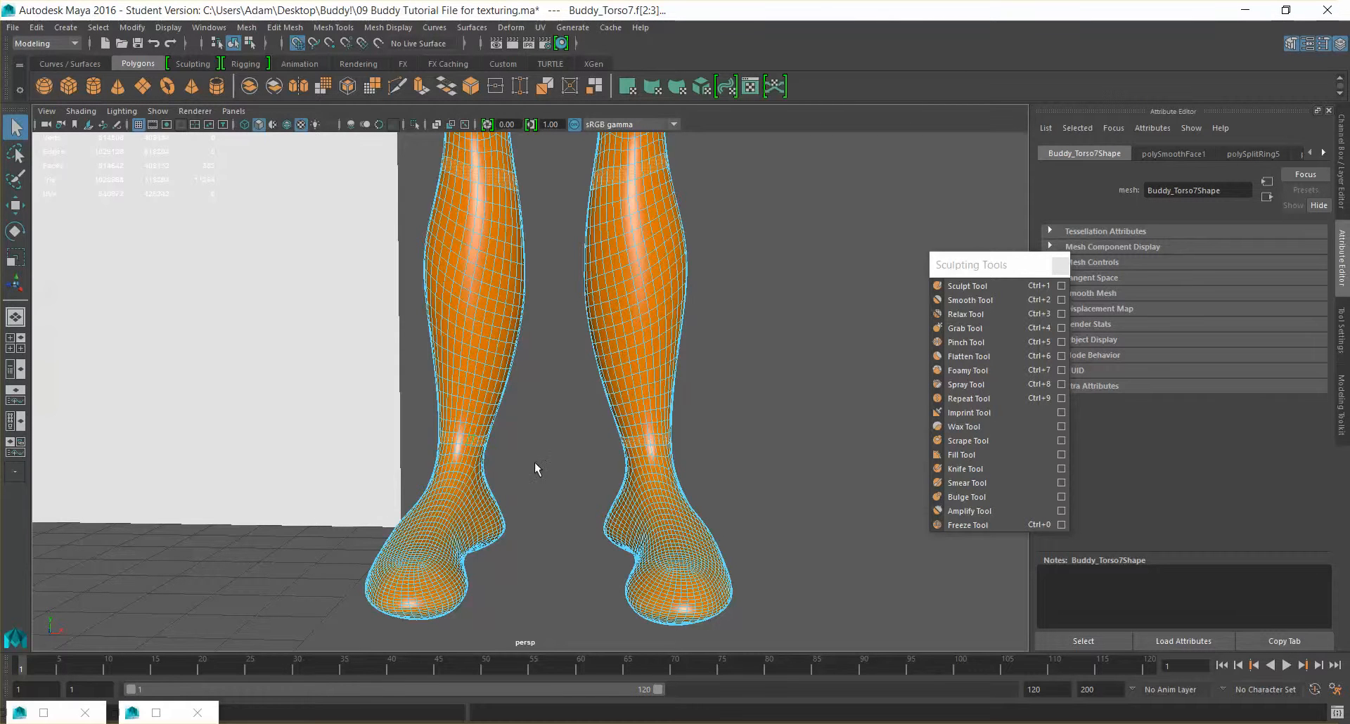
Add the face loop around the elbow of the character's left arm to the selection.
{"action": "scroll", "coordinate": [716, 424], "scroll_direction": "down", "scroll_amount": 3}
{"action": "middle_click_drag", "start_coordinate": [725, 362], "coordinate": [735, 671], "text": "alt"}
{"action": "scroll", "coordinate": [717, 422], "scroll_direction": "down", "scroll_amount": 4}
{"action": "mouse_move", "coordinate": [693, 371]}
{"action": "left_mouse_down", "text": "alt"}
{"action": "mouse_move", "coordinate": [609, 374]}
{"action": "mouse_move", "coordinate": [690, 356]}
{"action": "left_mouse_up", "text": "alt"}
{"action": "middle_click_drag", "start_coordinate": [690, 355], "coordinate": [655, 426], "text": "alt"}
{"action": "right_click_drag", "start_coordinate": [655, 426], "coordinate": [677, 431], "text": "alt"}
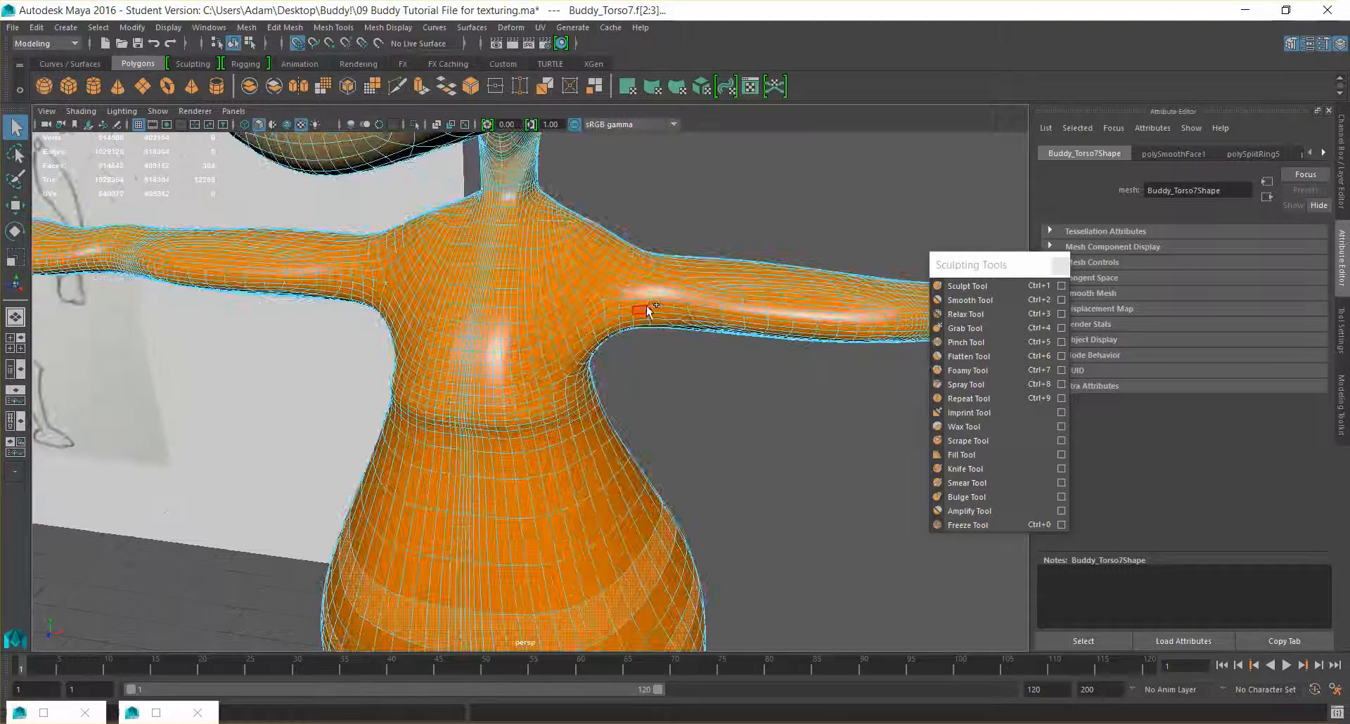
{"action": "right_click_drag", "start_coordinate": [781, 374], "coordinate": [606, 365], "text": "alt"}
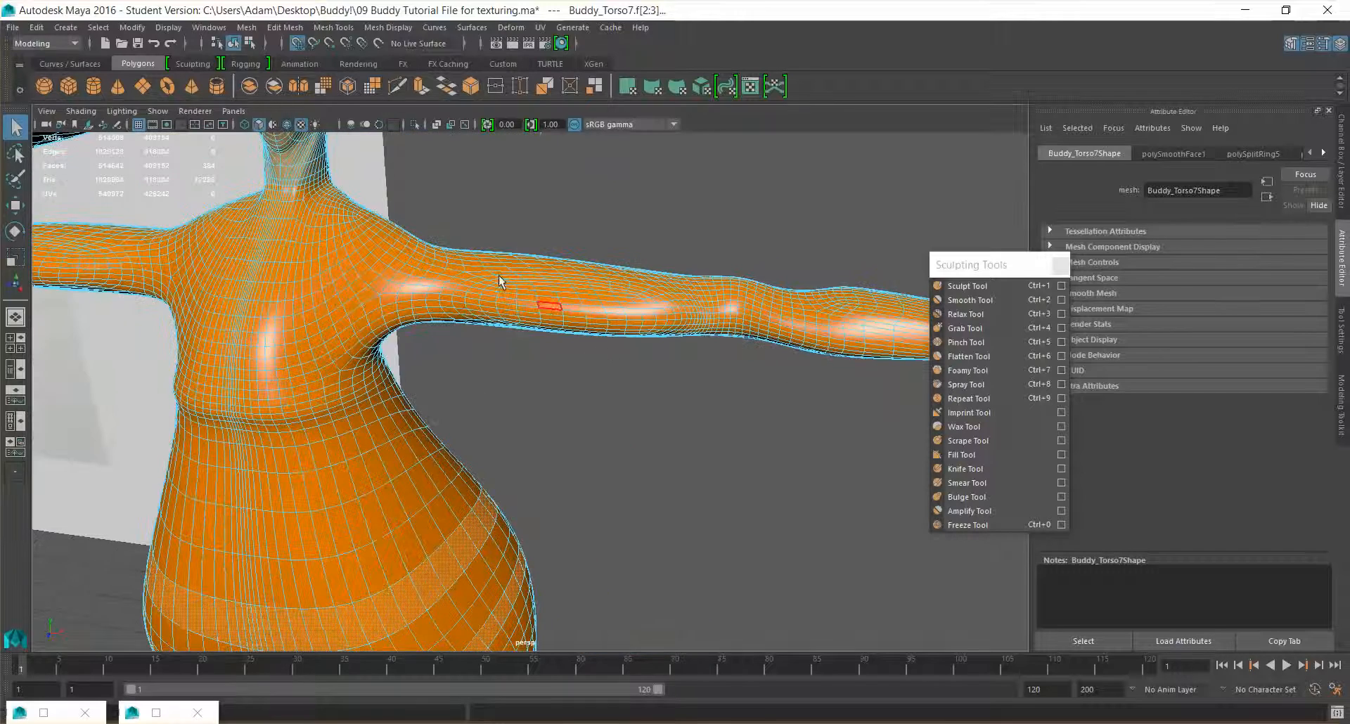
{"action": "left_click_drag", "start_coordinate": [683, 380], "coordinate": [720, 381], "text": "alt"}
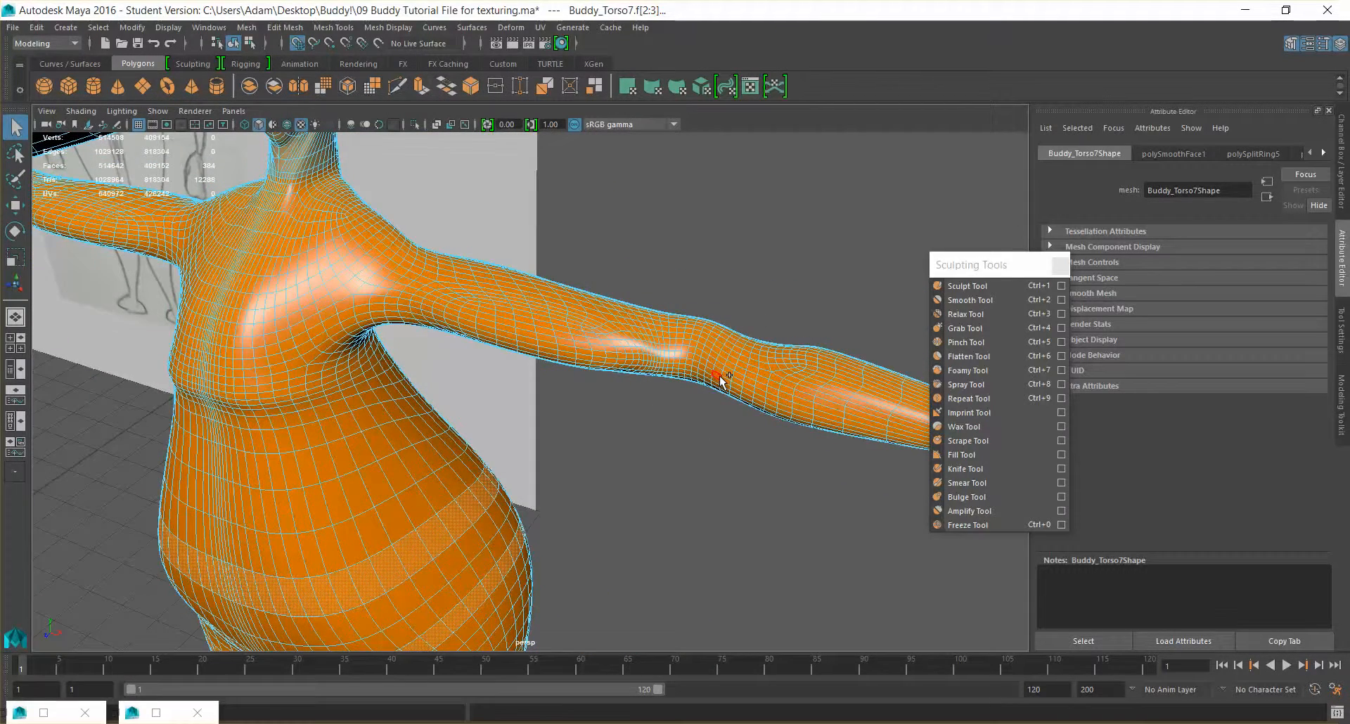
{"action": "left_click", "coordinate": [716, 374], "text": "shift"}
{"action": "double_click", "coordinate": [686, 343], "text": "shift"}
Add two neighboring face loops around the character's left wrist to the selection.
{"action": "middle_click_drag", "start_coordinate": [760, 460], "coordinate": [588, 408], "text": "alt"}
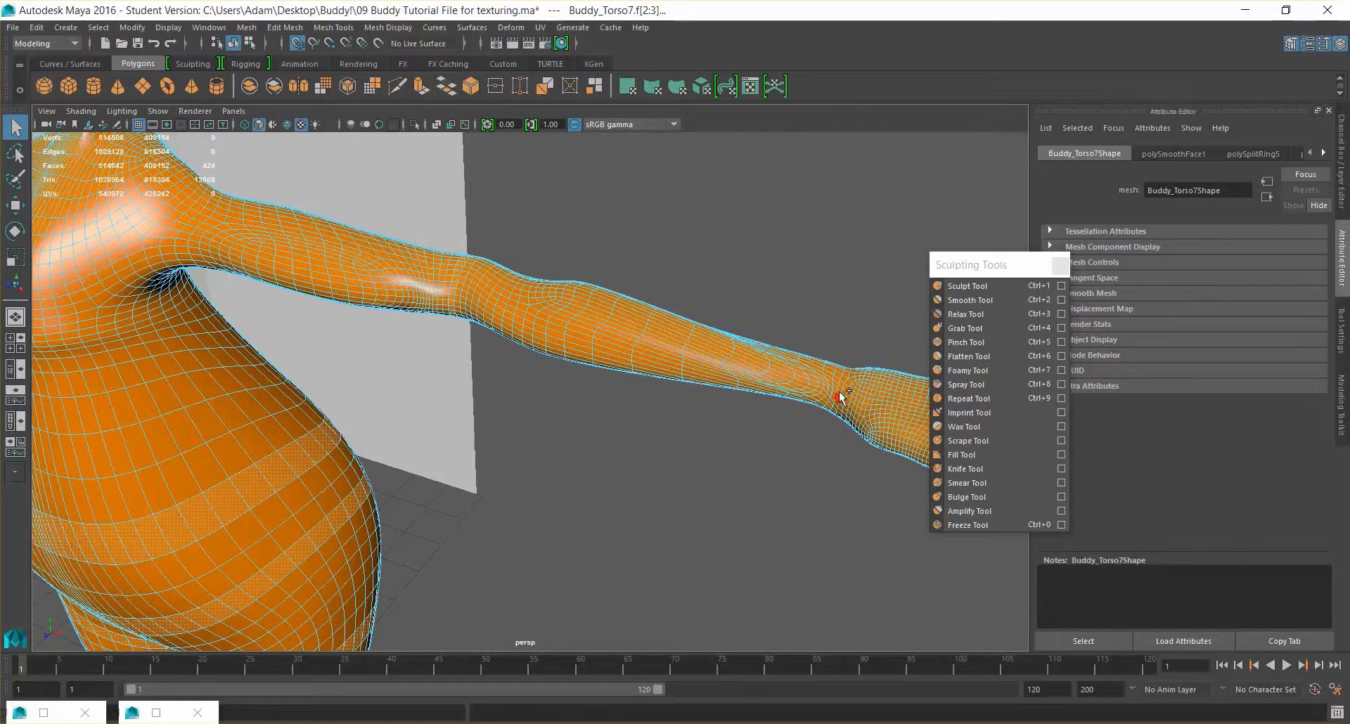
{"action": "middle_click_drag", "start_coordinate": [850, 406], "coordinate": [750, 413], "text": "alt"}
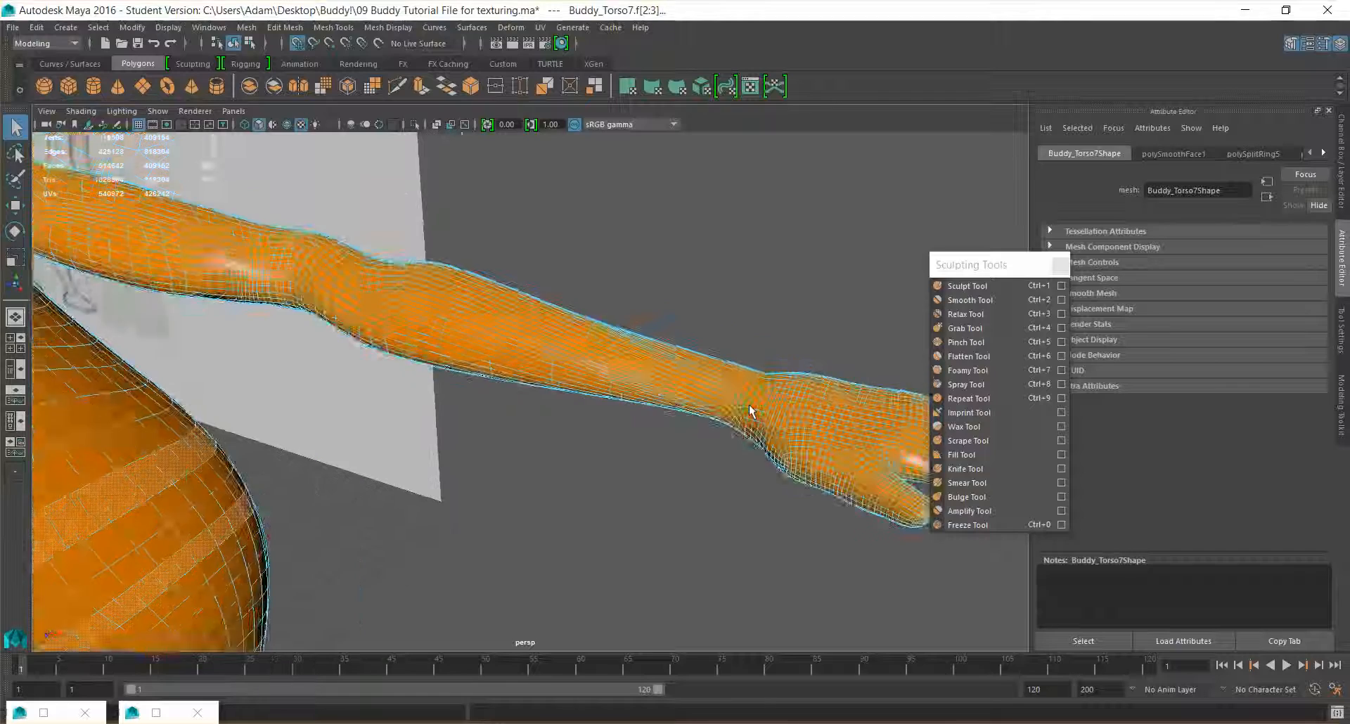
{"action": "right_click_drag", "start_coordinate": [750, 412], "coordinate": [765, 410], "text": "alt"}
{"action": "left_click", "coordinate": [838, 370], "text": "shift"}
{"action": "middle_click_drag", "start_coordinate": [747, 379], "coordinate": [683, 379], "text": "alt"}
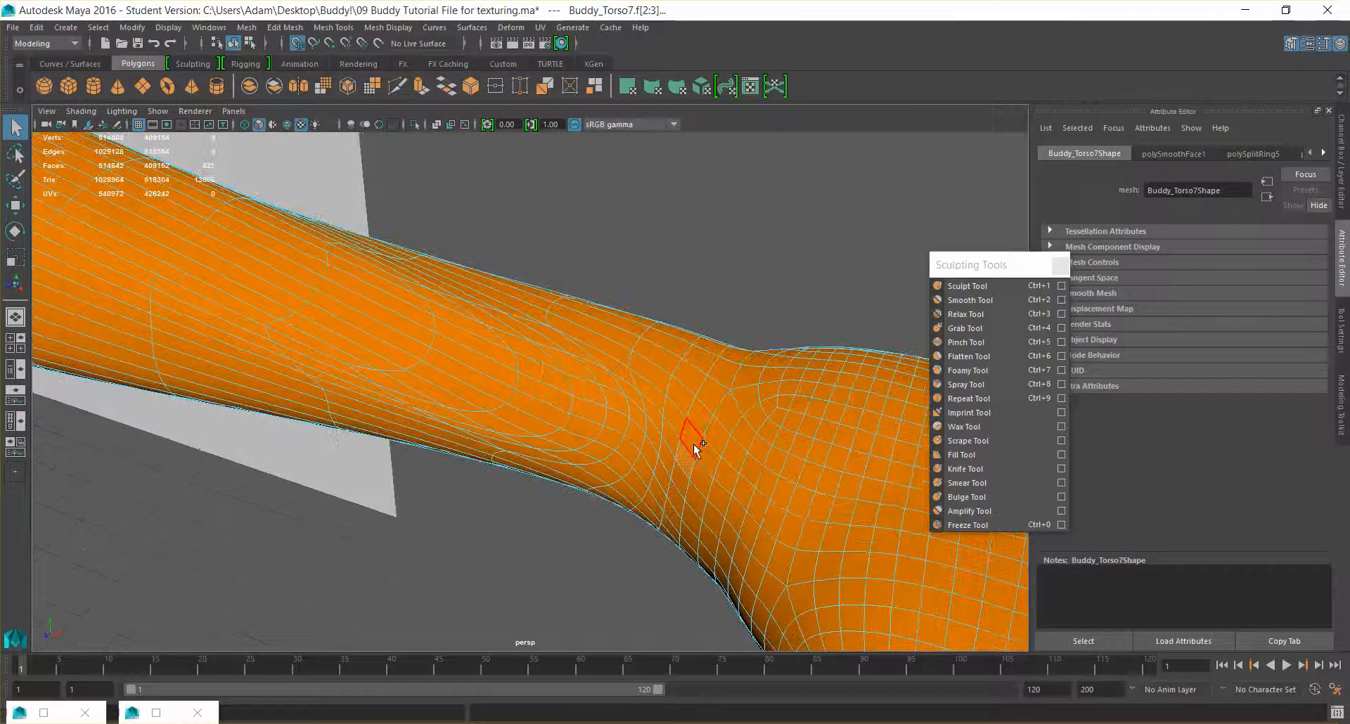
{"action": "double_click", "coordinate": [678, 423], "text": "shift"}
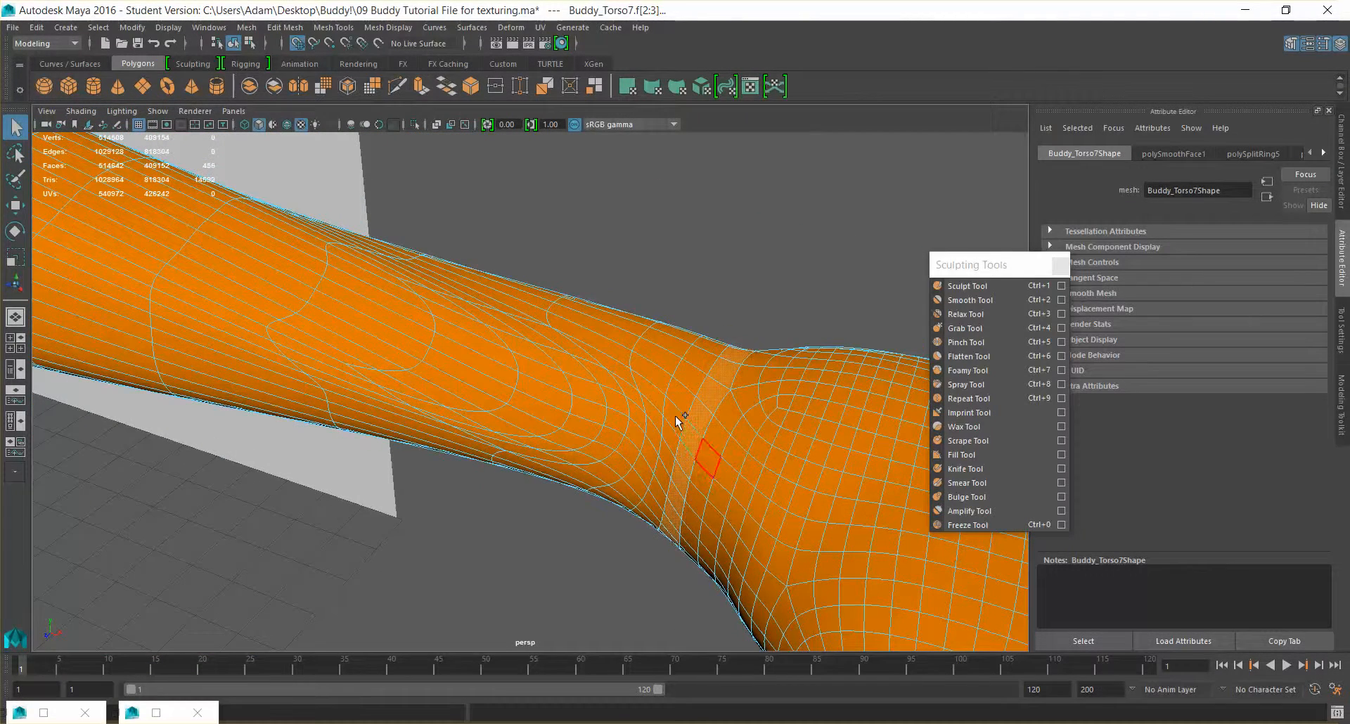
{"action": "double_click", "coordinate": [686, 391], "text": "shift"}
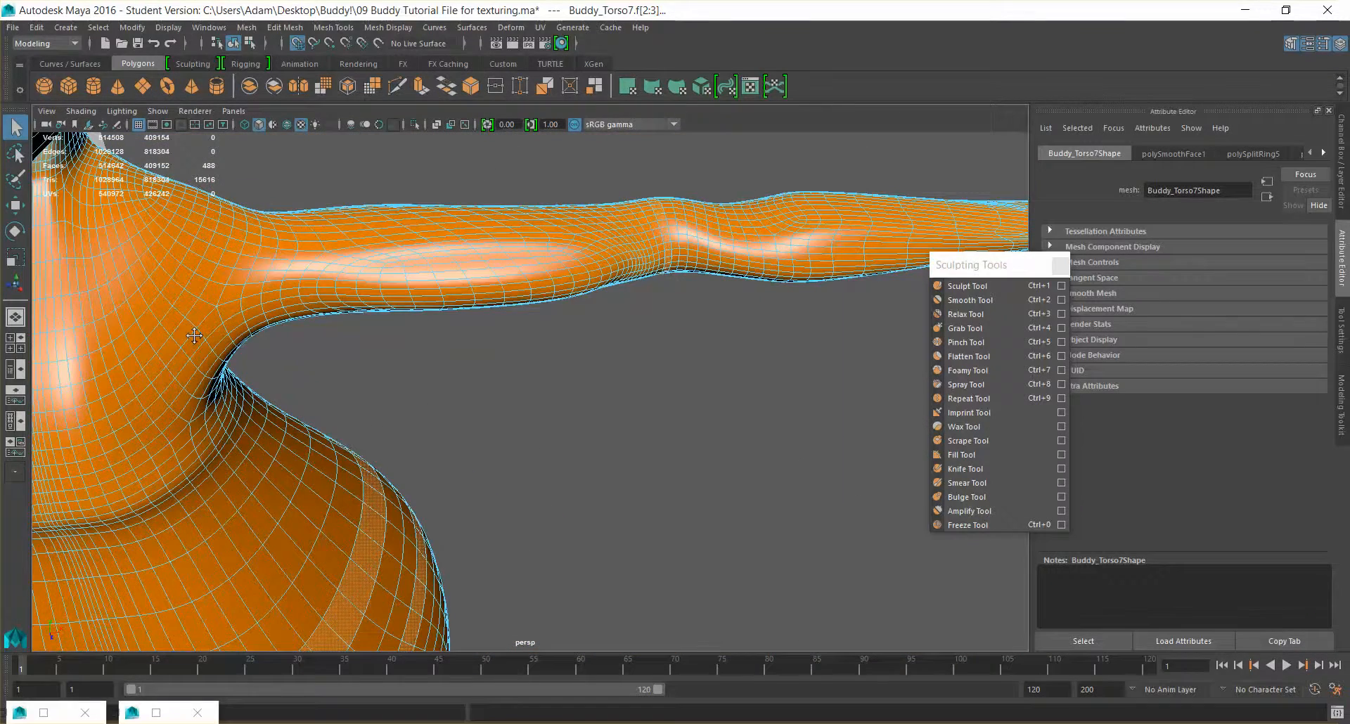
Add the matching face loop around the elbow of the character's right arm to the selection.
{"action": "mouse_move", "coordinate": [668, 282]}
{"action": "left_mouse_down", "text": "alt"}
{"action": "mouse_move", "coordinate": [663, 305]}
{"action": "mouse_move", "coordinate": [668, 291]}
{"action": "left_mouse_up", "text": "alt"}
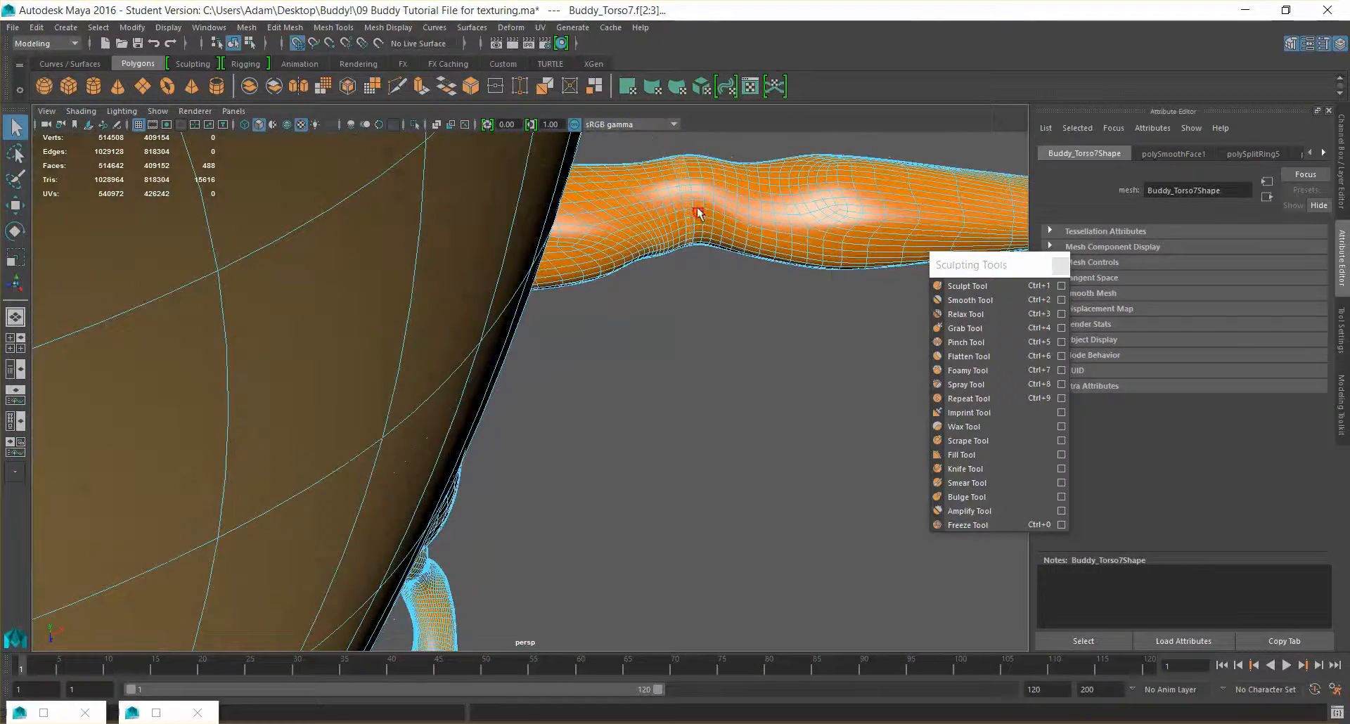
{"action": "middle_click_drag", "start_coordinate": [258, 228], "coordinate": [1212, 100], "text": "alt"}
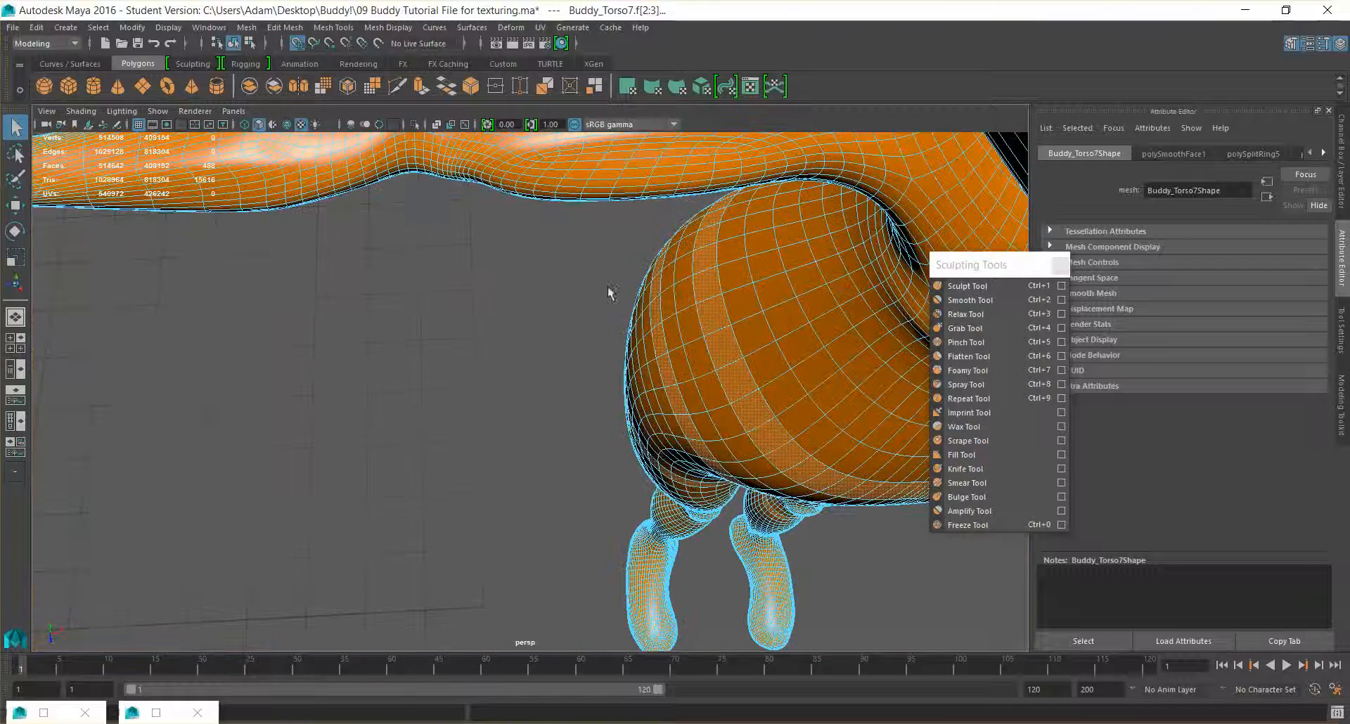
{"action": "middle_click_drag", "start_coordinate": [563, 229], "coordinate": [587, 340], "text": "alt"}
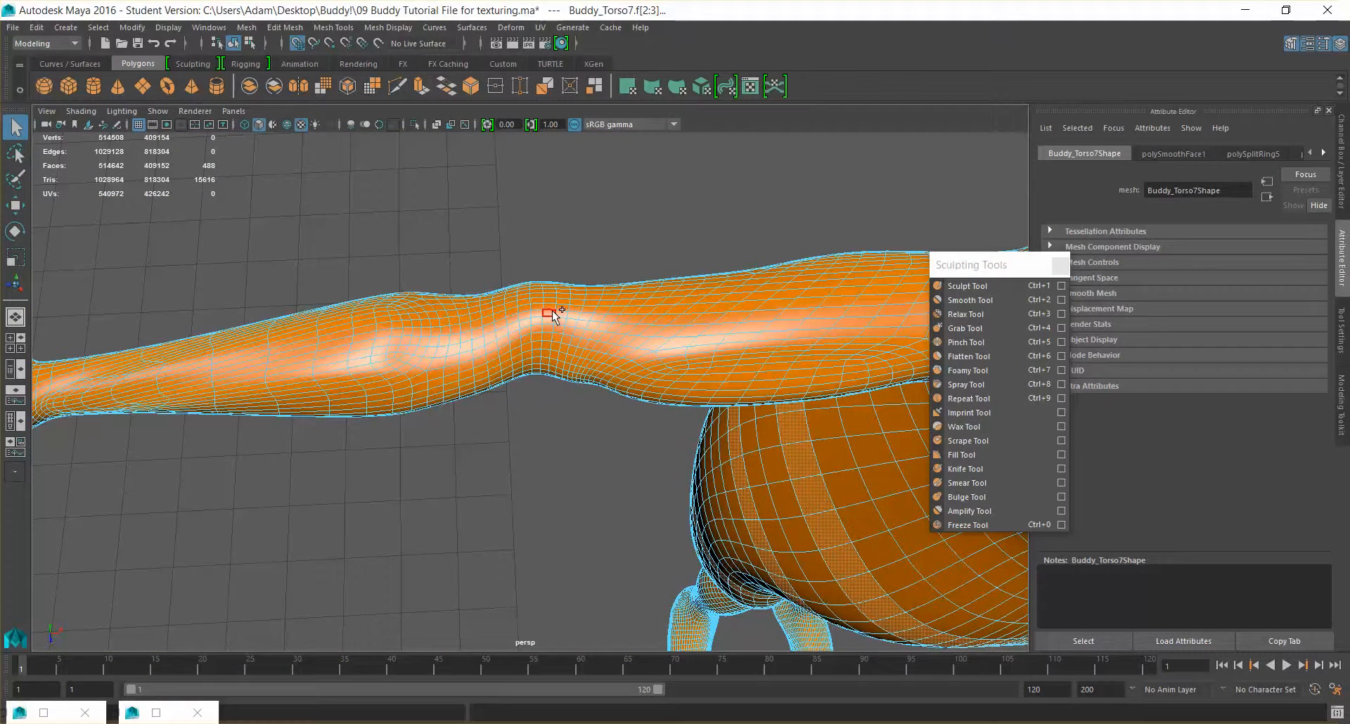
{"action": "left_click", "coordinate": [550, 305], "text": "shift"}
{"action": "double_click", "coordinate": [552, 311], "text": "shift"}
Add two neighboring face loops around the character's right wrist to the selection.
{"action": "middle_click_drag", "start_coordinate": [651, 350], "coordinate": [914, 362], "text": "alt"}
{"action": "scroll", "coordinate": [684, 363], "scroll_direction": "up", "scroll_amount": 5}
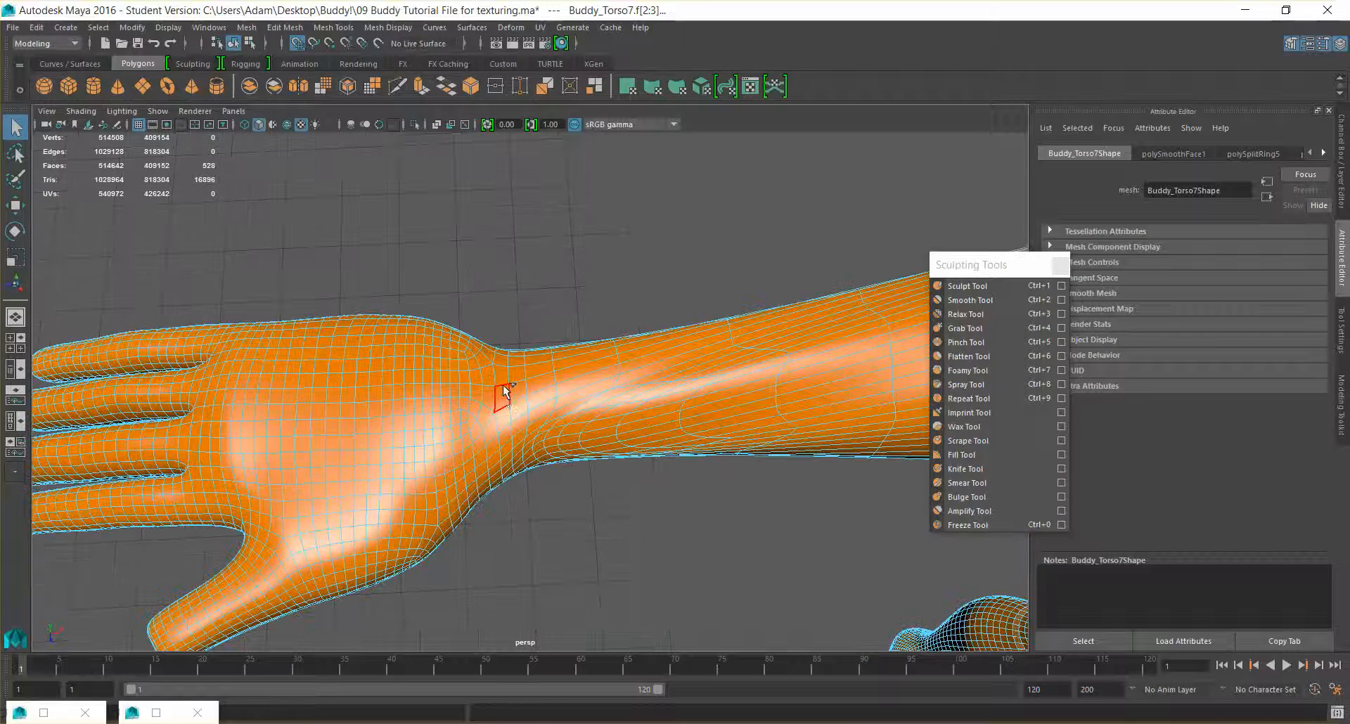
{"action": "double_click", "coordinate": [517, 391], "text": "shift"}
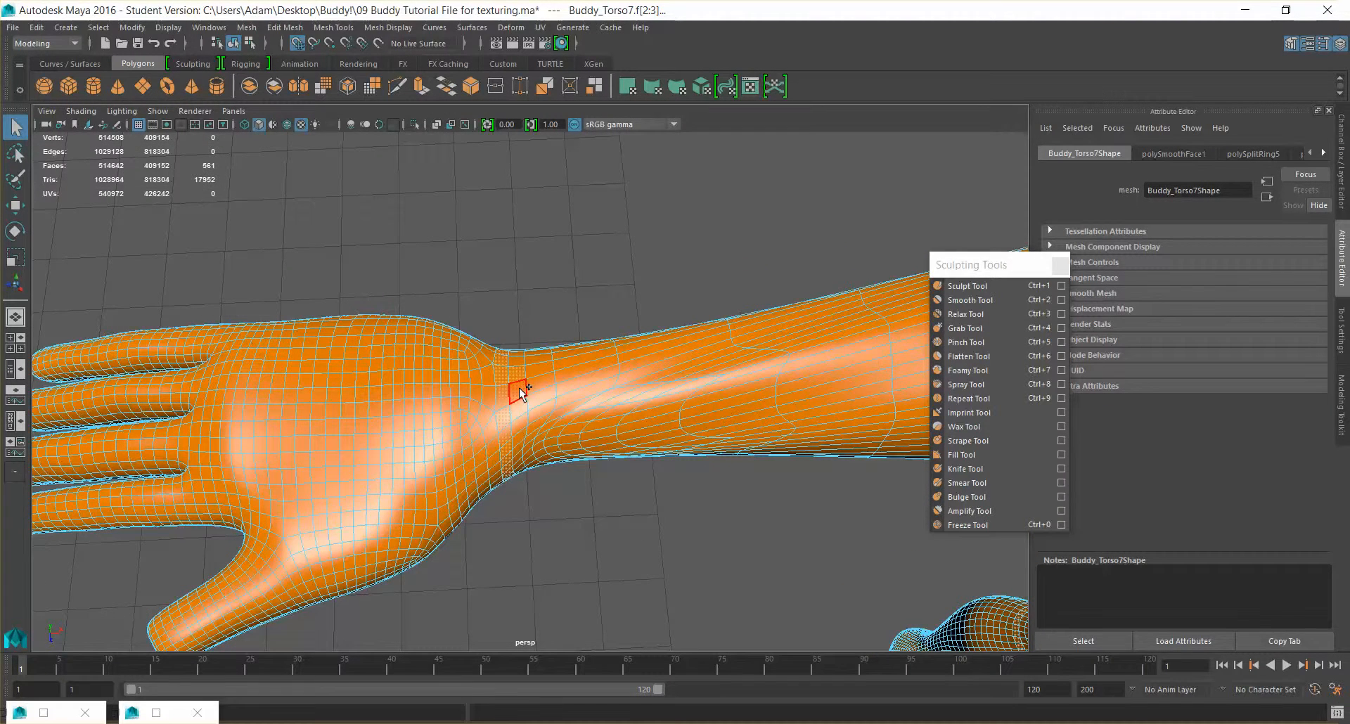
Assign the Mat_Detail material to the selected face loops on the body.
{"action": "scroll", "coordinate": [728, 502], "scroll_direction": "down", "scroll_amount": 5}
{"action": "left_click_drag", "start_coordinate": [731, 504], "coordinate": [778, 415], "text": "alt"}
{"action": "left_click", "coordinate": [85, 712]}
{"action": "left_click", "coordinate": [126, 714]}
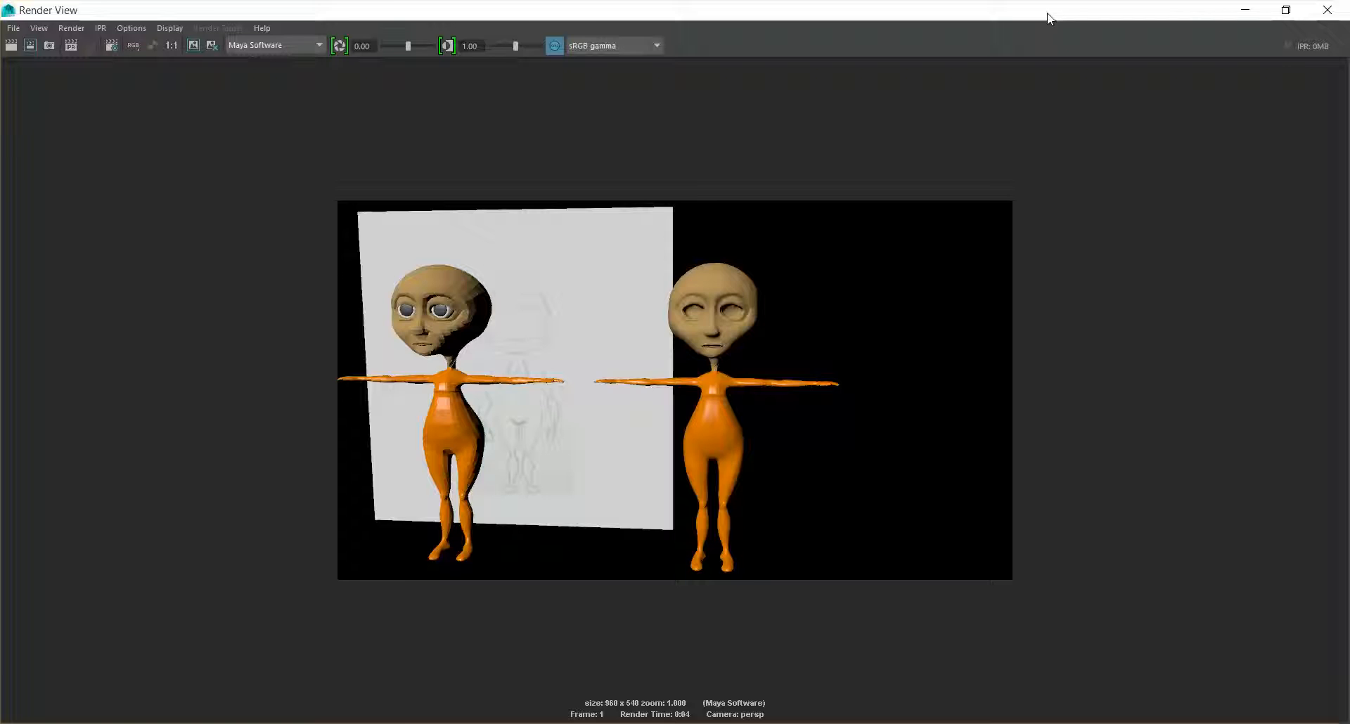
{"action": "left_click", "coordinate": [1239, 10]}
{"action": "left_click", "coordinate": [163, 707]}
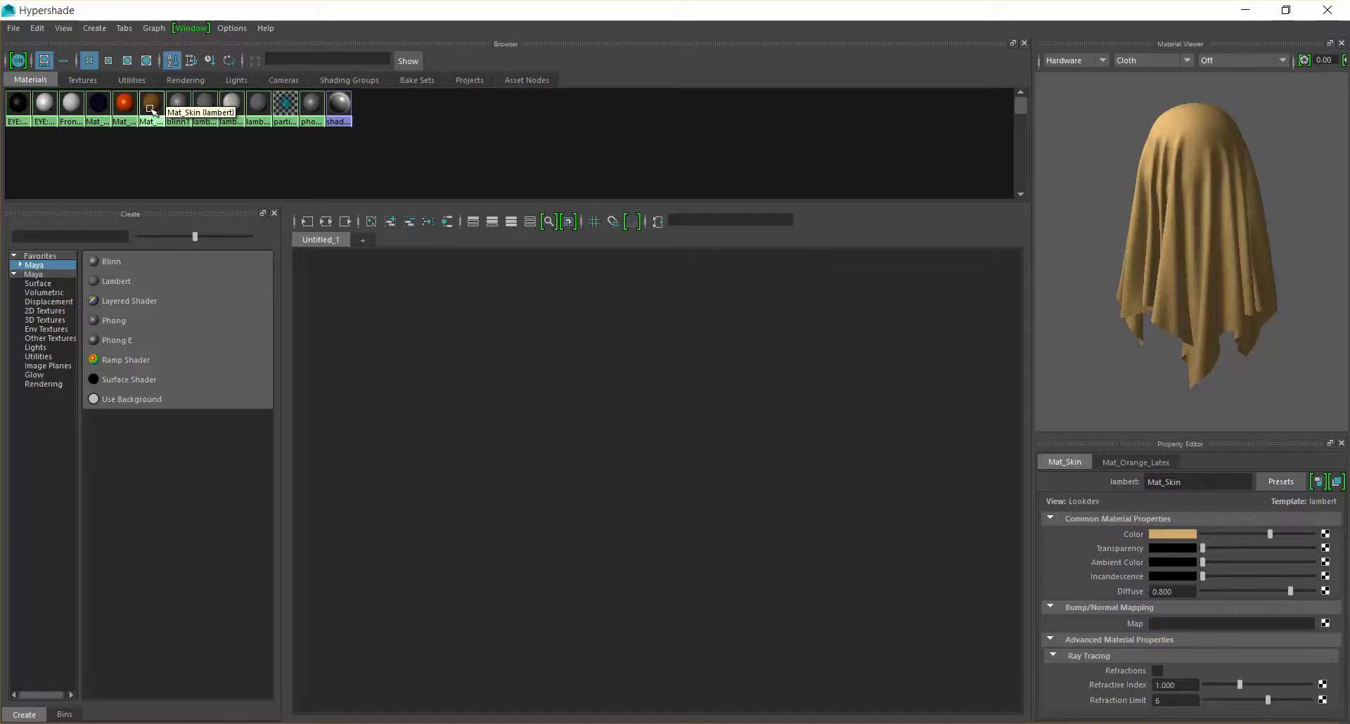
{"action": "right_click", "coordinate": [99, 106]}
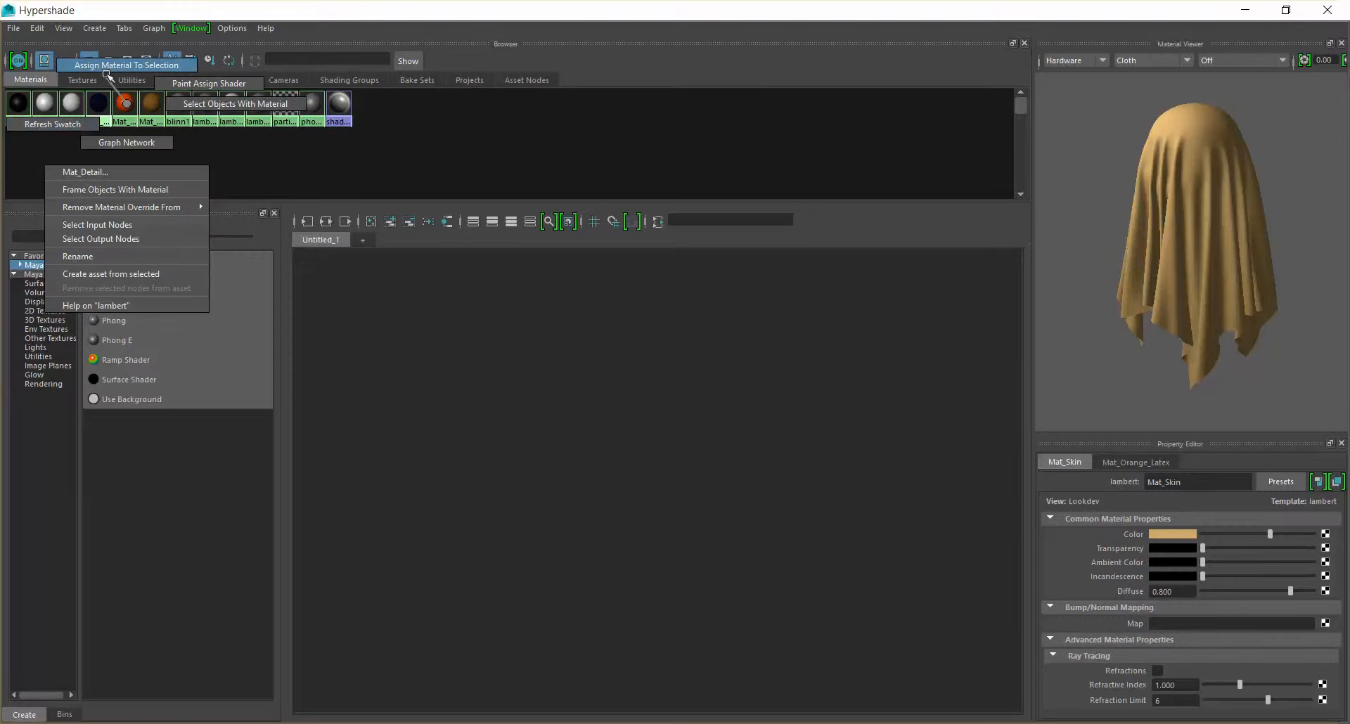
{"action": "left_click", "coordinate": [109, 72]}
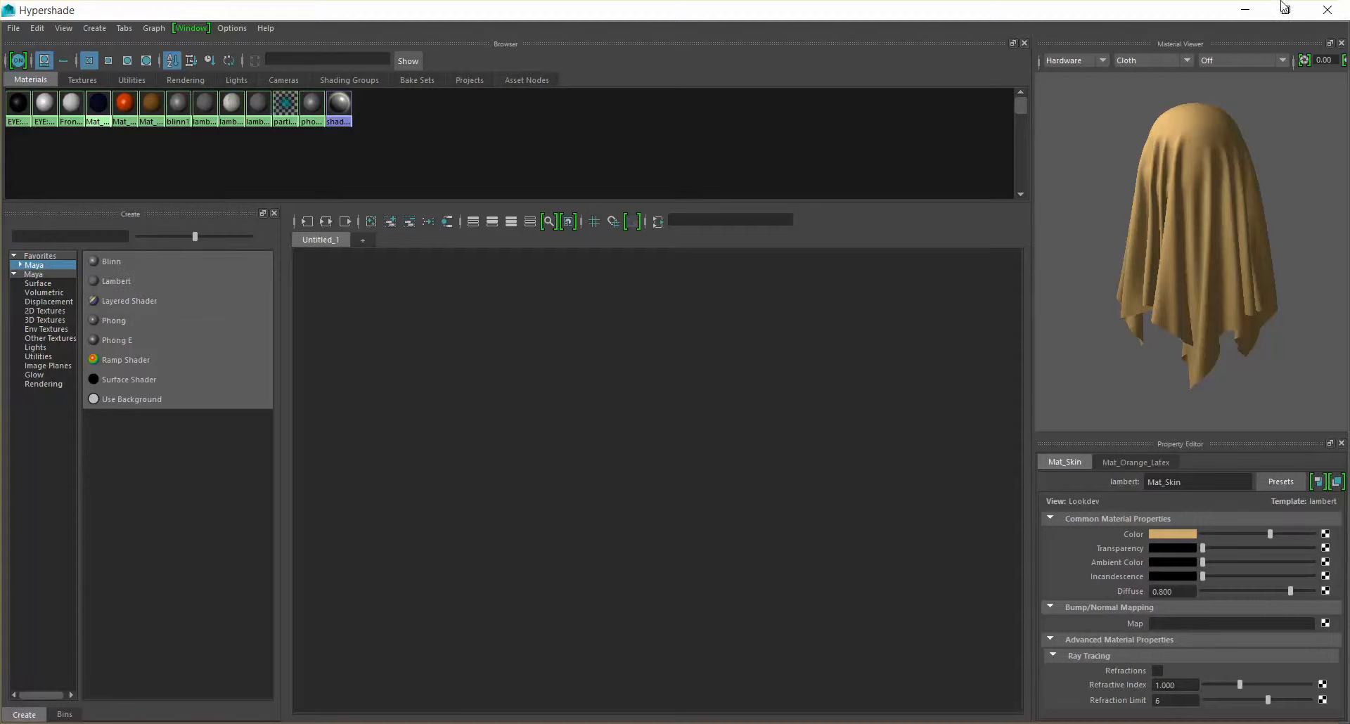
{"action": "left_click", "coordinate": [1242, 10]}
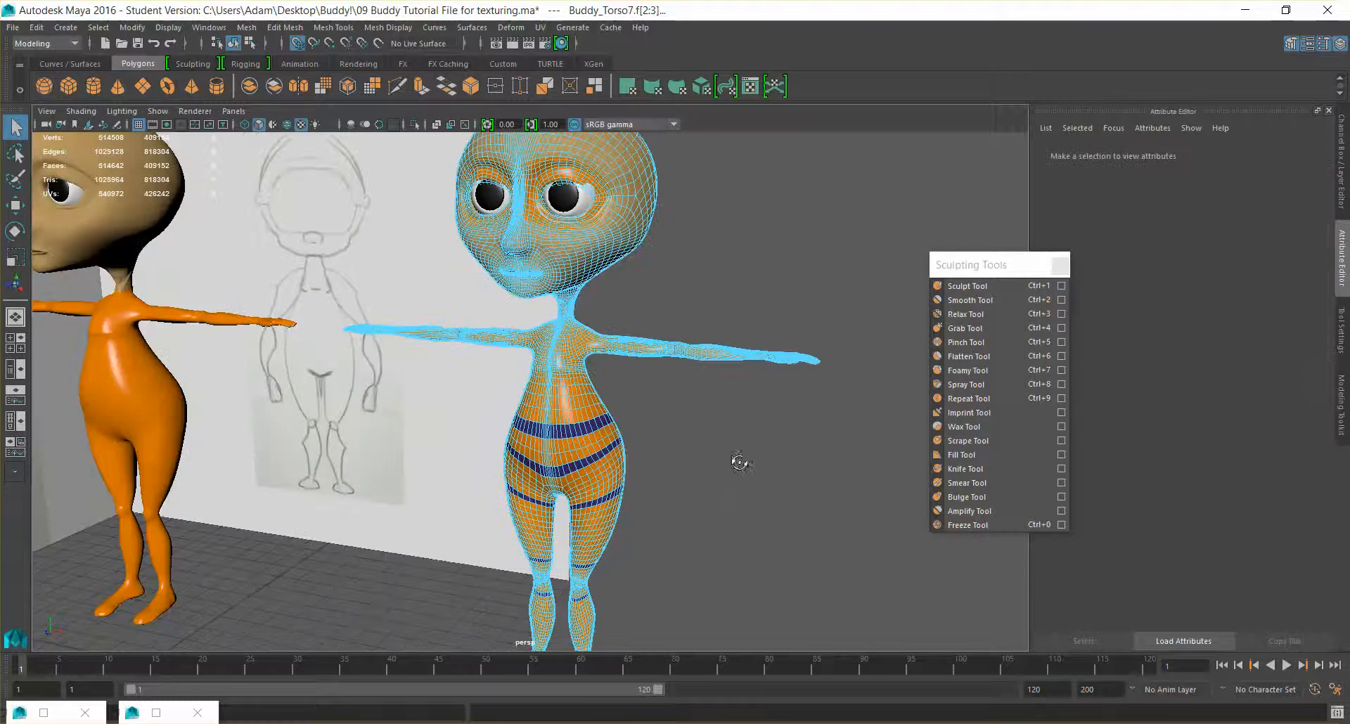
Return the body mesh from face selection to object mode.
{"action": "left_click_drag", "start_coordinate": [738, 462], "coordinate": [741, 445], "text": "alt"}
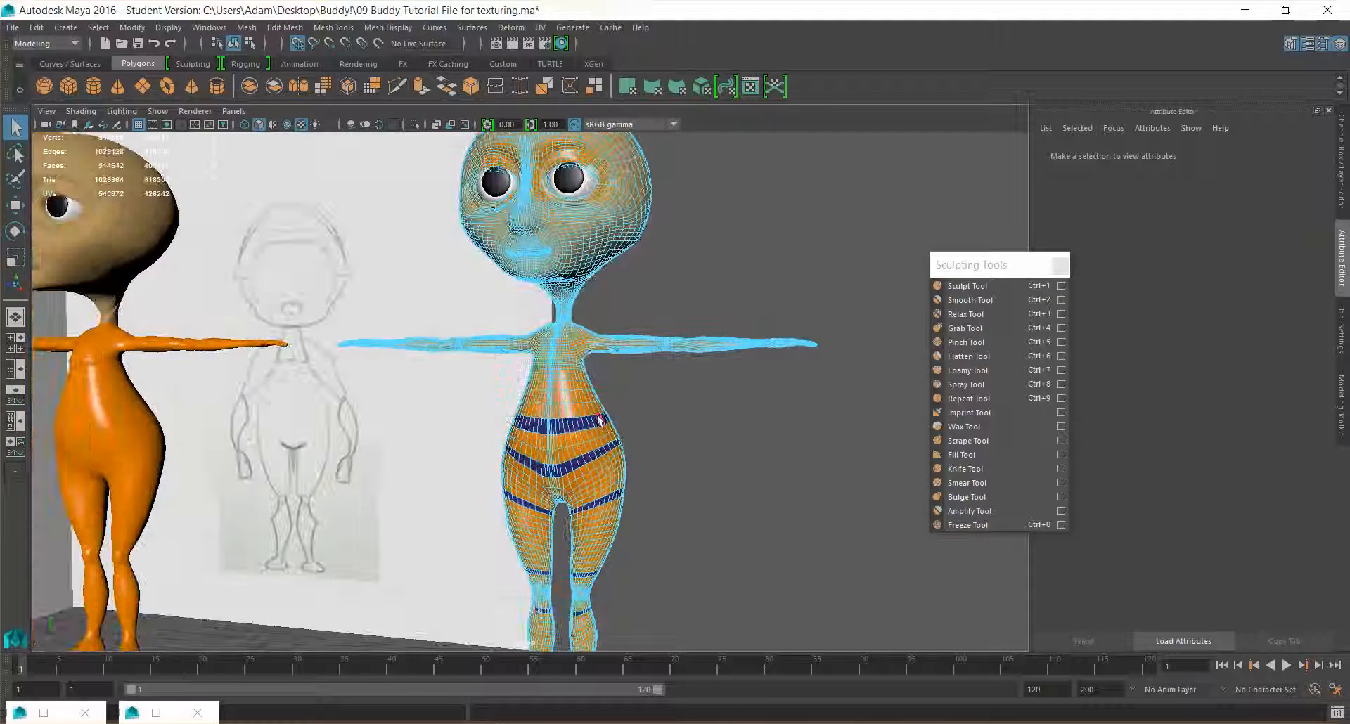
{"action": "right_click_drag", "start_coordinate": [597, 420], "coordinate": [638, 330]}
Examine the detail bands on the character's torso, legs and arms from several angles and compare the figure with its neighbor.
{"action": "left_click_drag", "start_coordinate": [670, 457], "coordinate": [722, 448], "text": "alt"}
{"action": "scroll", "coordinate": [672, 457], "scroll_direction": "down", "scroll_amount": 3}
{"action": "left_click_drag", "start_coordinate": [593, 558], "coordinate": [687, 253], "text": "alt"}
{"action": "scroll", "coordinate": [637, 395], "scroll_direction": "up", "scroll_amount": 3}
{"action": "middle_click_drag", "start_coordinate": [731, 353], "coordinate": [795, 320], "text": "alt"}
{"action": "scroll", "coordinate": [762, 440], "scroll_direction": "down", "scroll_amount": 3}
{"action": "left_click_drag", "start_coordinate": [745, 461], "coordinate": [662, 457], "text": "alt"}
{"action": "scroll", "coordinate": [606, 449], "scroll_direction": "down", "scroll_amount": 5}
{"action": "scroll", "coordinate": [628, 449], "scroll_direction": "up", "scroll_amount": 3}
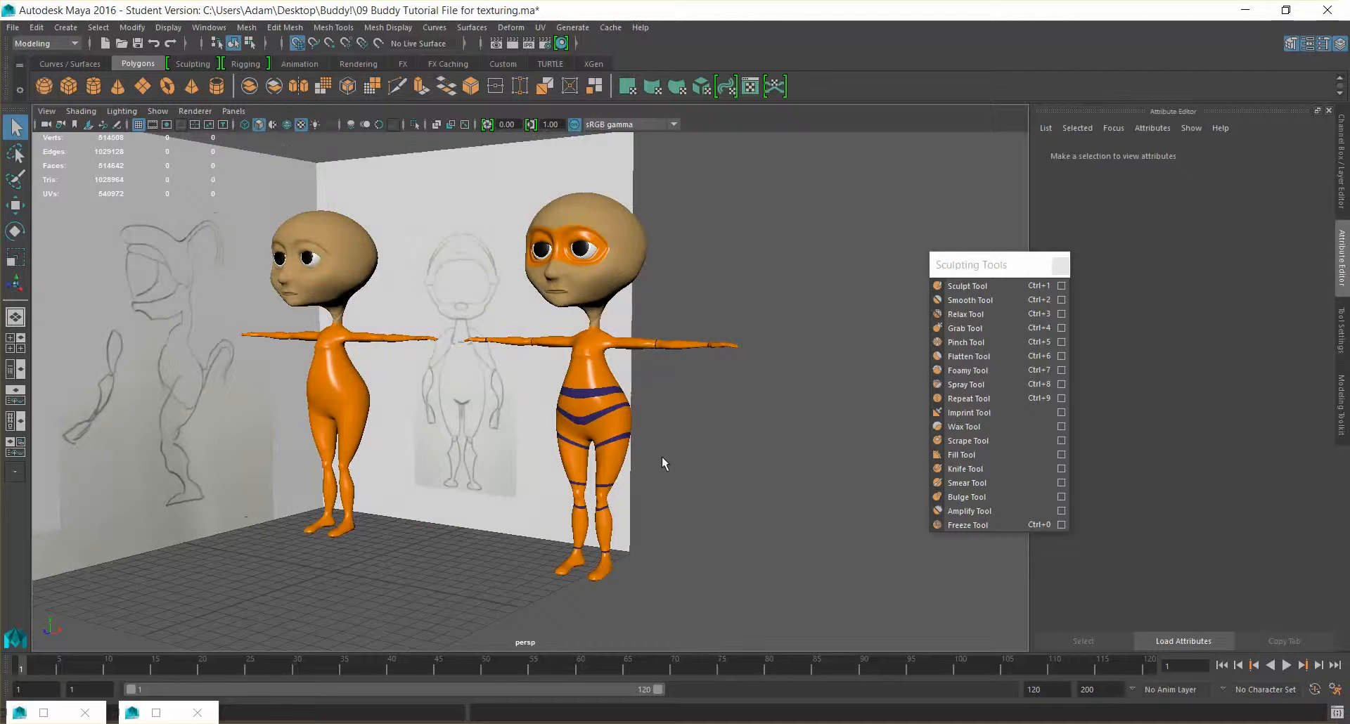
{"action": "scroll", "coordinate": [663, 463], "scroll_direction": "up", "scroll_amount": 3}
{"action": "left_click_drag", "start_coordinate": [762, 374], "coordinate": [720, 429], "text": "alt"}
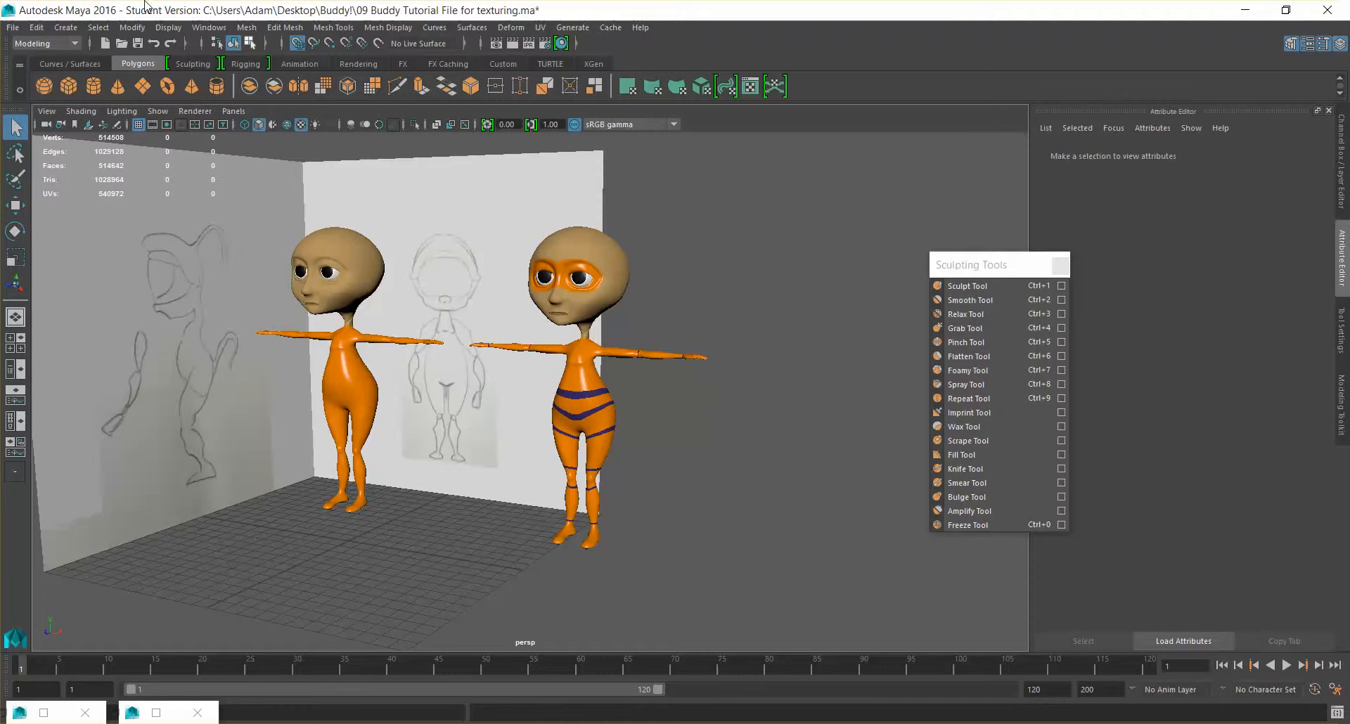
Save the scene under its existing file name.
{"action": "left_click", "coordinate": [138, 42]}
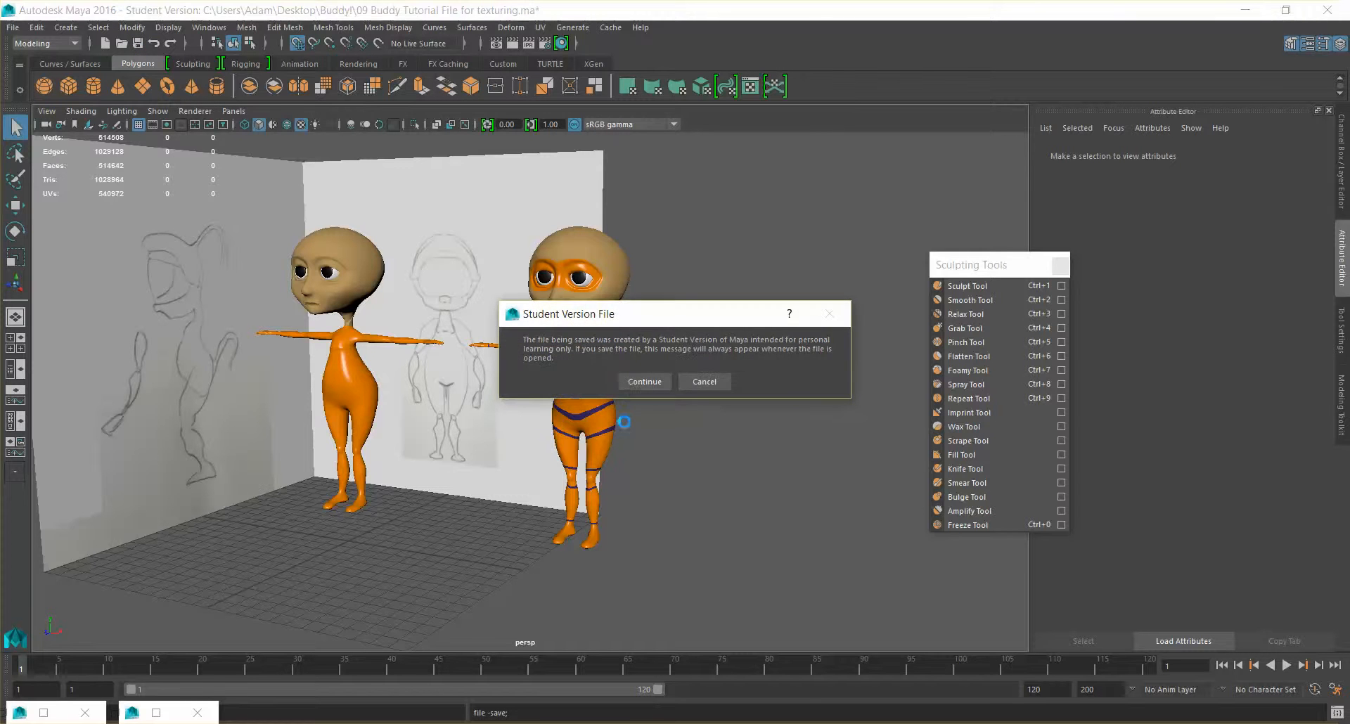